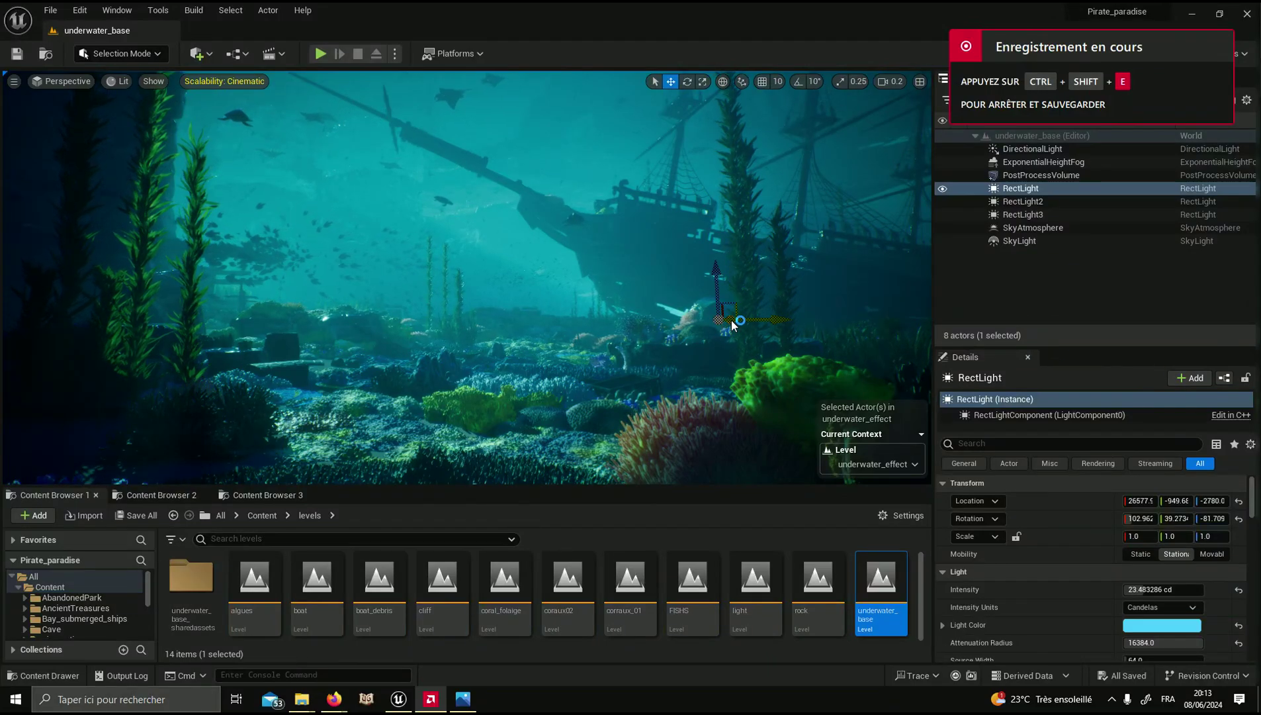
Step: Enlarge the Outliner's actor list and step through the RectLight actors
left_click(1086, 320)
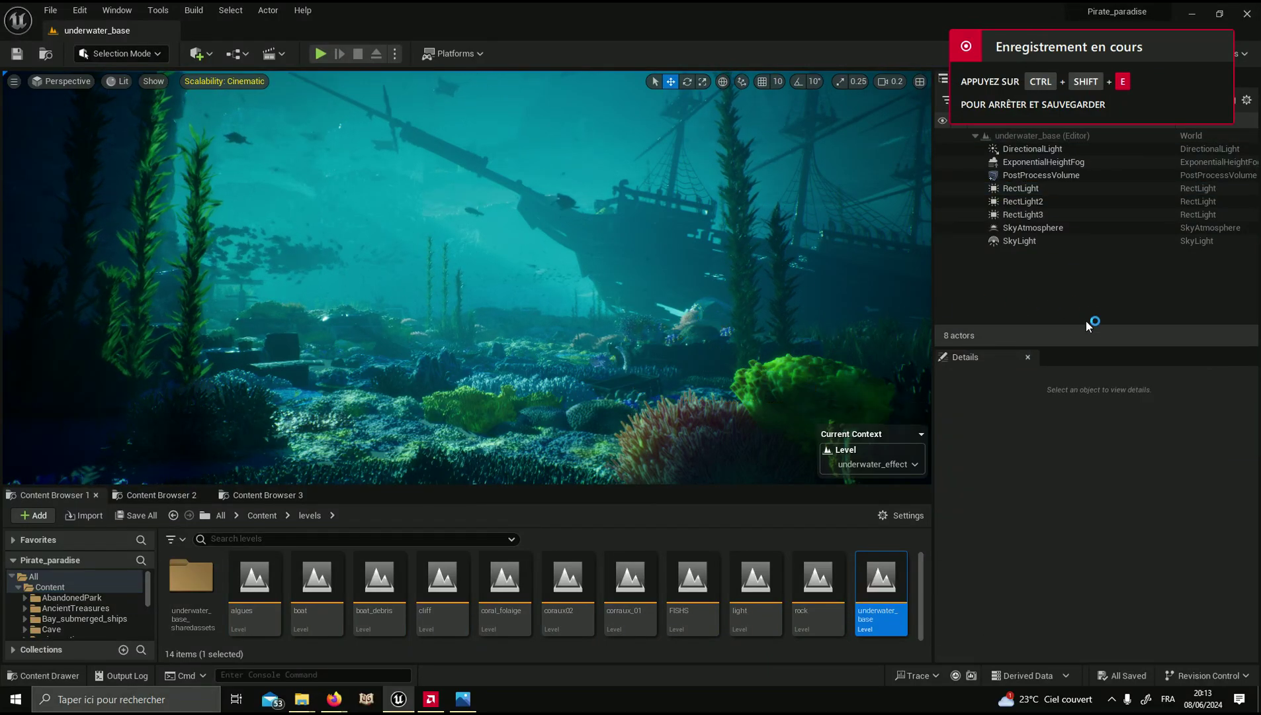
left_click_drag(1085, 346, 1075, 380)
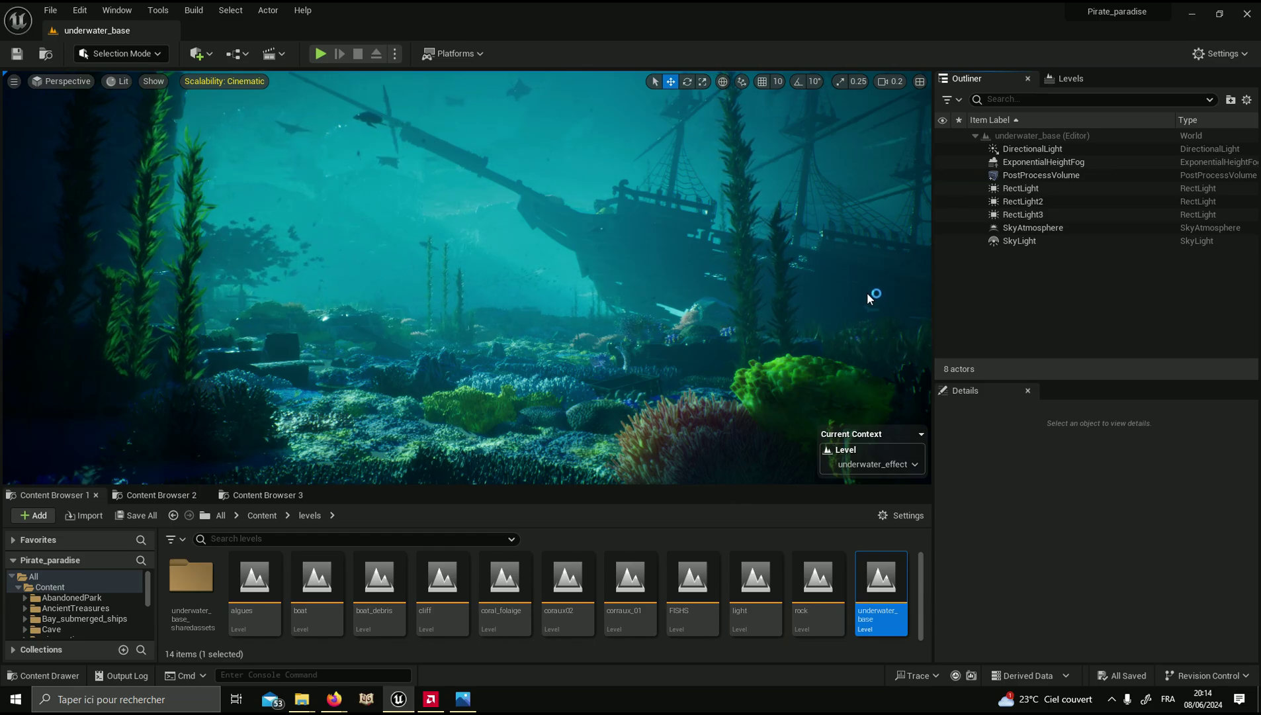
left_click(1022, 240)
left_click(1024, 205)
left_click(1026, 188)
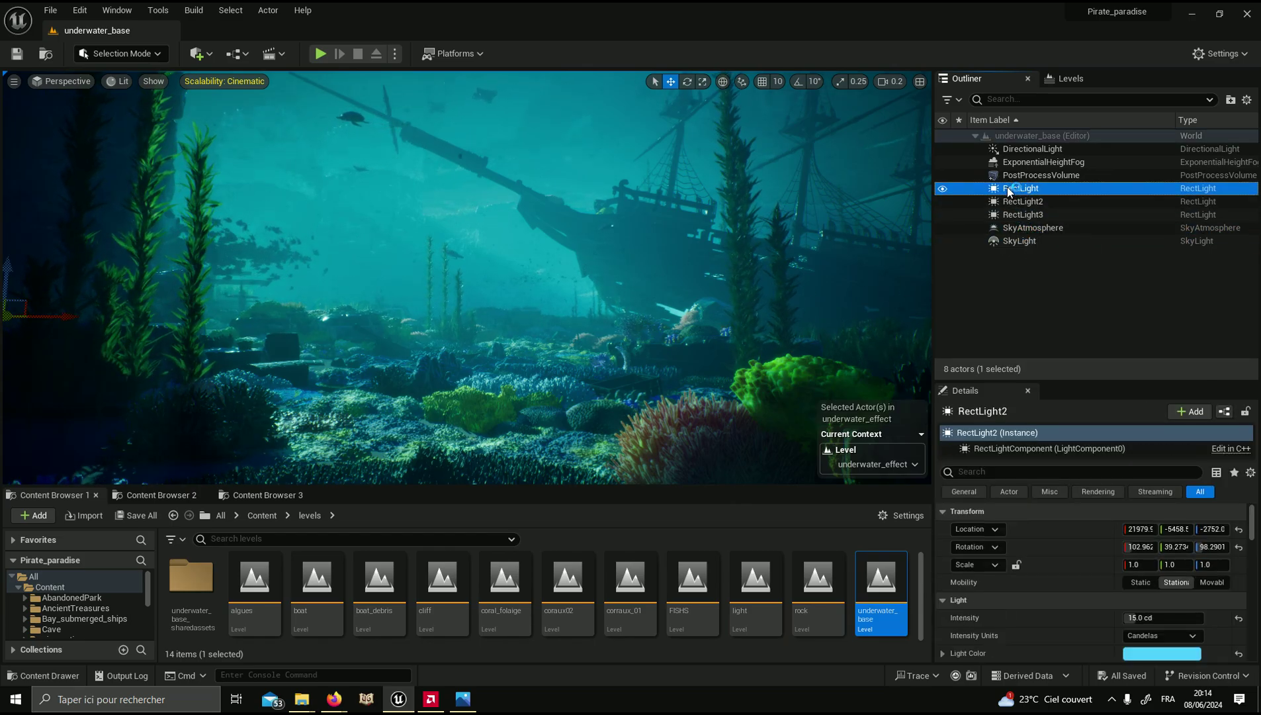
Step: Hide and restore the PostProcessVolume and ExponentialHeightFog to compare their effect on the scene
left_click(1006, 175)
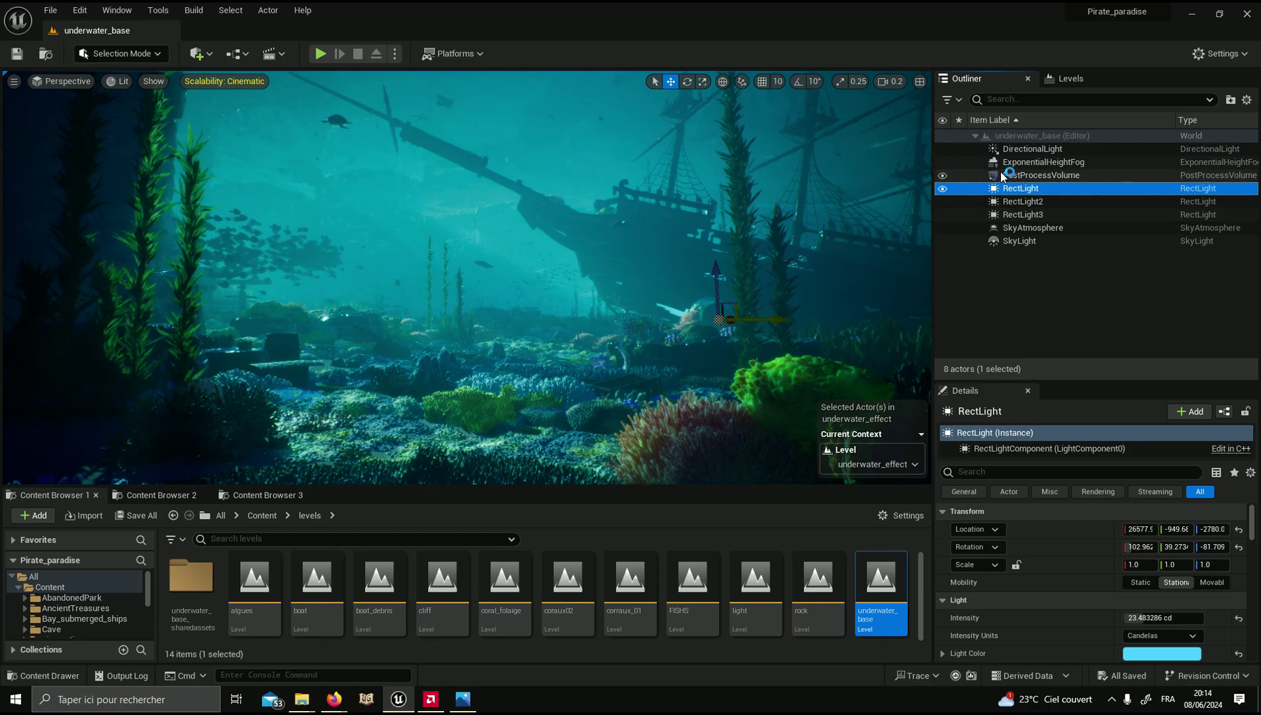
left_click(942, 176)
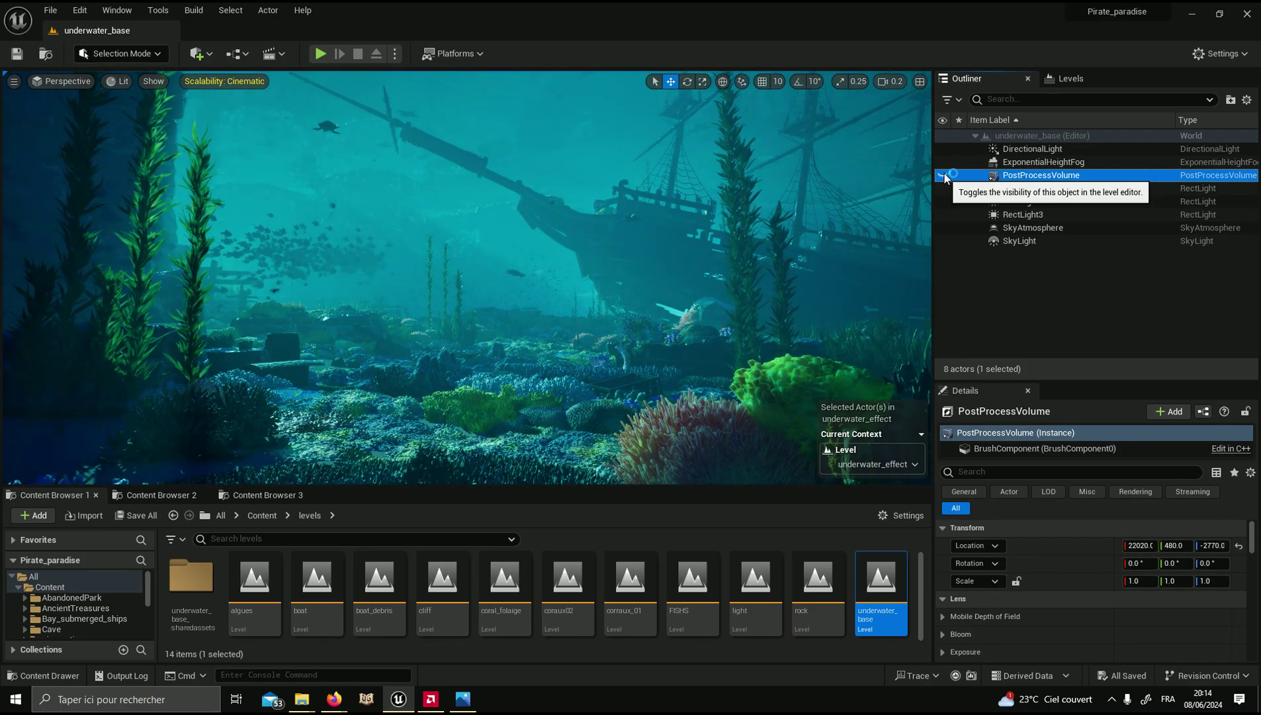
left_click(942, 175)
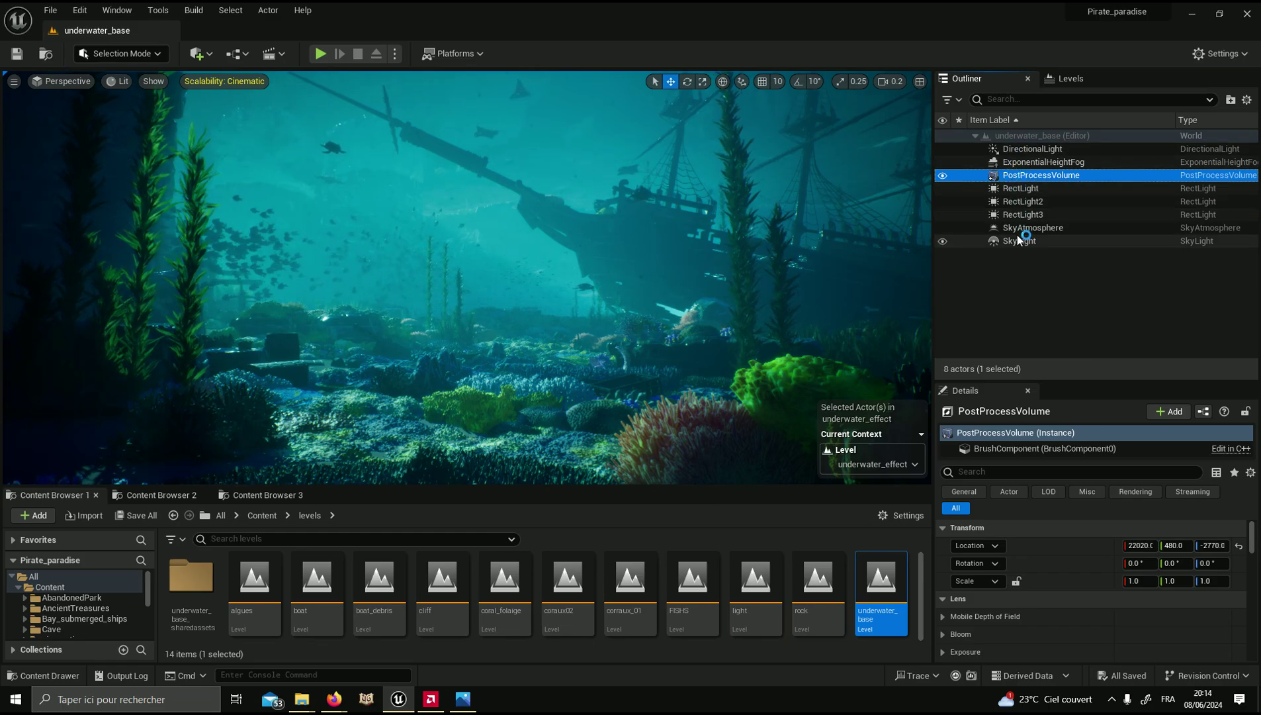
left_click(1032, 162)
left_click(942, 162)
left_click(942, 162)
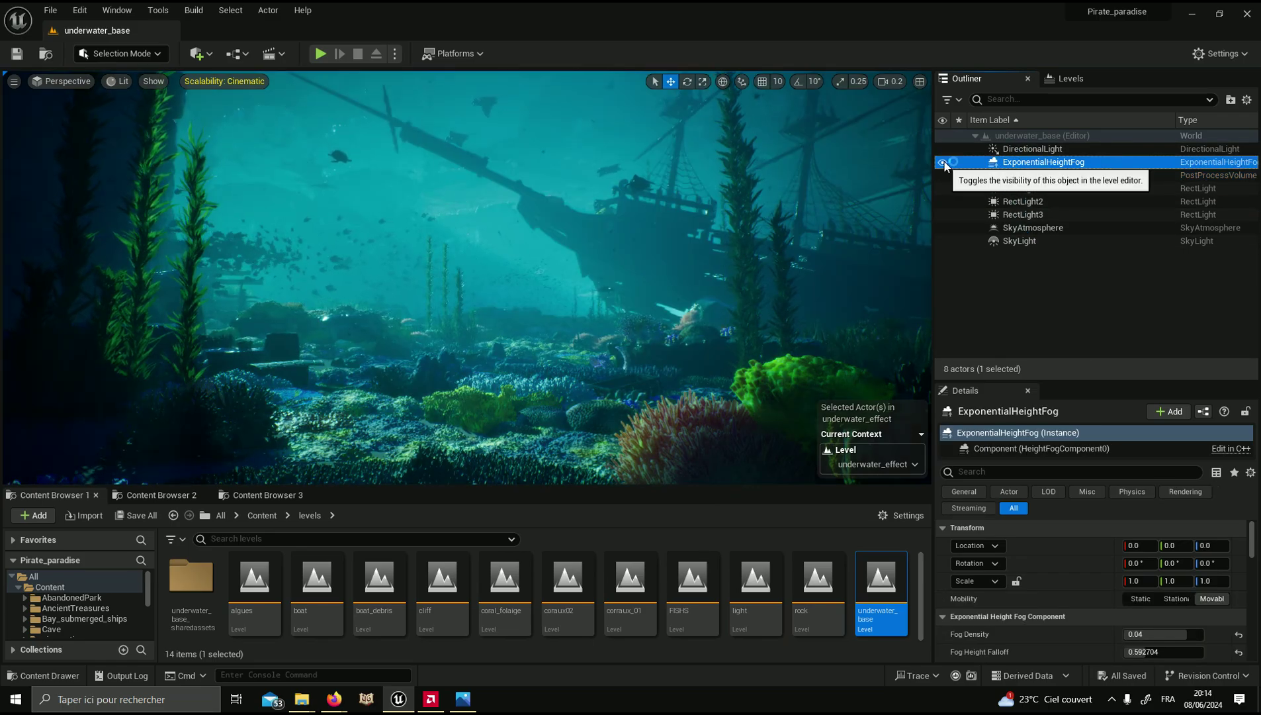
left_click(942, 163)
left_click(943, 163)
left_click(943, 163)
left_click(942, 162)
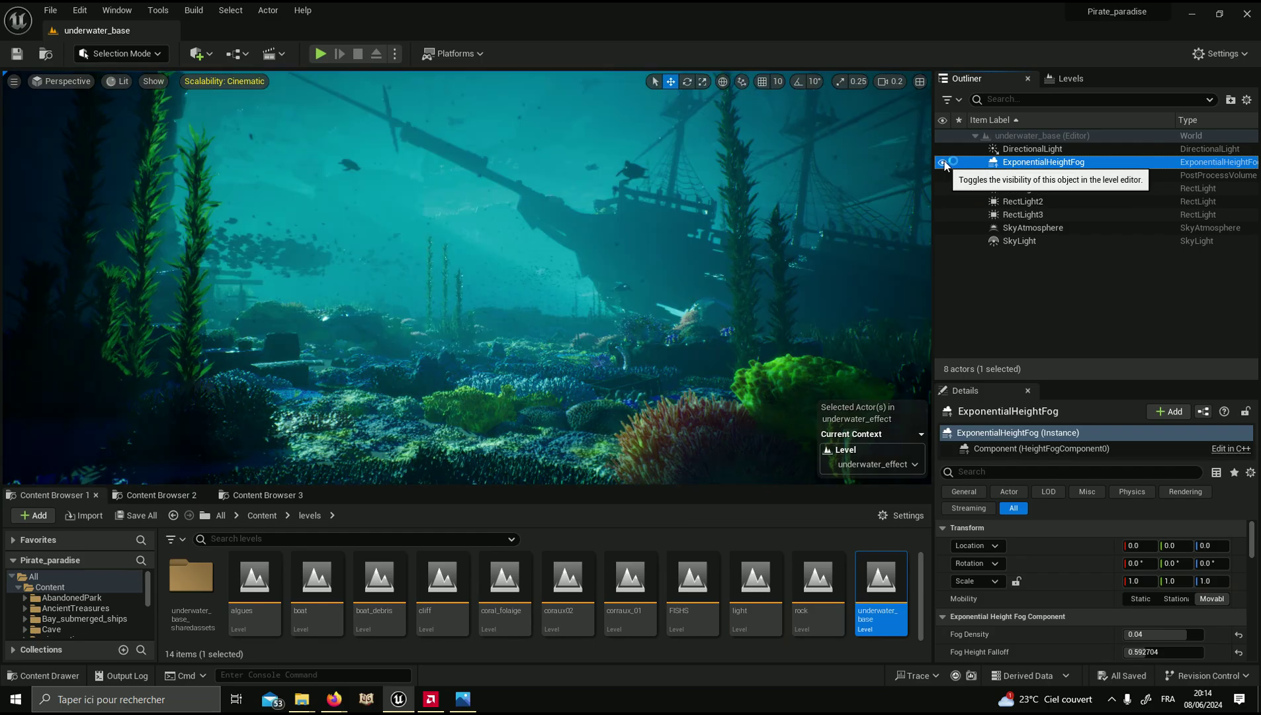
Step: Toggle the post-process volume and directional light off and on, then list the 12 sublevels
left_click(995, 175)
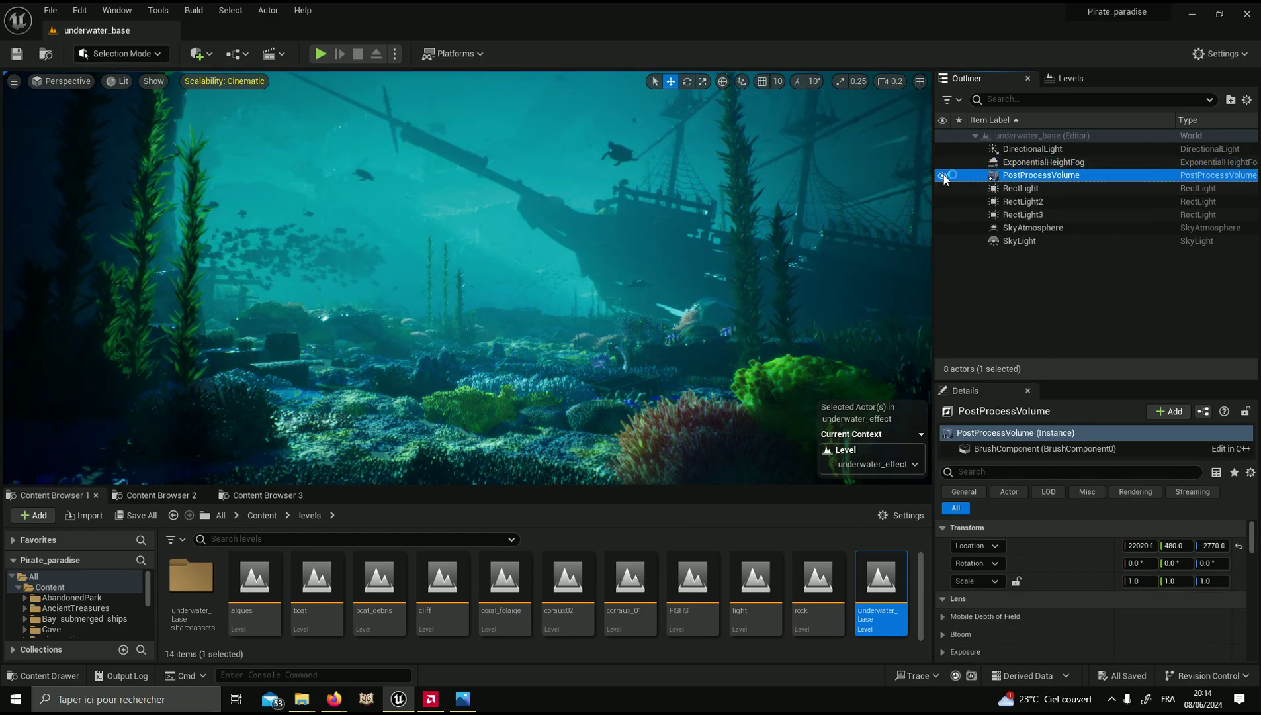
left_click(942, 175)
left_click(942, 176)
left_click(944, 189)
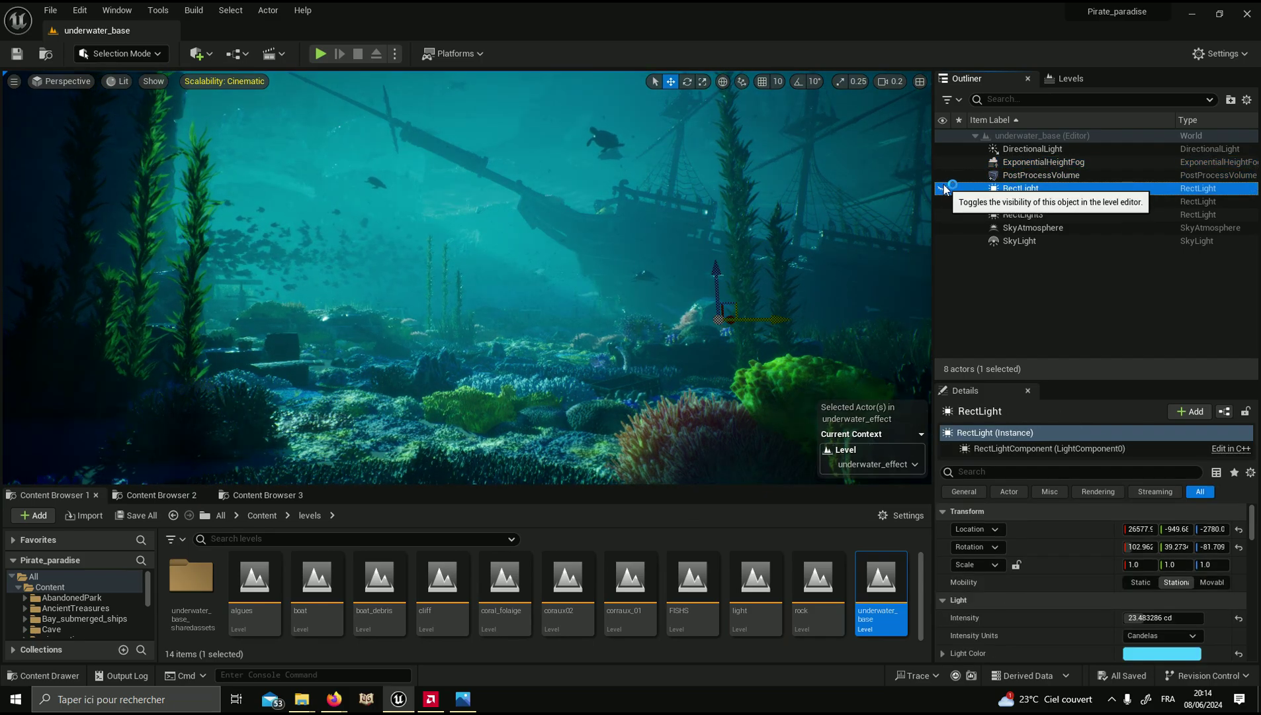
left_click(942, 149)
left_click(942, 149)
left_click(1071, 78)
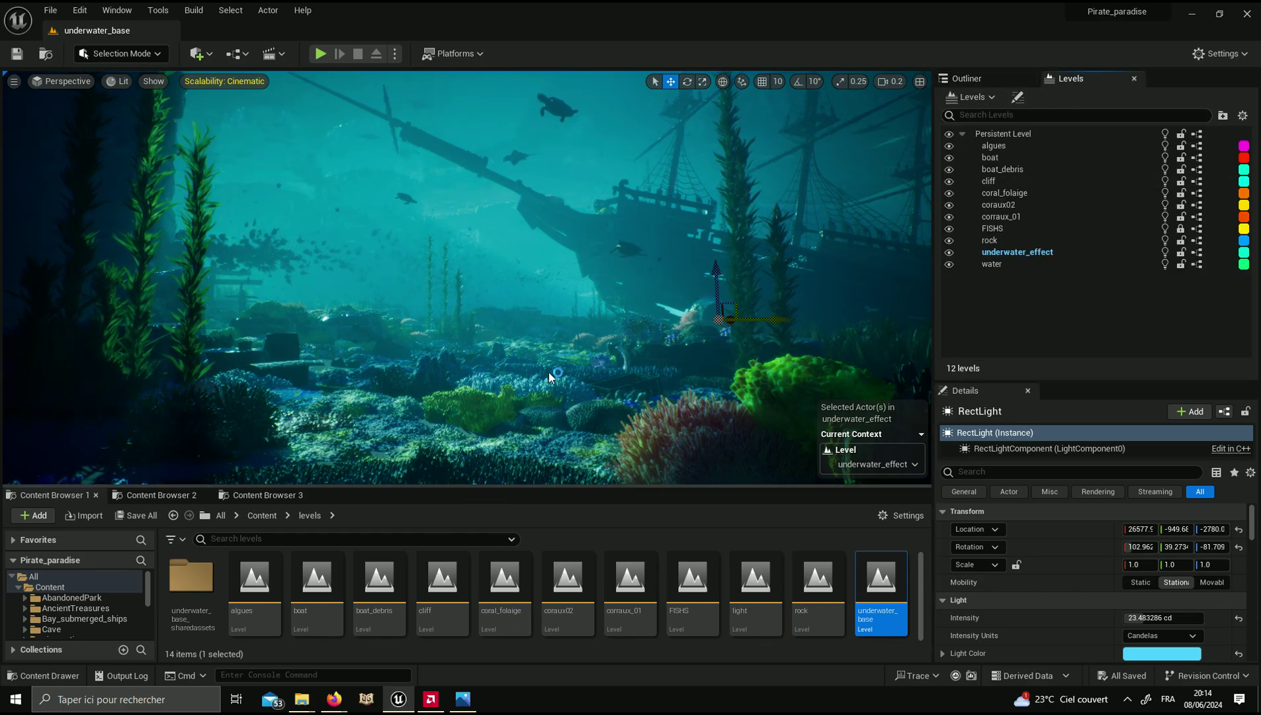
Step: Enlarge the Content Browser and create an empty Level asset named Light_tuto_underwater
left_click_drag(549, 486, 549, 331)
right_click(630, 521)
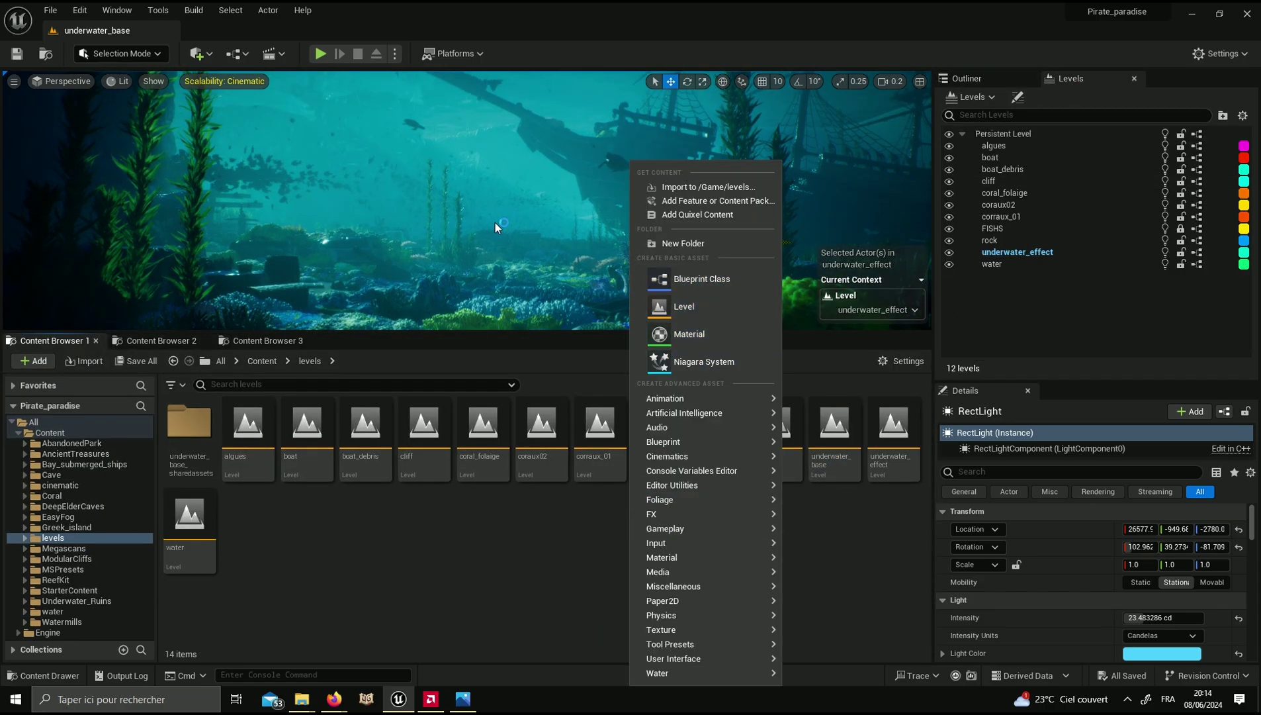
left_click(687, 311)
type("Light_tuto_underwater")
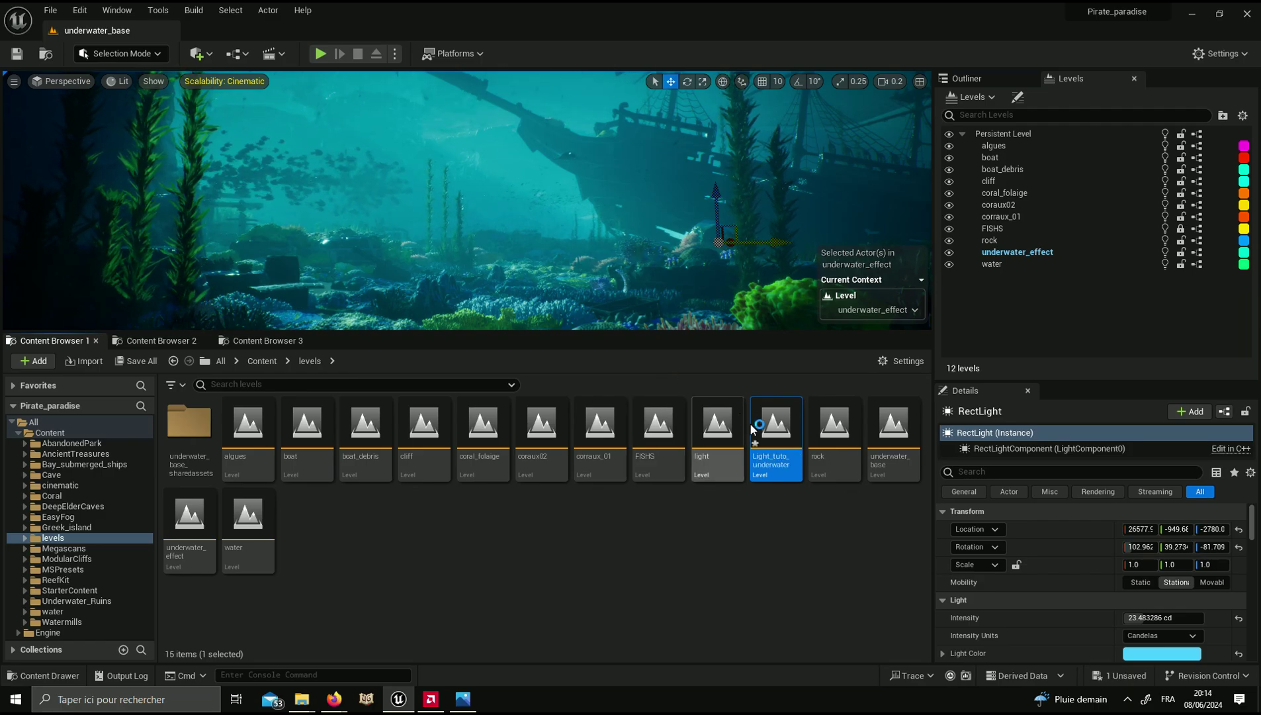
Step: Add Light_tuto_underwater as a sublevel, change its streaming method, and remove underwater_effect
left_click_drag(752, 429, 1029, 317)
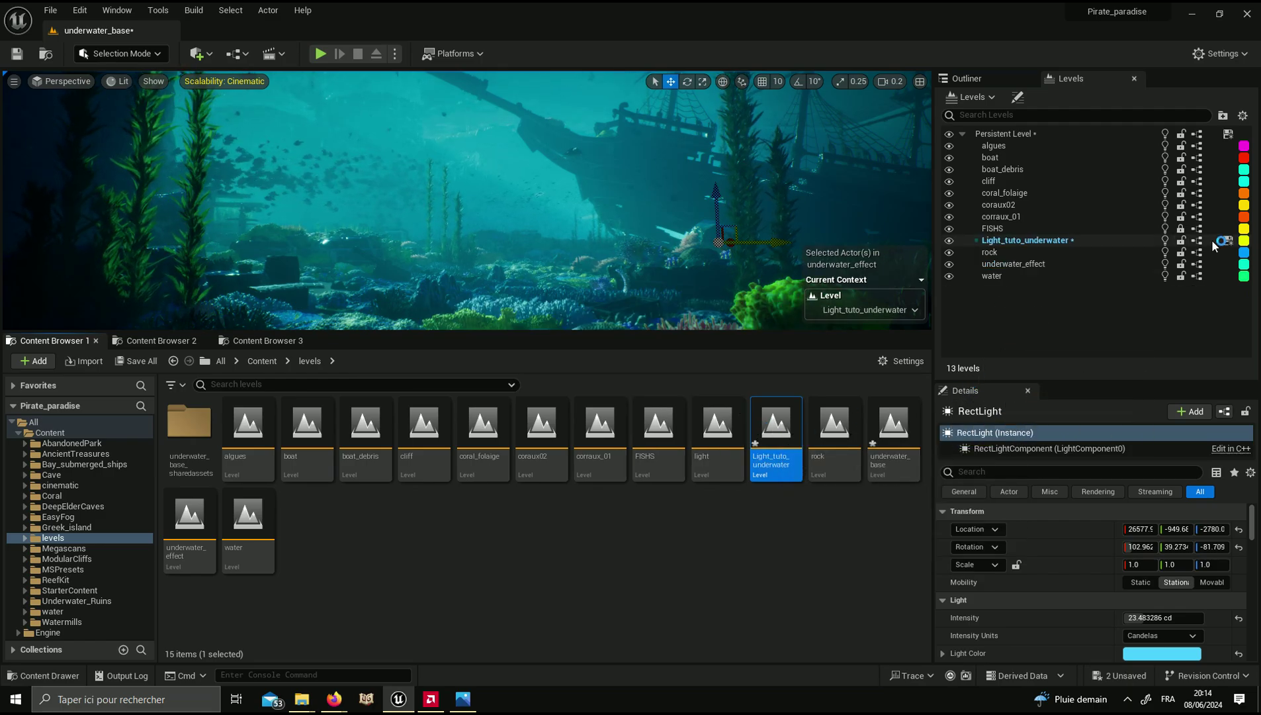
right_click(1035, 244)
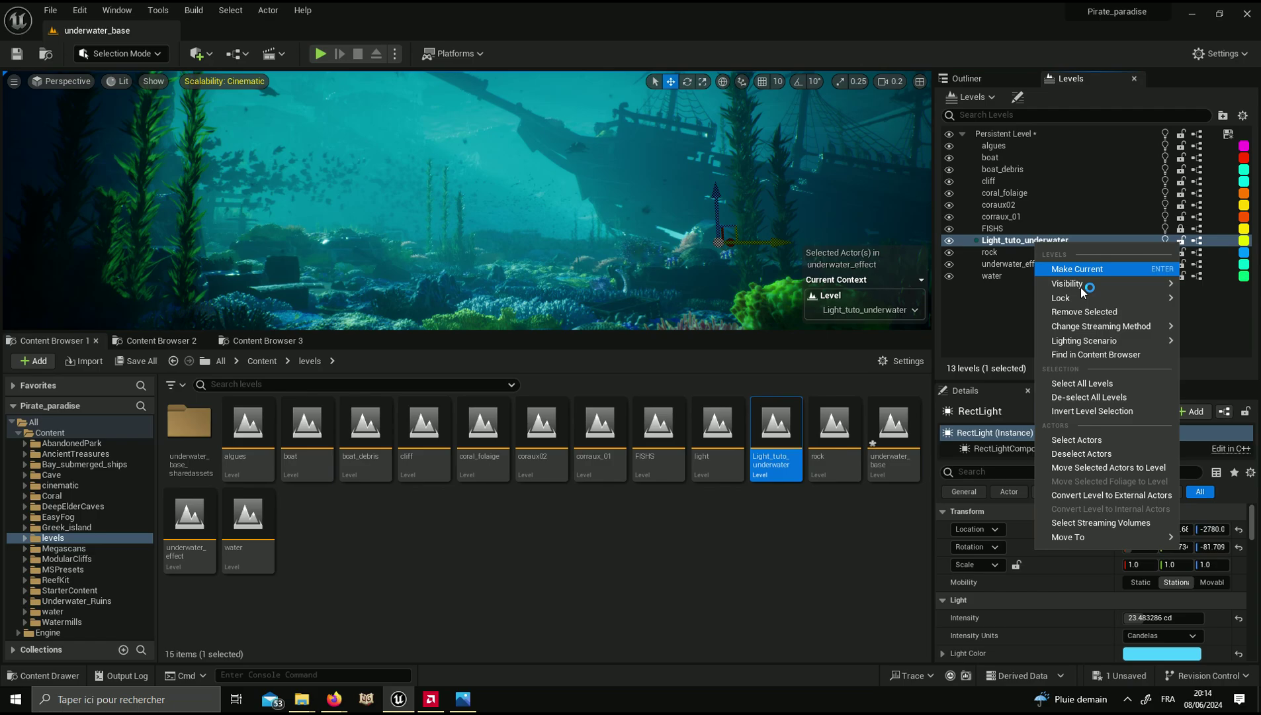
left_click(1085, 326)
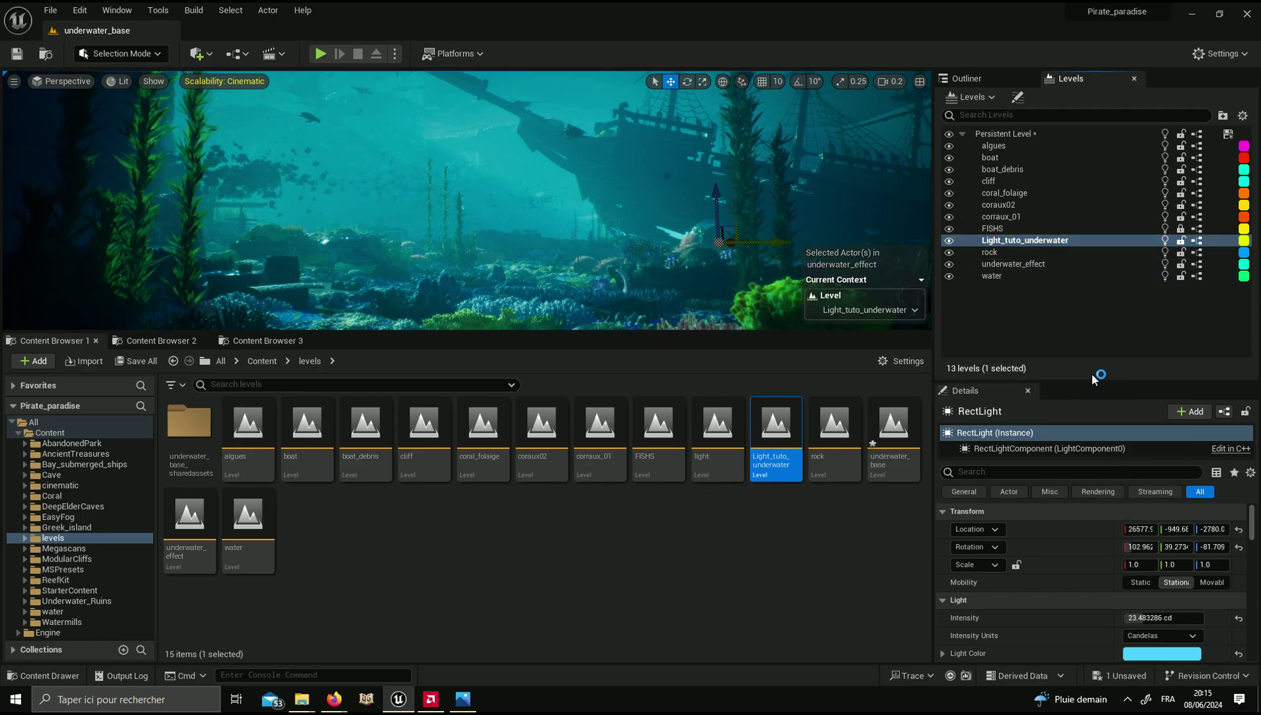
left_click(1020, 265)
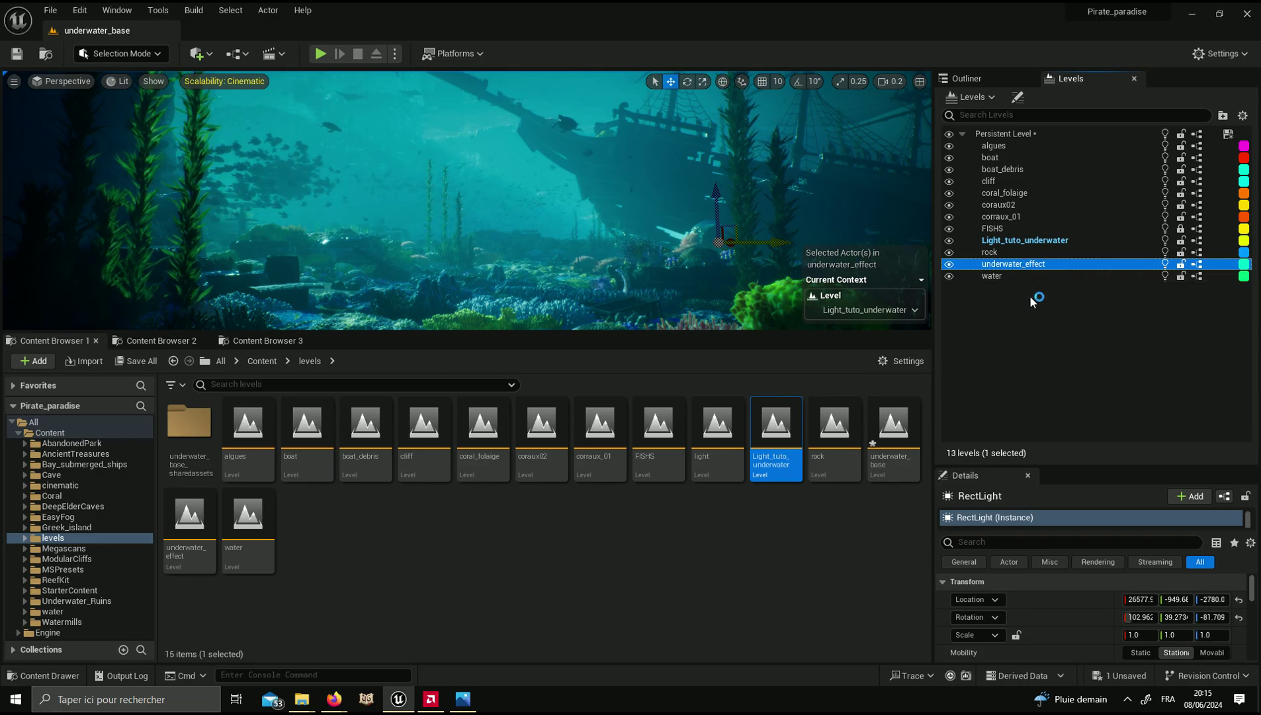
left_click(1038, 241)
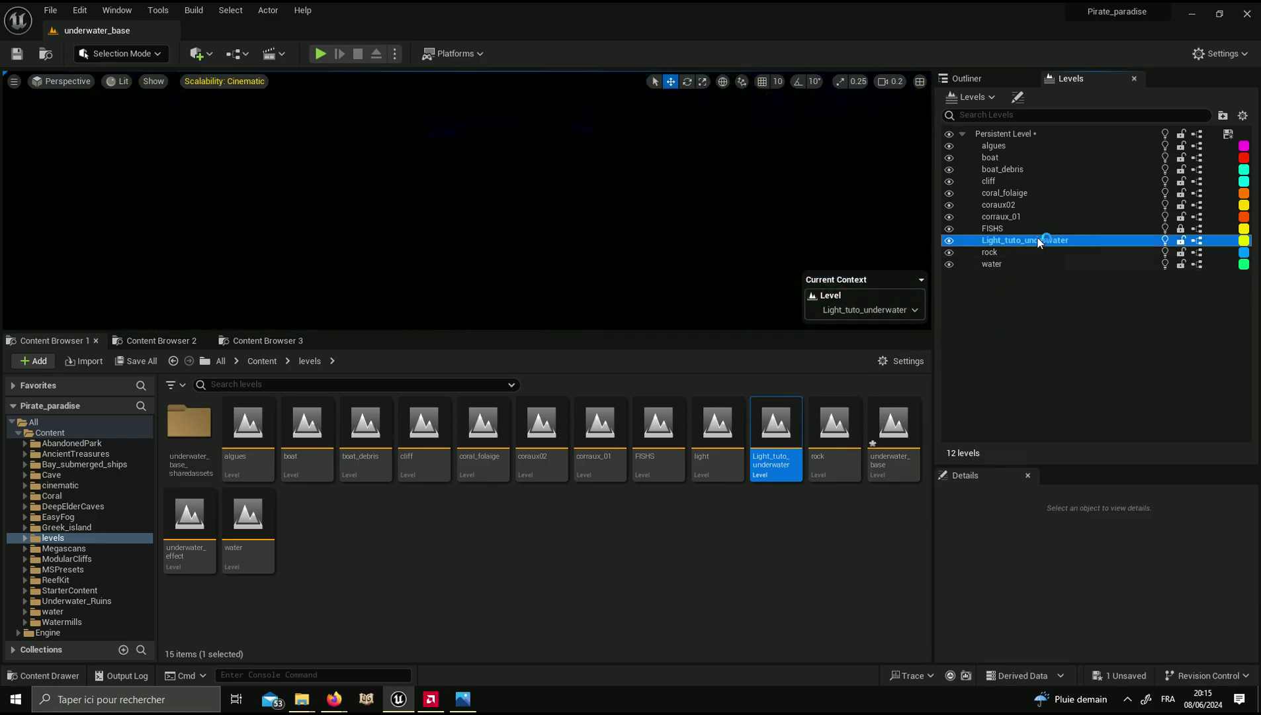
Step: Preview the shipwreck in Unlit view mode, then switch back to Lit
left_click(119, 80)
left_click(123, 132)
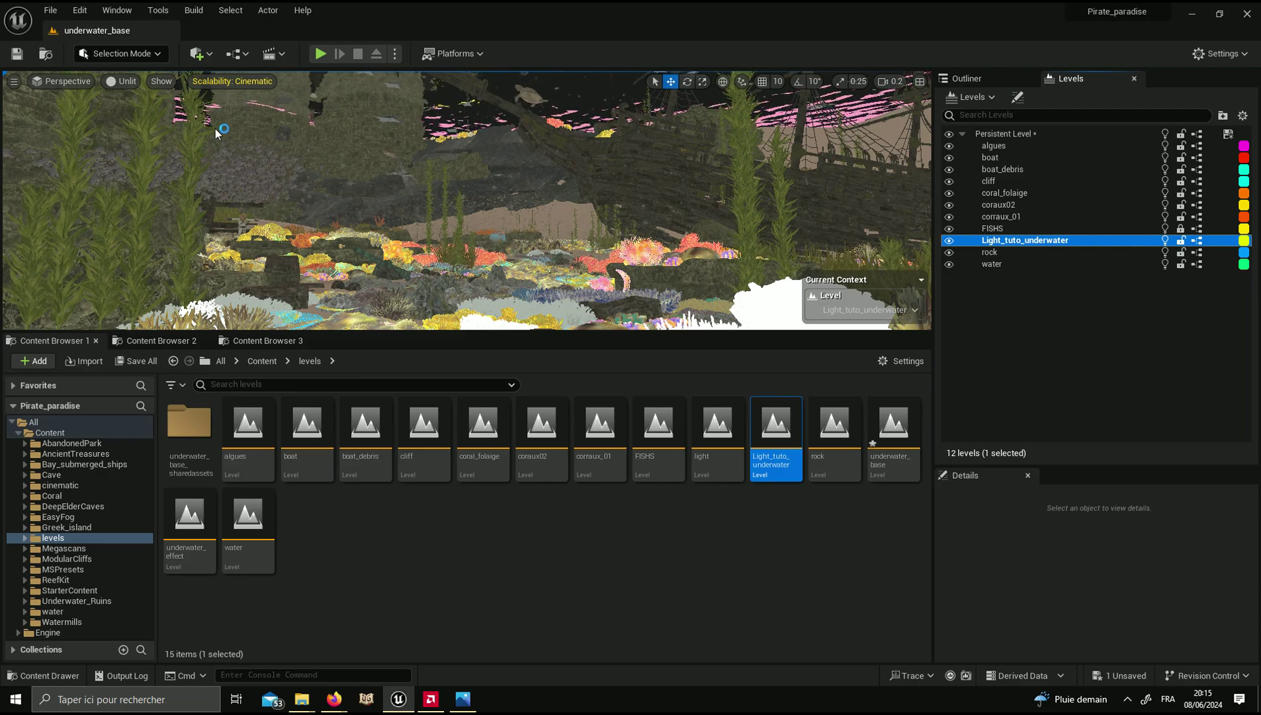
left_click_drag(529, 334, 530, 444)
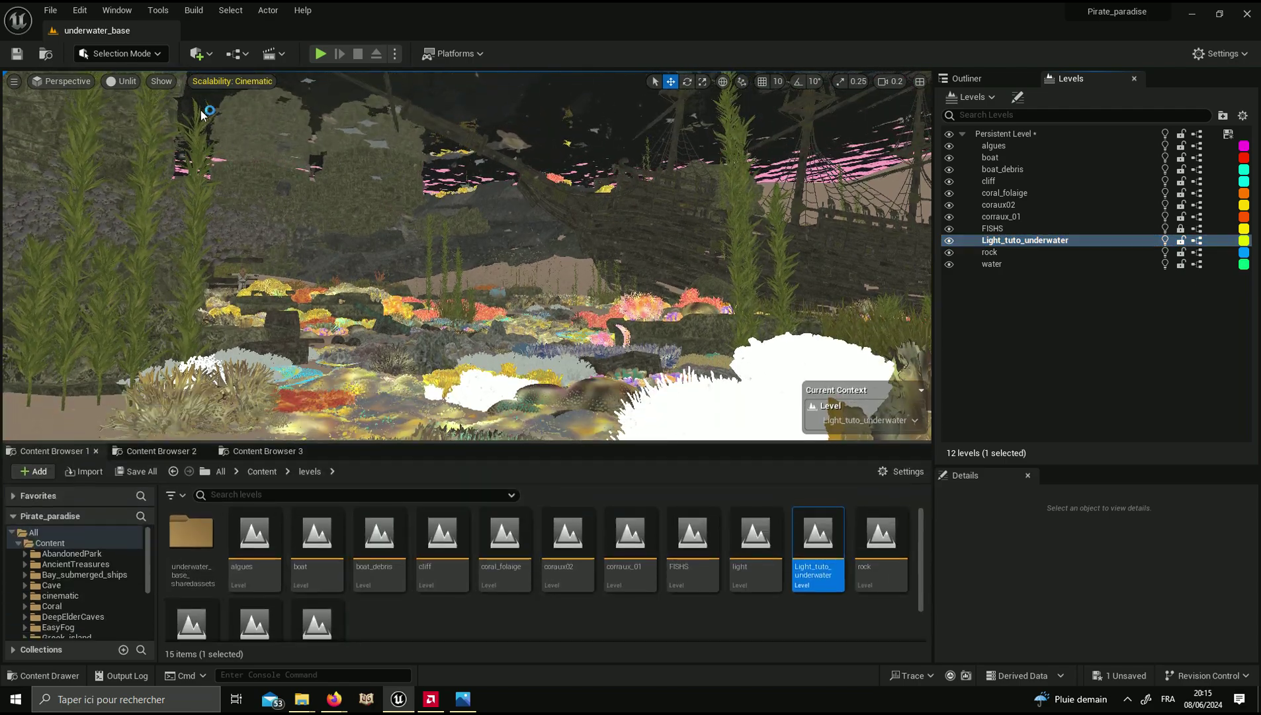
left_click(126, 81)
left_click(151, 117)
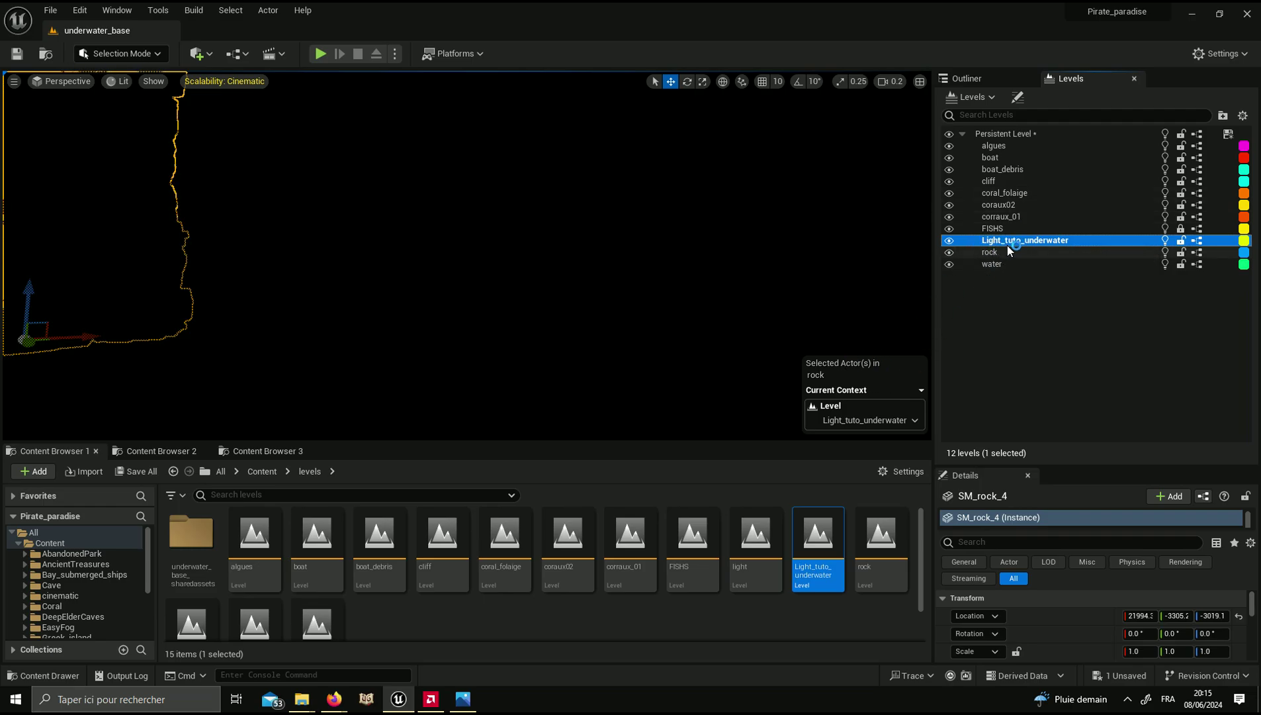
Step: Use the Env. Light Mixer to create a sky light, directional light, sky atmosphere and height fog
left_click(965, 79)
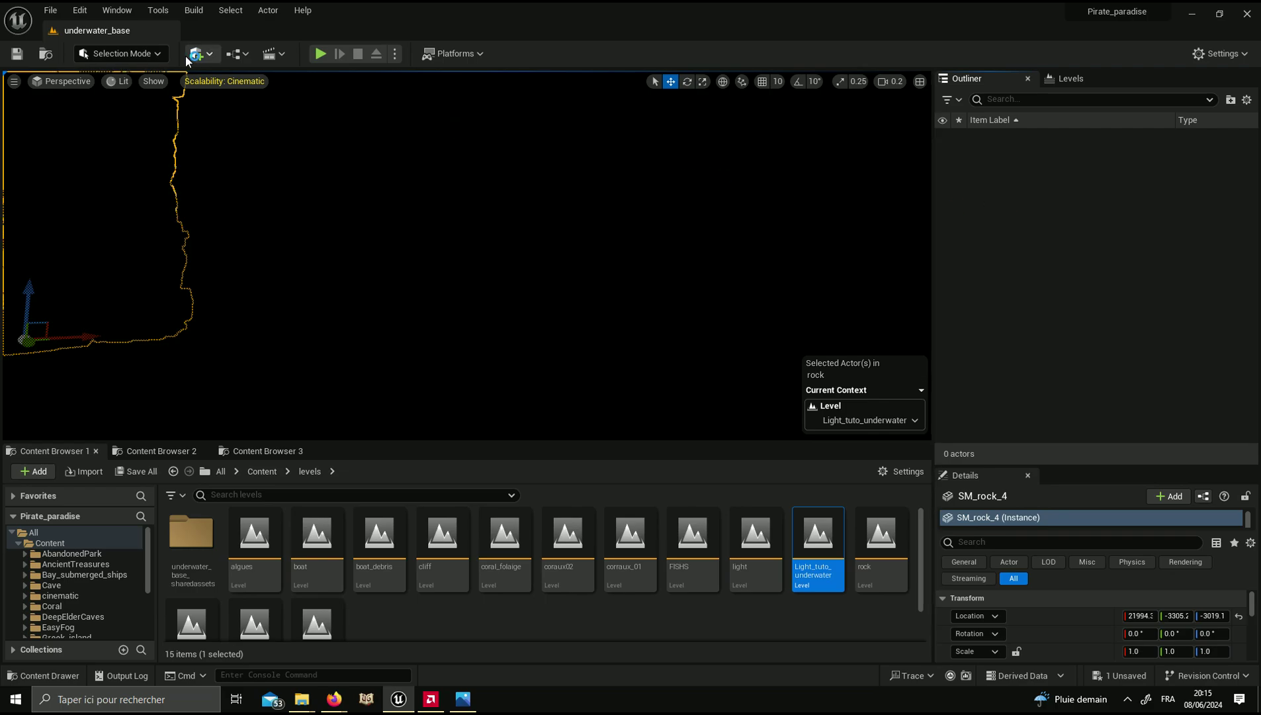
left_click(116, 10)
left_click(164, 173)
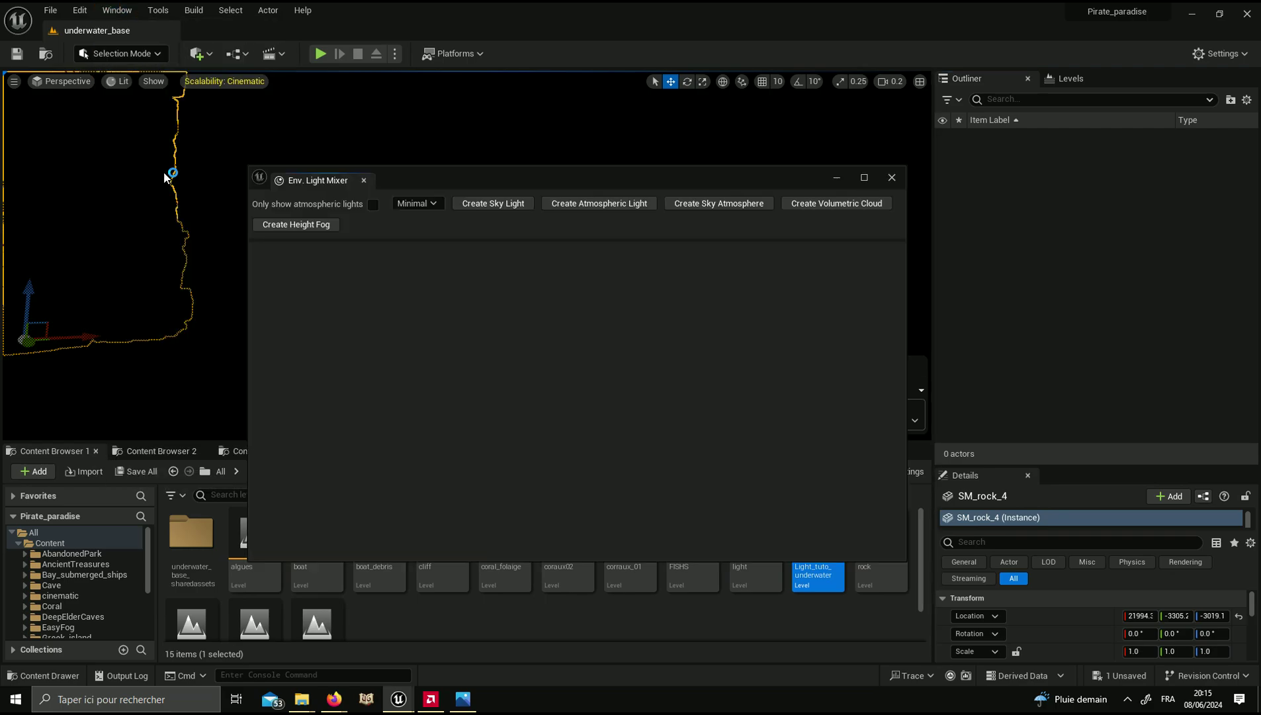
left_click_drag(502, 175, 460, 170)
left_click(453, 199)
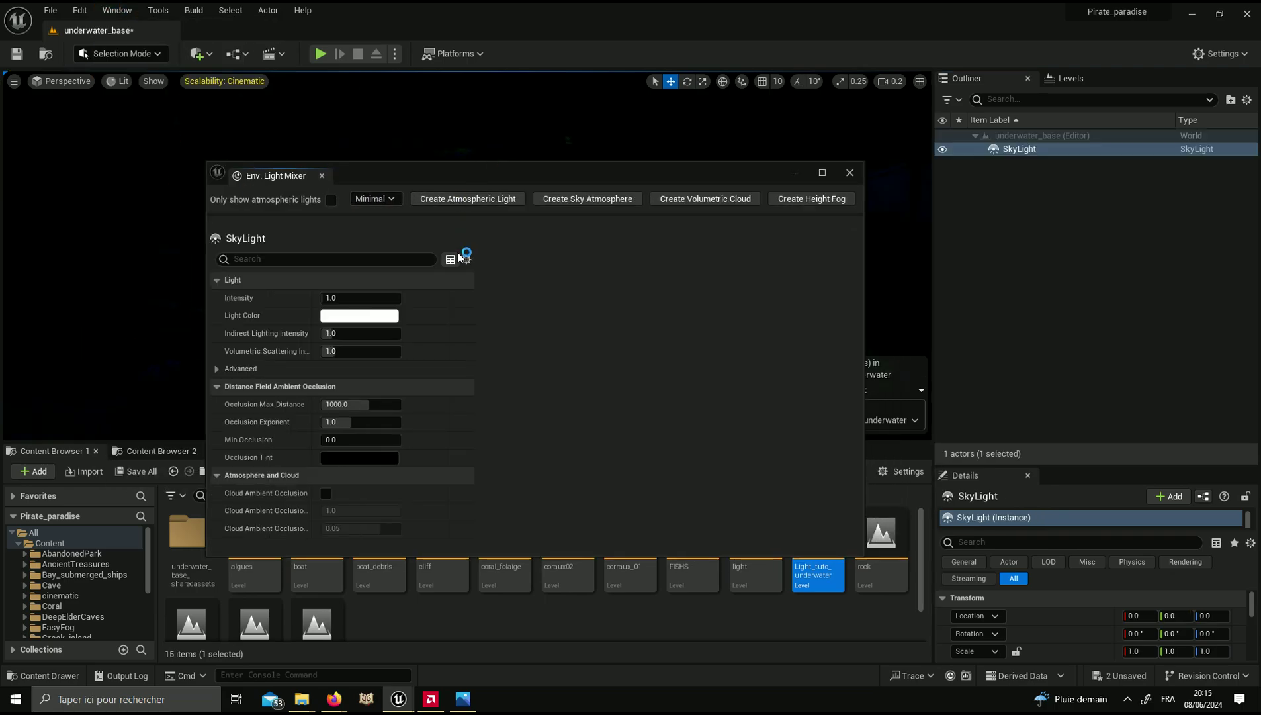
left_click(474, 197)
left_click(465, 197)
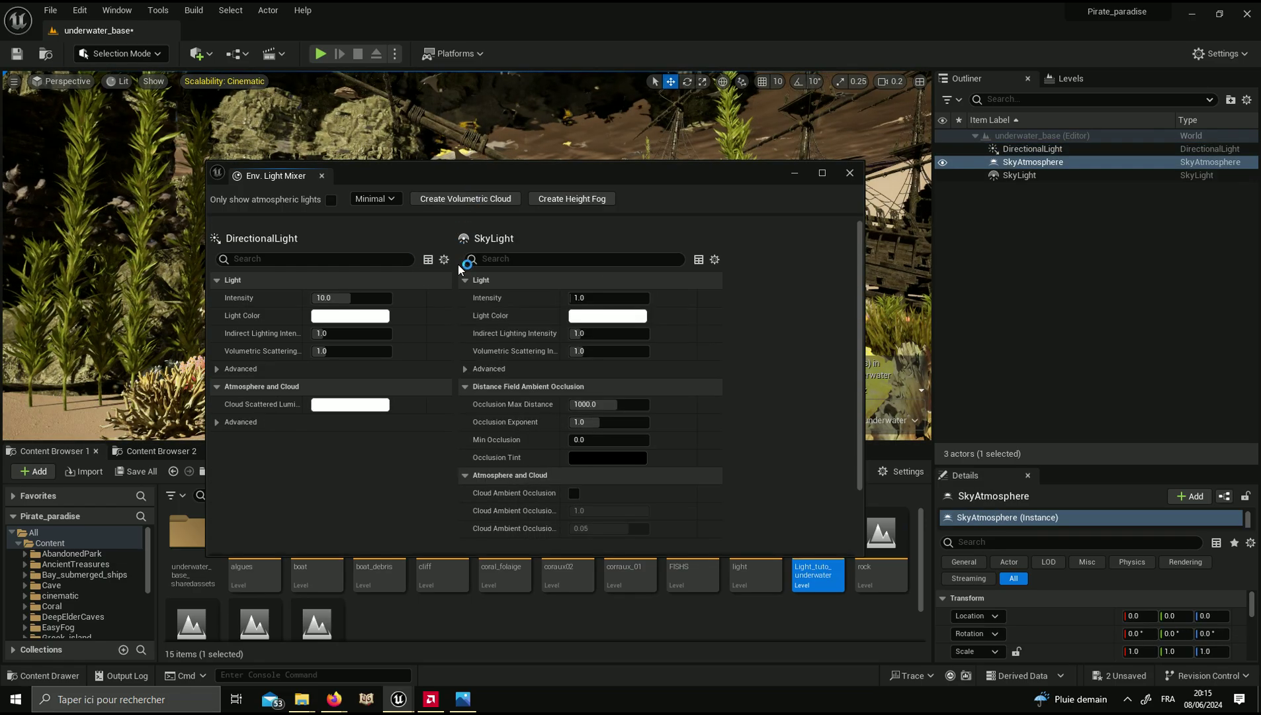
left_click(560, 199)
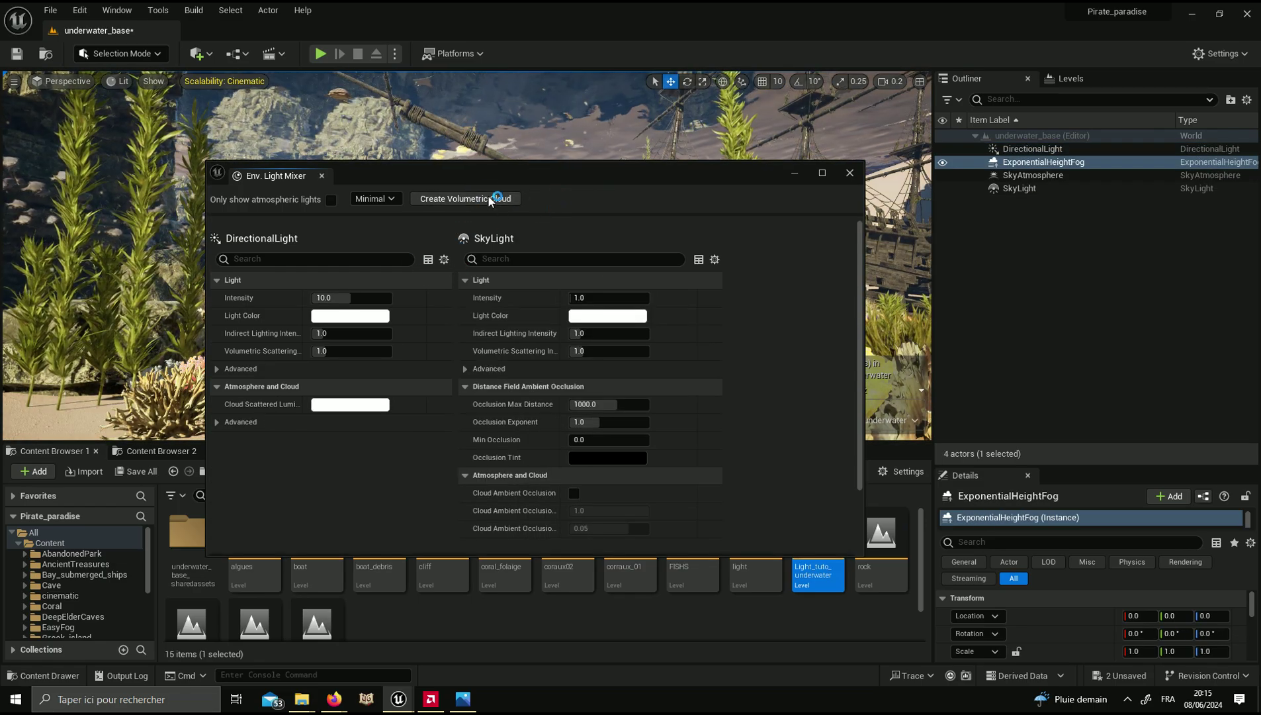
left_click(841, 172)
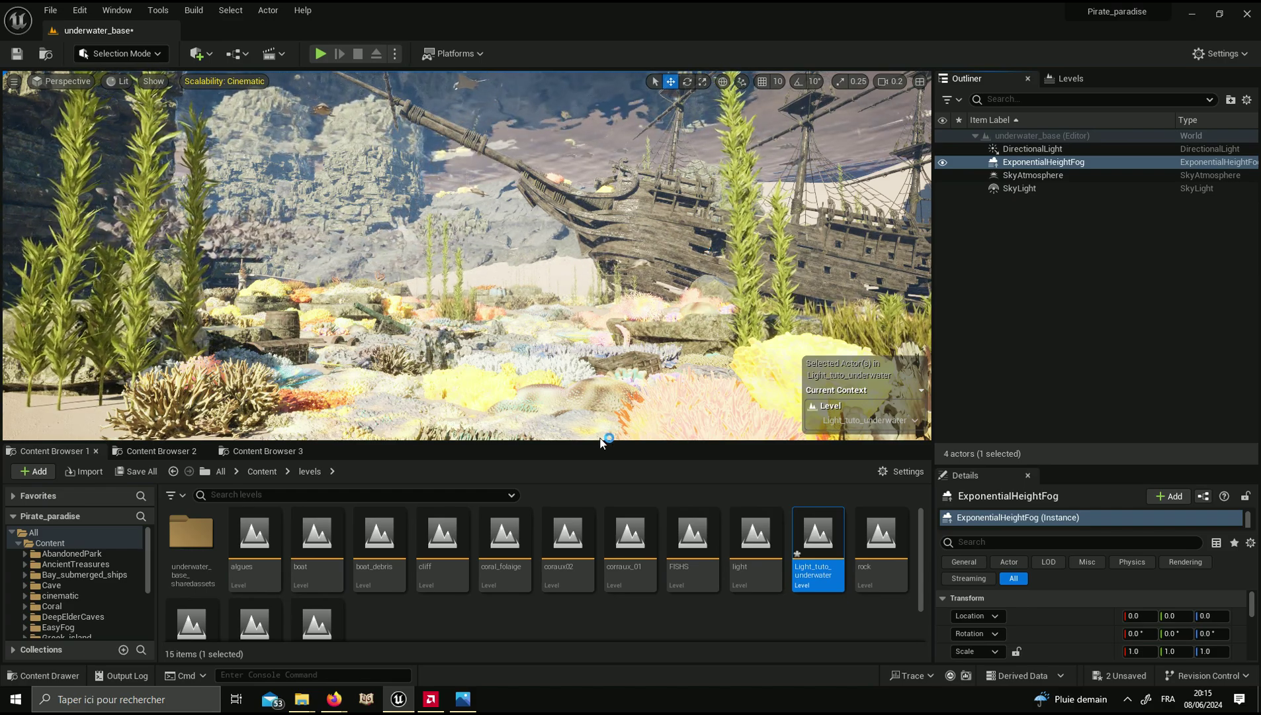
Step: Make the 3D viewport slightly taller to view the newly lit shipwreck
left_click_drag(602, 442, 605, 451)
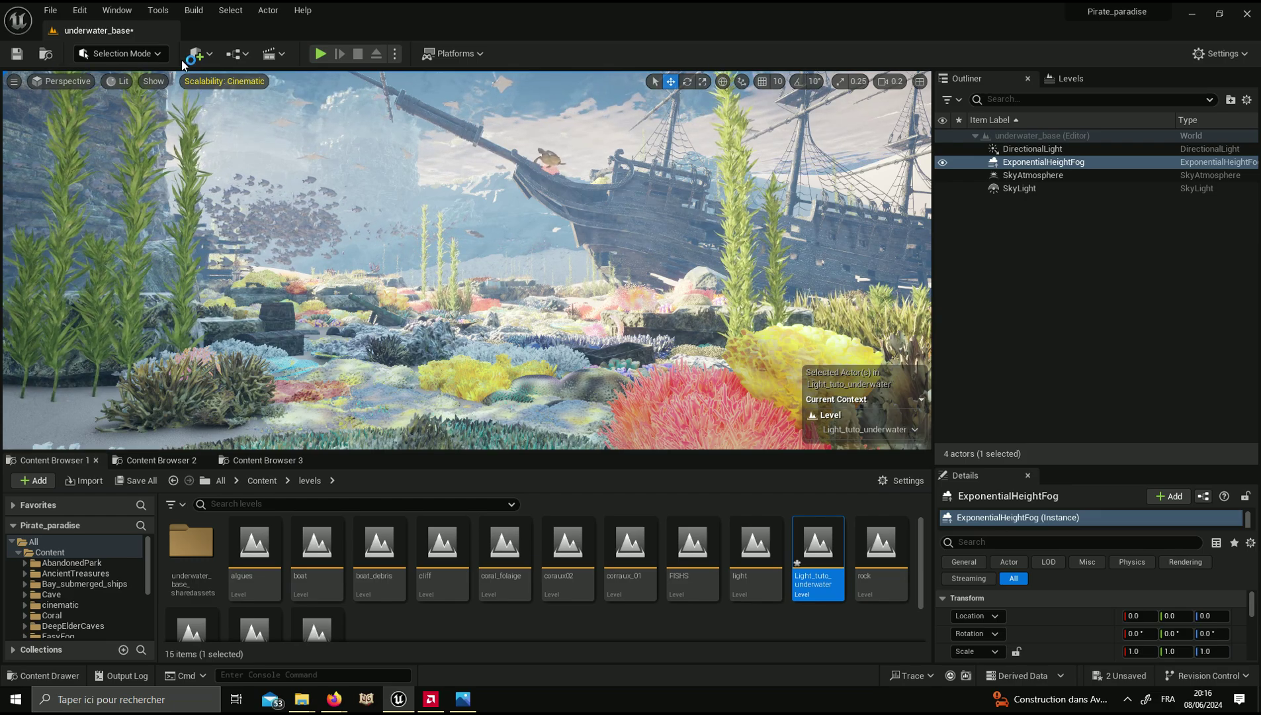
Step: Search Quick Add for 'post pr' and drag a Post Process Volume into the reef scene
left_click(209, 55)
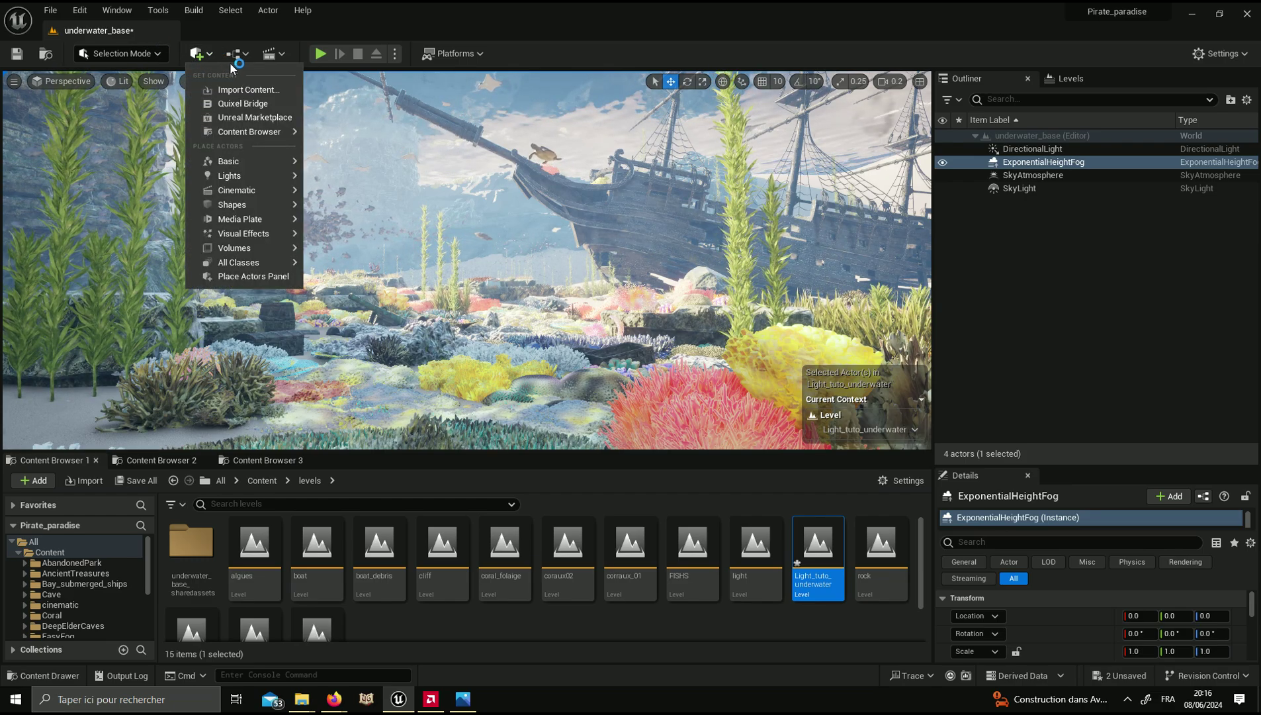
type("p")
key("BackSpace")
key("BackSpace")
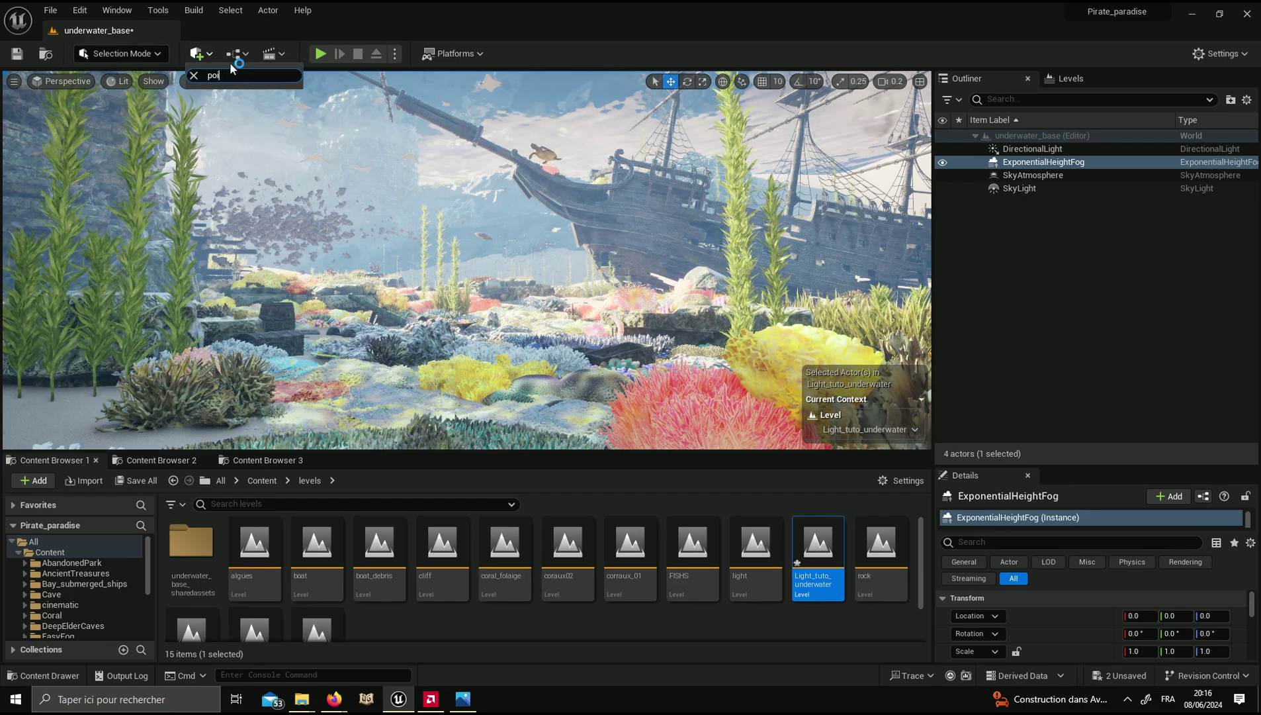
key("BackSpace")
key("BackSpace")
key("BackSpace")
key("BackSpace")
type("ost p")
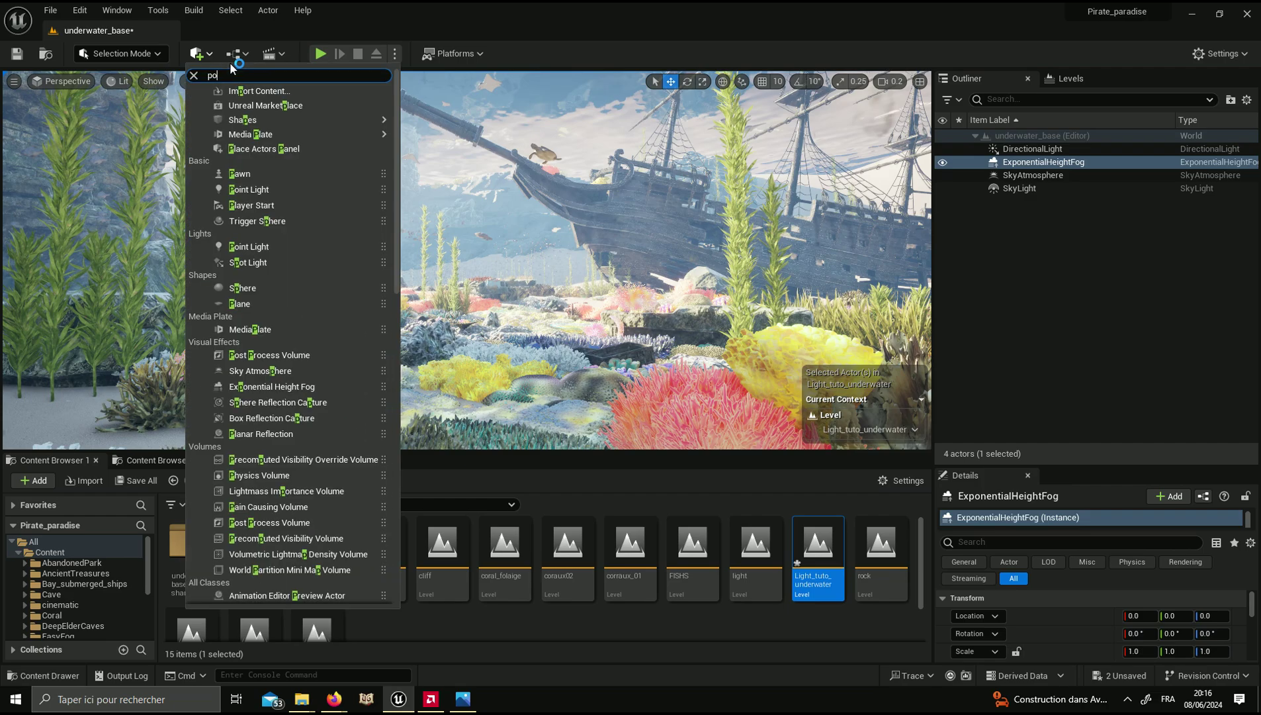
type("ro")
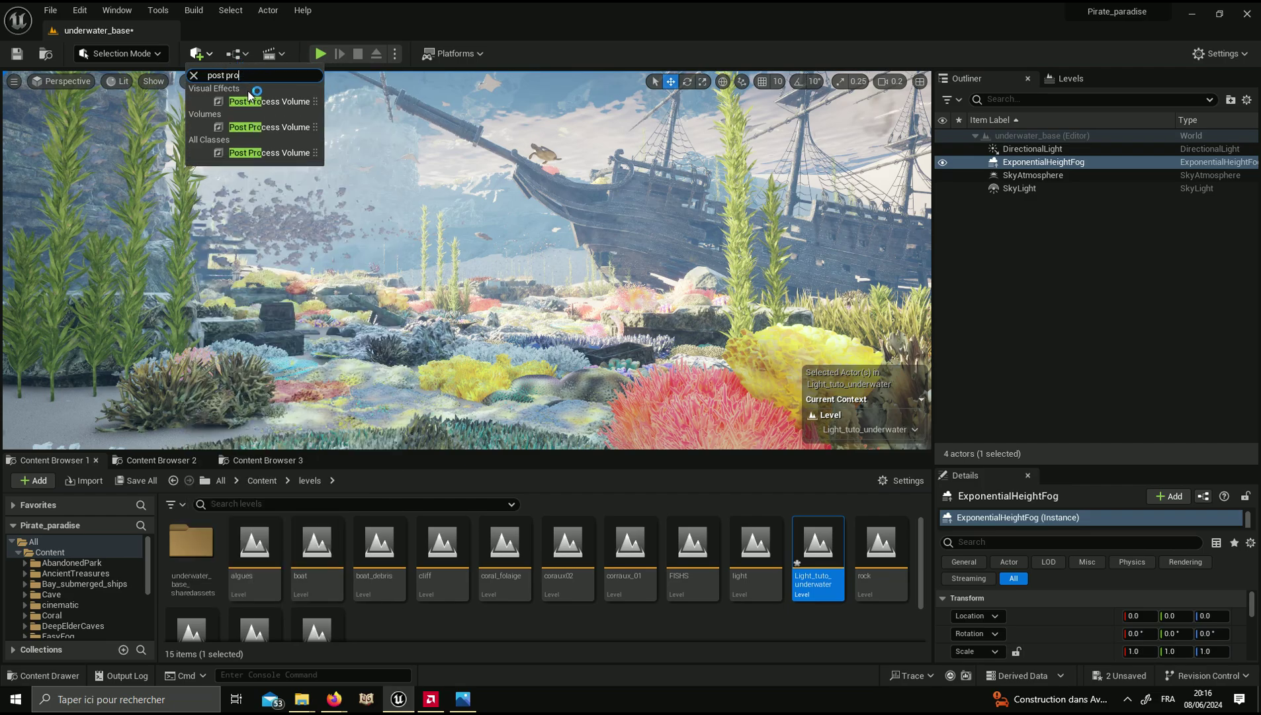
left_click_drag(250, 96, 408, 247)
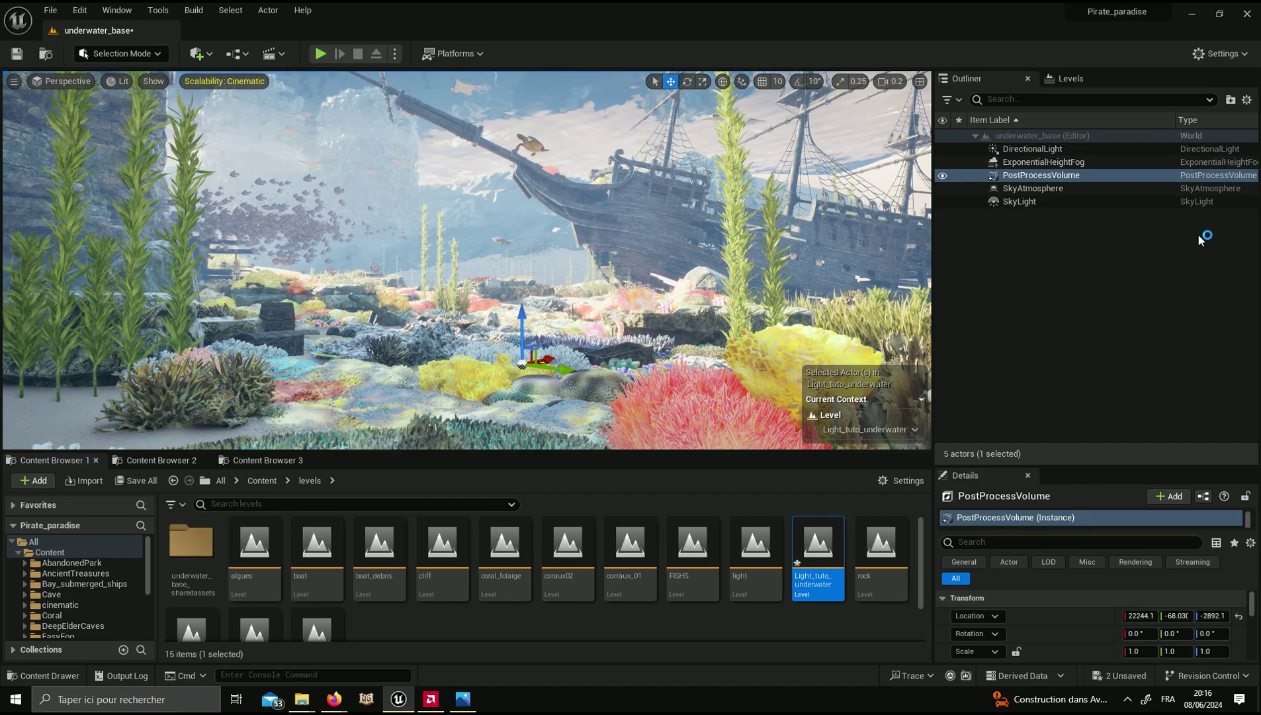
Step: Enlarge the Details panel and scroll through the Post Process Volume's properties
left_click_drag(1106, 465, 1092, 336)
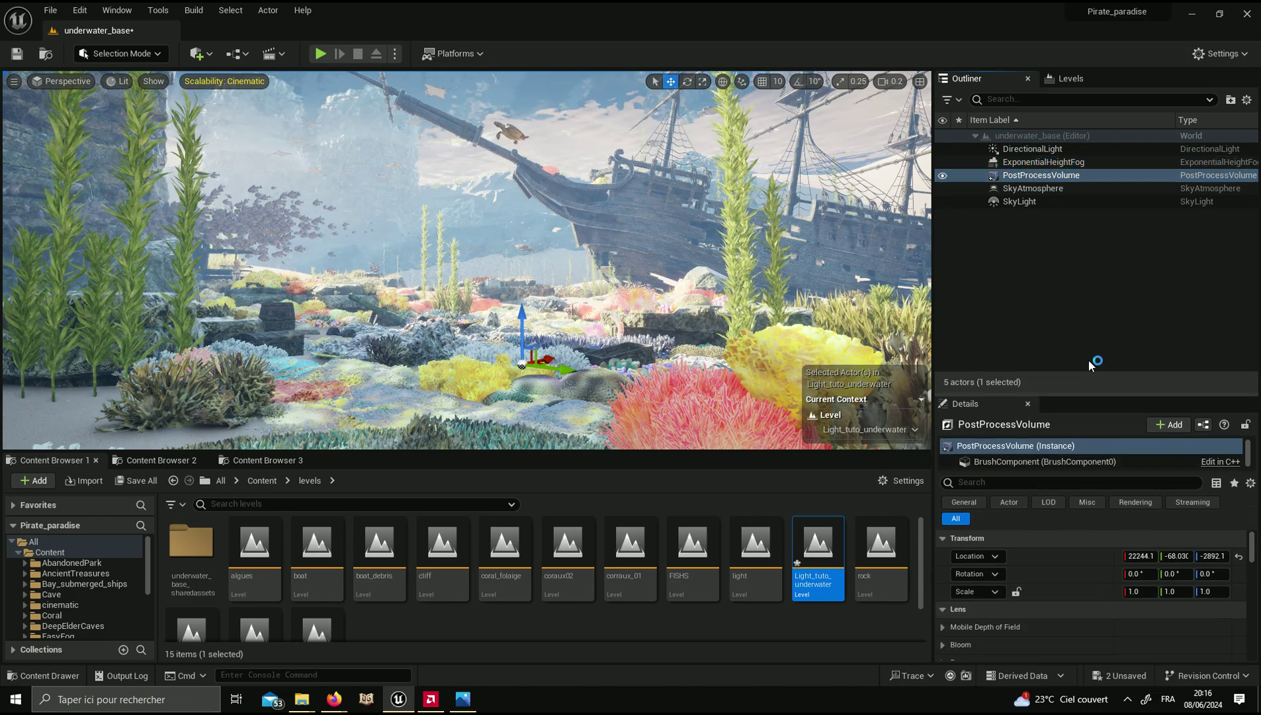
left_click(198, 53)
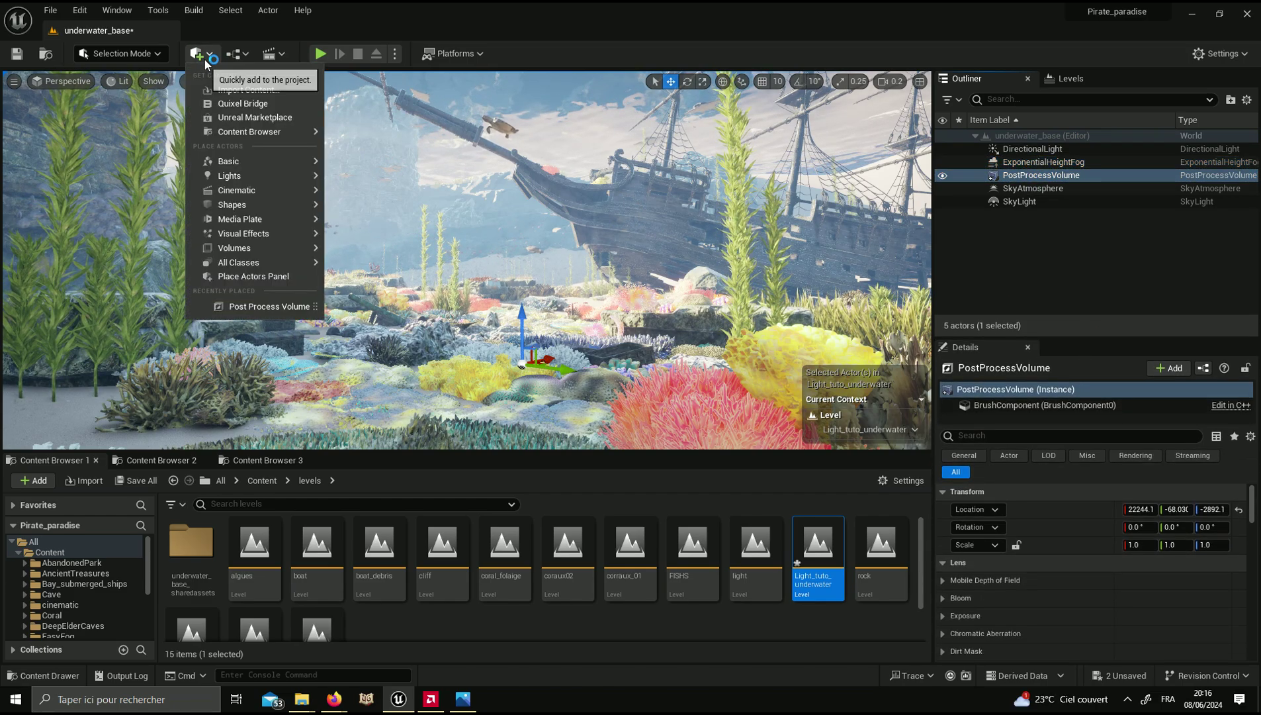
left_click(206, 61)
scroll(1062, 510, "down", 4)
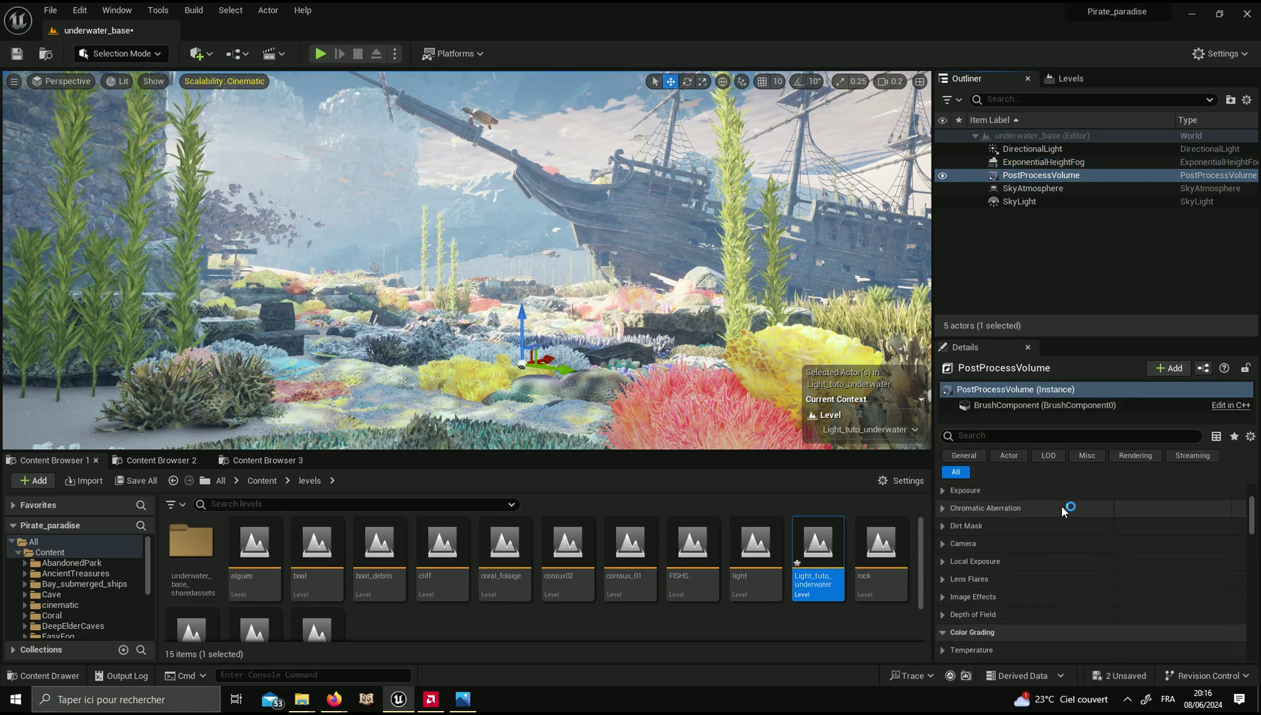
scroll(1024, 528, "down", 5)
scroll(1019, 535, "down", 5)
scroll(1025, 551, "down", 5)
Step: Find and expand the Post Process Volume's Exposure section in Details
scroll(1019, 543, "down", 3)
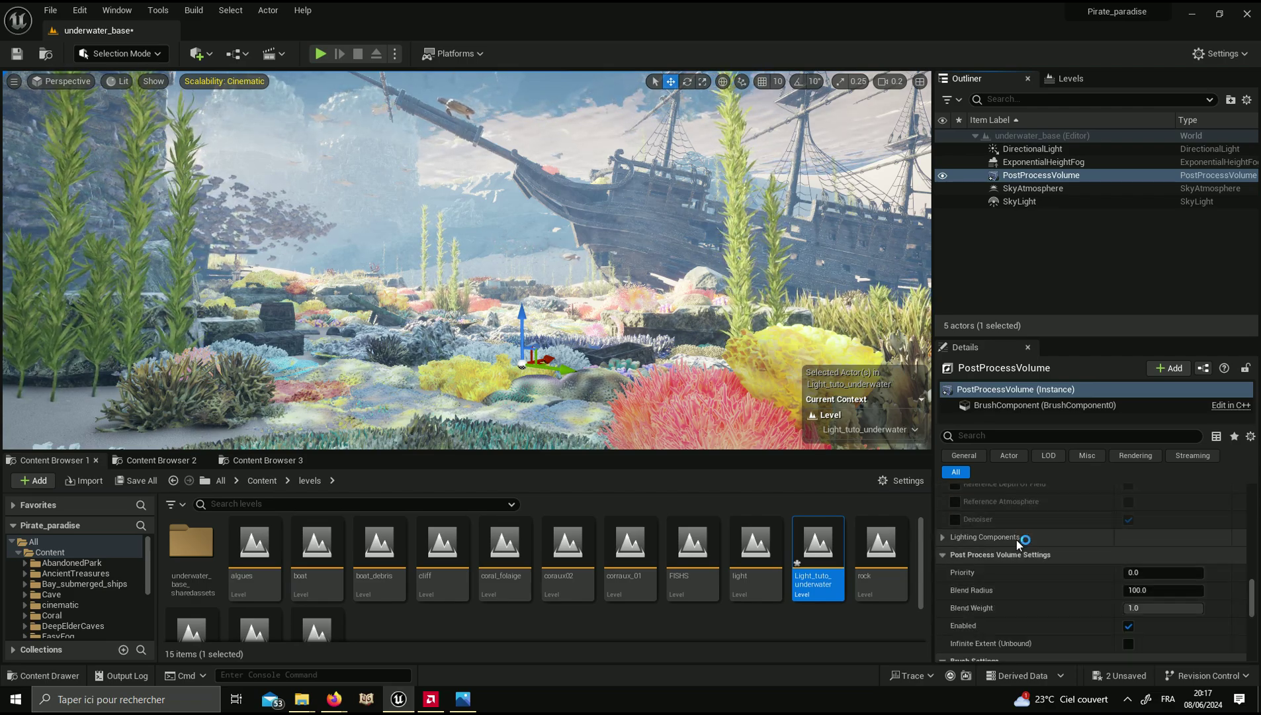
scroll(1022, 546, "down", 2)
scroll(1125, 562, "down", 2)
scroll(1130, 540, "up", 5)
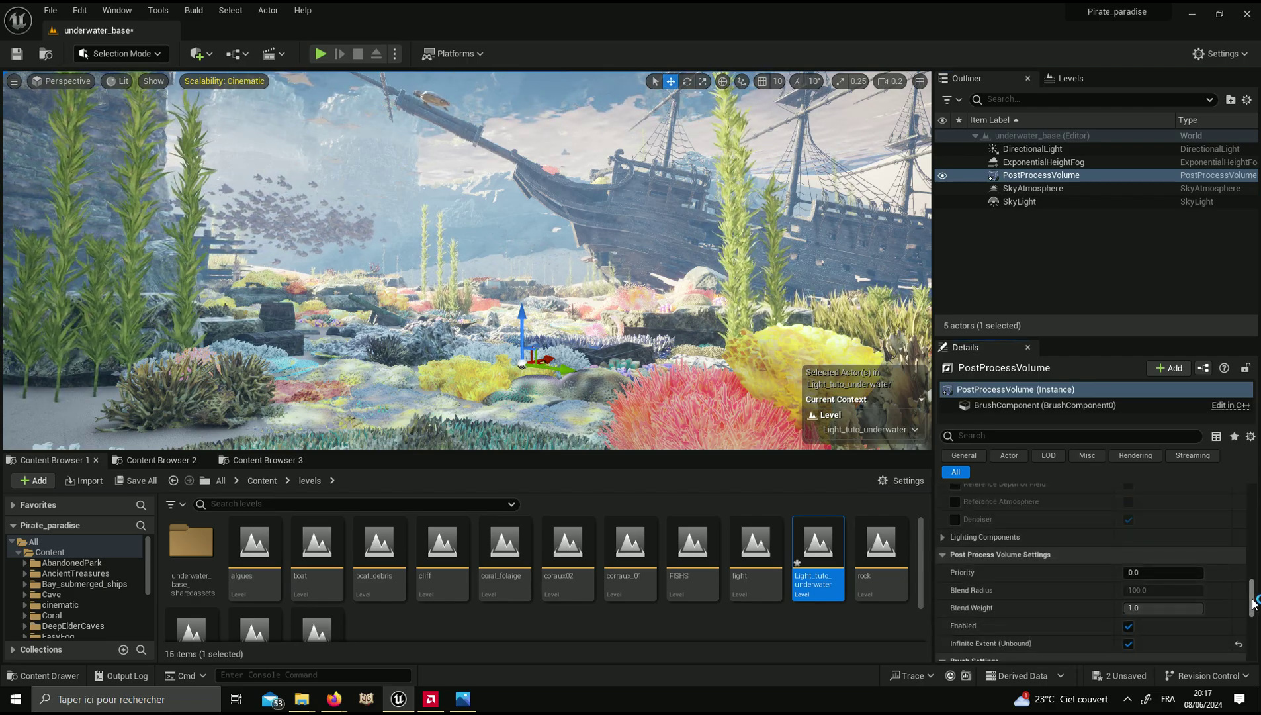
scroll(1112, 556, "up", 5)
scroll(1080, 577, "up", 5)
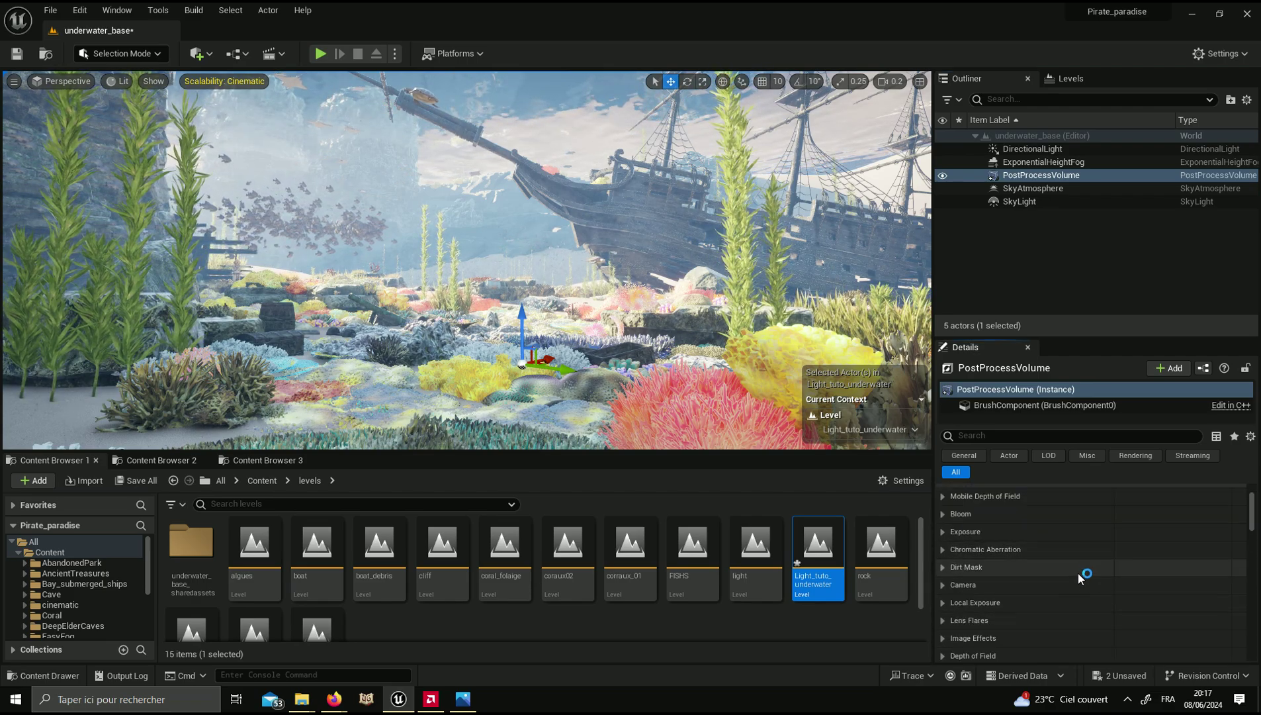
left_click(965, 531)
scroll(974, 540, "down", 2)
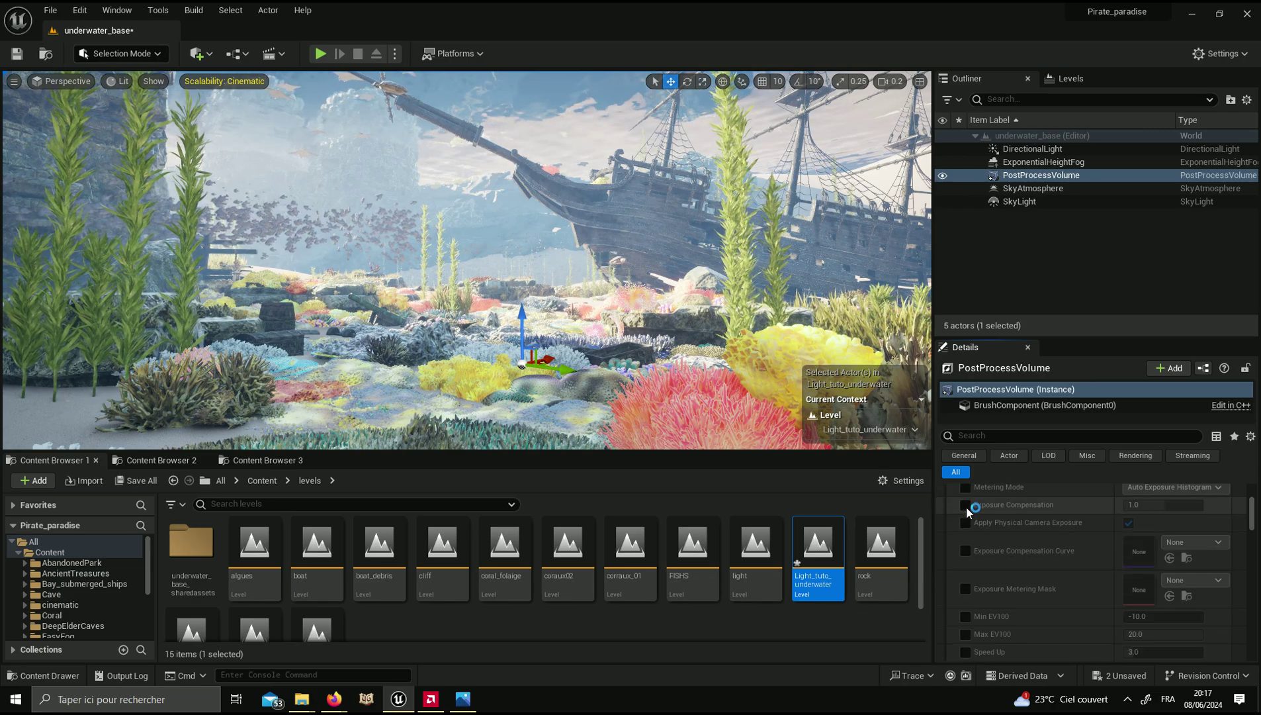
scroll(969, 529, "up", 3)
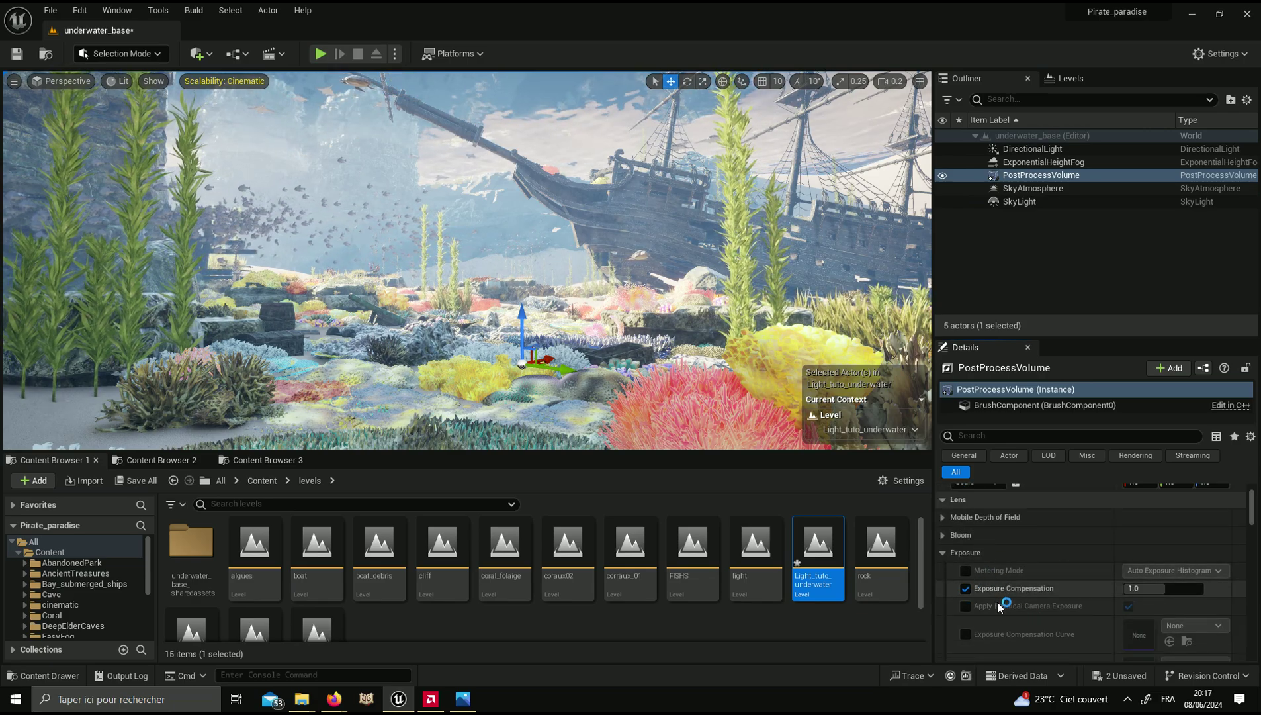
scroll(976, 562, "down", 2)
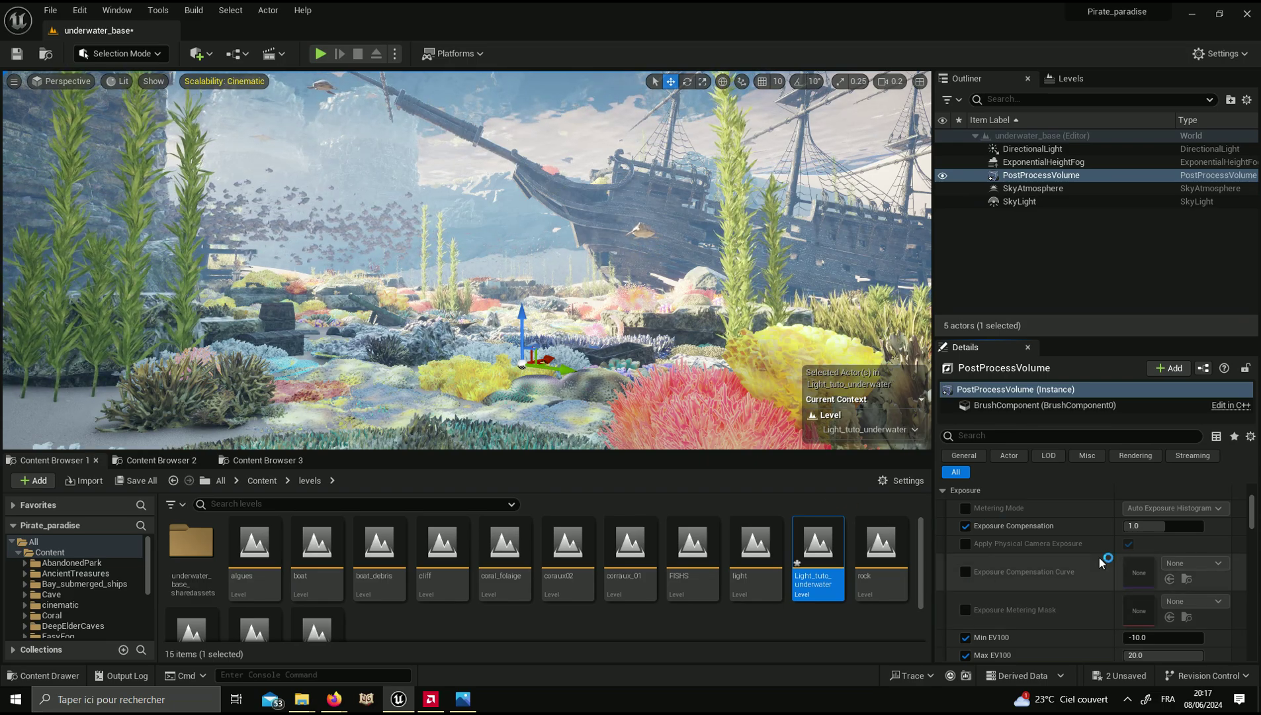
scroll(1086, 581, "down", 1)
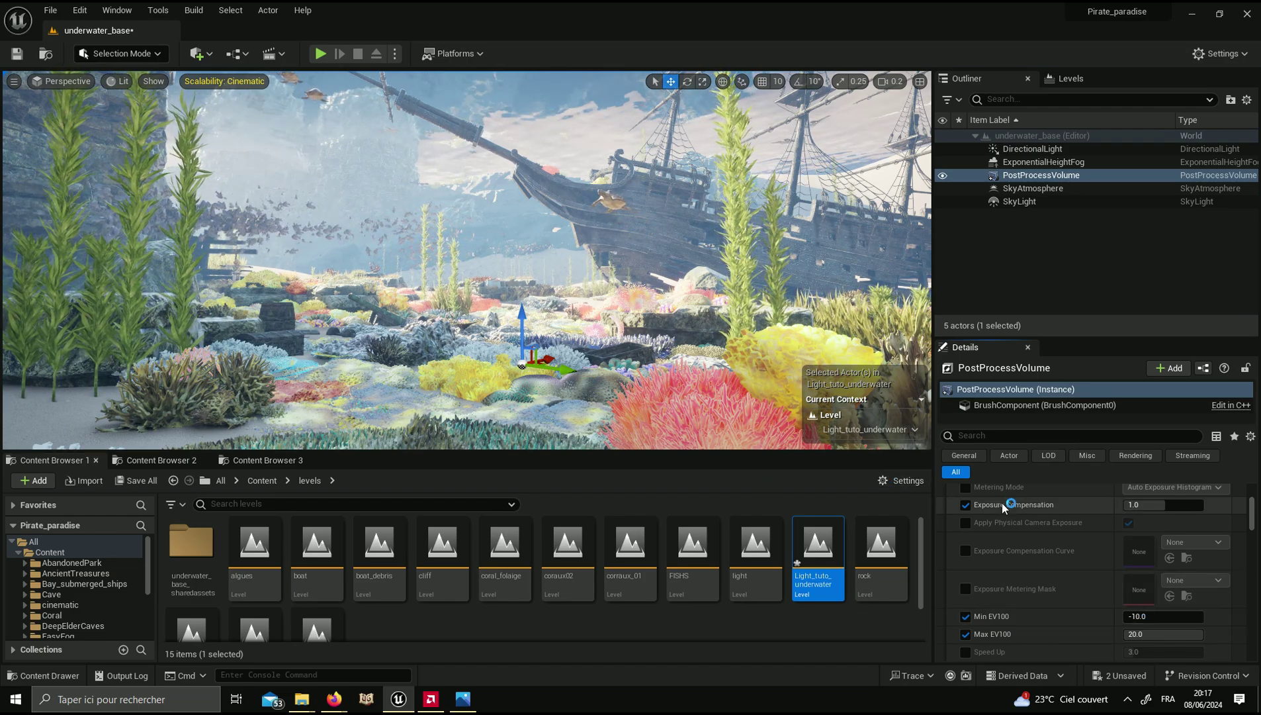
scroll(992, 504, "up", 1)
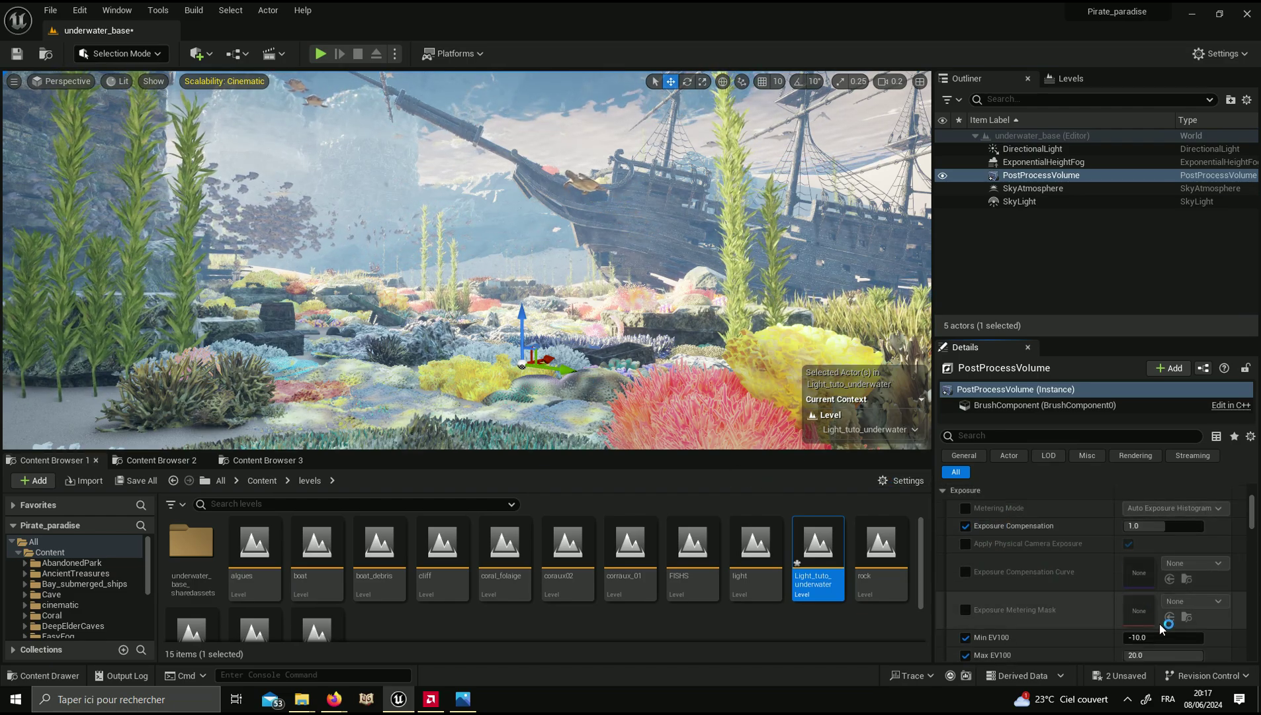
Step: Set Min and Max EV100 to 1.0 and Exposure Compensation to about 1.96
left_click(1151, 636)
type("1")
left_click_drag(1148, 653, 1128, 654)
type("1")
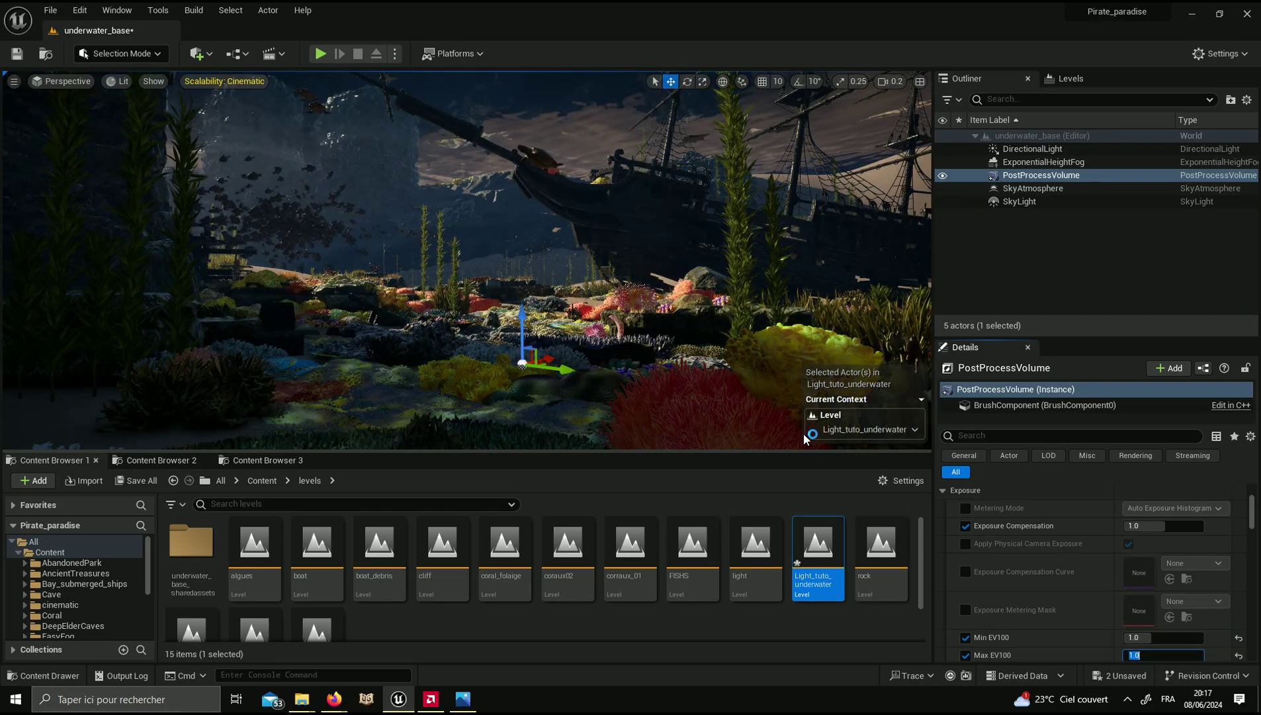
mouse_move(1154, 526)
left_mouse_down()
mouse_move(1184, 526)
mouse_move(1173, 526)
left_mouse_up()
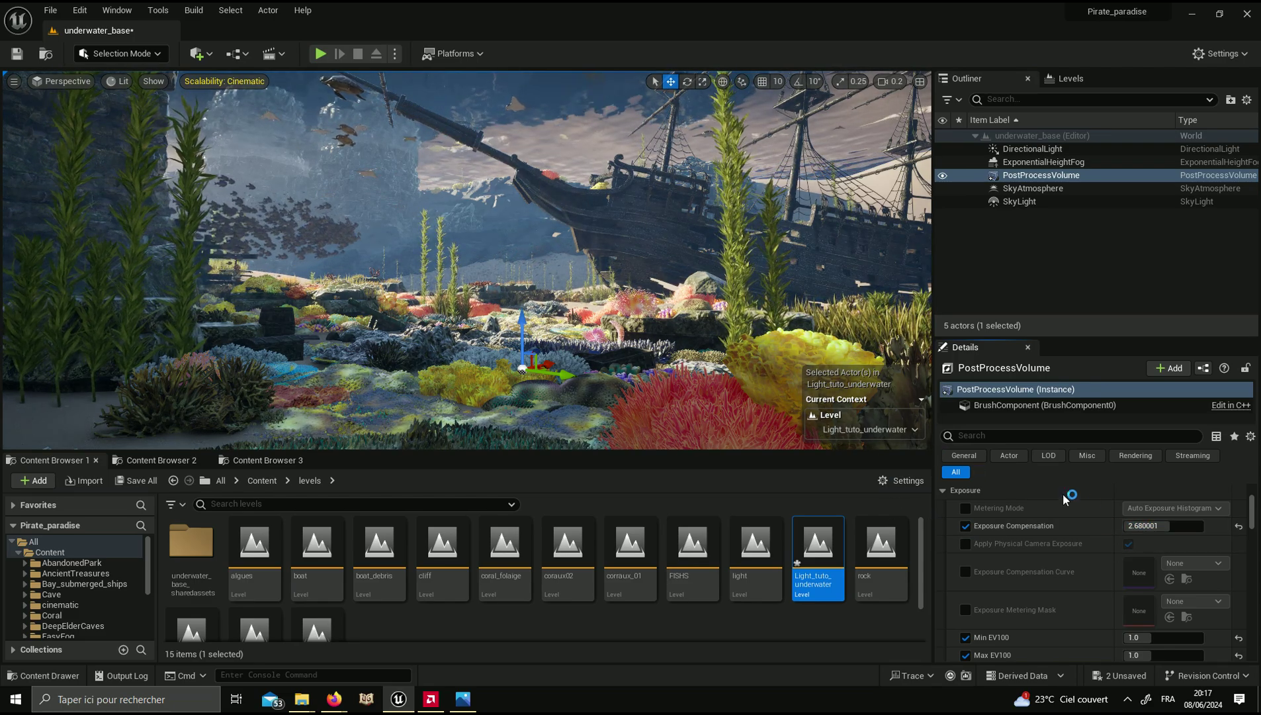
left_click_drag(1165, 526, 1148, 526)
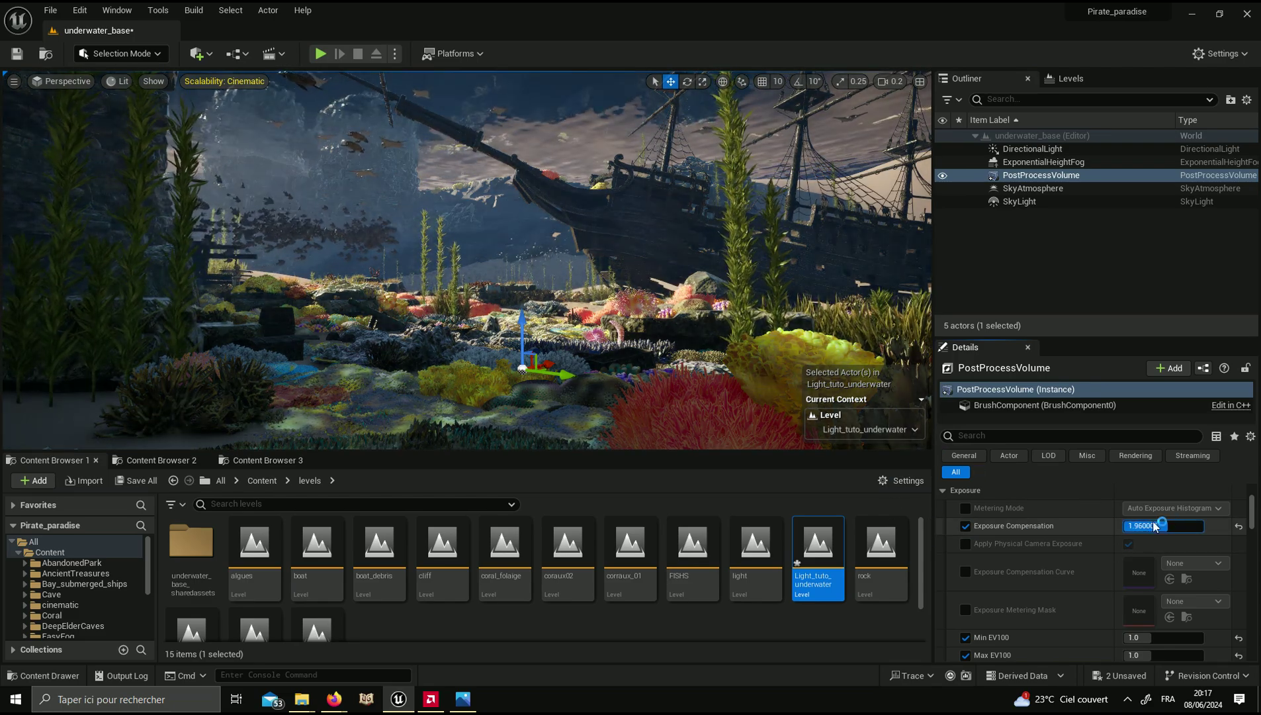
left_click_drag(615, 452, 605, 468)
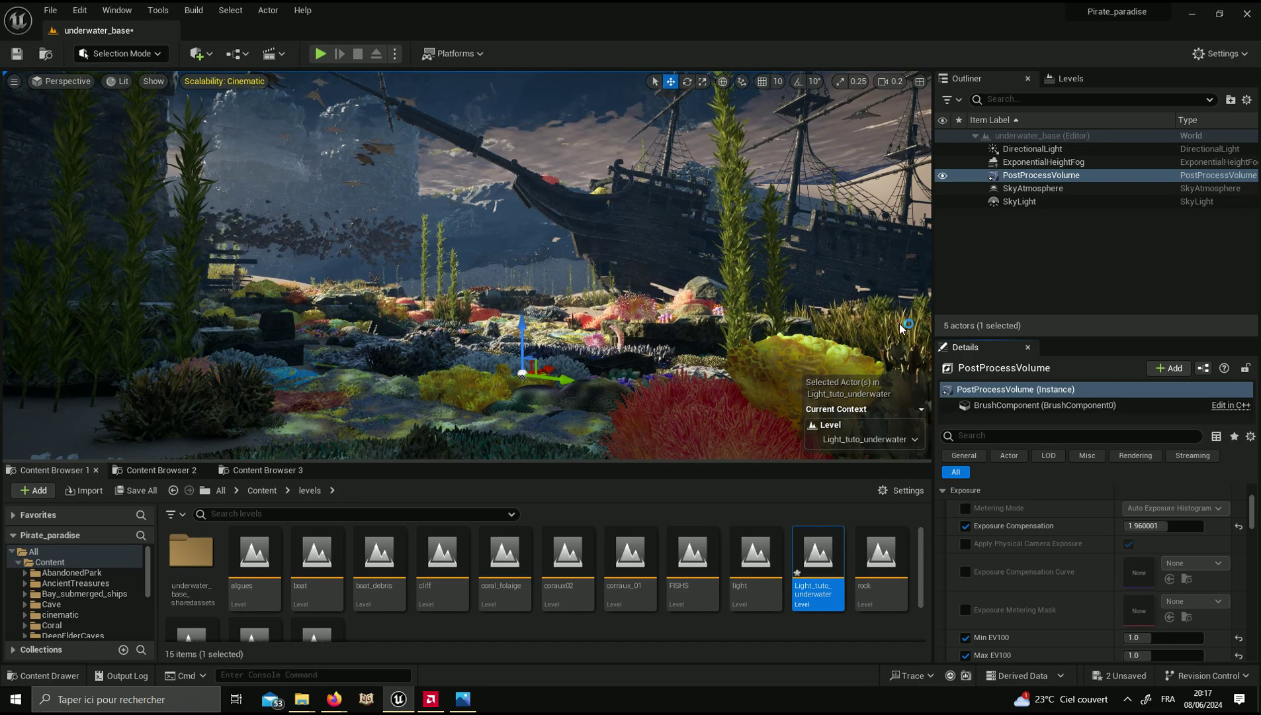
Step: Enable Volumetric Fog on the ExponentialHeightFog, comparing the scene with it on and off
left_click(1044, 162)
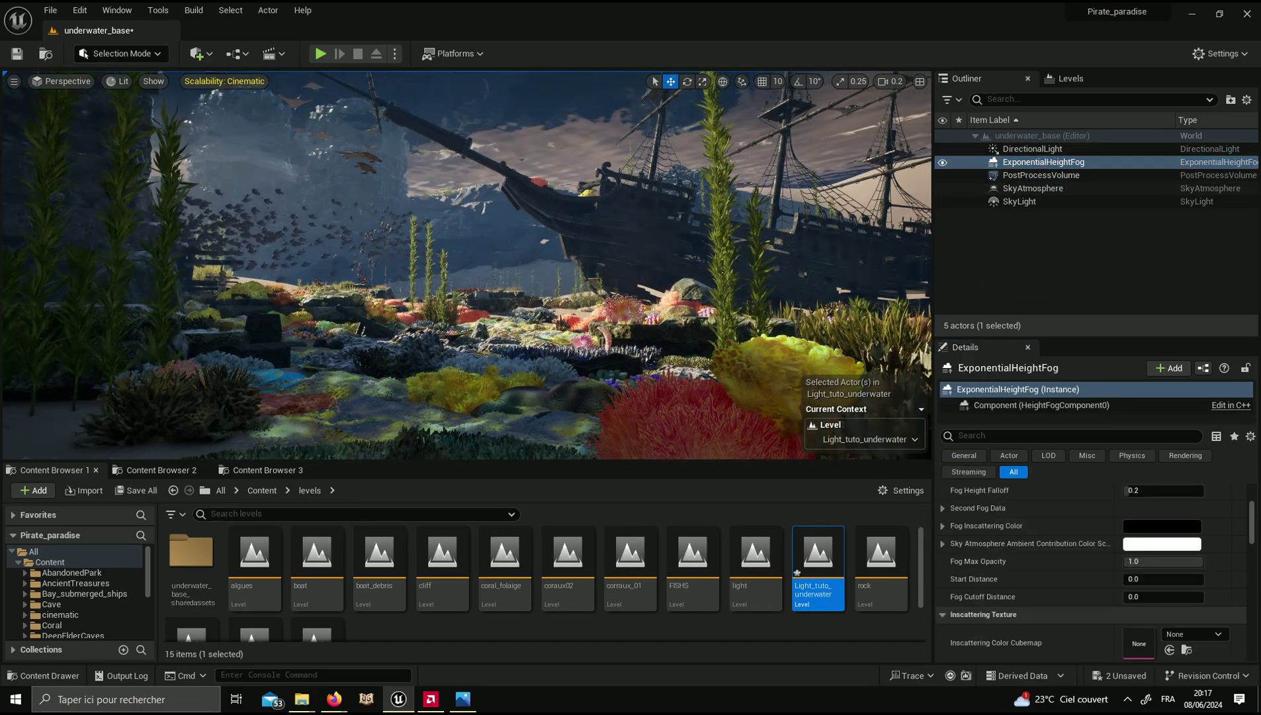
right_click_drag(848, 309, 849, 309)
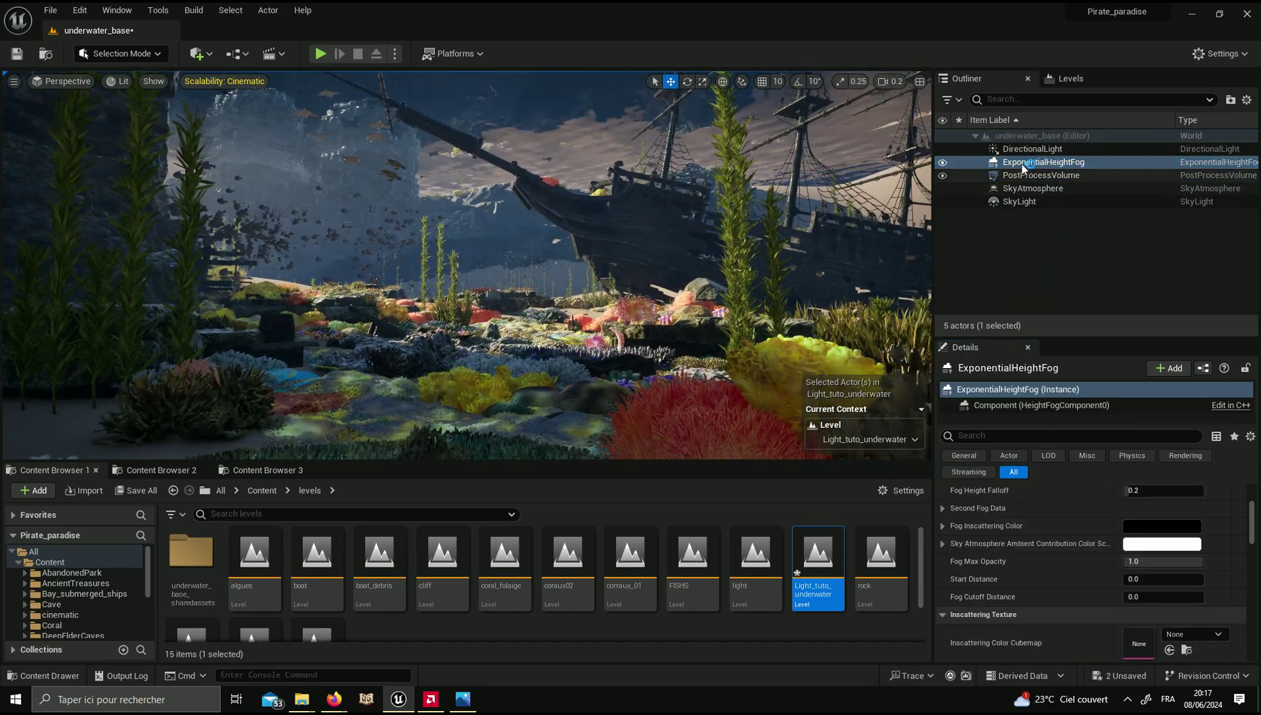
scroll(1085, 523, "down", 3)
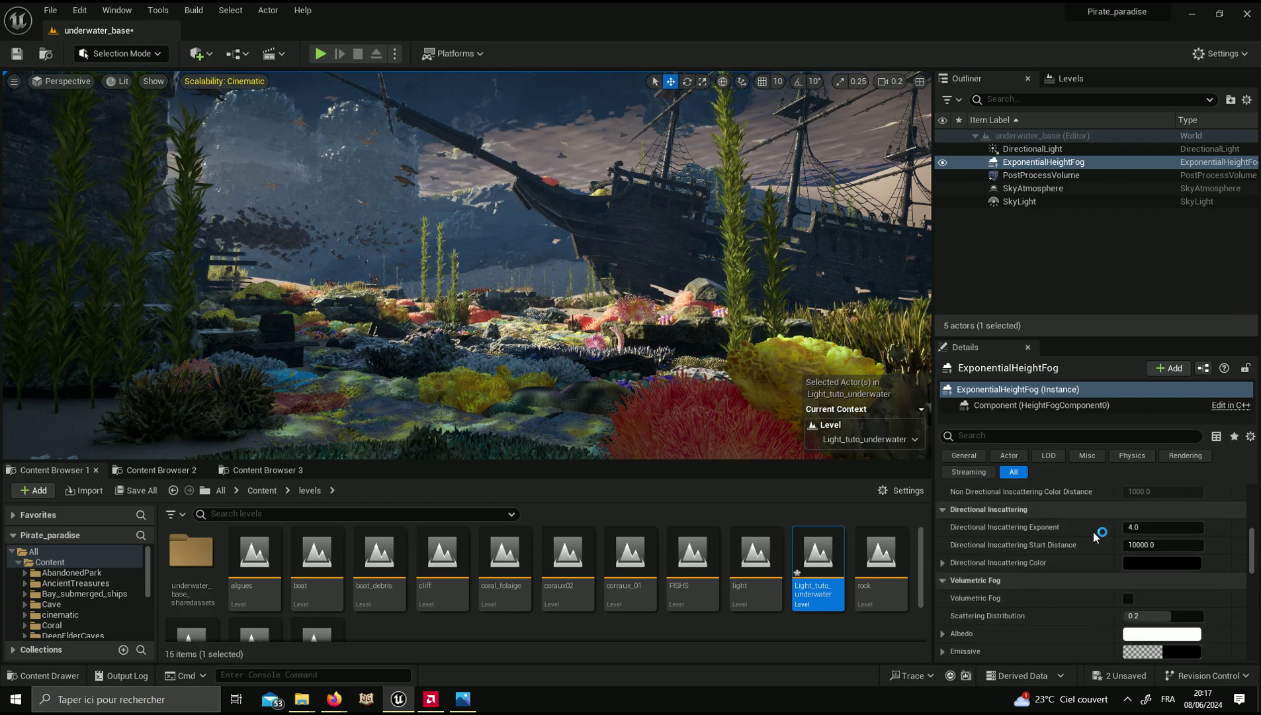
scroll(1105, 543, "down", 3)
scroll(1125, 559, "down", 3)
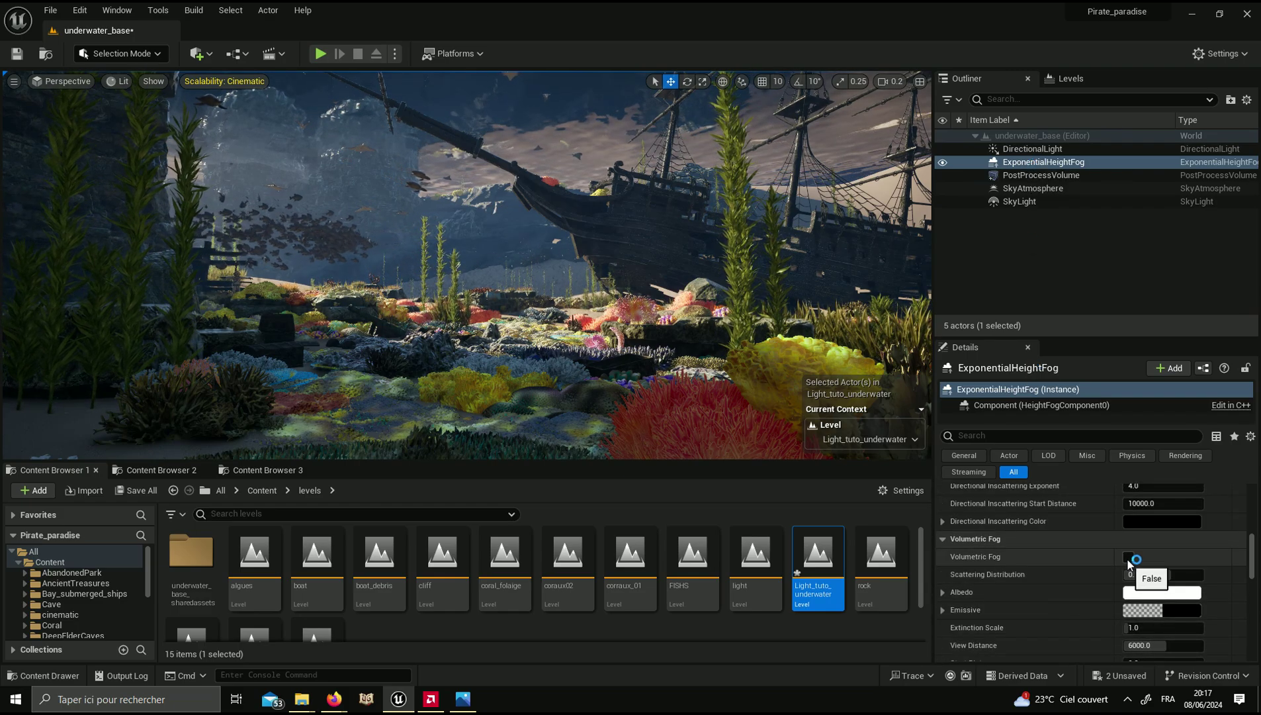
left_click(1128, 559)
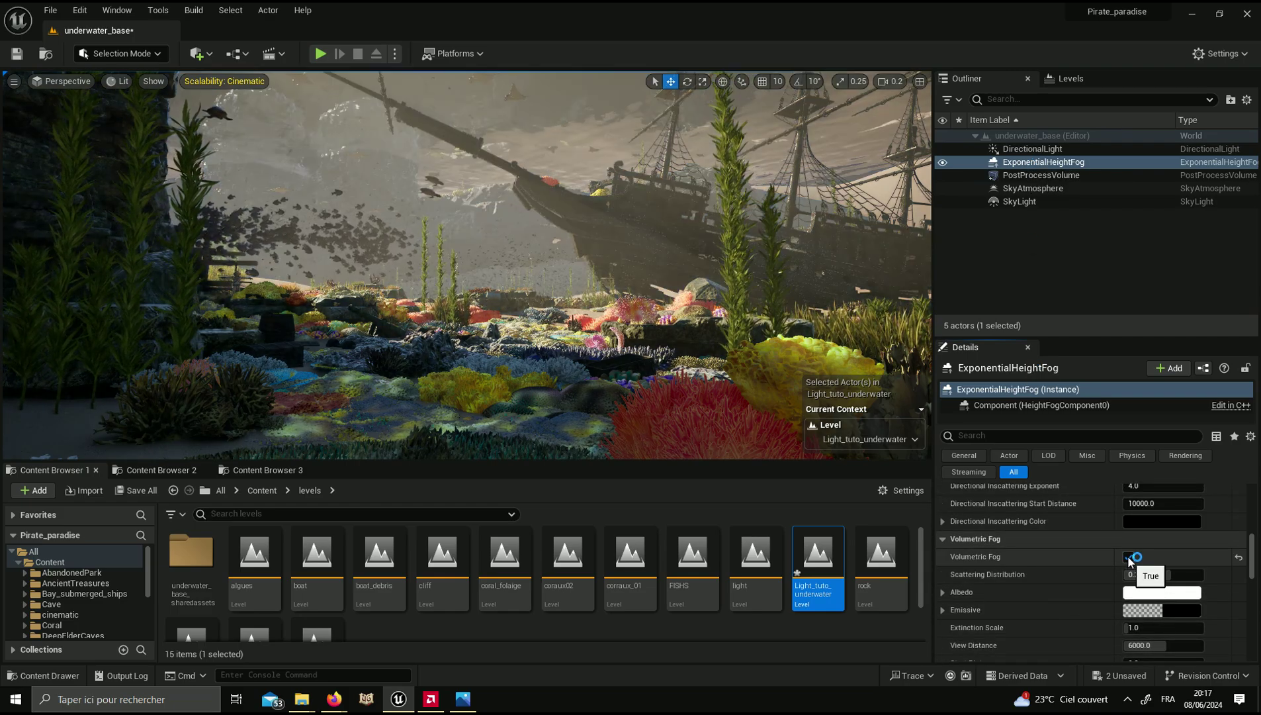
left_click(1129, 559)
left_click(1128, 559)
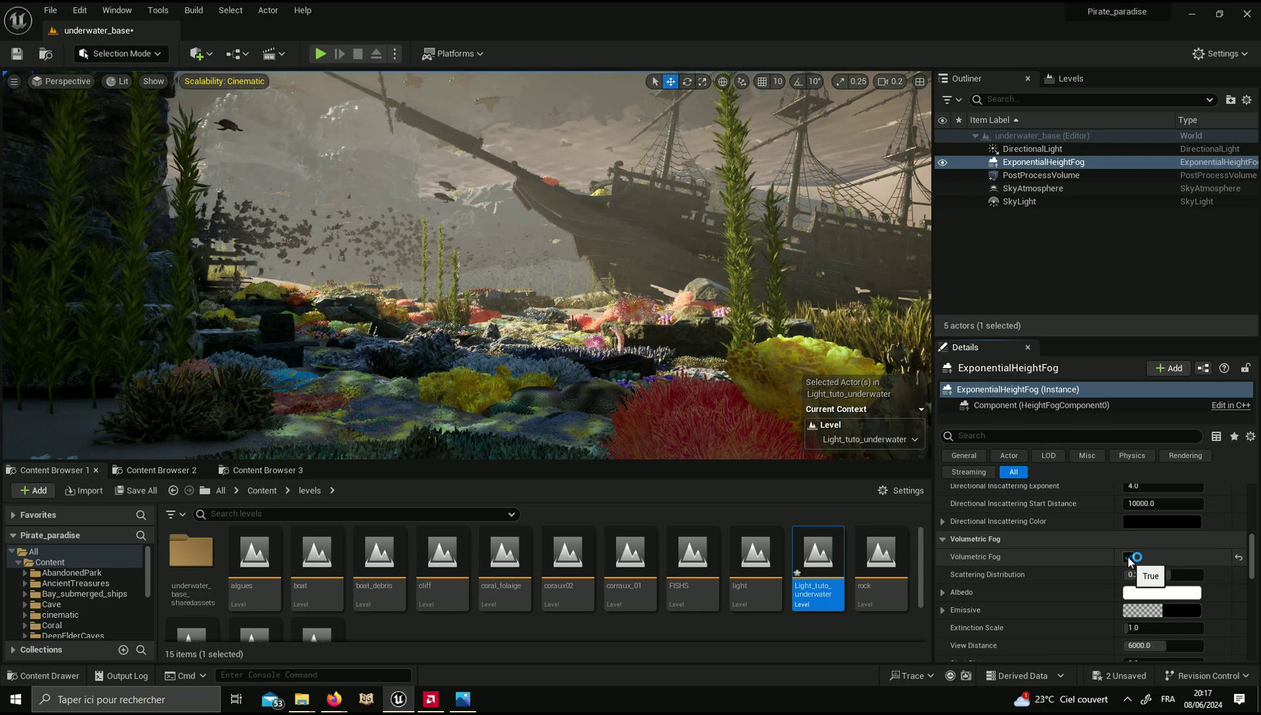
left_click(1128, 557)
left_click(1128, 557)
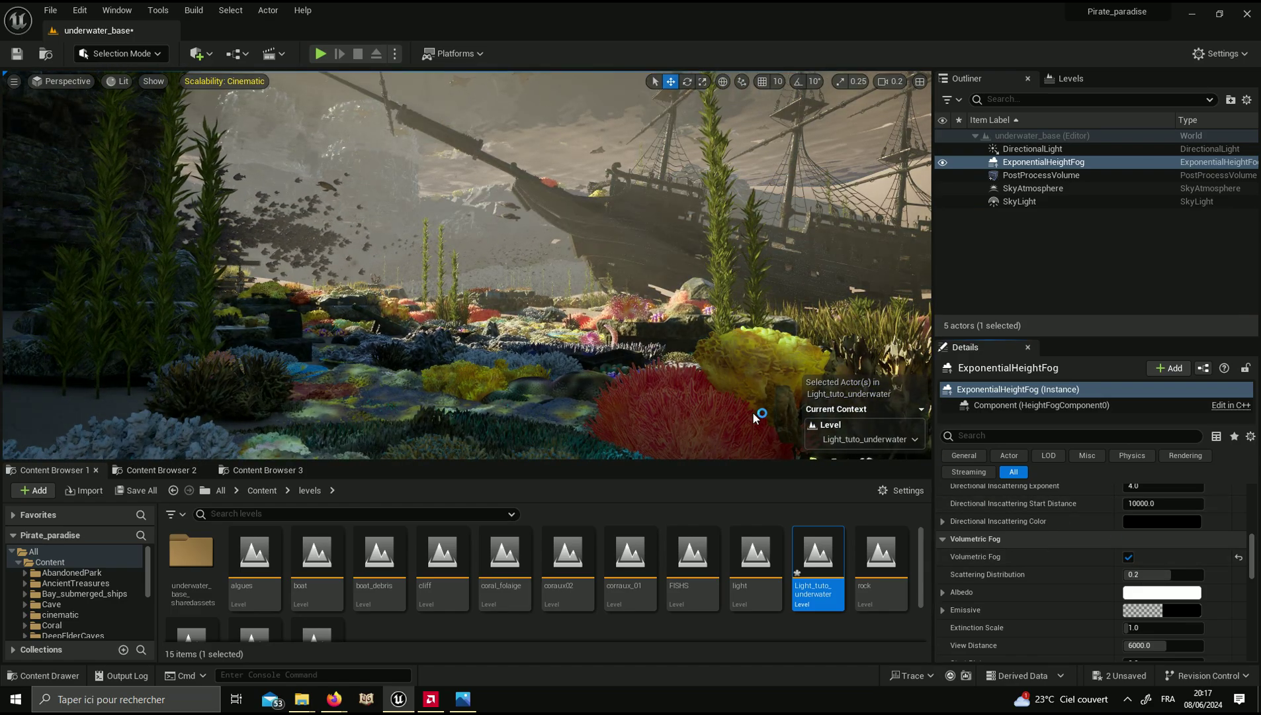
left_click(196, 53)
mouse_move(270, 180)
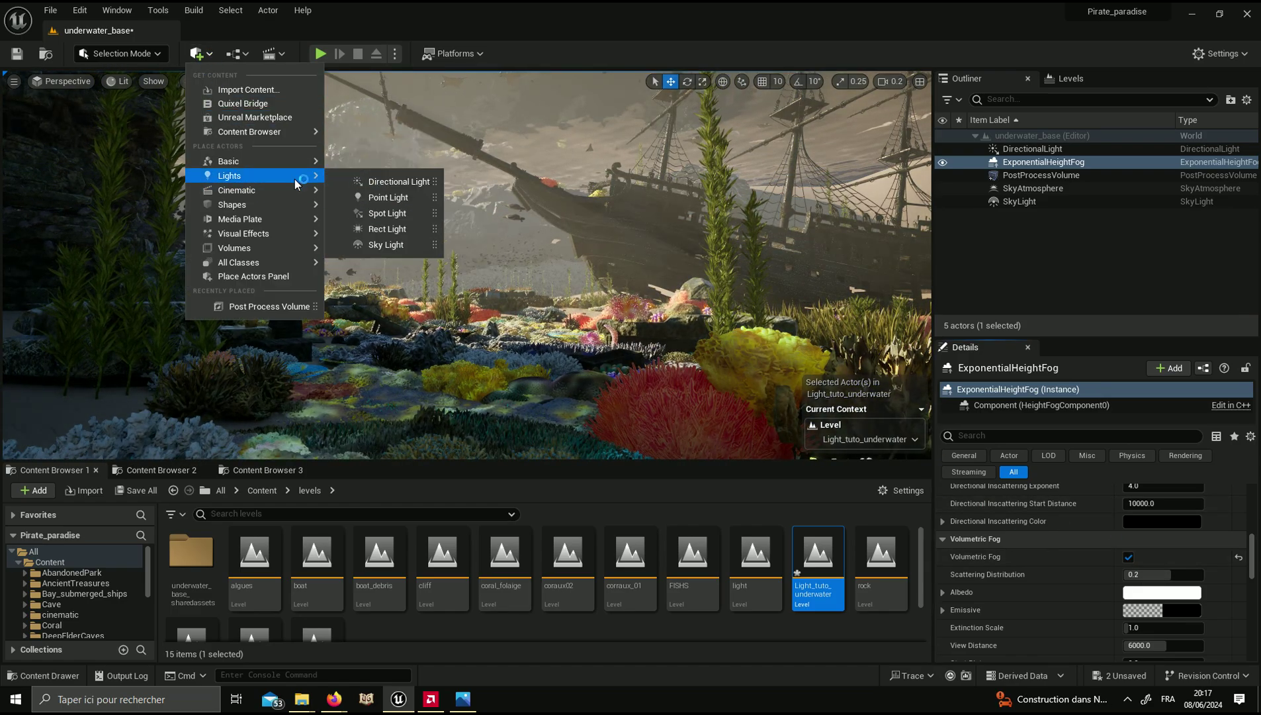
left_click_drag(387, 228, 449, 322)
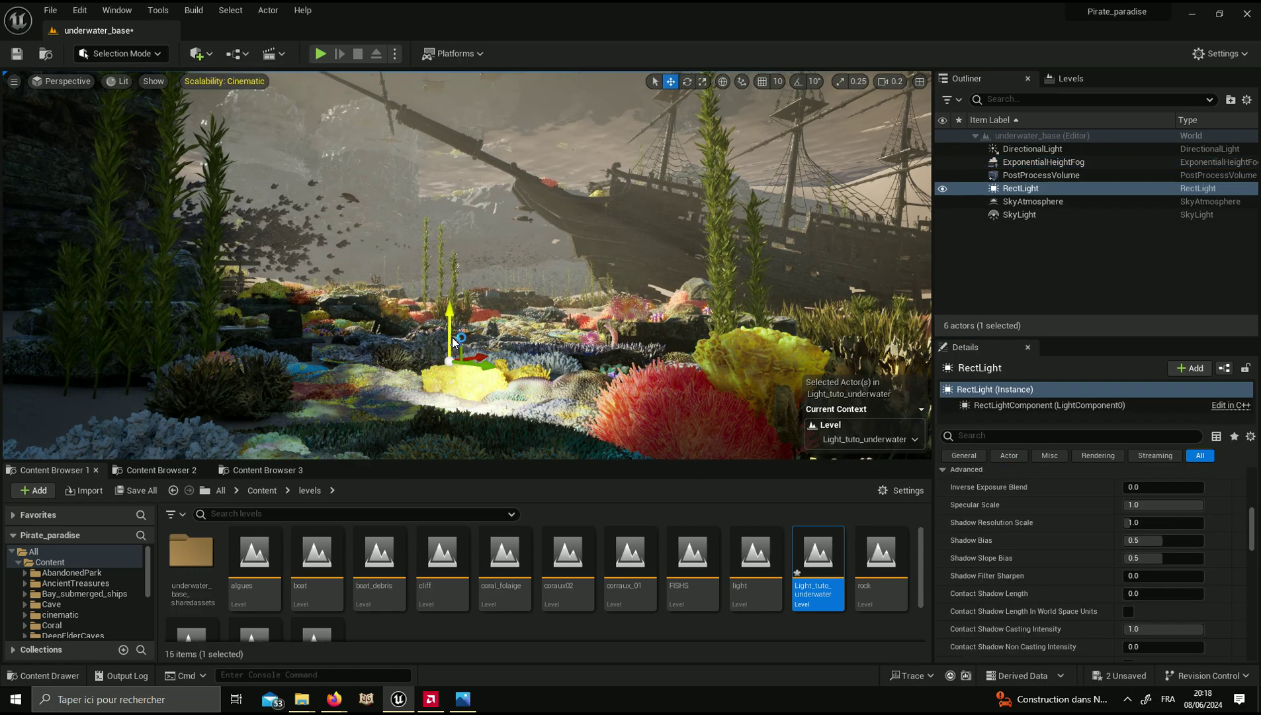
key("e")
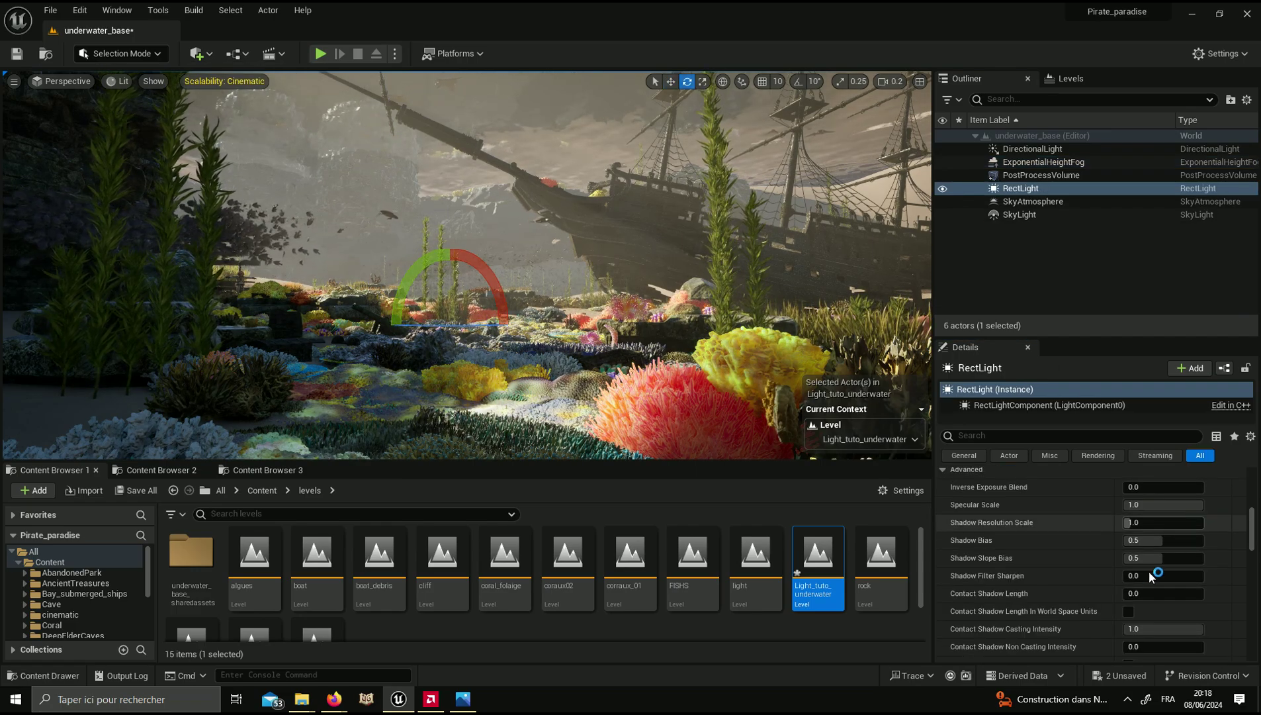
scroll(1138, 582, "up", 4)
scroll(1138, 581, "up", 1)
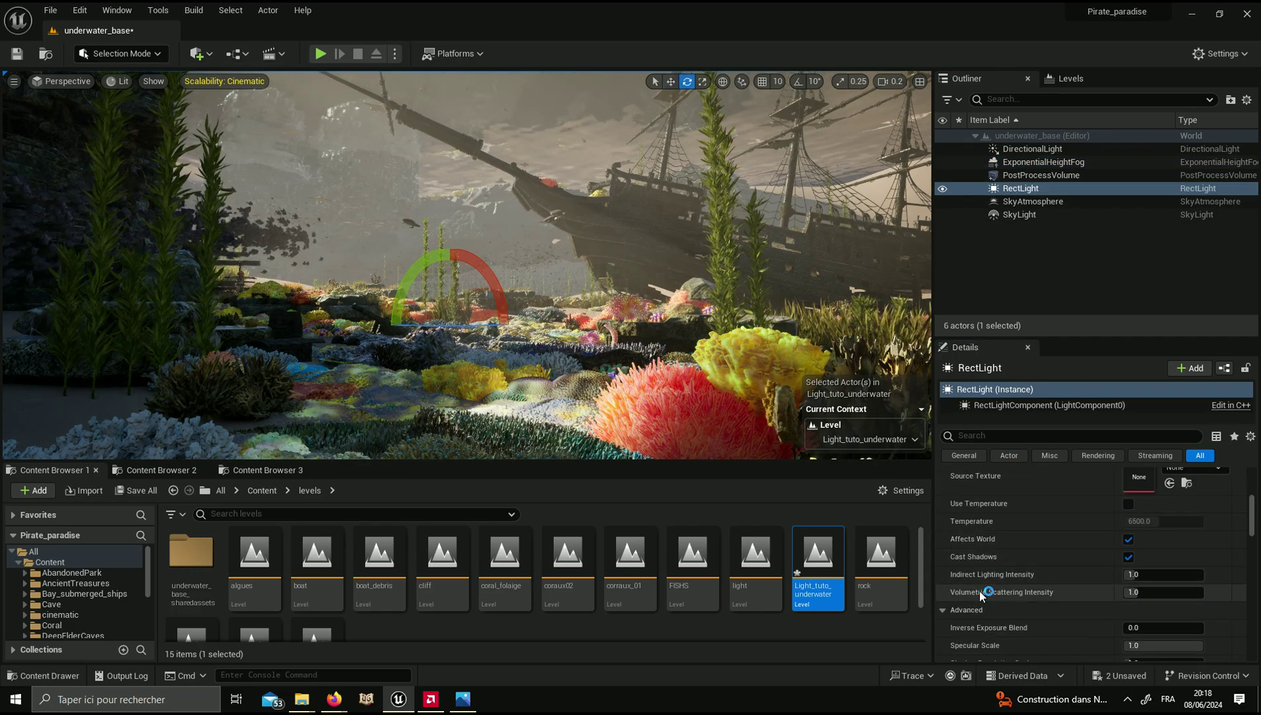
left_click(1152, 591)
type("100")
key("Return")
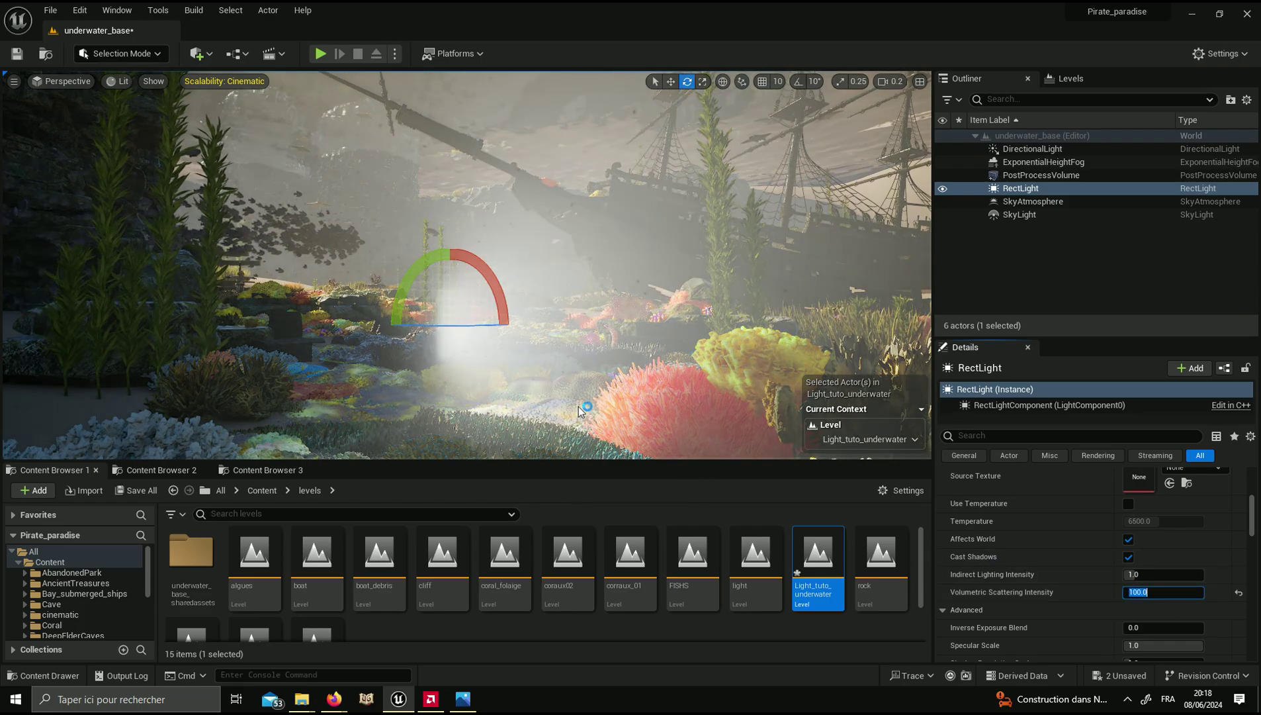
key("w")
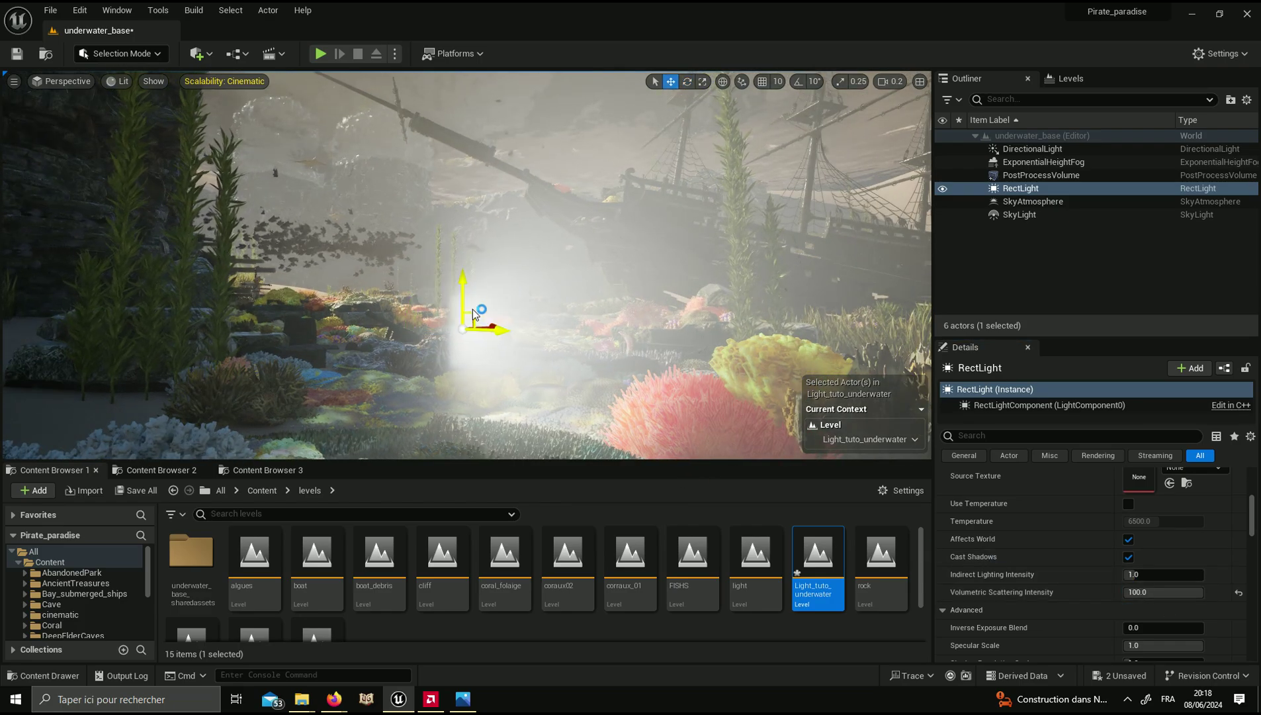
left_click_drag(476, 311, 379, 291)
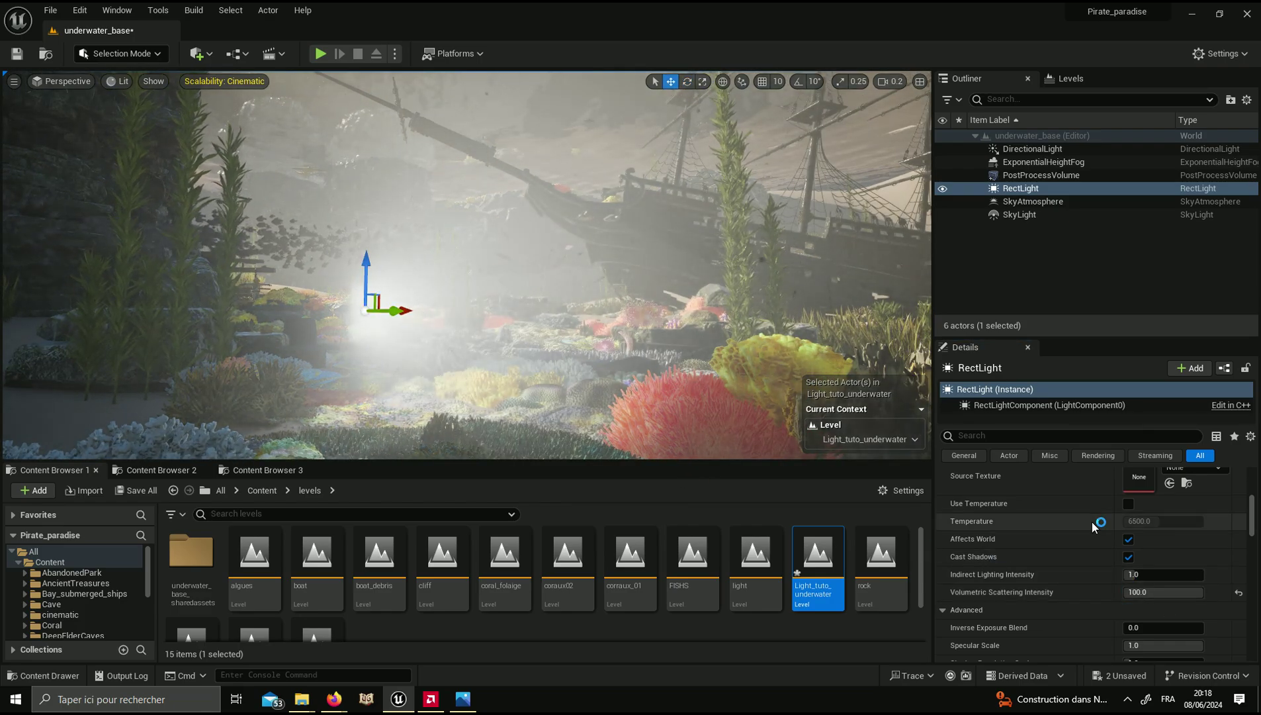
scroll(1132, 555, "up", 4)
scroll(1131, 554, "up", 1)
left_click(1162, 526)
left_click_drag(900, 433, 882, 431)
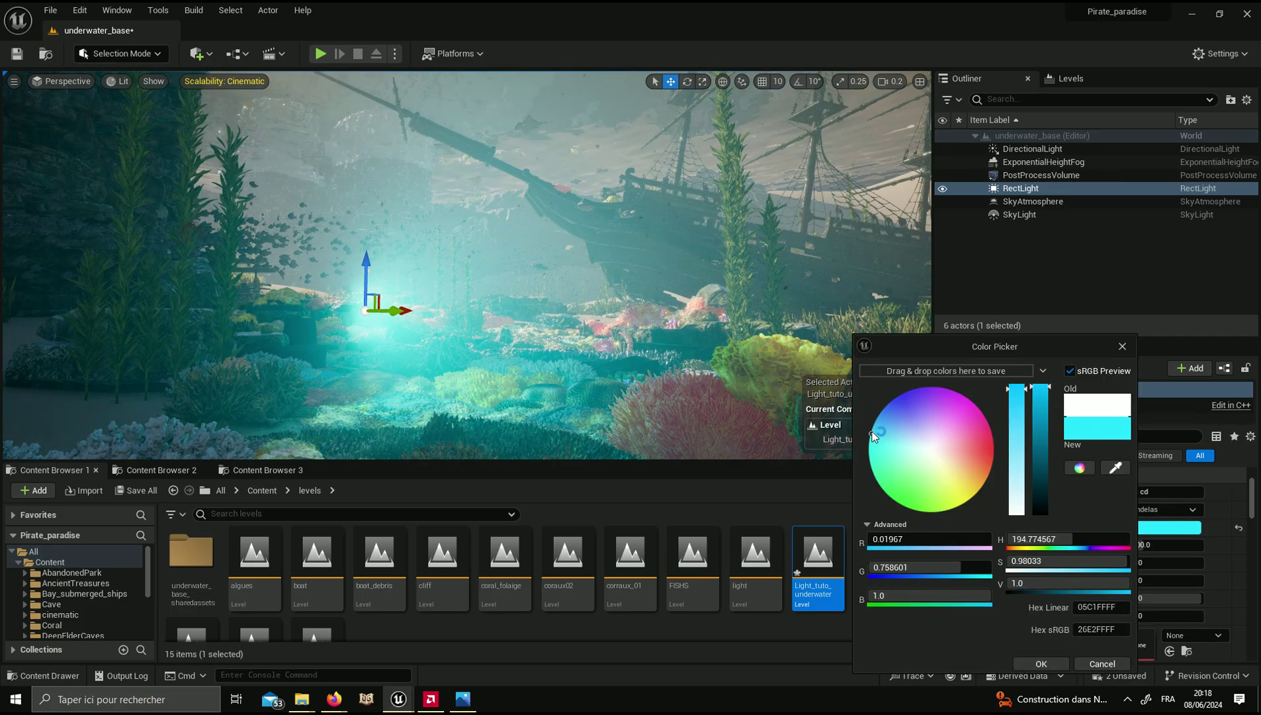
left_click(1042, 664)
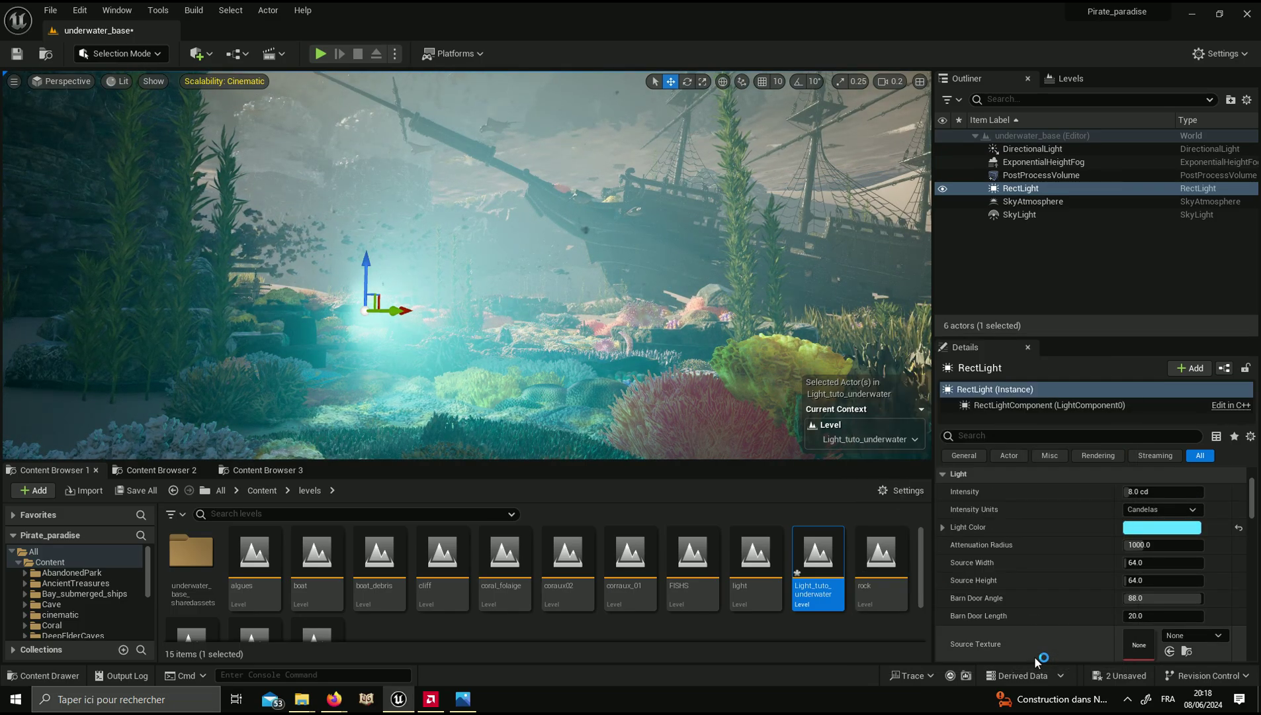
left_click_drag(399, 313, 362, 313)
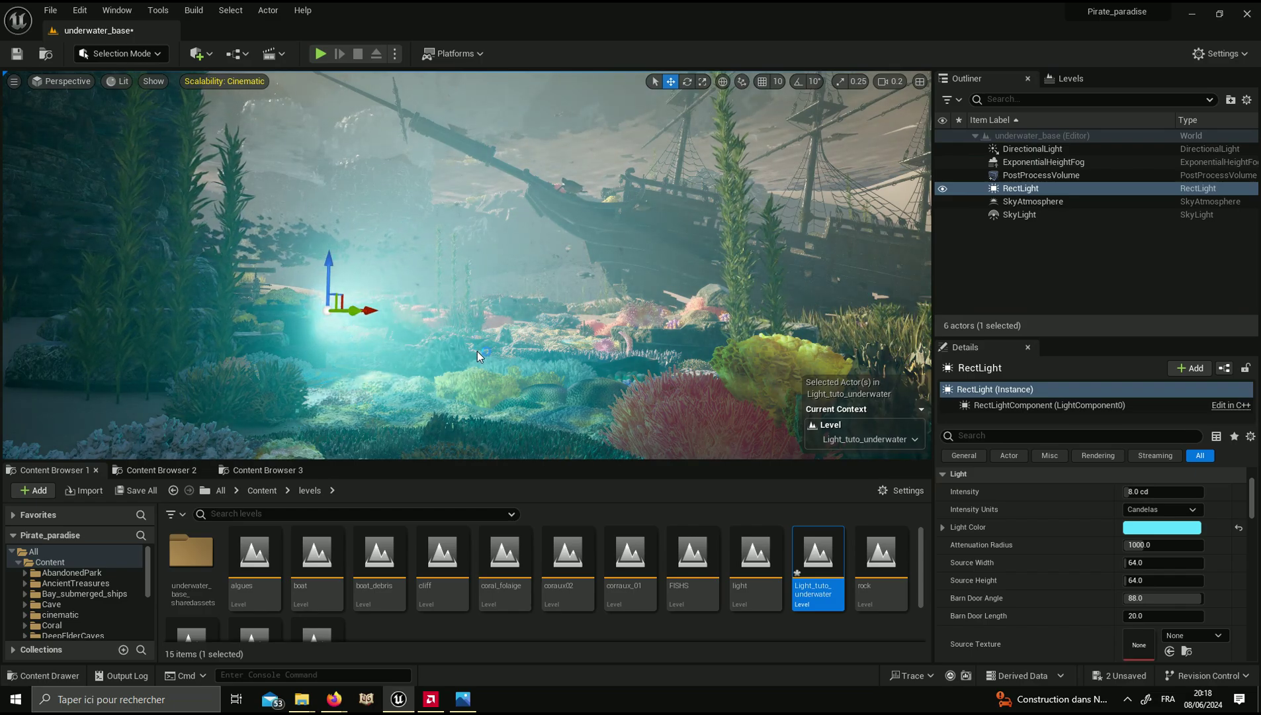
key("Delete")
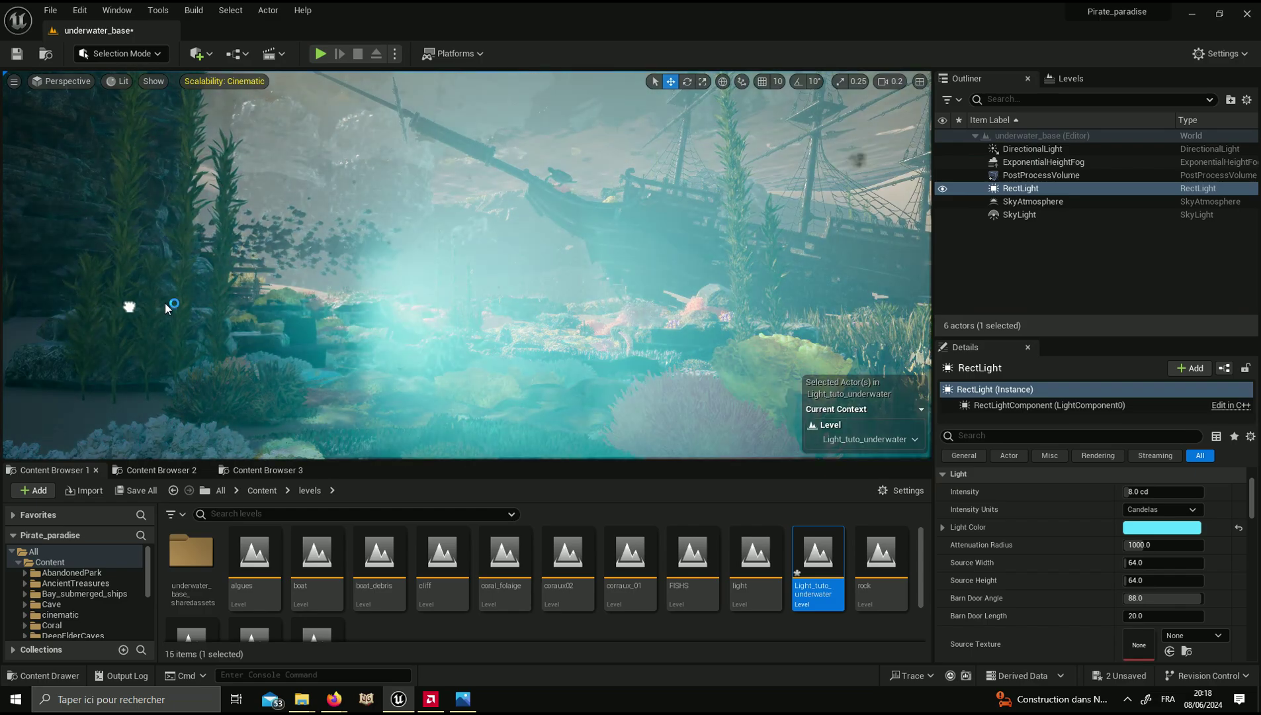
right_click_drag(558, 319, 643, 332)
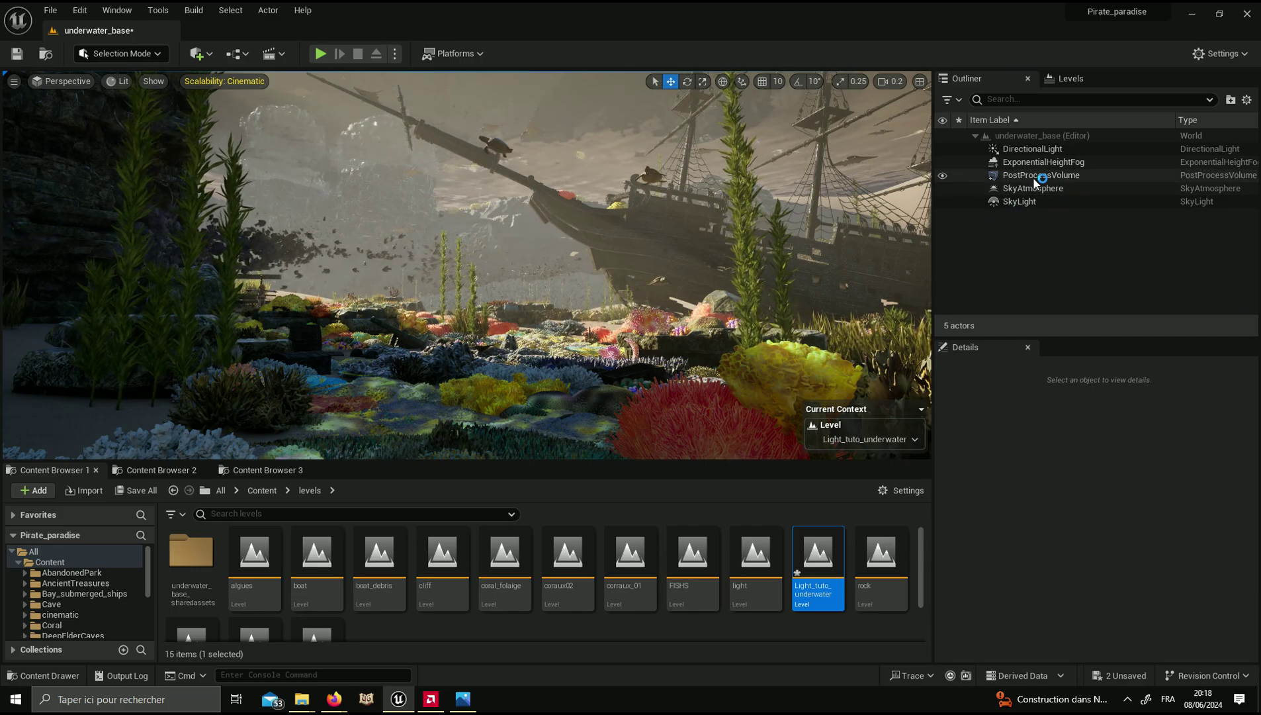
Step: Set the DirectionalLight's Light Color to light blue
left_click(1022, 151)
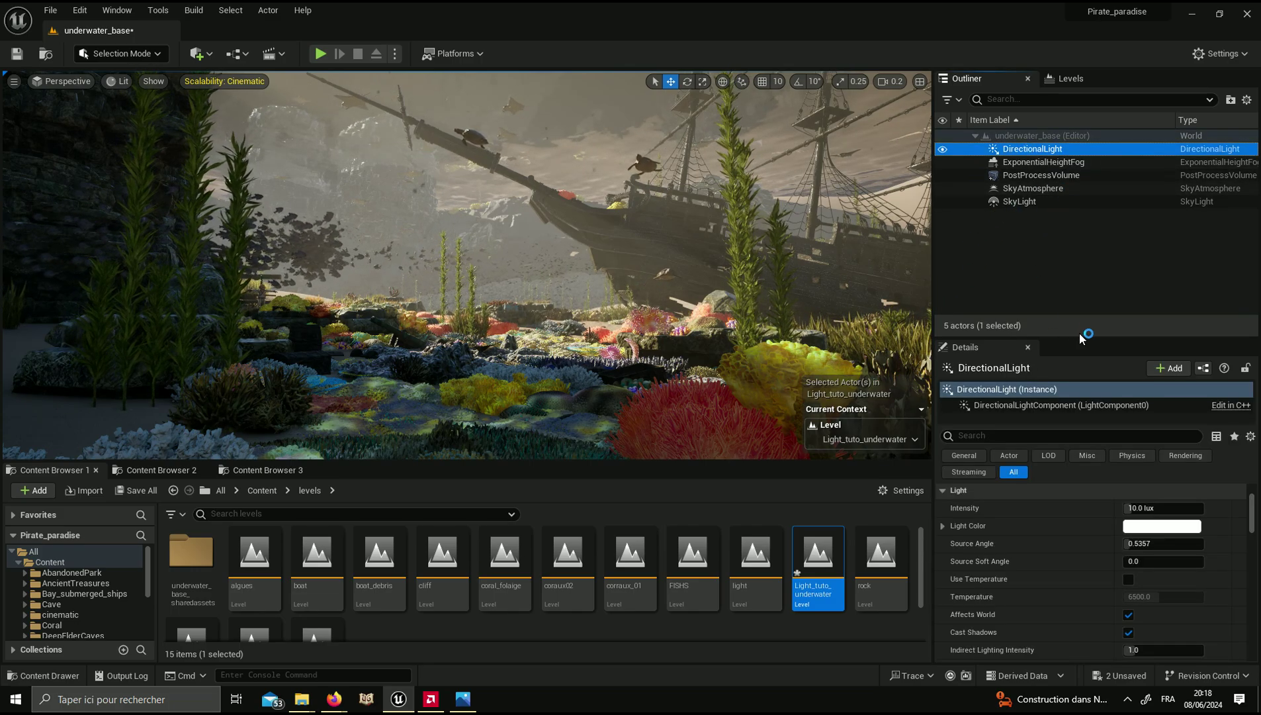
left_click_drag(1080, 336, 1075, 285)
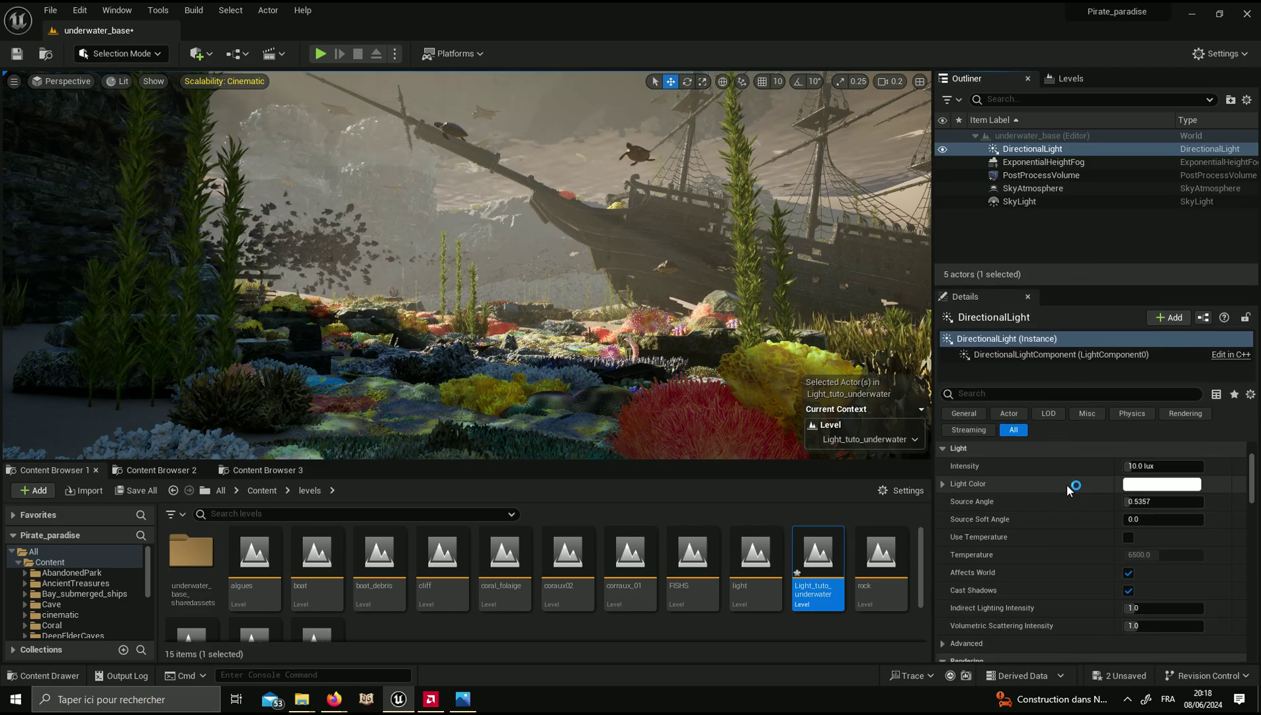
left_click_drag(912, 425, 886, 420)
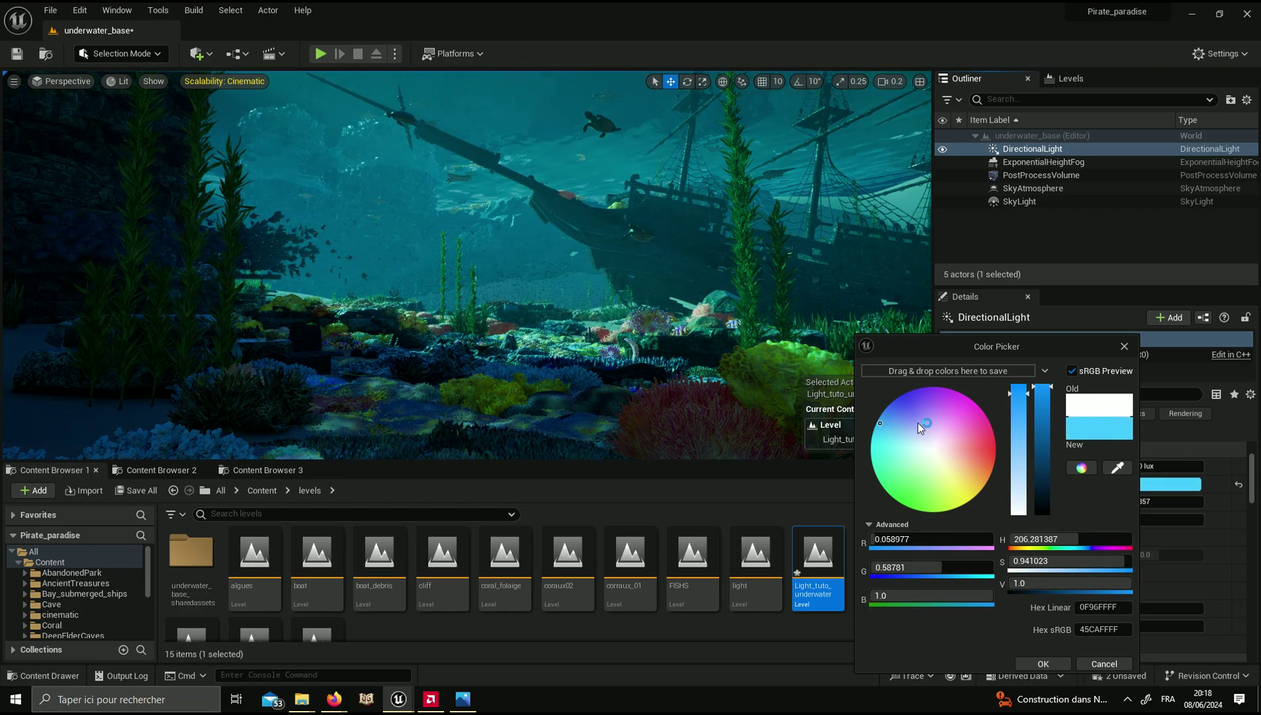
left_click(882, 420)
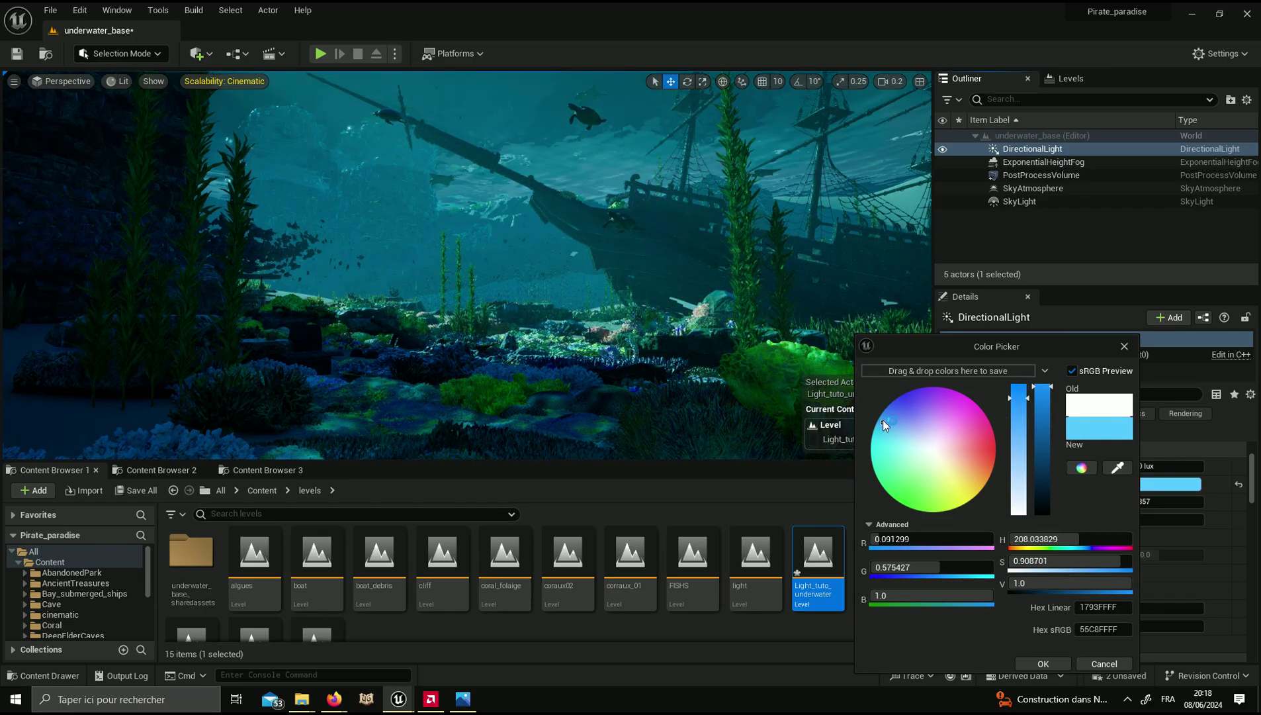
left_click_drag(884, 424, 882, 419)
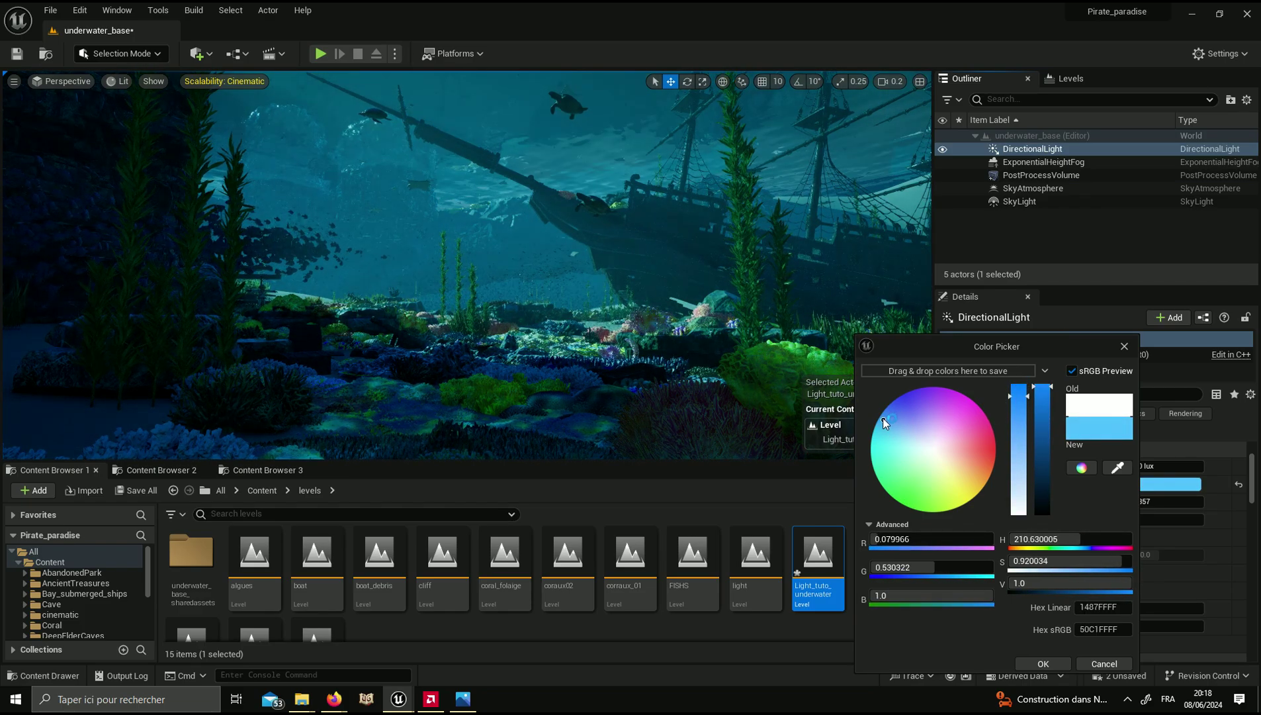
left_click(1038, 663)
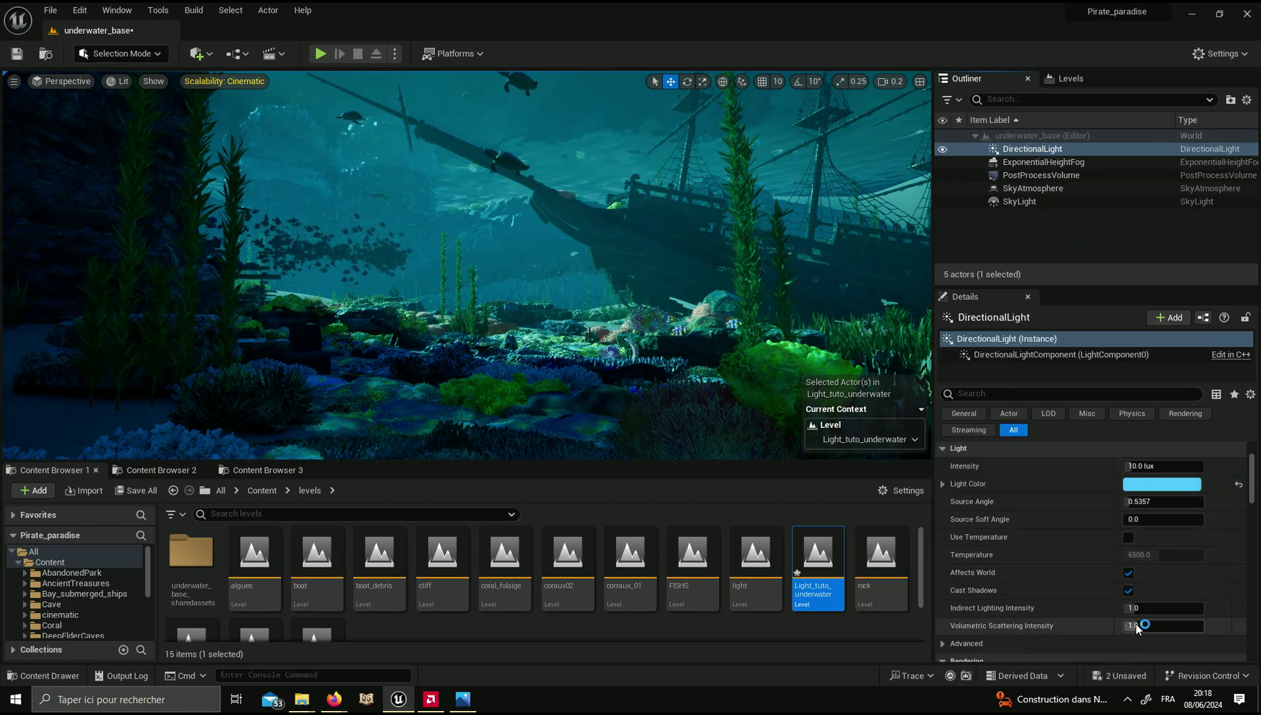
Step: Set the directional light's Volumetric Scattering Intensity to 3.0, trying 10 and 5 first
type("0")
key("Return")
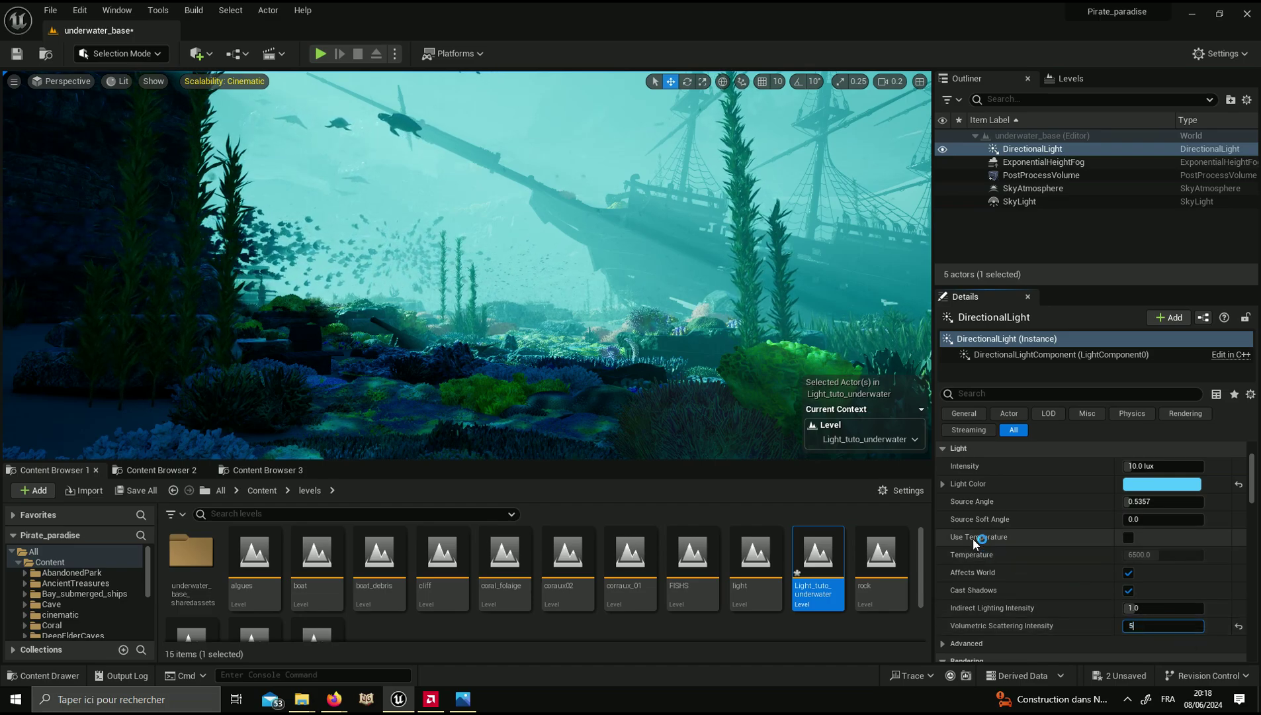
type("5")
key("Return")
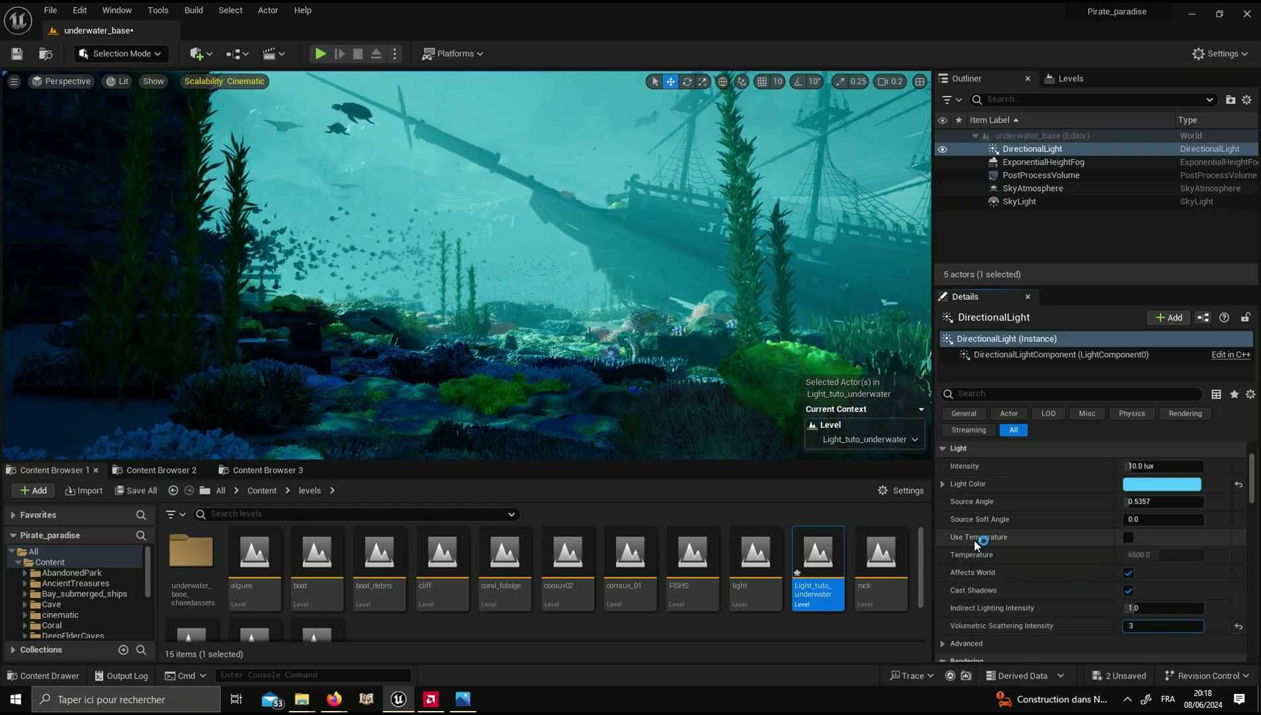
key("Return")
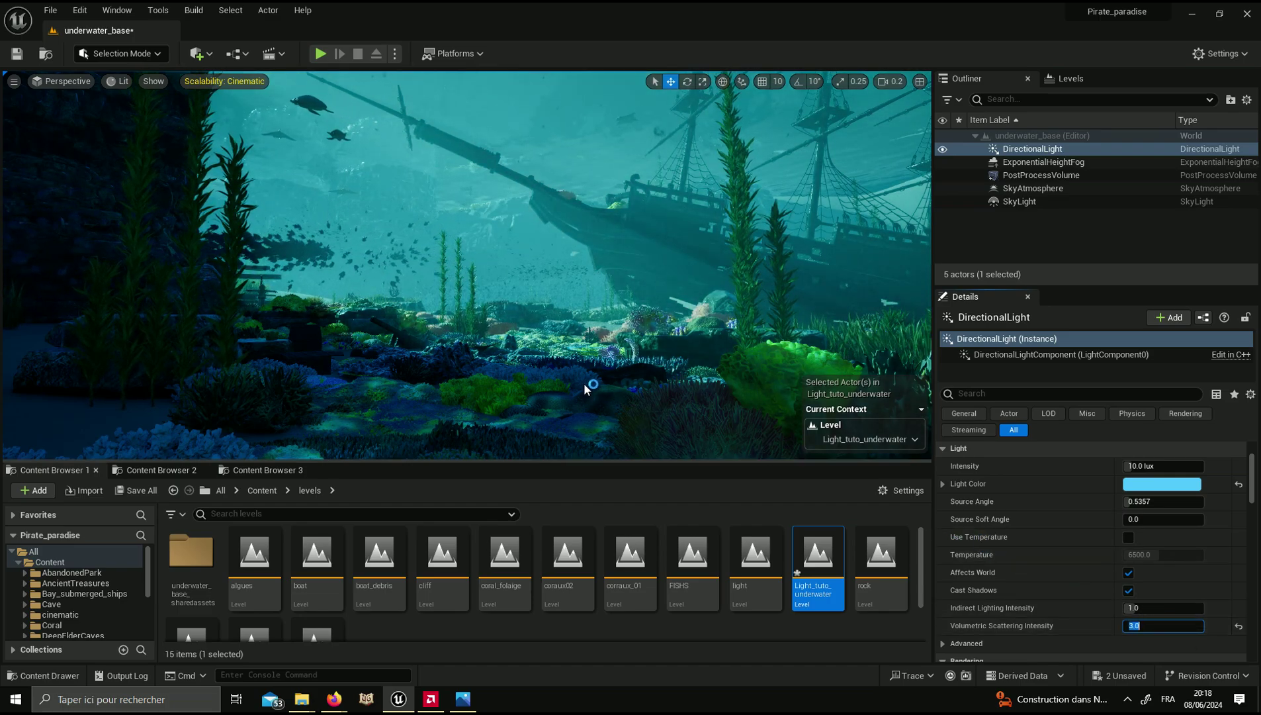
left_click(584, 387)
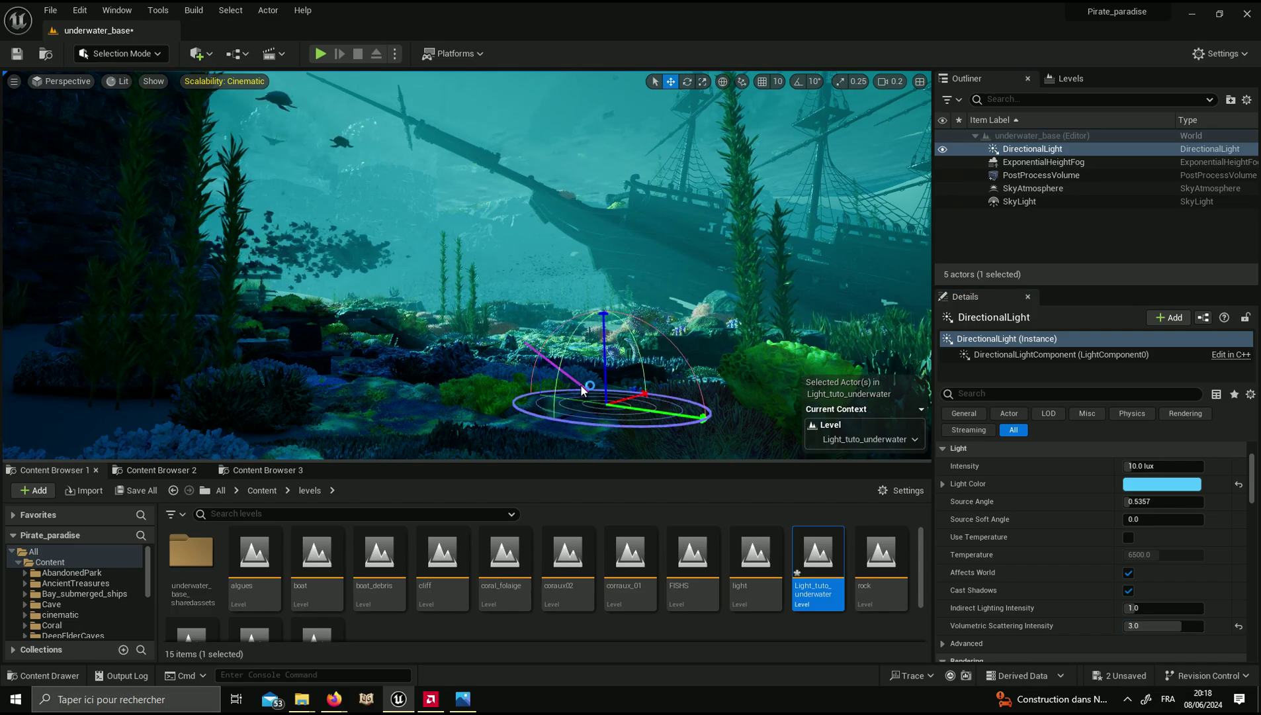
key("Escape")
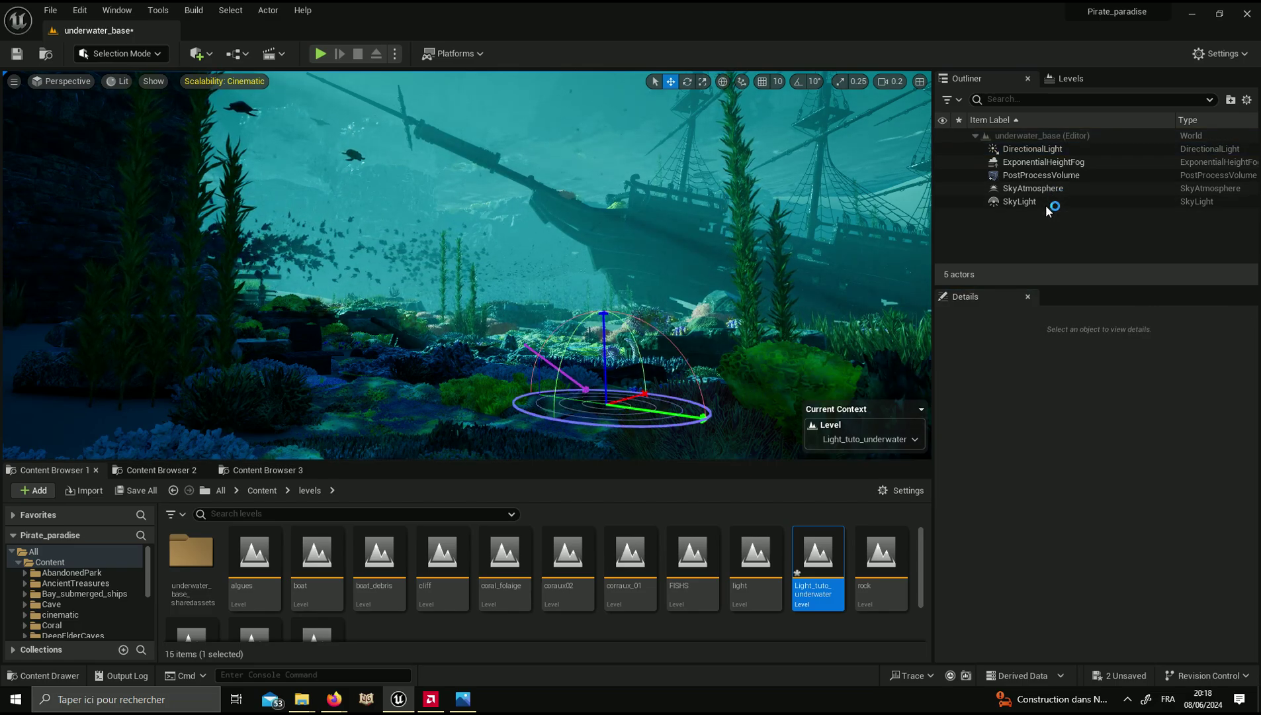
Step: Lower the PostProcessVolume's exposure compensation to darken the scene
left_click(1038, 176)
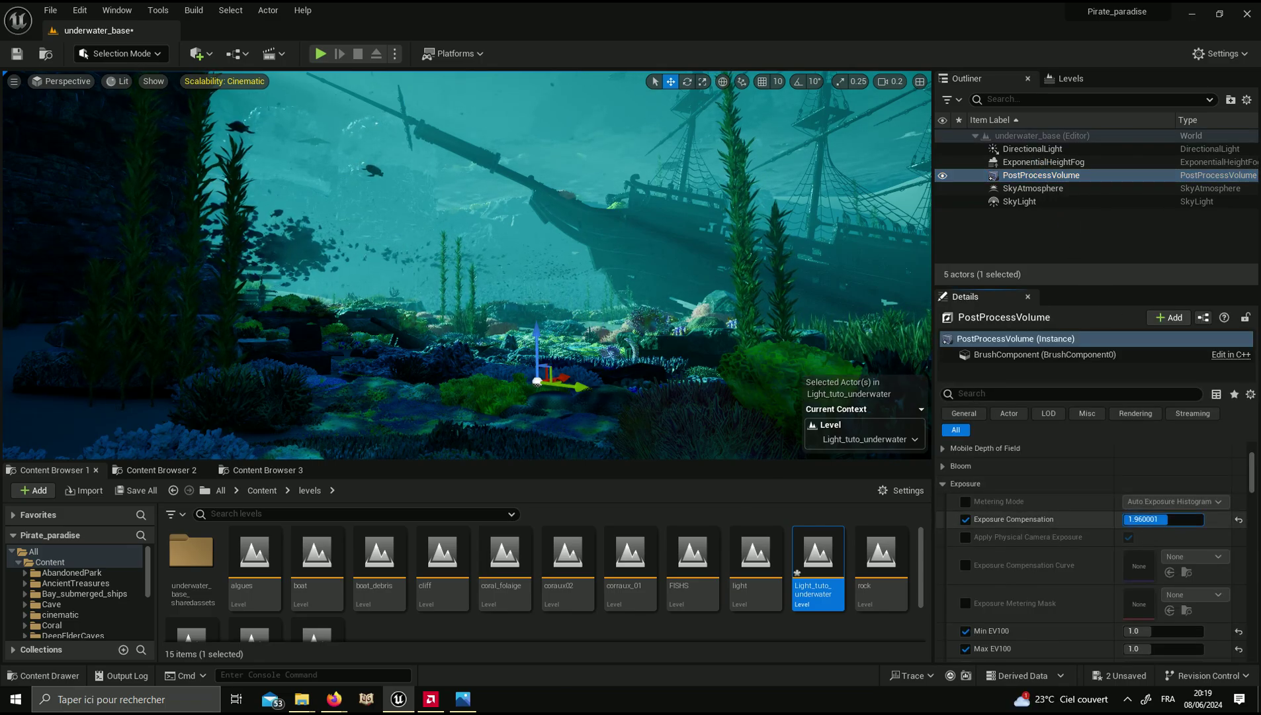
left_click_drag(1165, 519, 1143, 519)
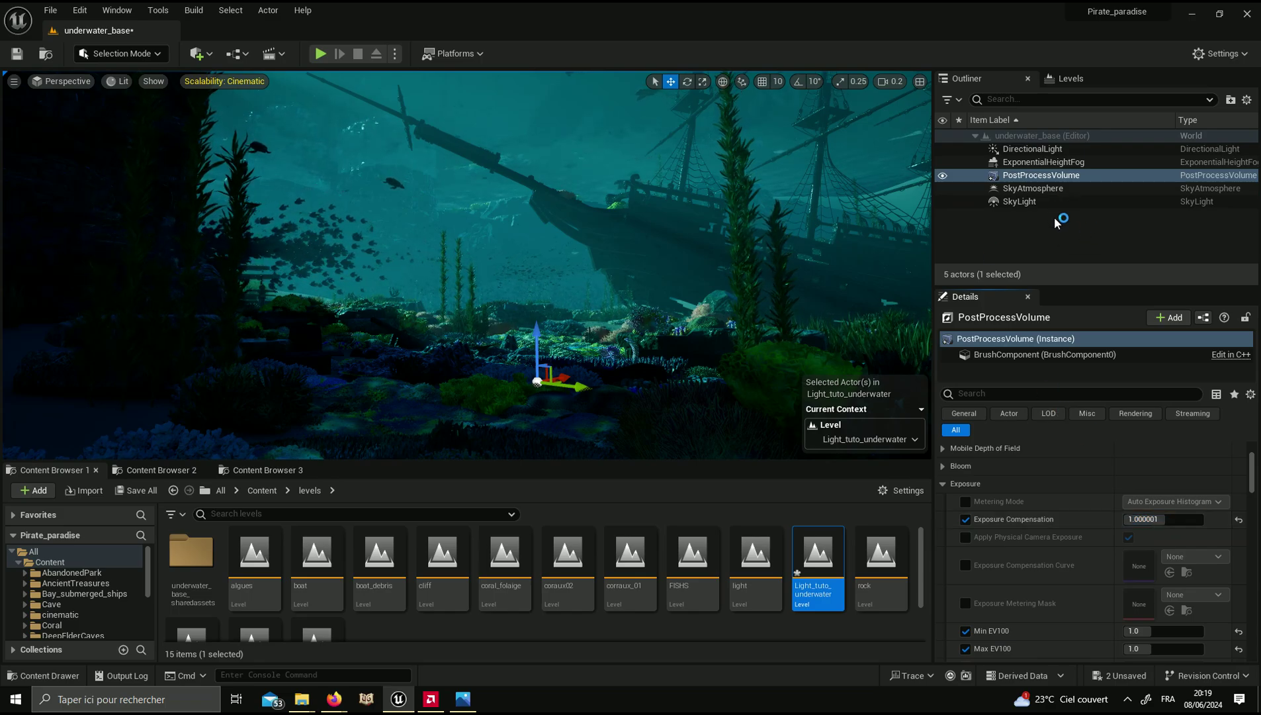
left_click(1032, 148)
left_click(1038, 174)
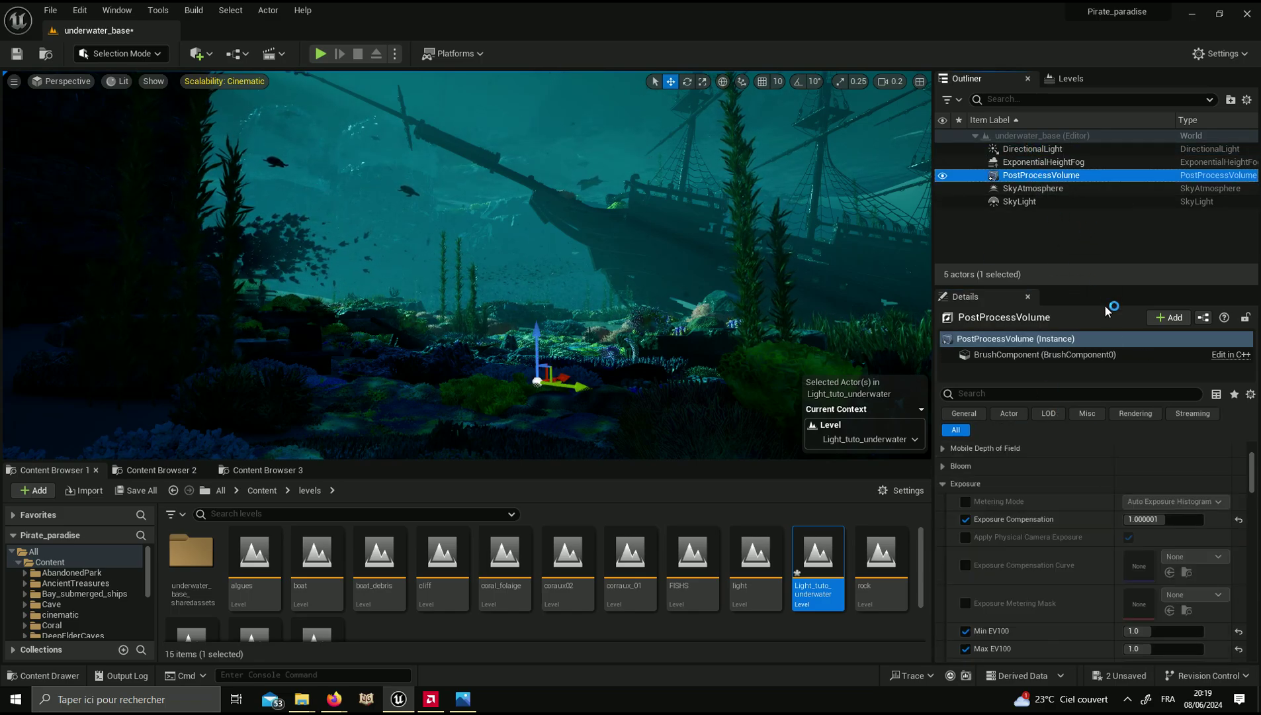
Step: Collapse the Exposure section and expand the volume's Bloom settings
left_click_drag(1109, 289, 1105, 246)
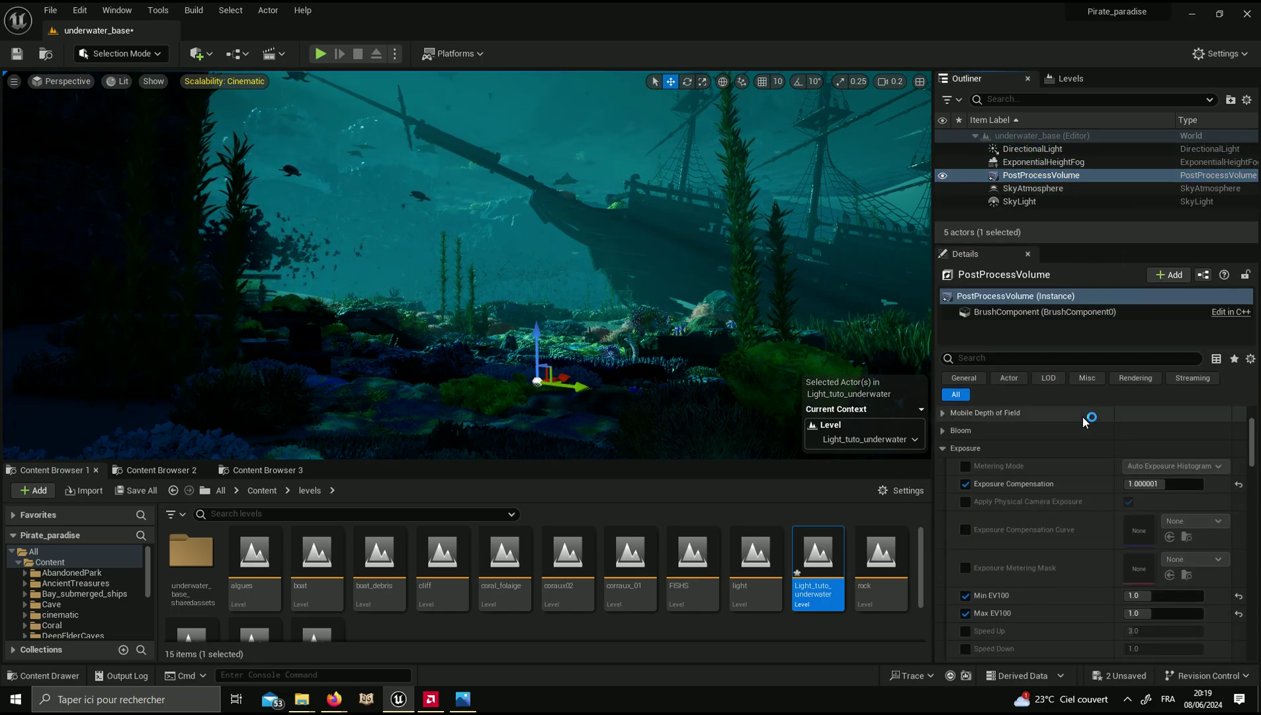
left_click(948, 449)
left_click(952, 430)
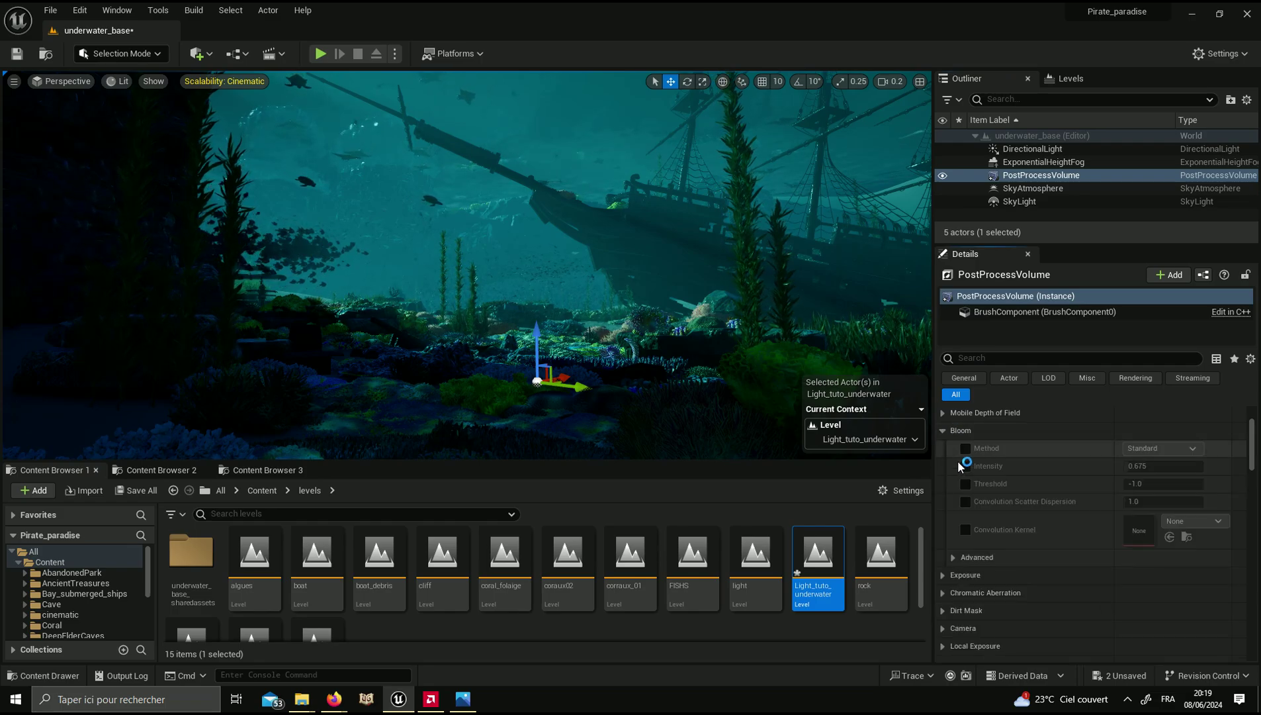
scroll(999, 467, "up", 2)
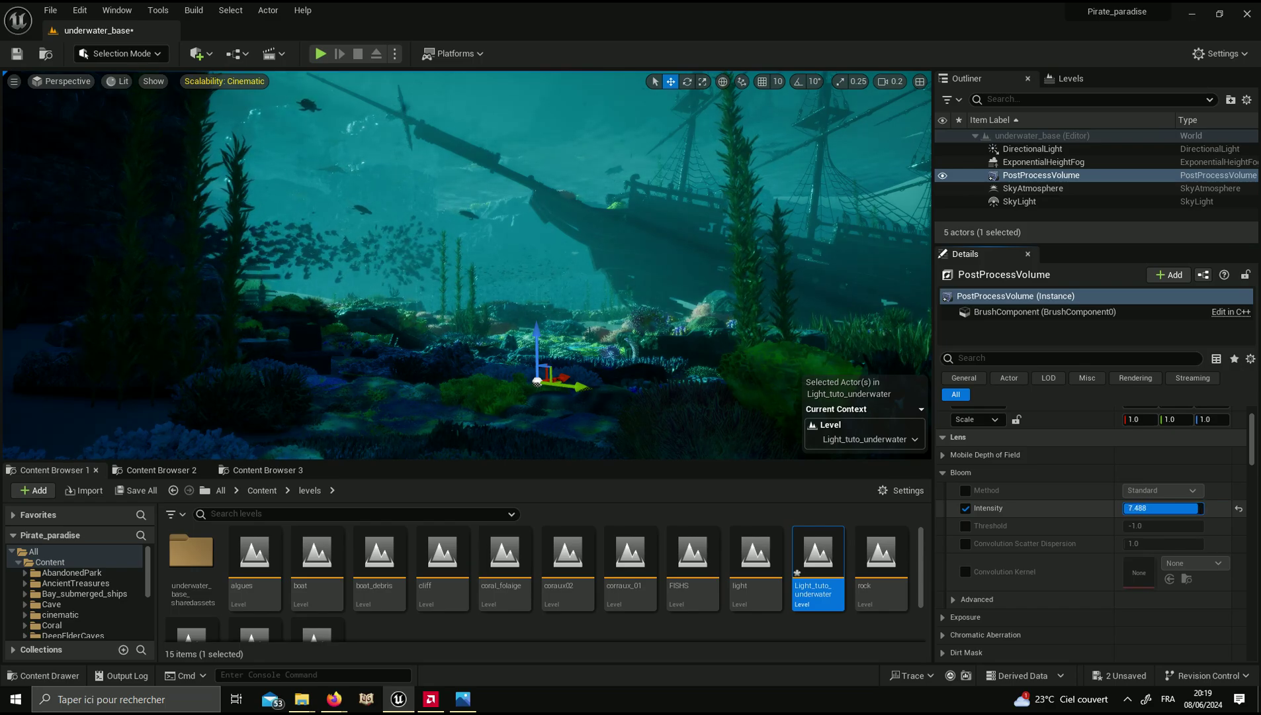
scroll(1001, 565, "down", 6)
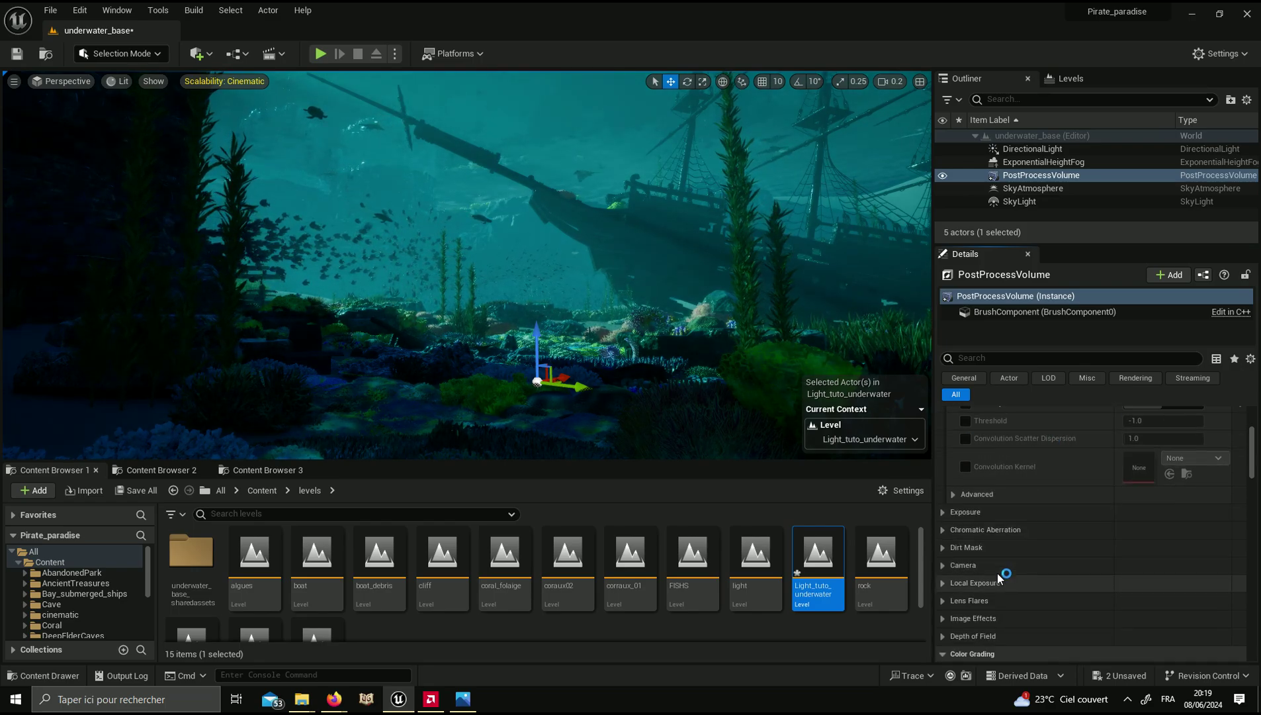
Step: Enable Chromatic Aberration Intensity on the PostProcessVolume at a subtle value of about 3.72
left_click(943, 508)
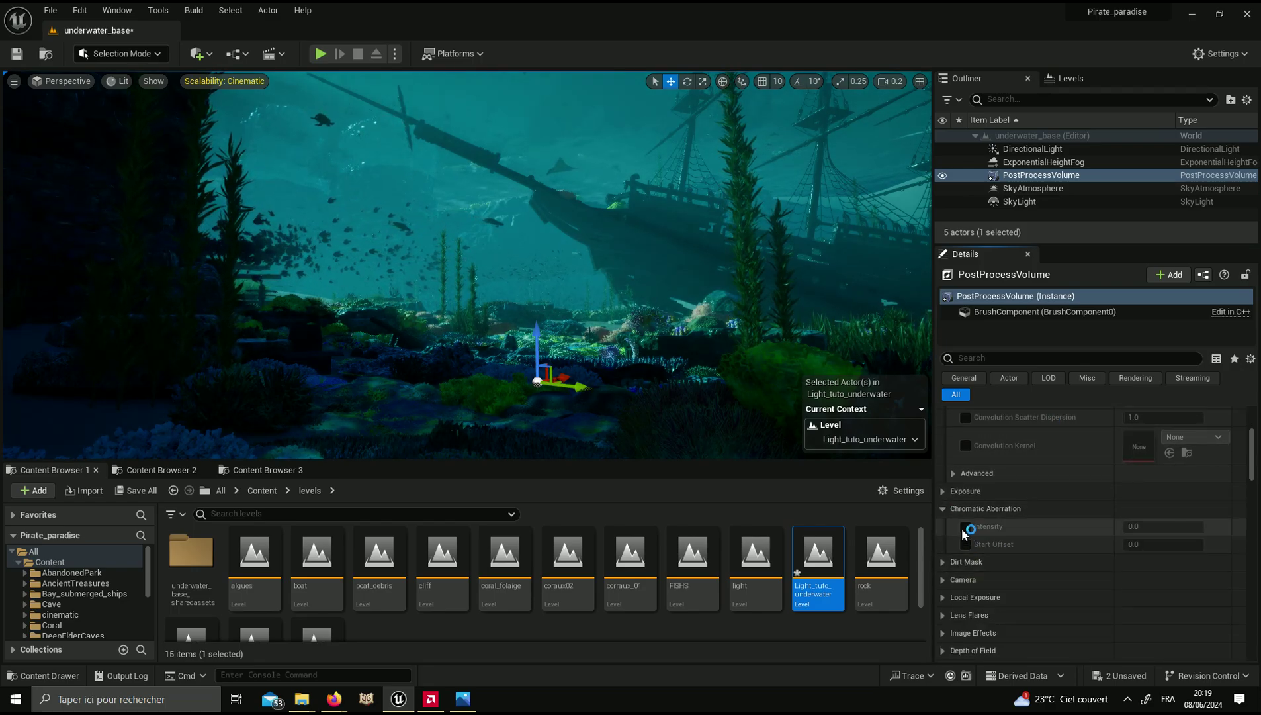
left_click(965, 526)
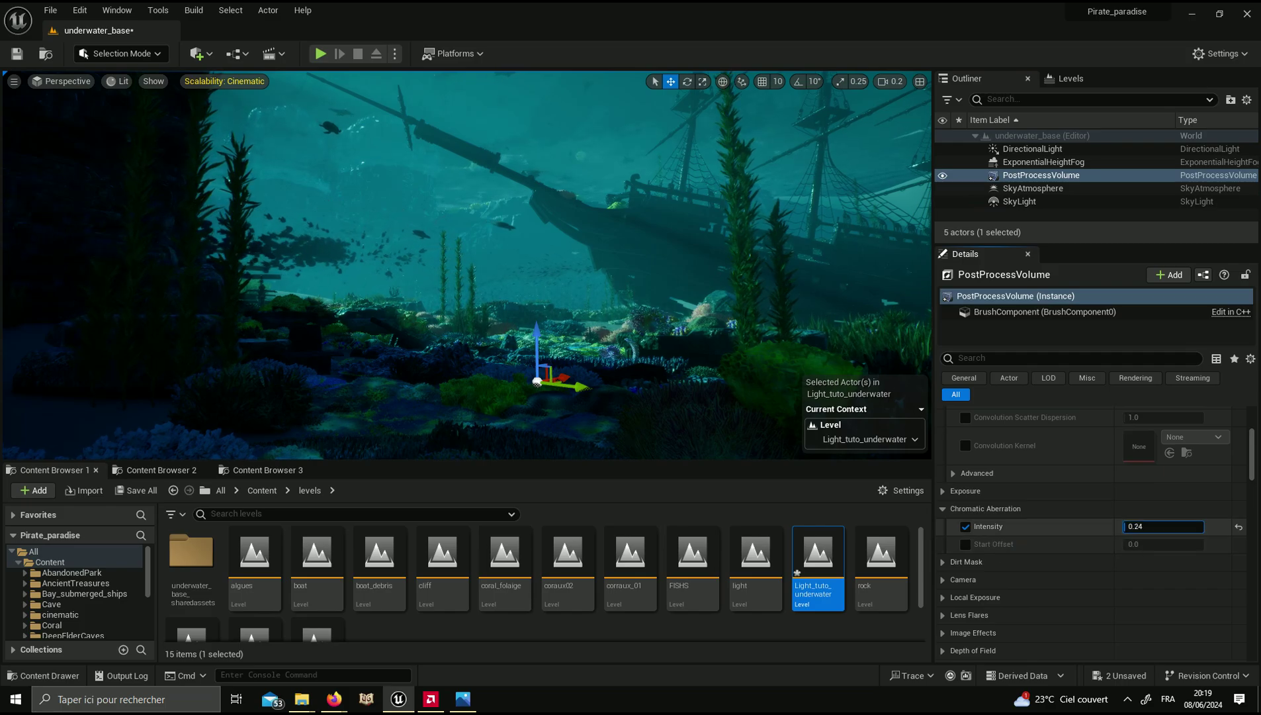
left_click_drag(1136, 526, 1202, 526)
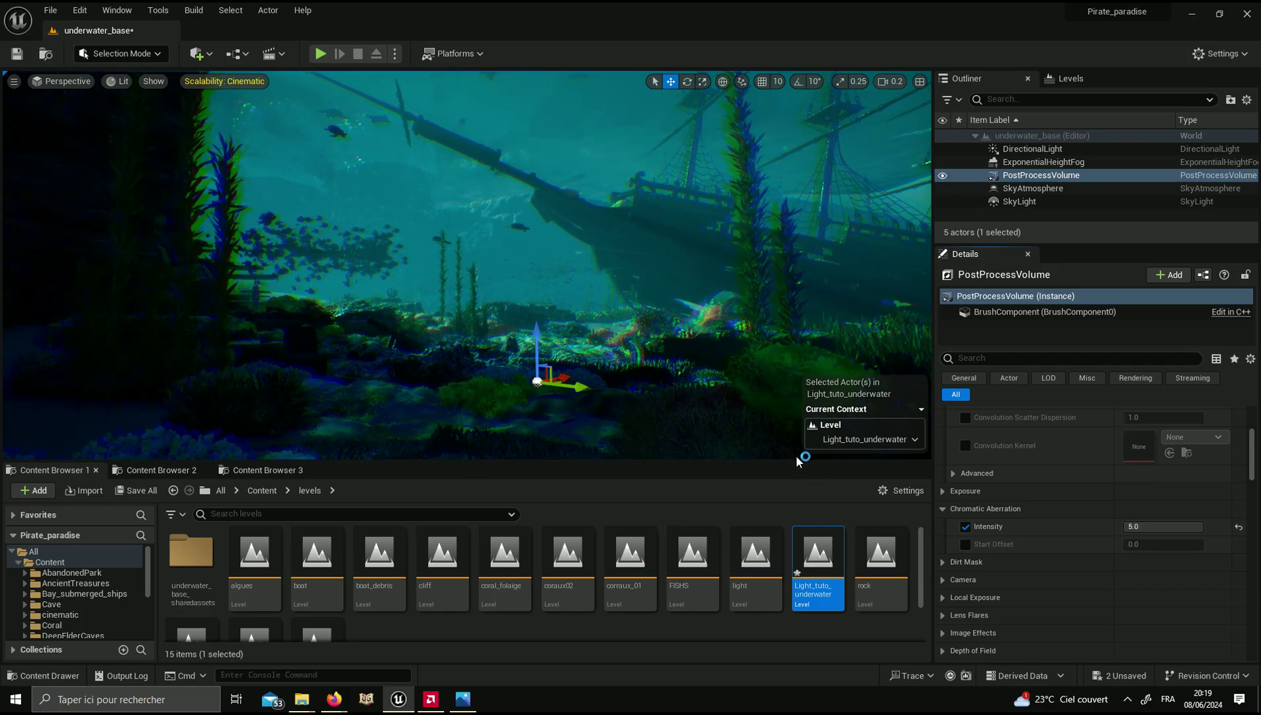
left_click_drag(795, 458, 796, 527)
left_click(1164, 526)
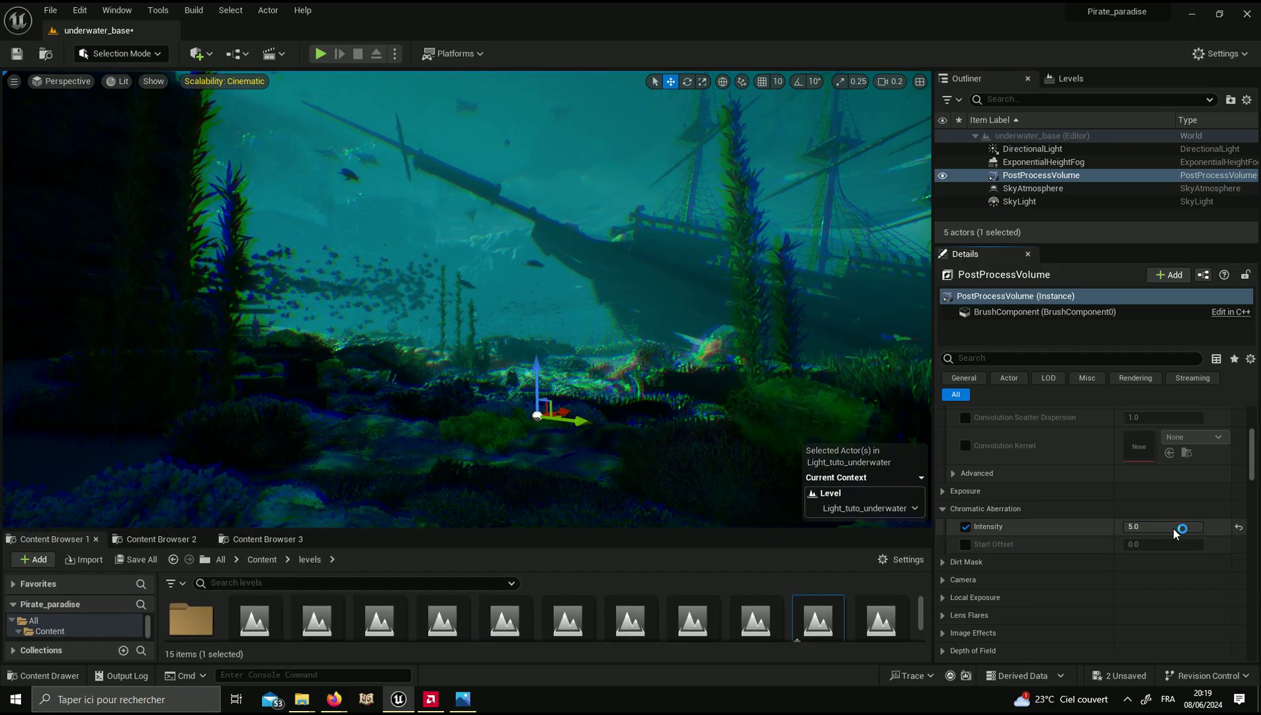
type("0.28")
key("ctrl+a")
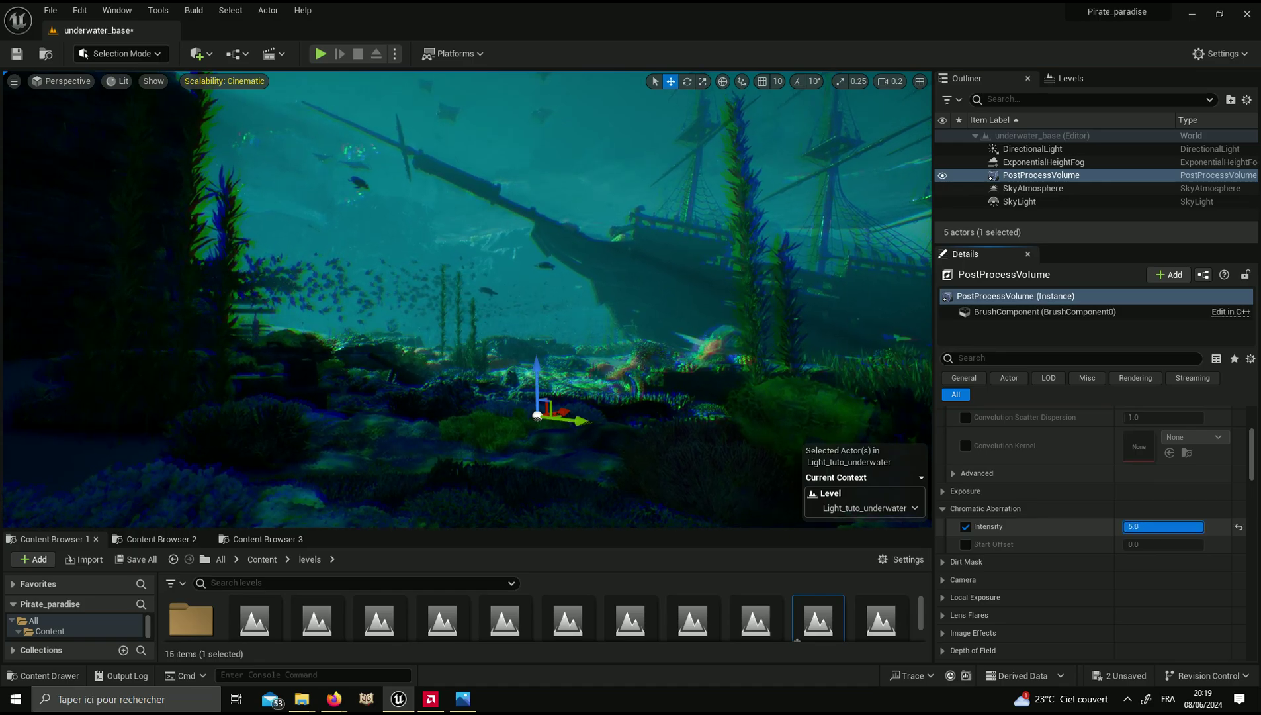
type("0.0")
left_click_drag(1135, 526, 1152, 526)
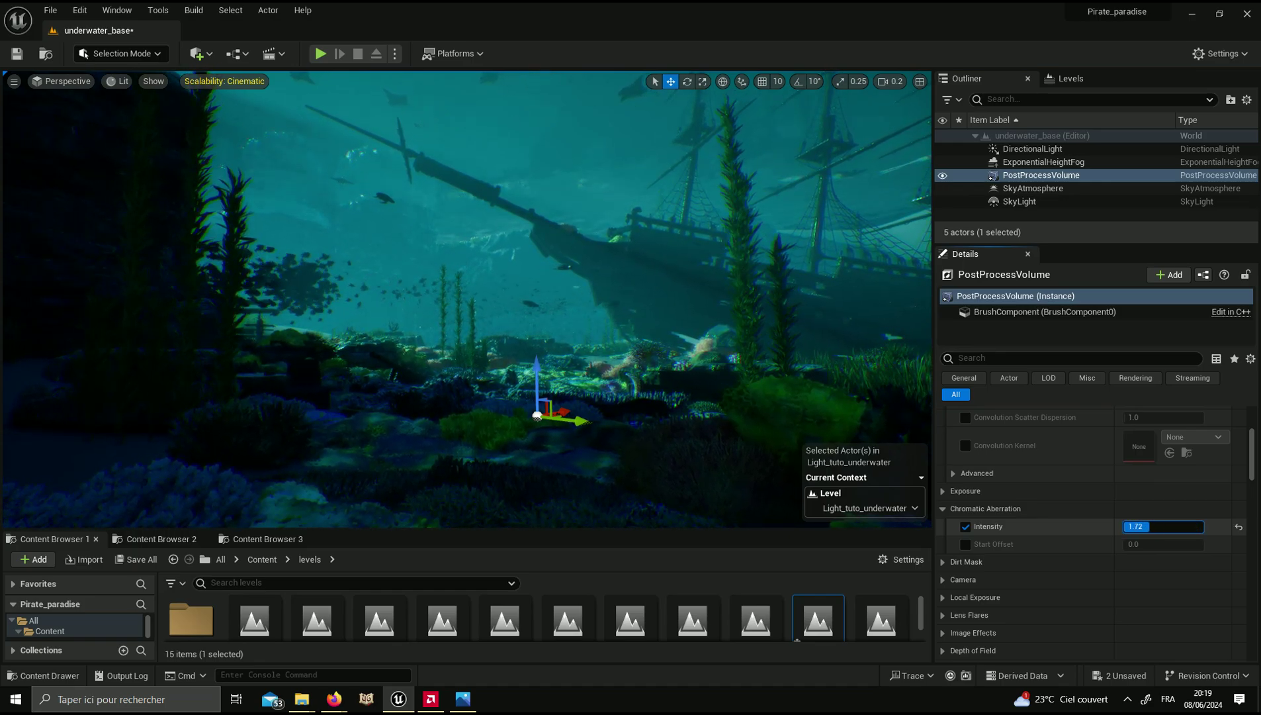
left_click(1006, 509)
scroll(998, 555, "down", 2)
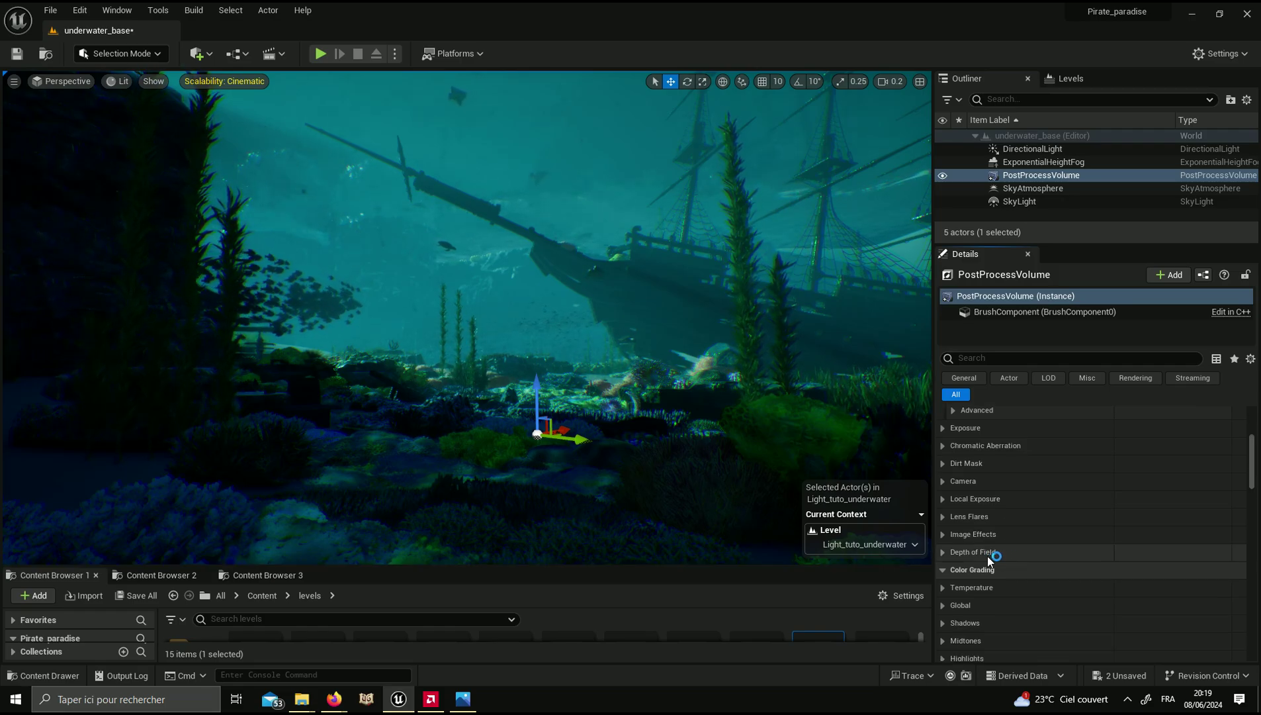
Step: Enable Vignette Intensity under Image Effects and set it to 0.624
left_click(942, 554)
scroll(952, 556, "down", 1)
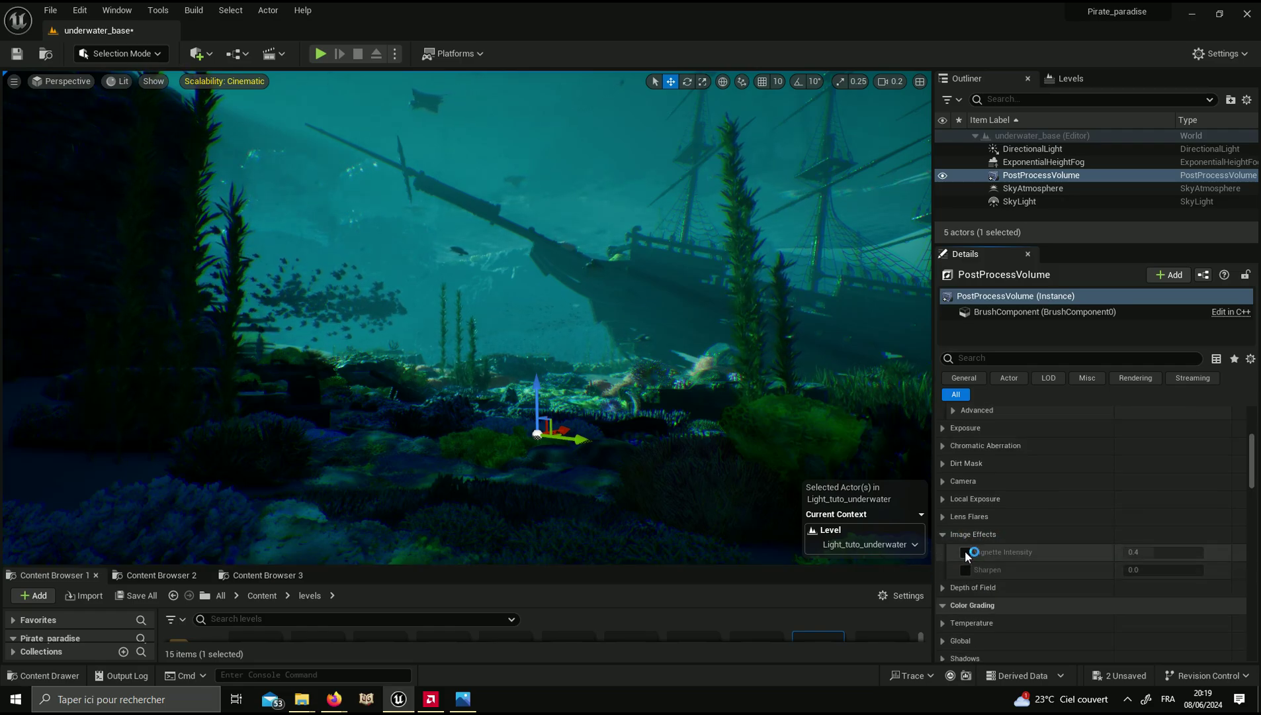
left_click(965, 551)
left_click_drag(1136, 552, 1187, 552)
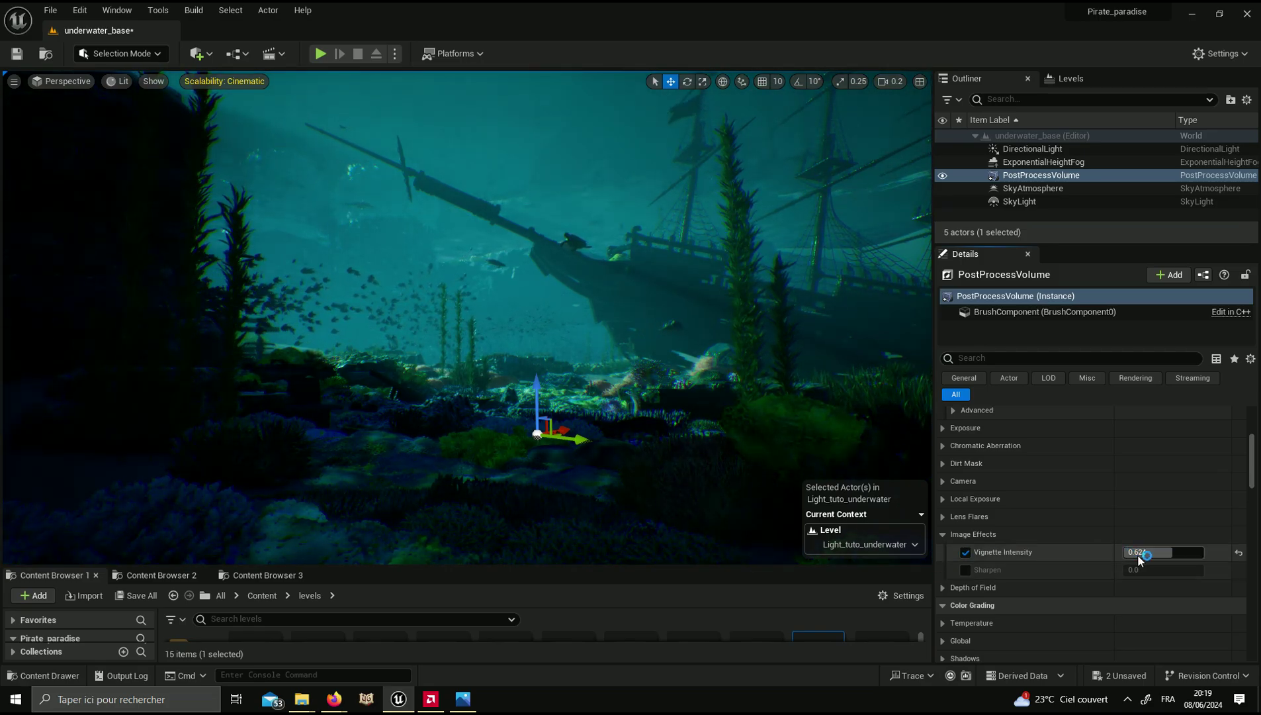
left_click_drag(1132, 551, 1132, 551)
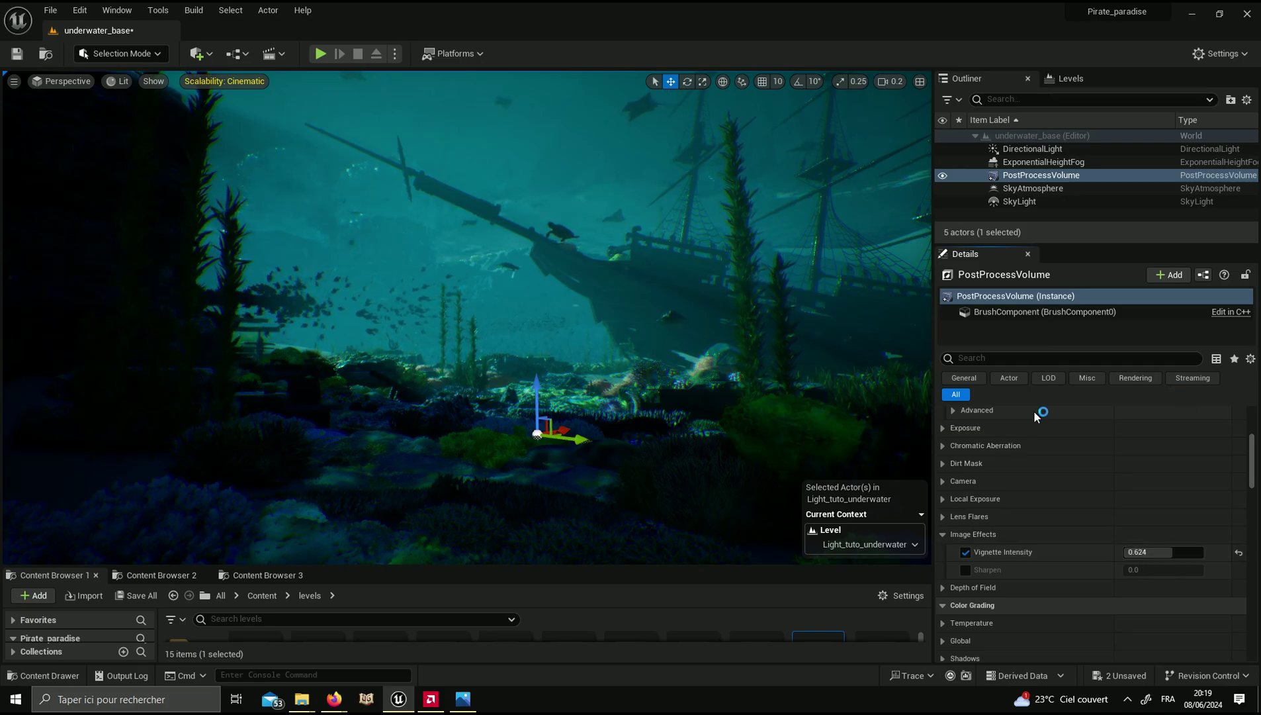
left_click(942, 534)
scroll(986, 536, "up", 3)
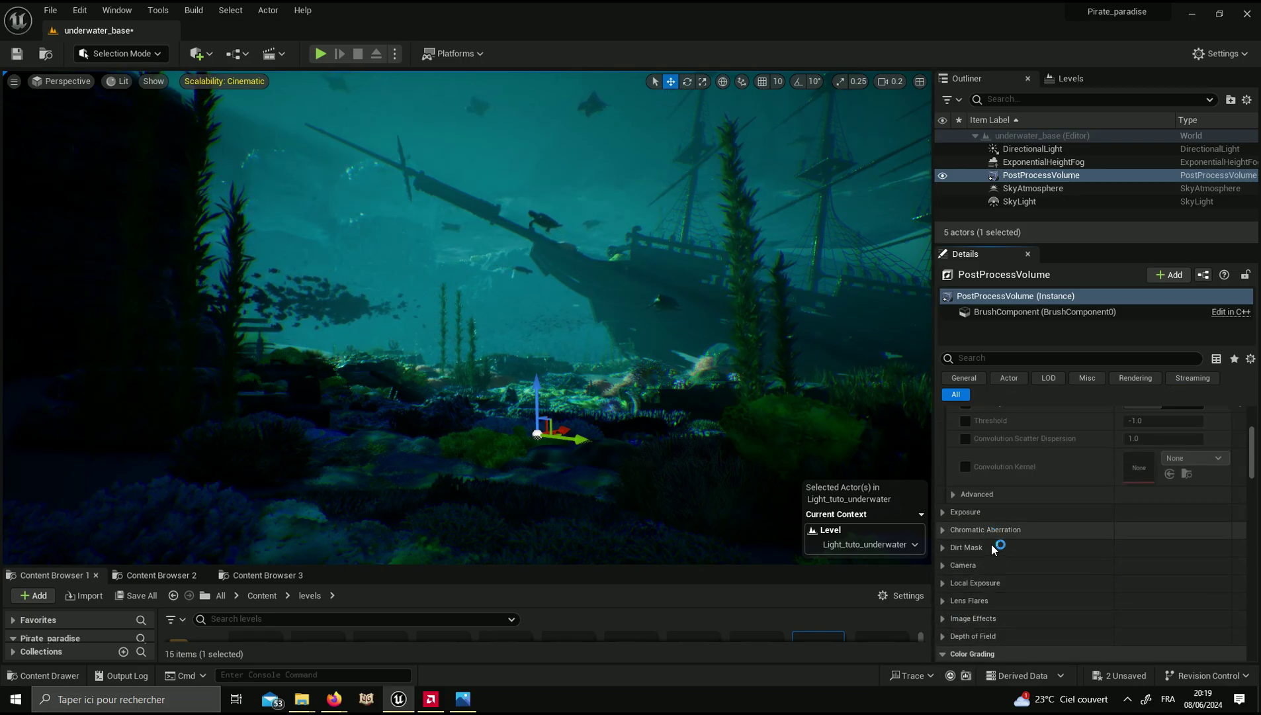
scroll(996, 553, "up", 5)
Step: Review the Bloom settings, leaving Bloom Intensity at 2.88, then collapse Bloom
left_click(942, 515)
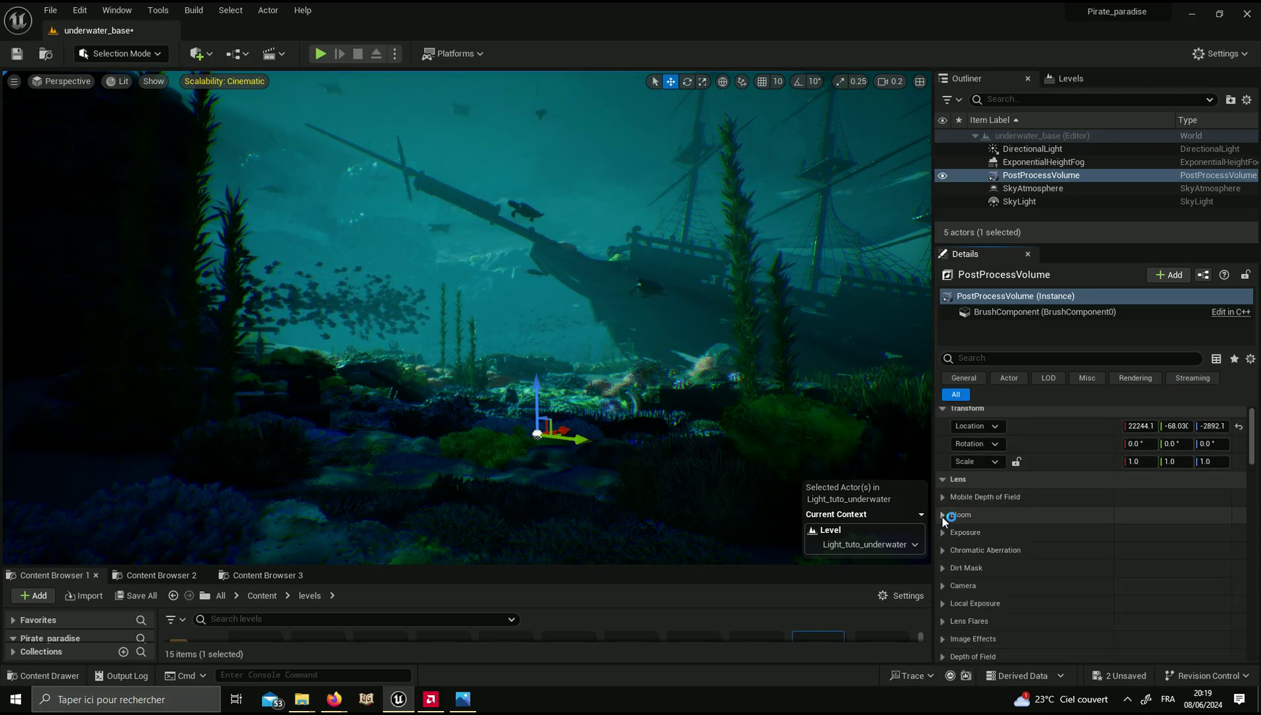
left_click(942, 515)
scroll(1071, 529, "down", 1)
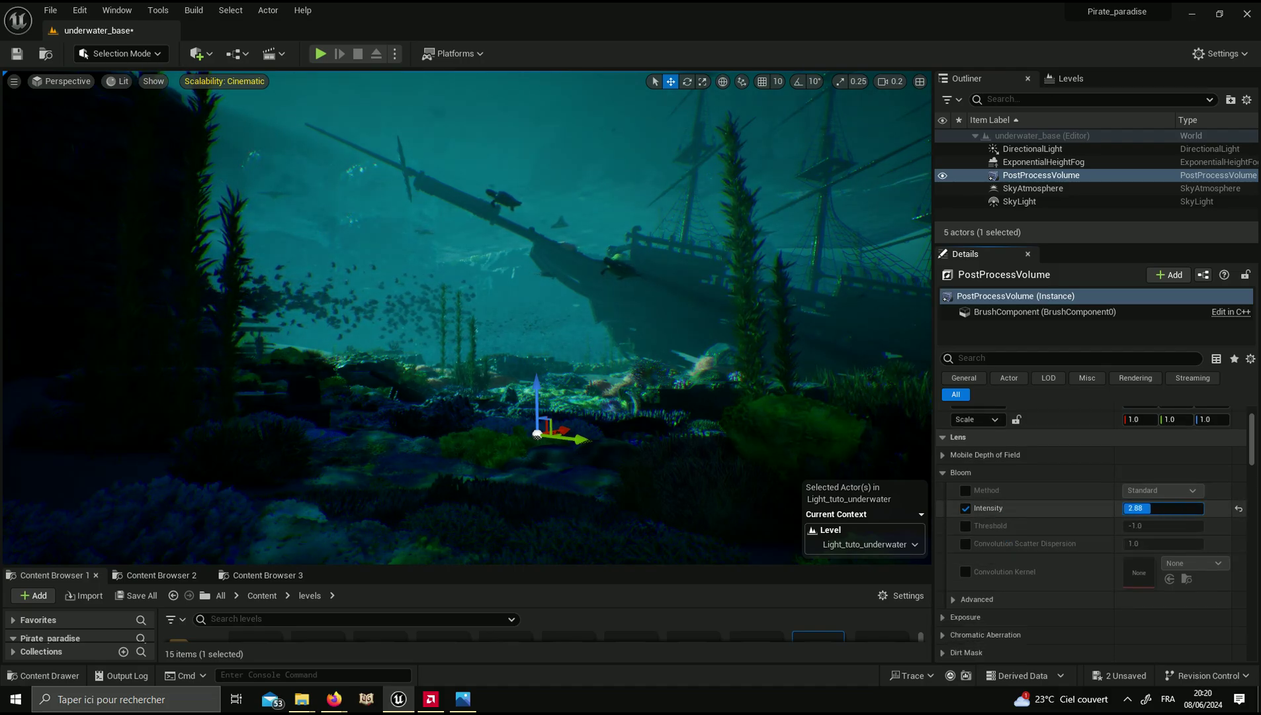
scroll(1016, 555, "down", 5)
left_click(942, 518)
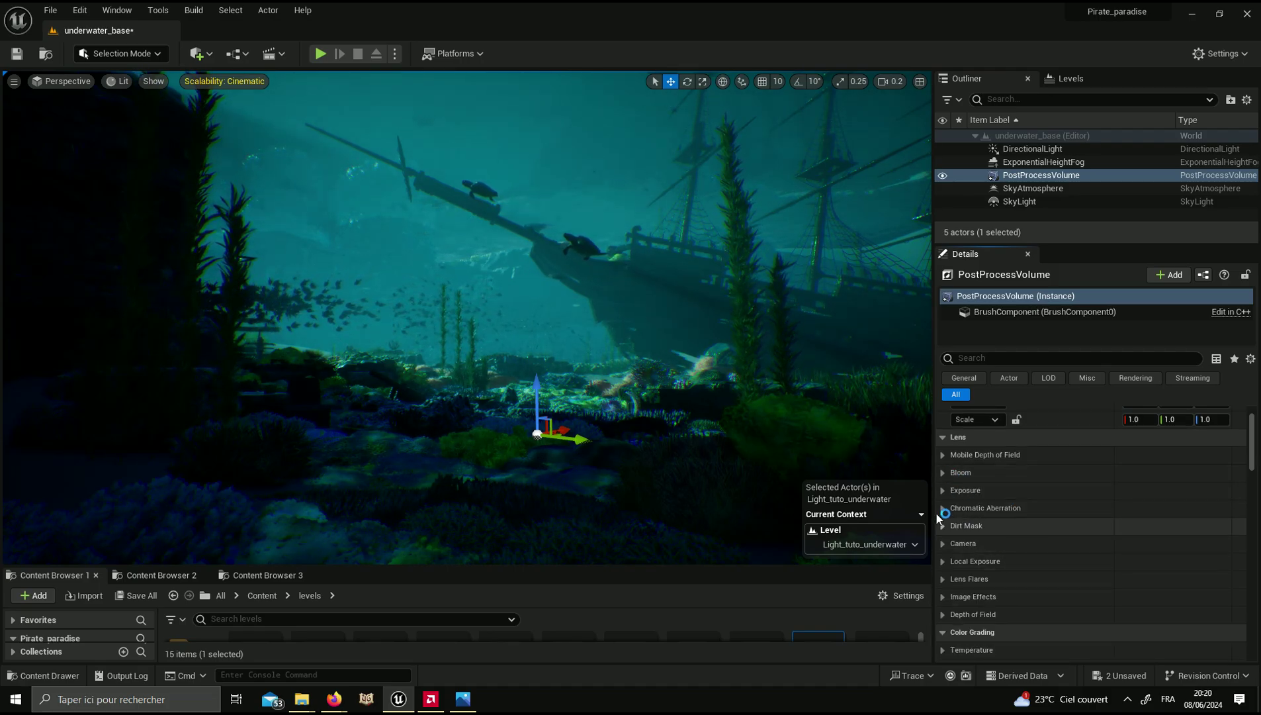
Step: Find Color Grading and expand the White Balance Temperature settings, with Temp at 6500
scroll(1037, 551, "down", 1)
scroll(1039, 553, "down", 3)
scroll(1040, 554, "down", 4)
scroll(1040, 557, "down", 4)
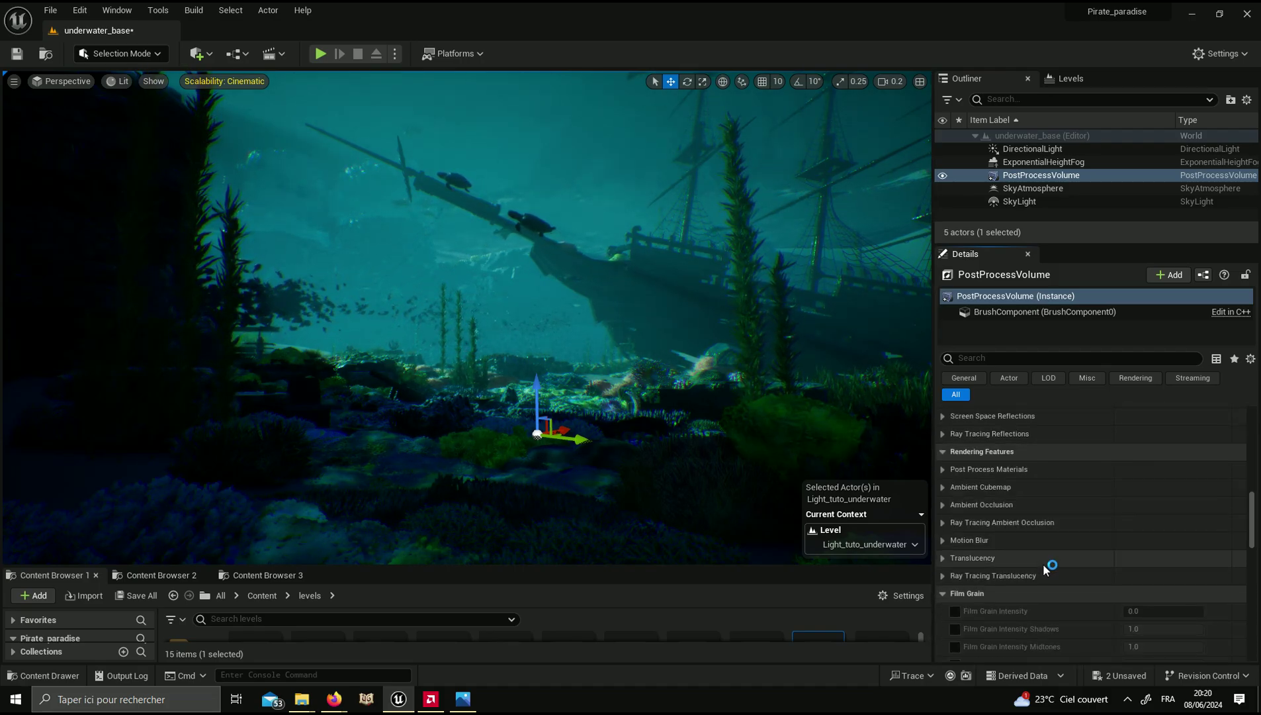
scroll(1045, 566, "down", 3)
scroll(1050, 566, "down", 2)
scroll(1050, 565, "down", 1)
scroll(1050, 566, "down", 1)
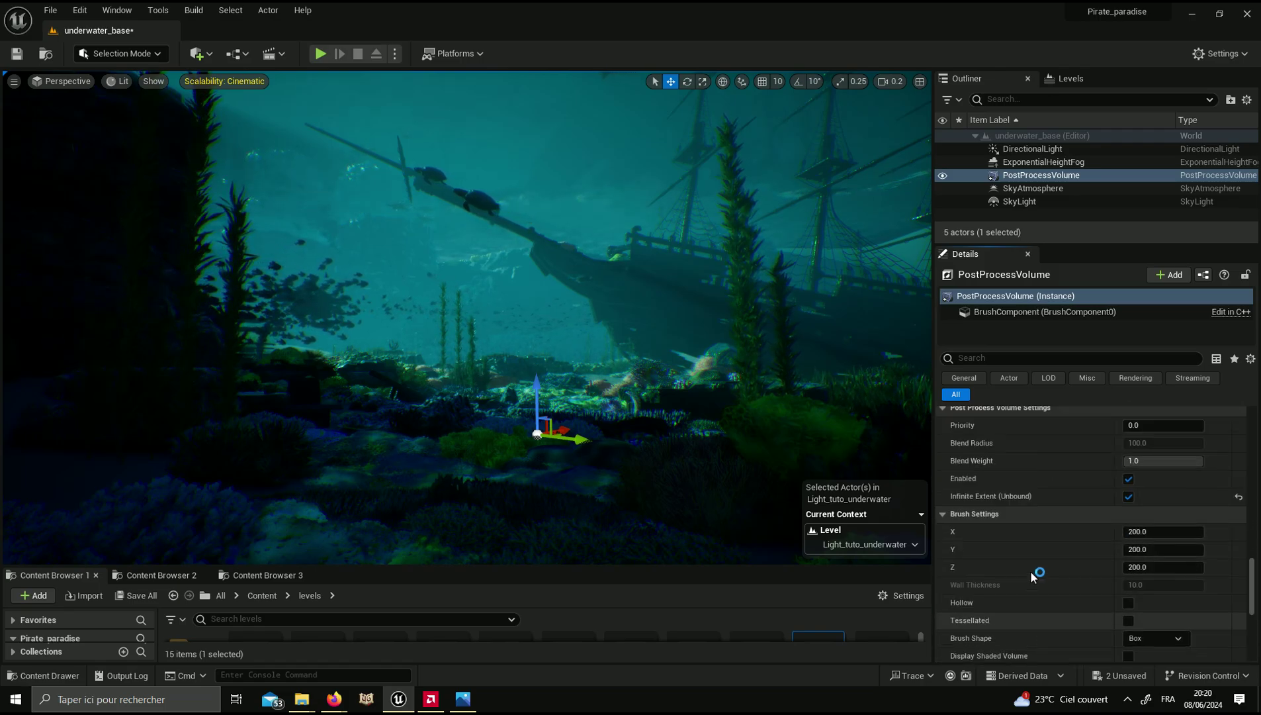
scroll(1031, 570, "down", 1)
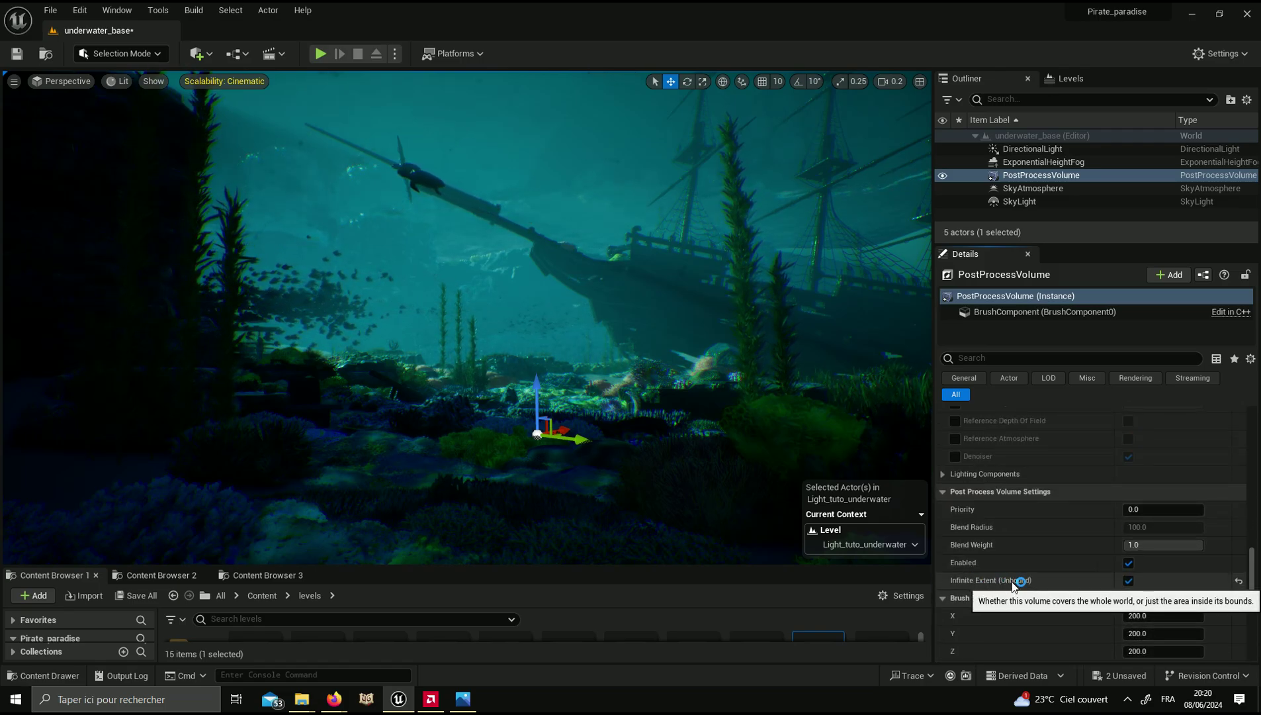
scroll(988, 577, "up", 2)
scroll(985, 574, "up", 3)
scroll(976, 573, "up", 3)
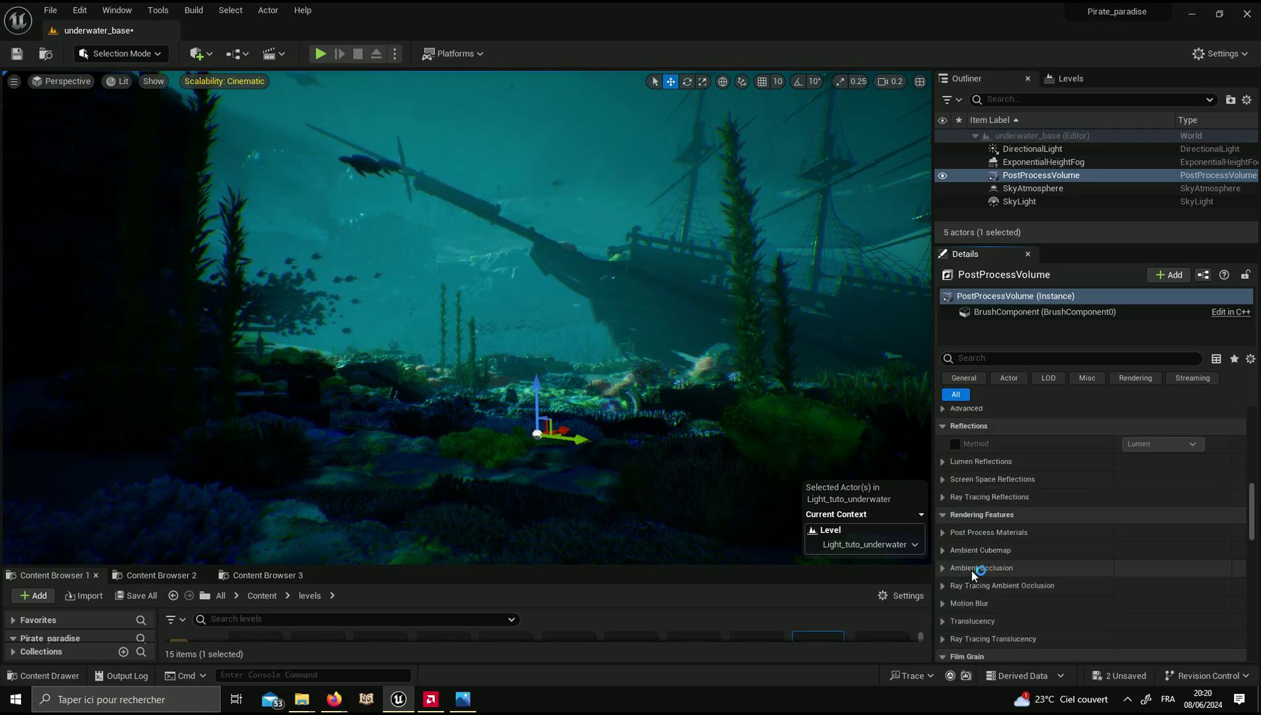
scroll(966, 572, "up", 3)
scroll(967, 573, "up", 2)
scroll(966, 564, "up", 2)
scroll(976, 566, "up", 2)
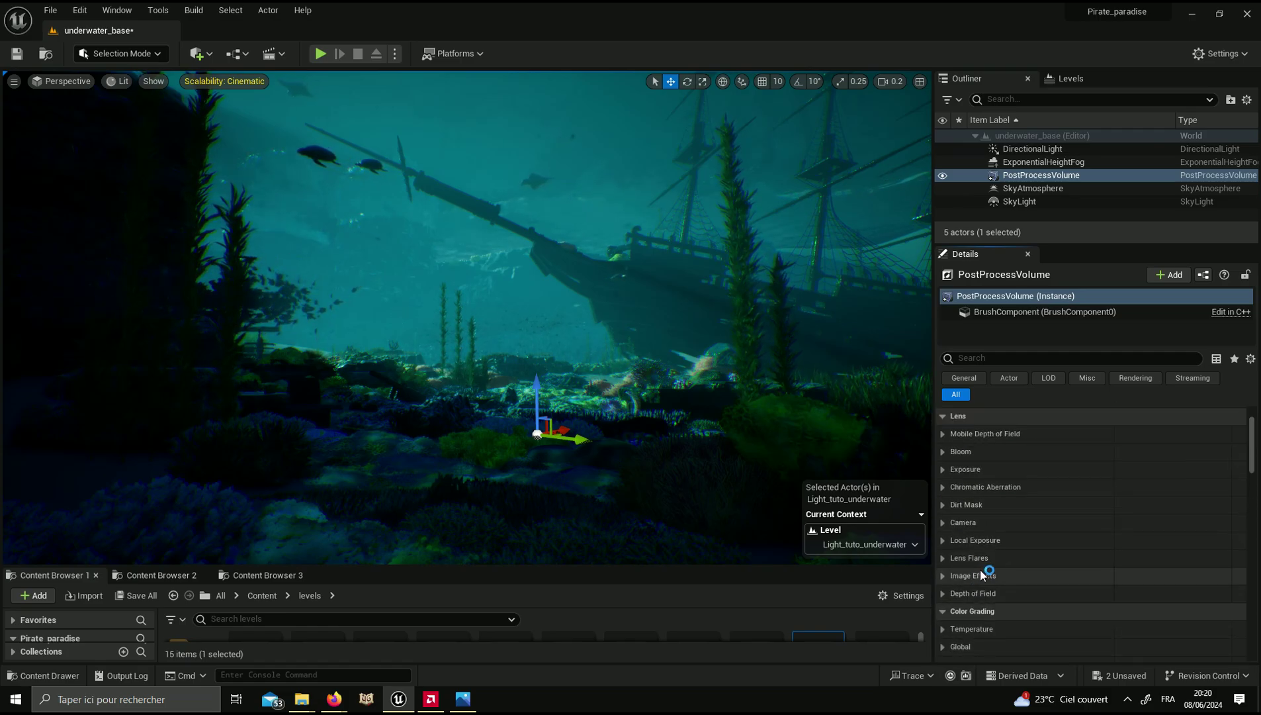
scroll(986, 571, "up", 1)
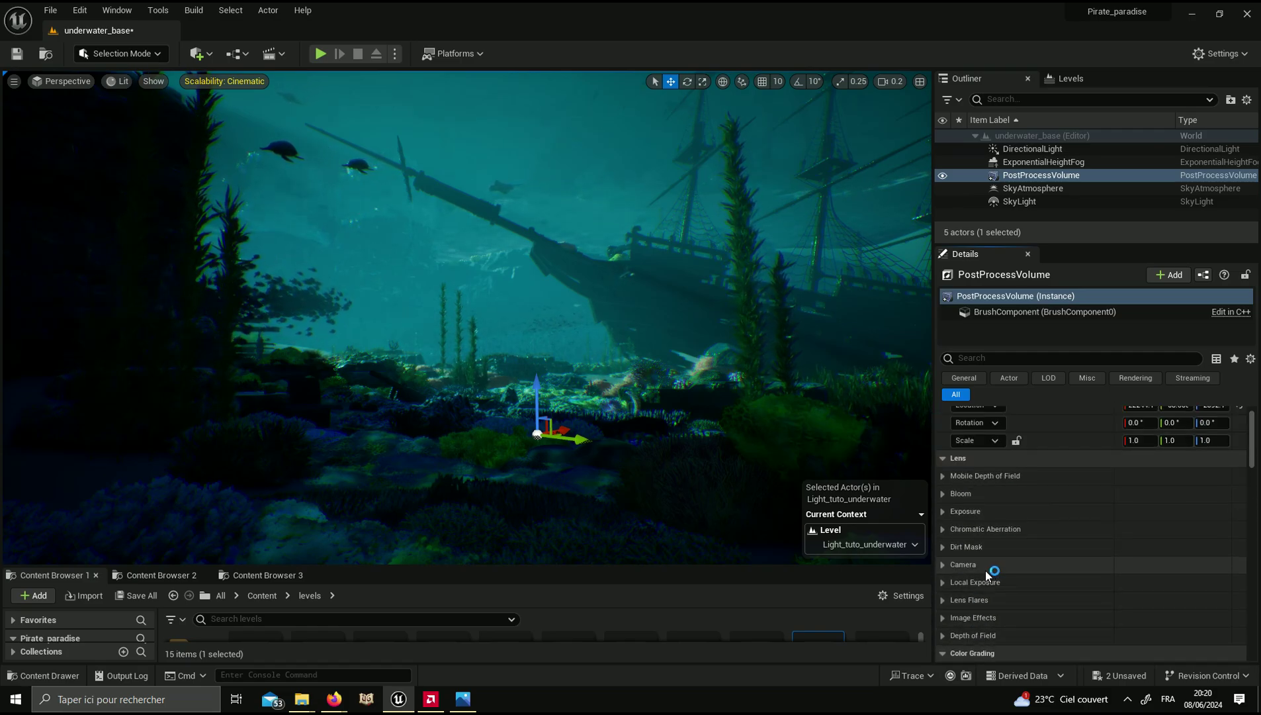
scroll(988, 573, "down", 1)
scroll(984, 573, "down", 1)
scroll(973, 577, "down", 1)
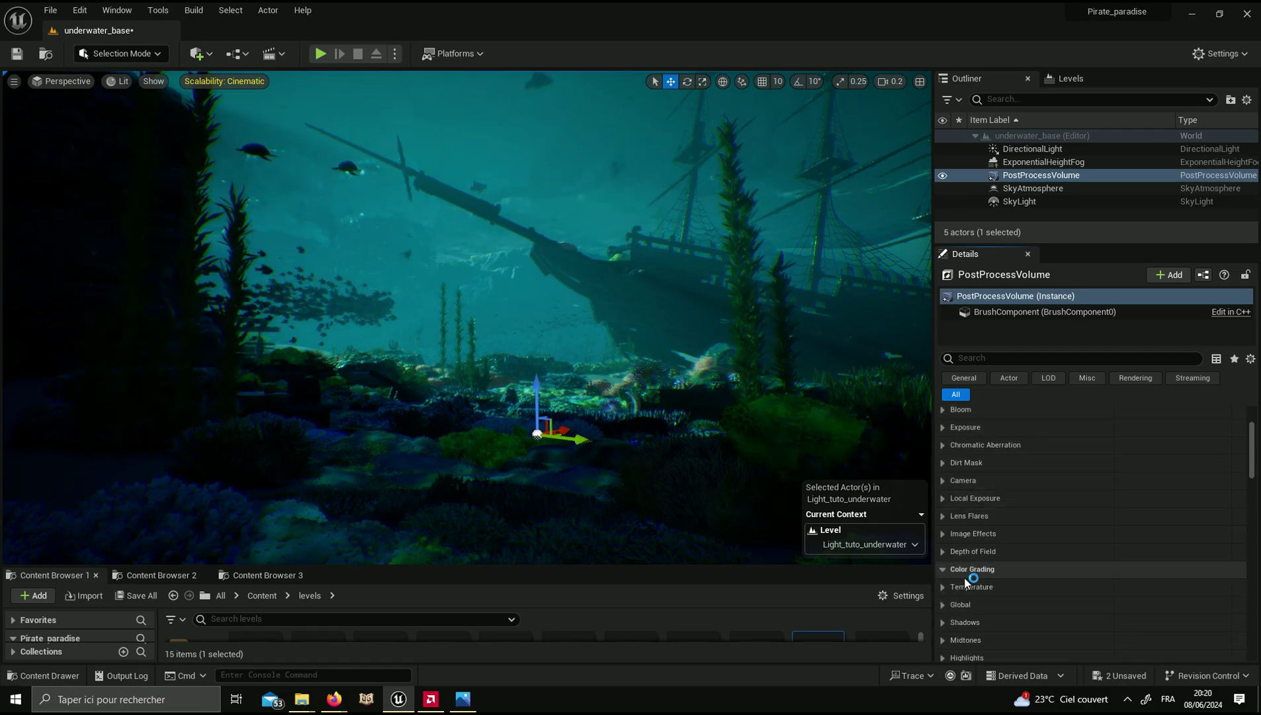
scroll(953, 582, "down", 2)
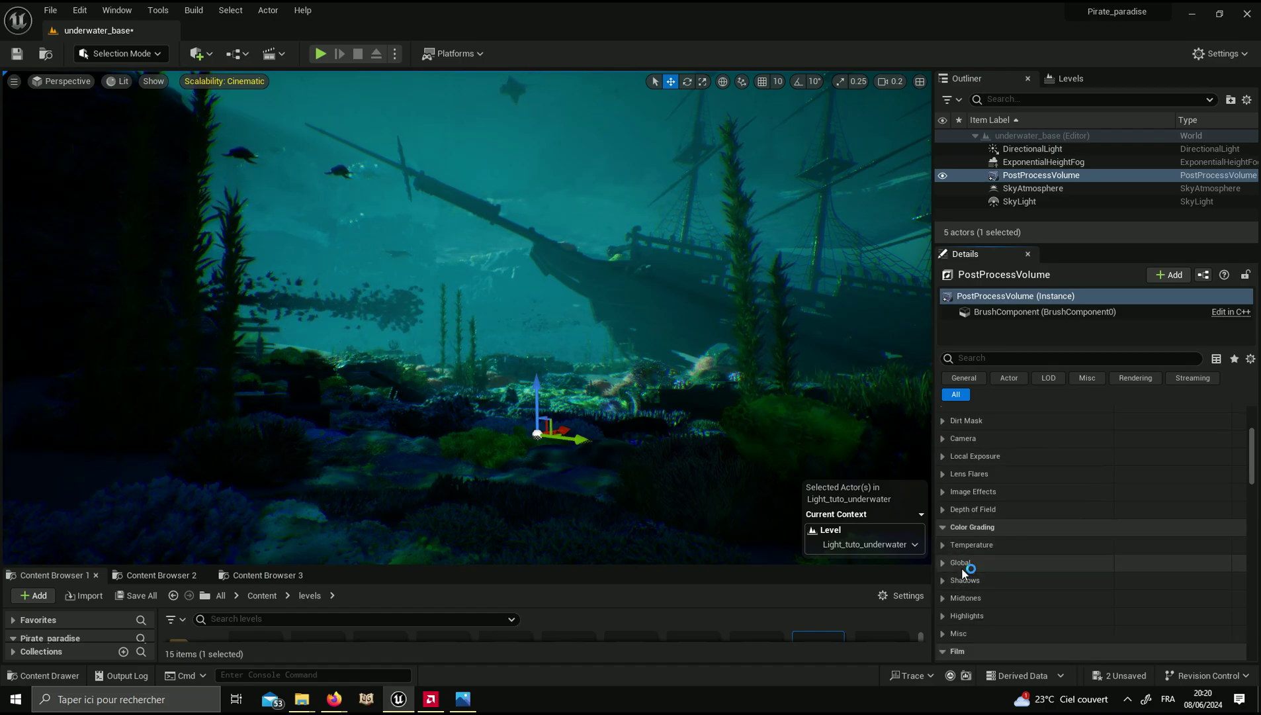
left_click(943, 544)
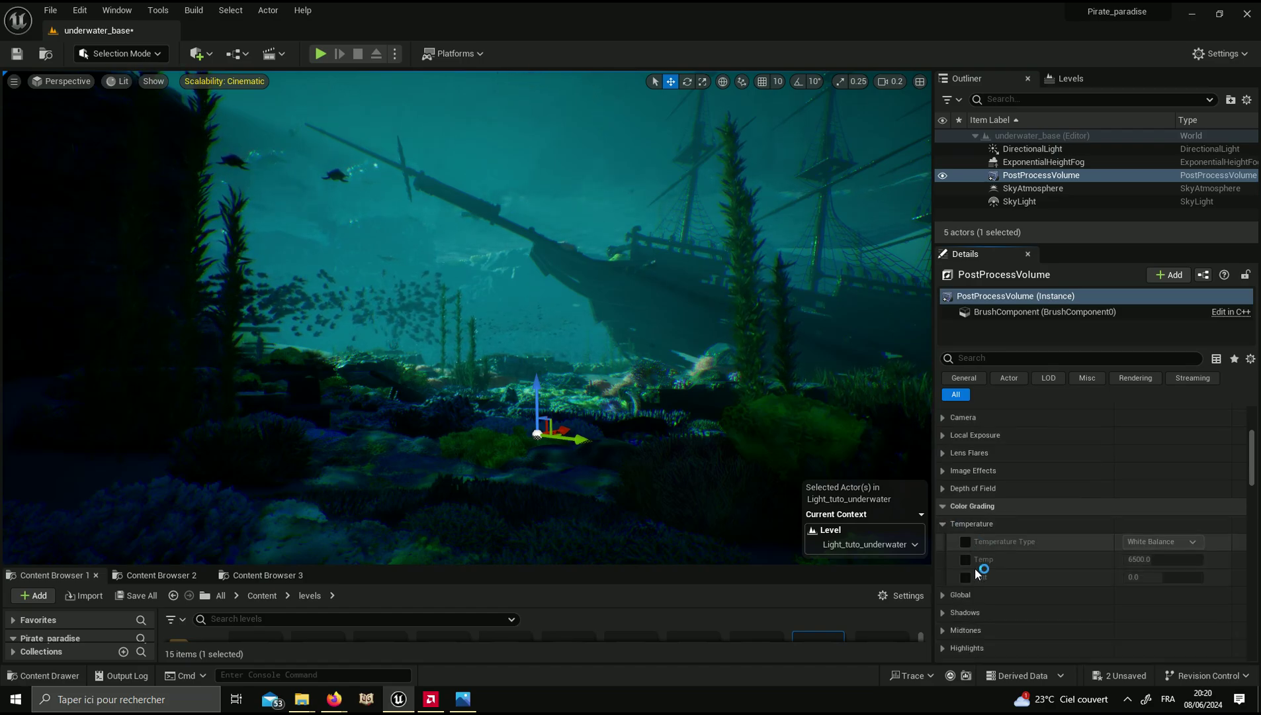
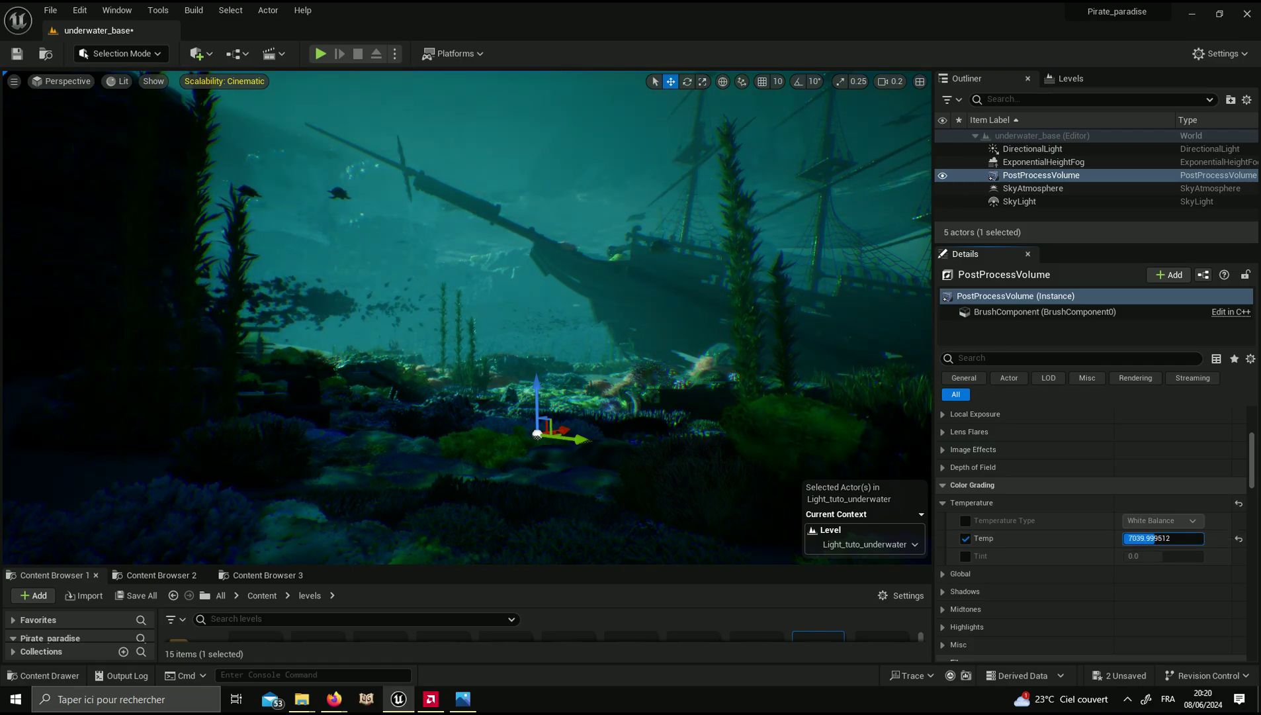
Step: Commit the white balance Temp and override Global Contrast at 1.06
left_click(1096, 558)
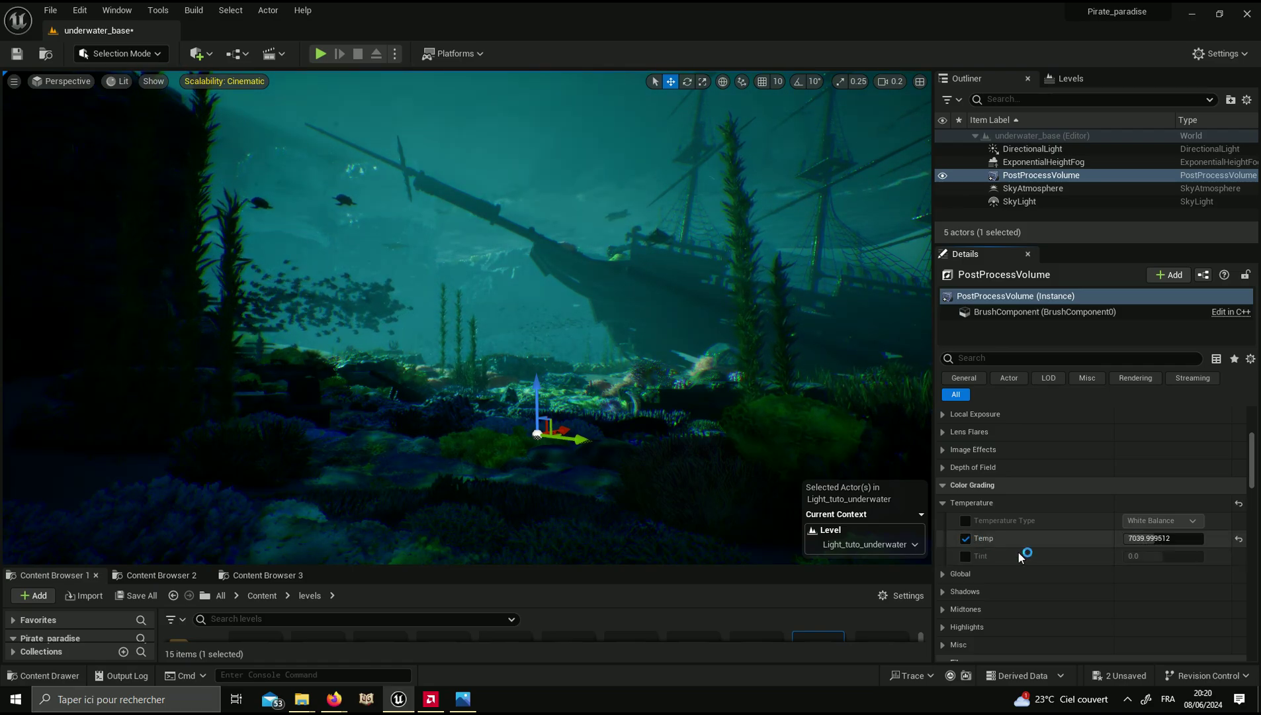
scroll(1019, 559, "down", 2)
left_click(943, 532)
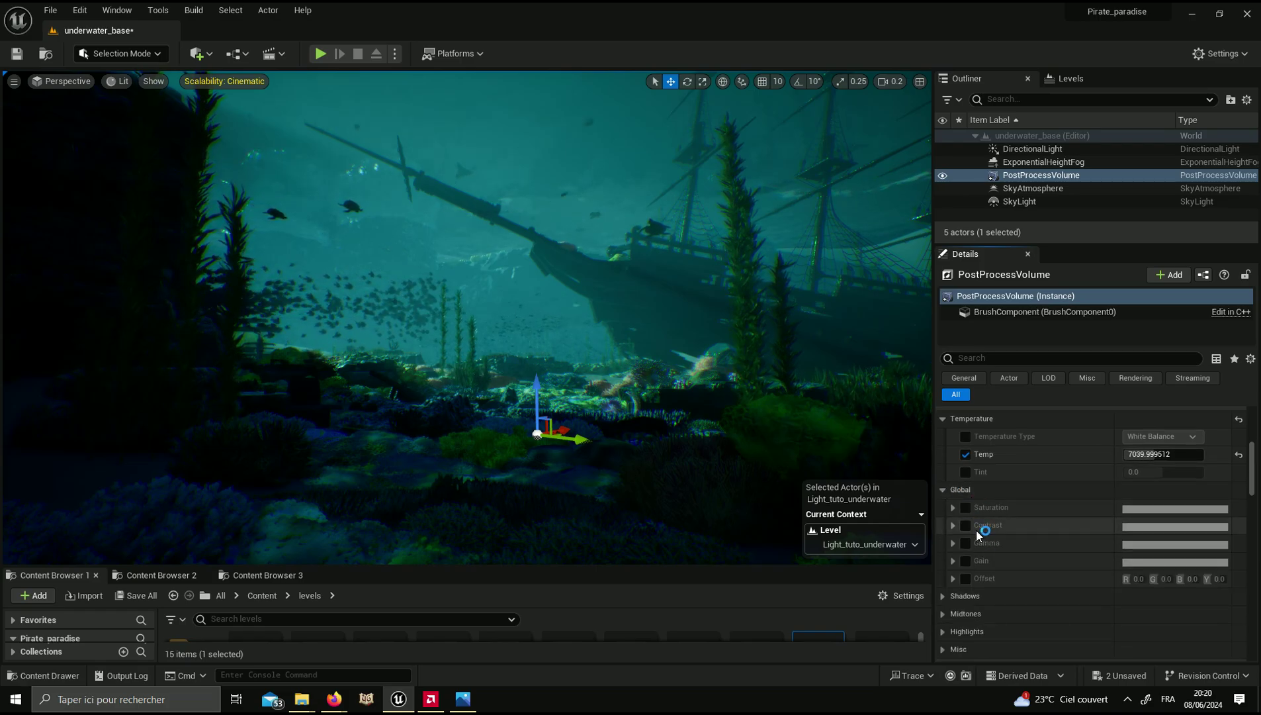
scroll(953, 503, "down", 2)
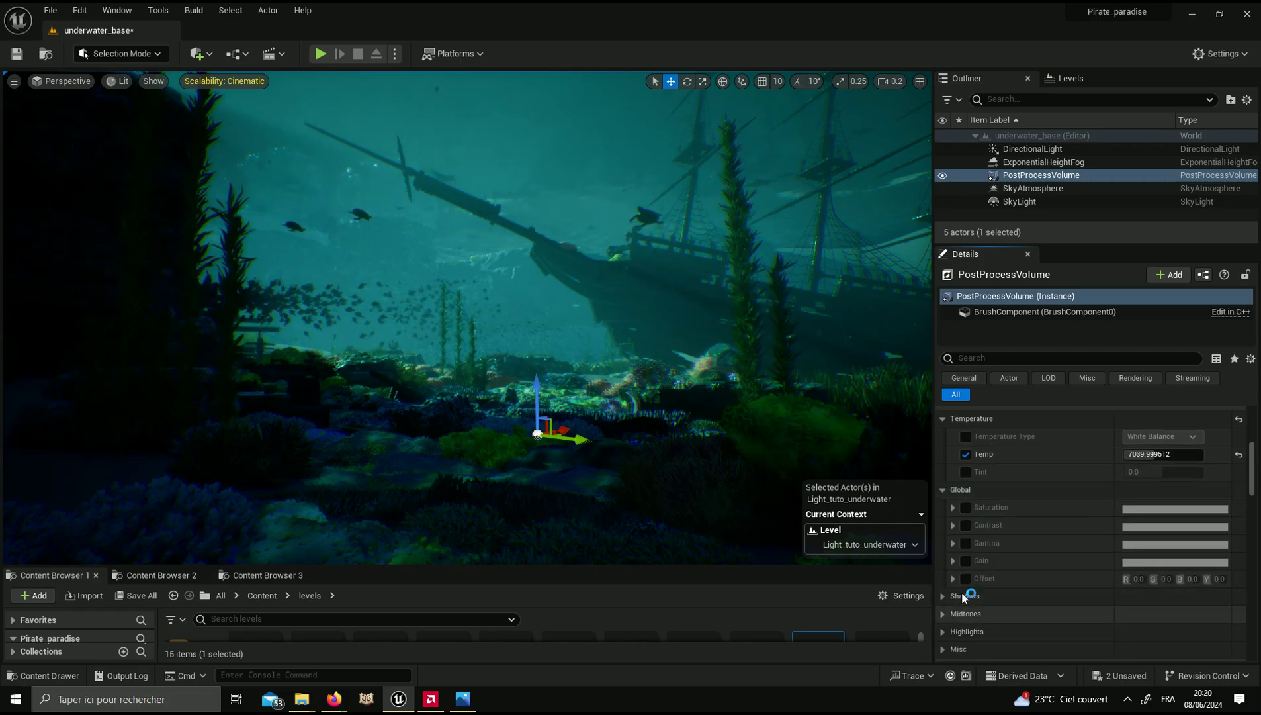
left_click(966, 524)
left_click(953, 525)
left_click(1022, 624)
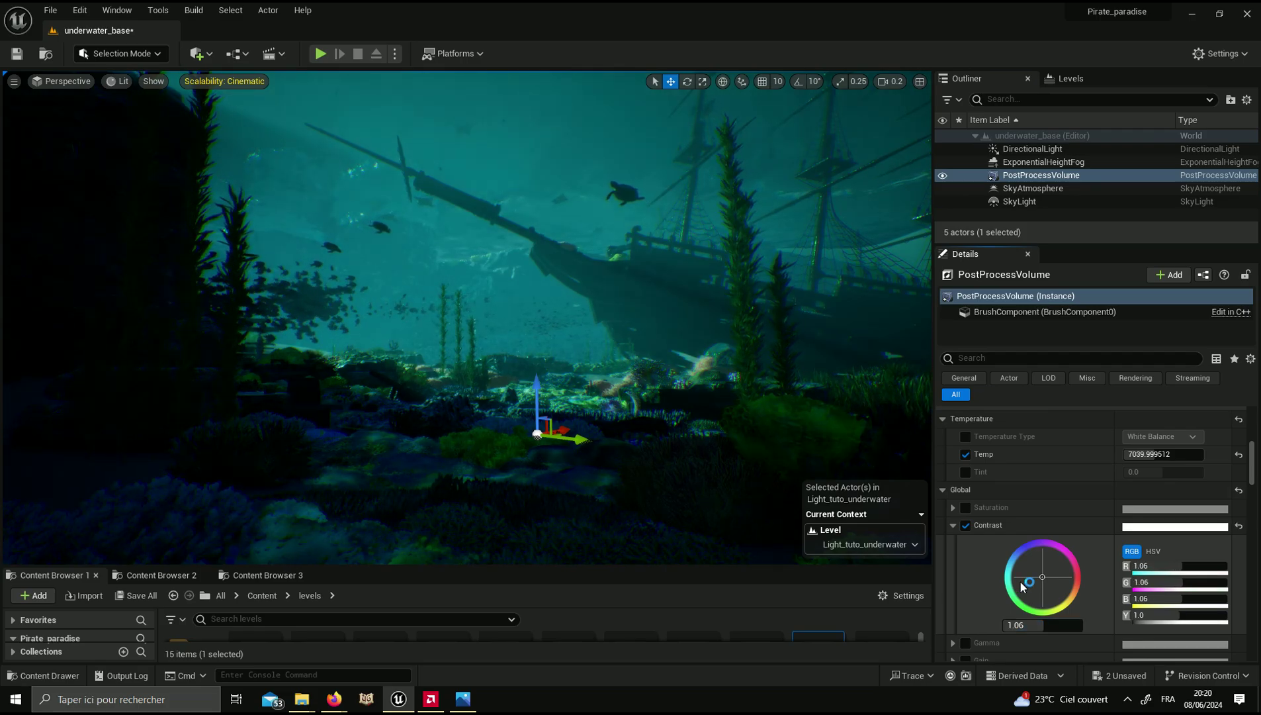
left_click(952, 525)
Step: Enable Shadows Gamma, raise it to 1.13 and give it a slight green-blue tint
scroll(946, 576, "down", 1)
left_click(943, 575)
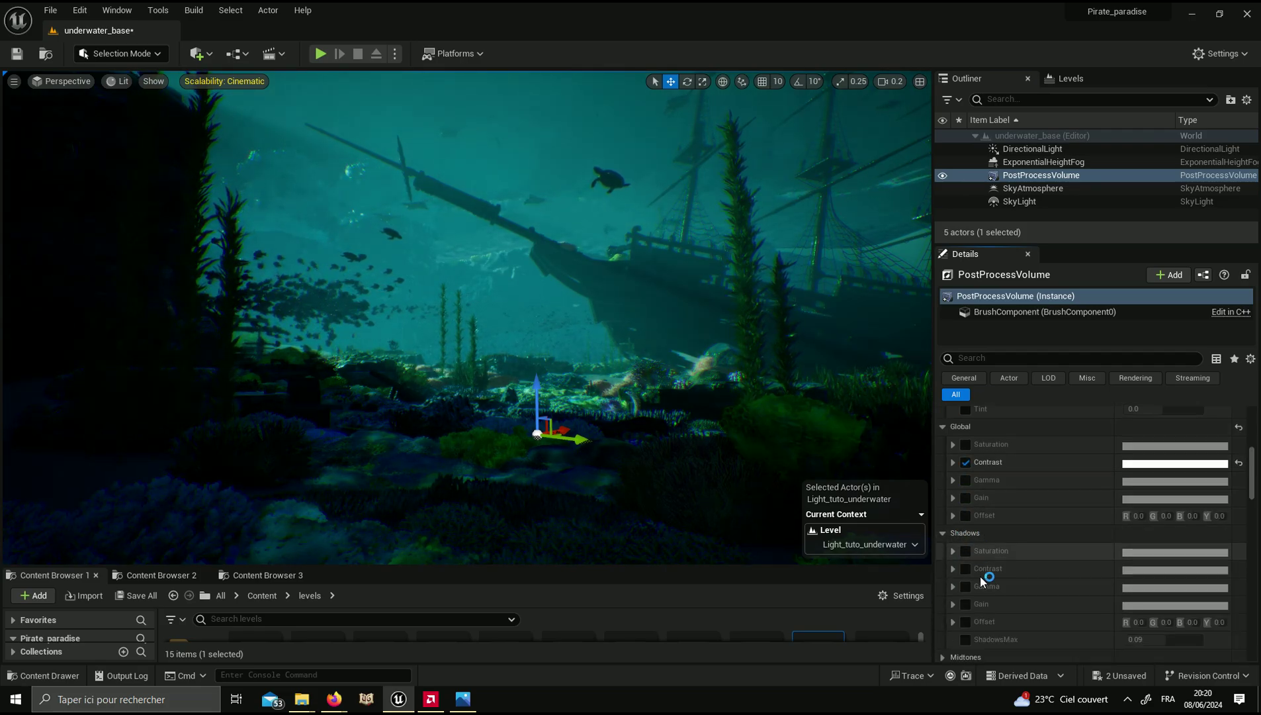
scroll(948, 579, "down", 2)
left_click(952, 586)
scroll(954, 589, "down", 2)
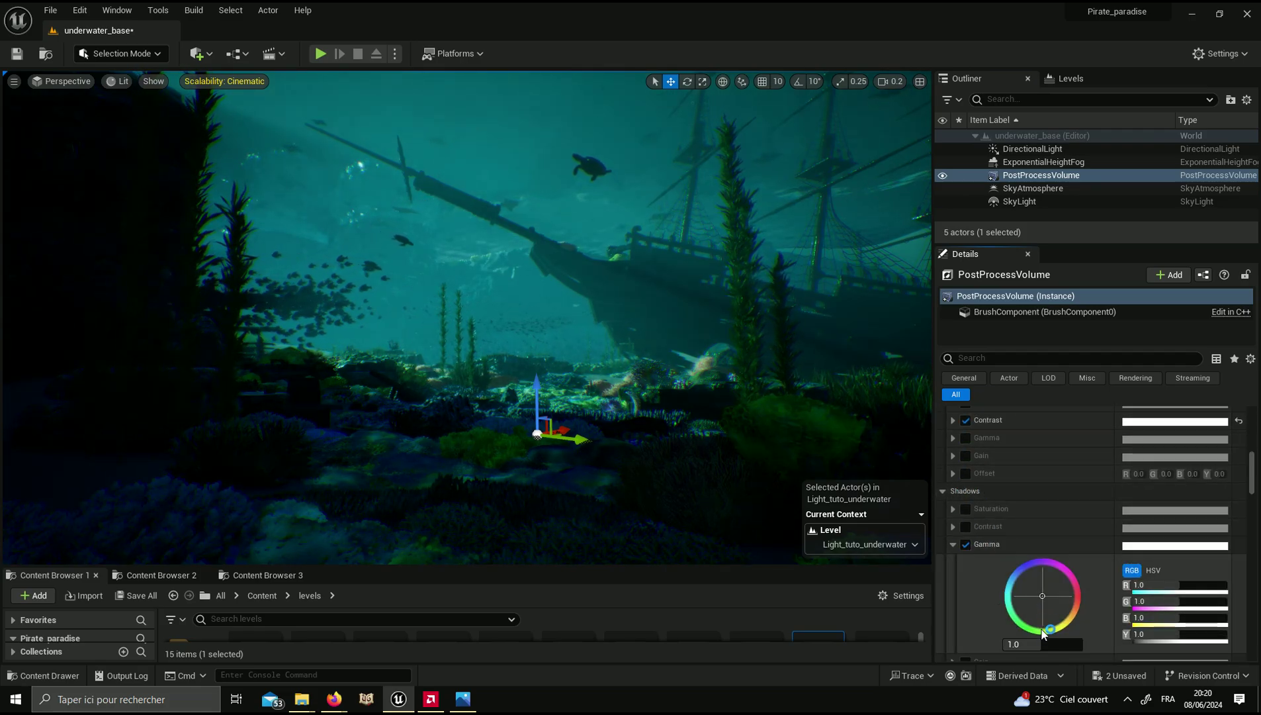
mouse_move(1012, 644)
left_mouse_down()
mouse_move(1032, 644)
mouse_move(1052, 606)
left_mouse_up()
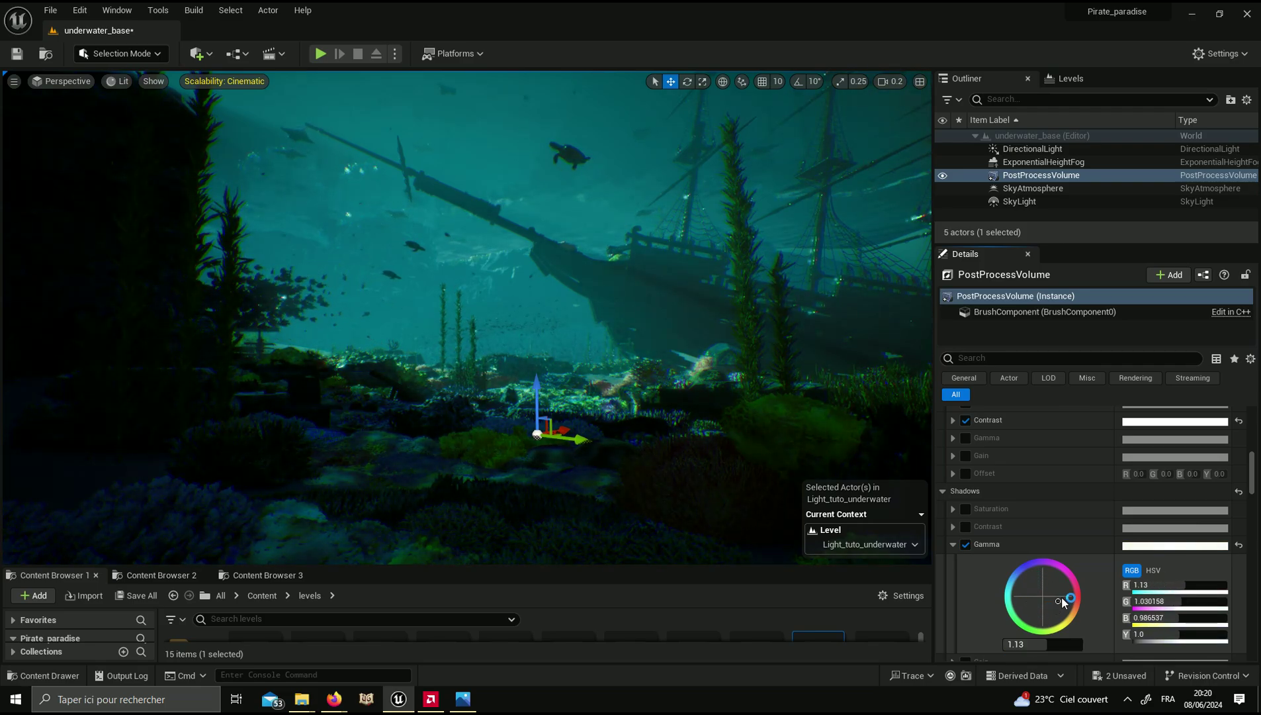
left_click_drag(1062, 600, 1036, 594)
left_click_drag(1029, 591, 1034, 593)
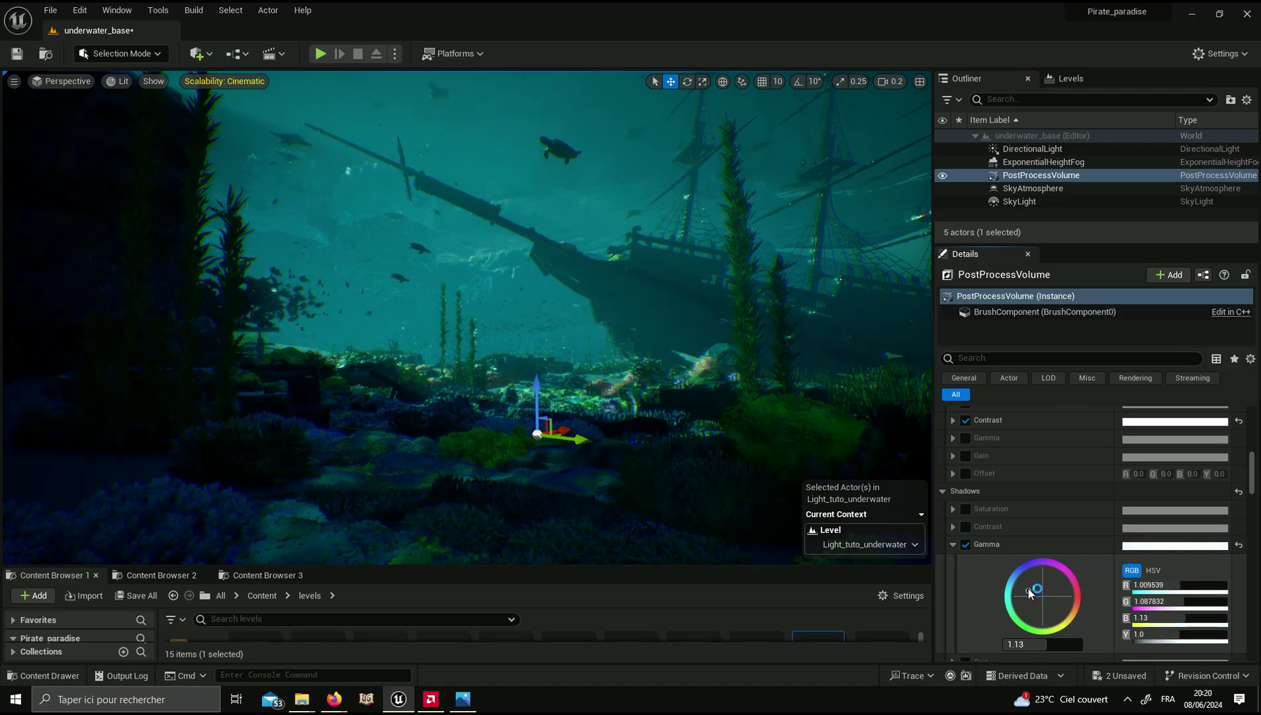
right_click_drag(780, 521, 847, 512)
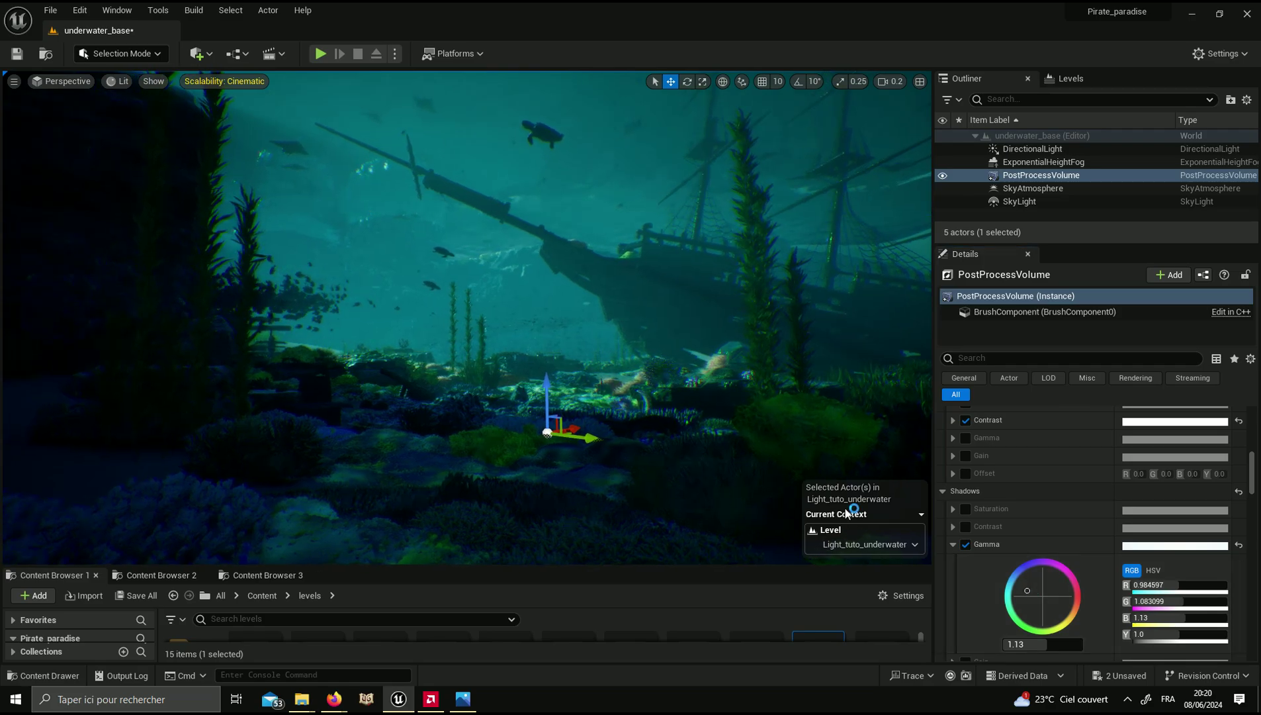
Step: Swing the sun direction further left with Ctrl+L to relight the reef and shipwreck
key("ctrl+l")
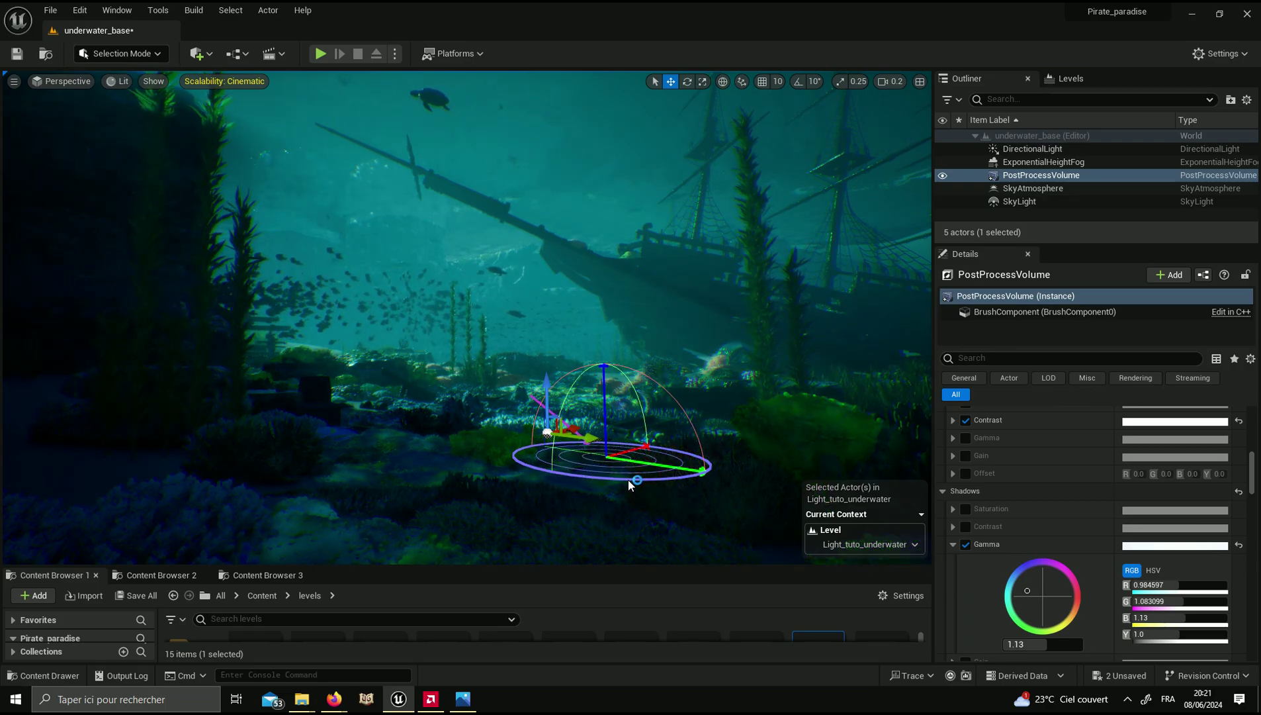
left_click_drag(631, 479, 632, 481)
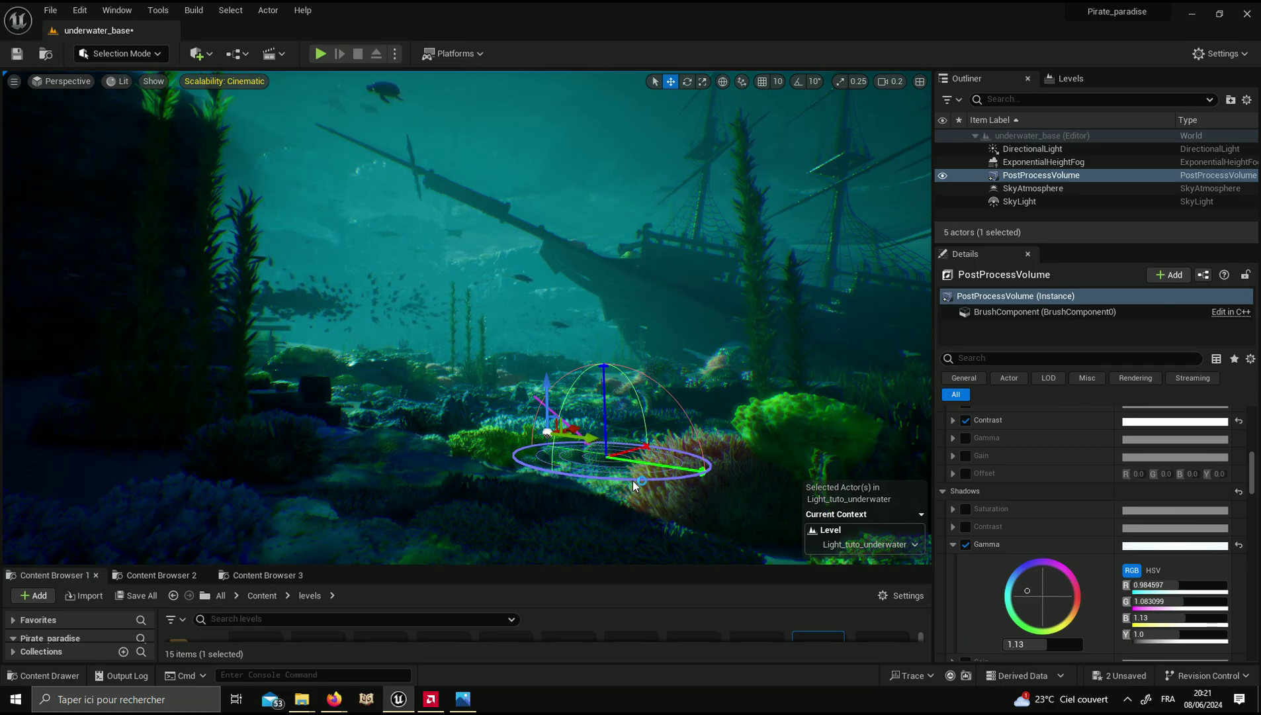
mouse_move(635, 481)
left_mouse_down()
mouse_move(658, 483)
mouse_move(659, 463)
mouse_move(560, 452)
left_mouse_up()
left_click(658, 483)
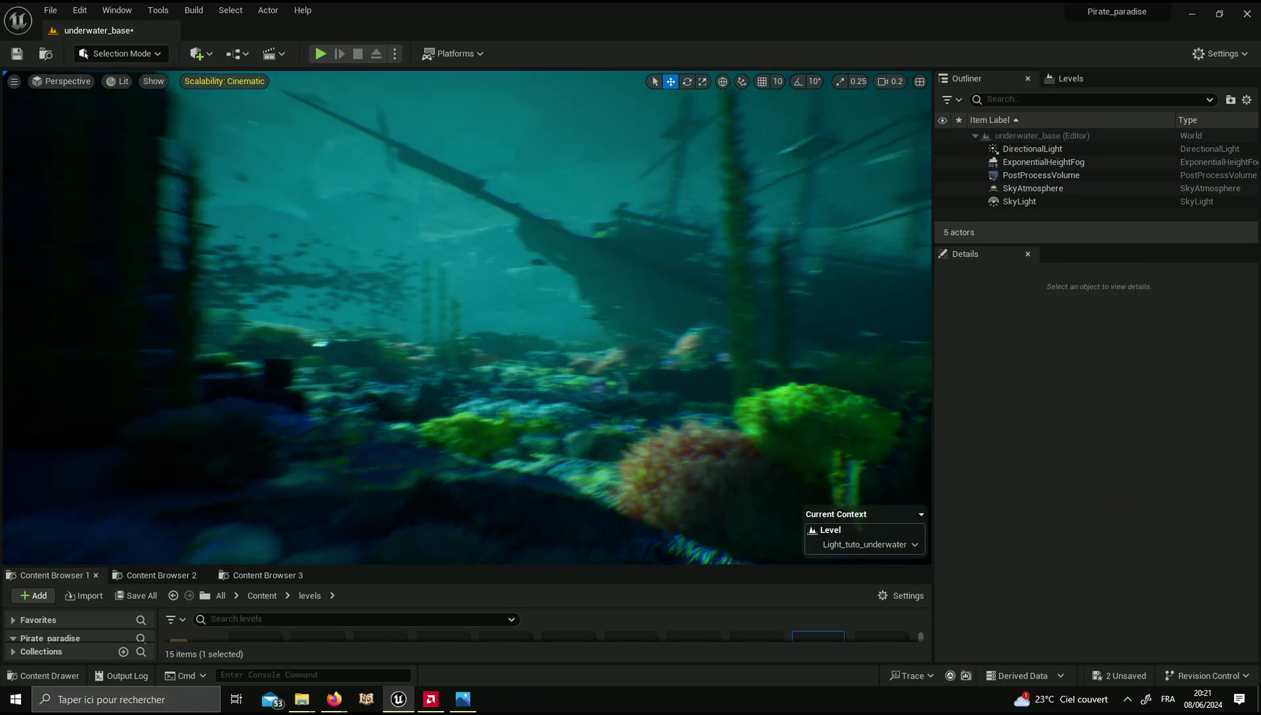
scroll(563, 454, "up", 3)
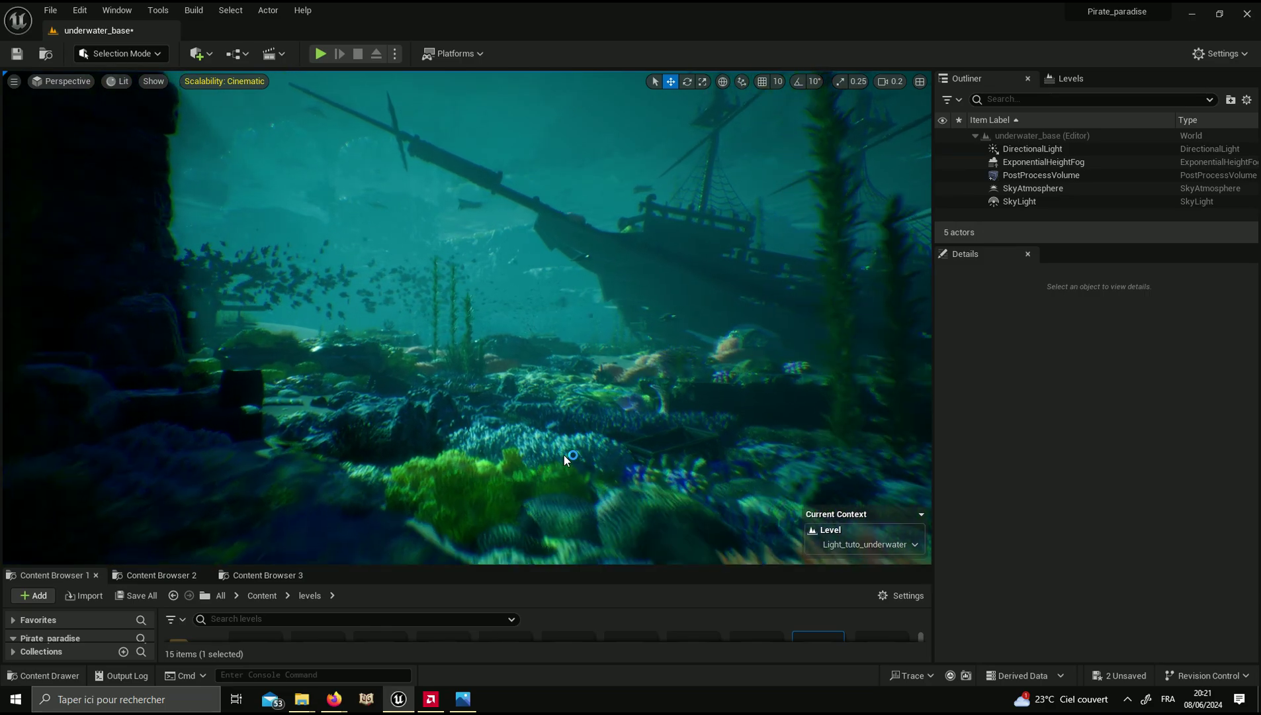
scroll(564, 454, "up", 3)
scroll(564, 453, "up", 2)
scroll(569, 458, "up", 3)
scroll(570, 457, "down", 3)
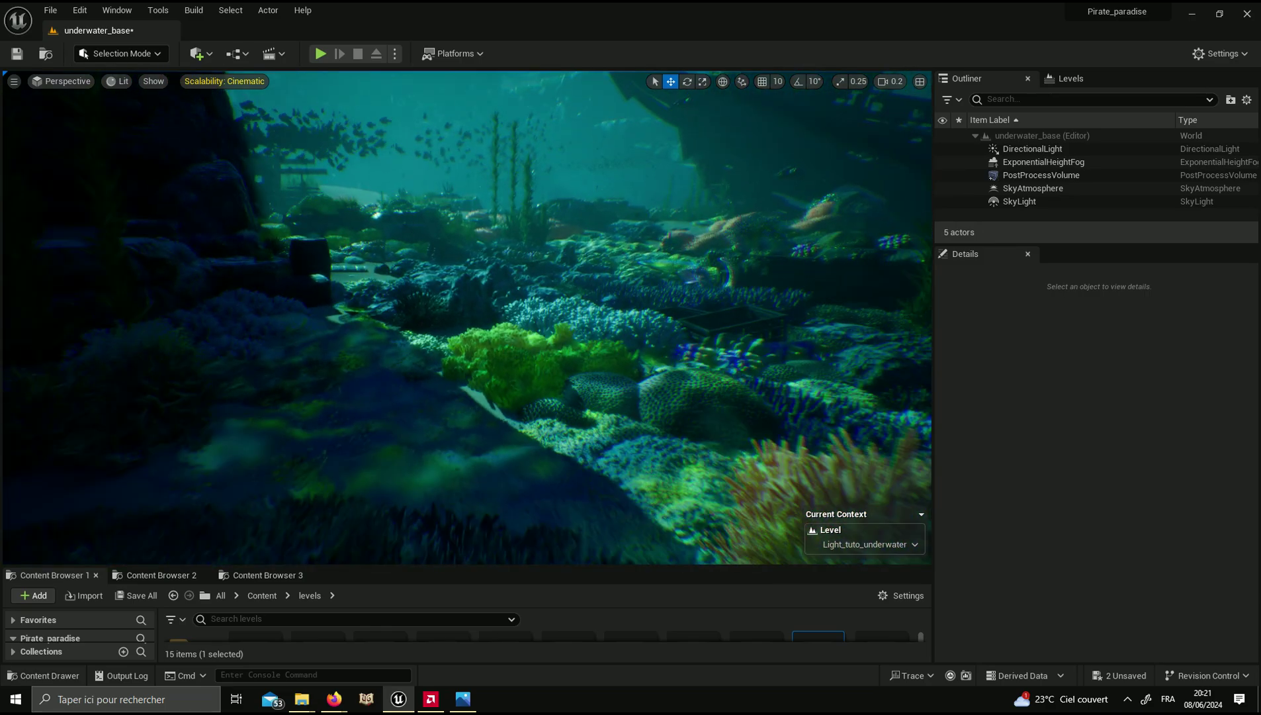
scroll(570, 458, "down", 3)
scroll(570, 458, "down", 3)
scroll(771, 460, "down", 2)
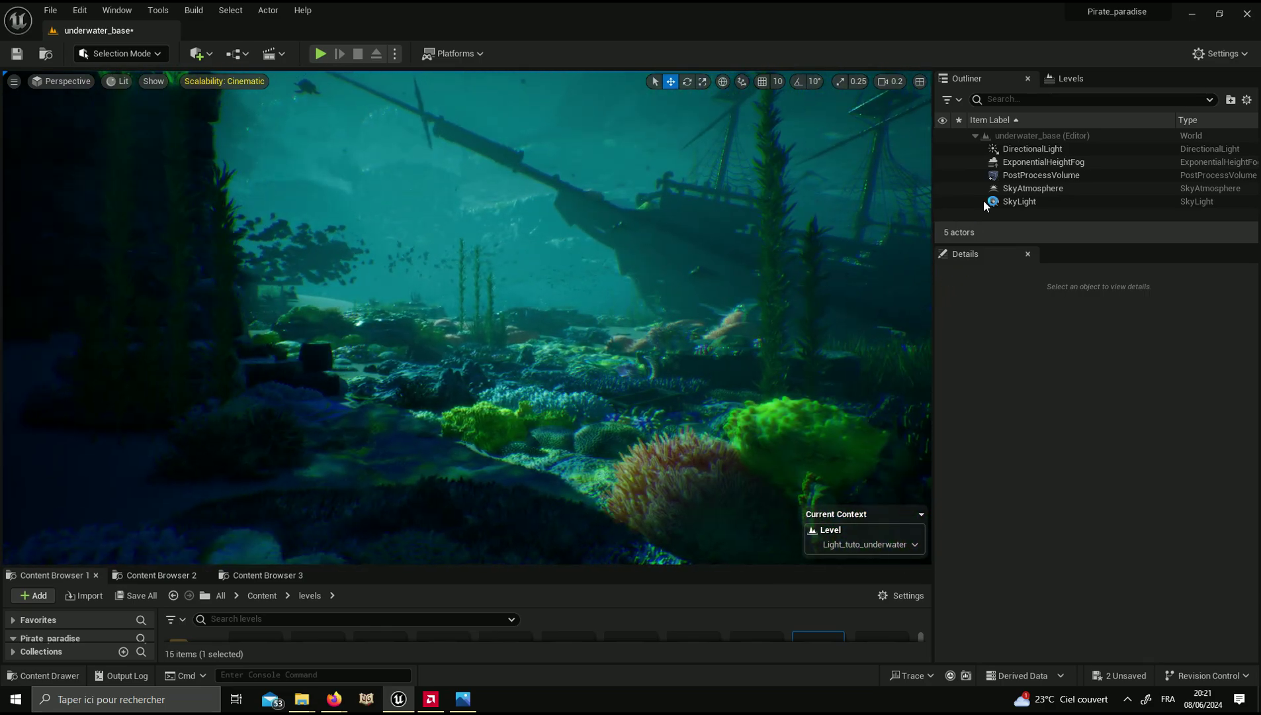
Step: Select the DirectionalLight and try a Source Angle of 50
left_click(1032, 148)
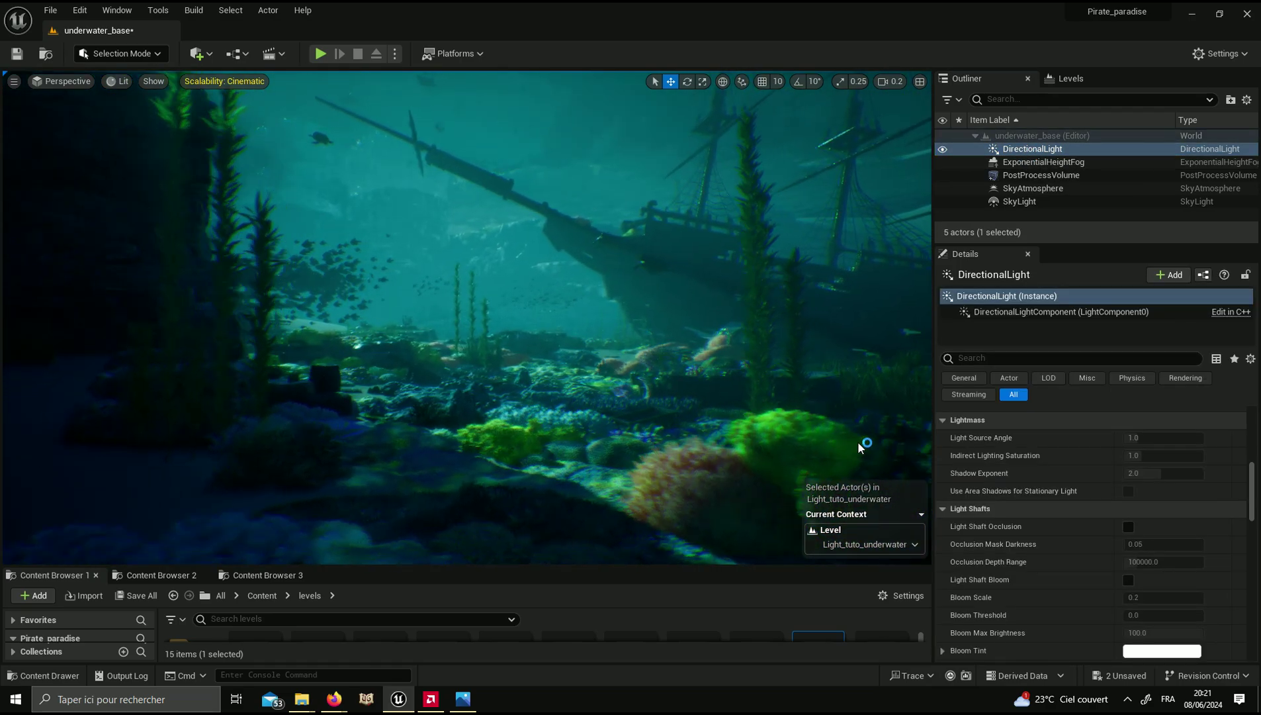
scroll(1032, 526, "up", 3)
scroll(1061, 528, "up", 3)
scroll(987, 528, "up", 2)
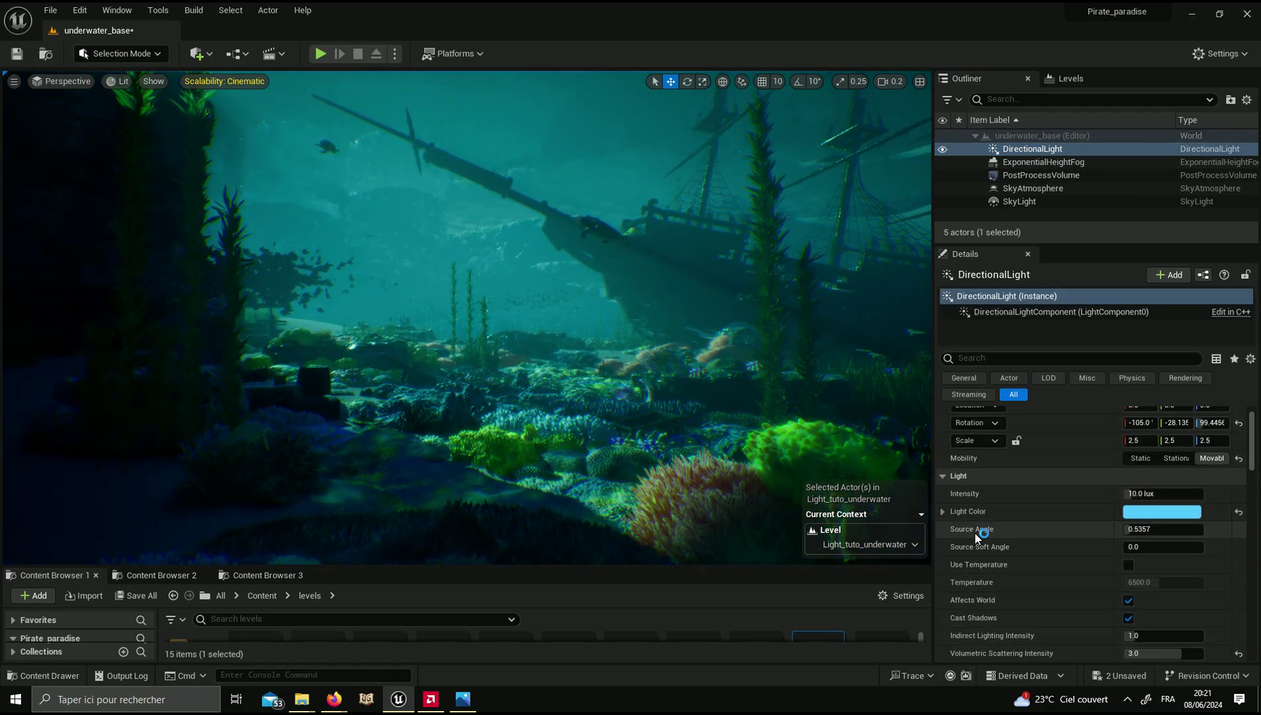
mouse_move(976, 533)
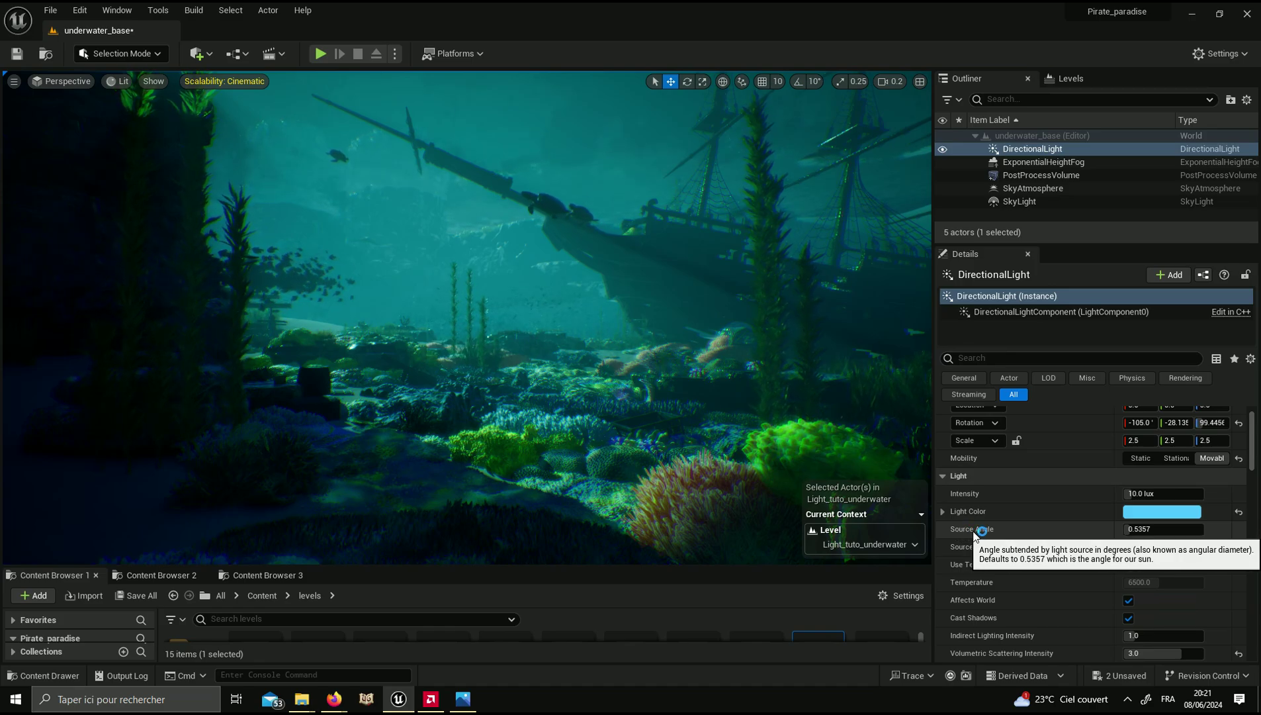
left_click(1138, 529)
type("50")
key("Return")
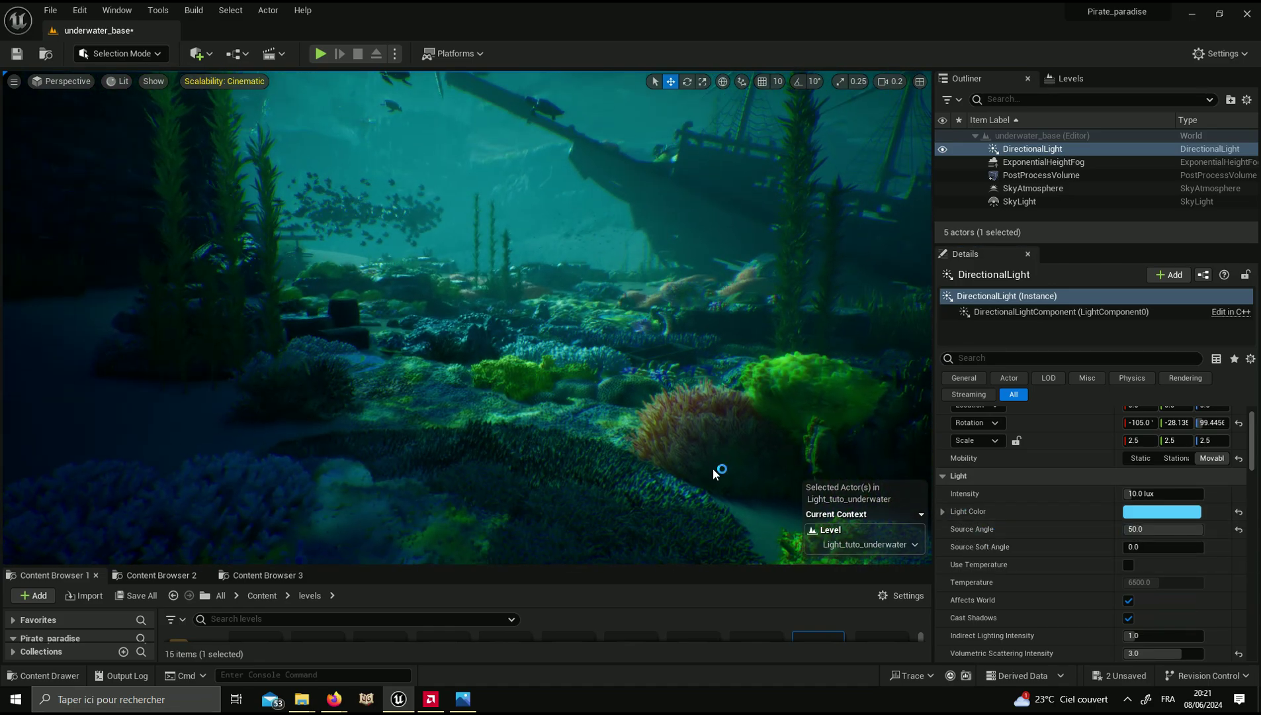
left_click_drag(649, 451, 622, 456)
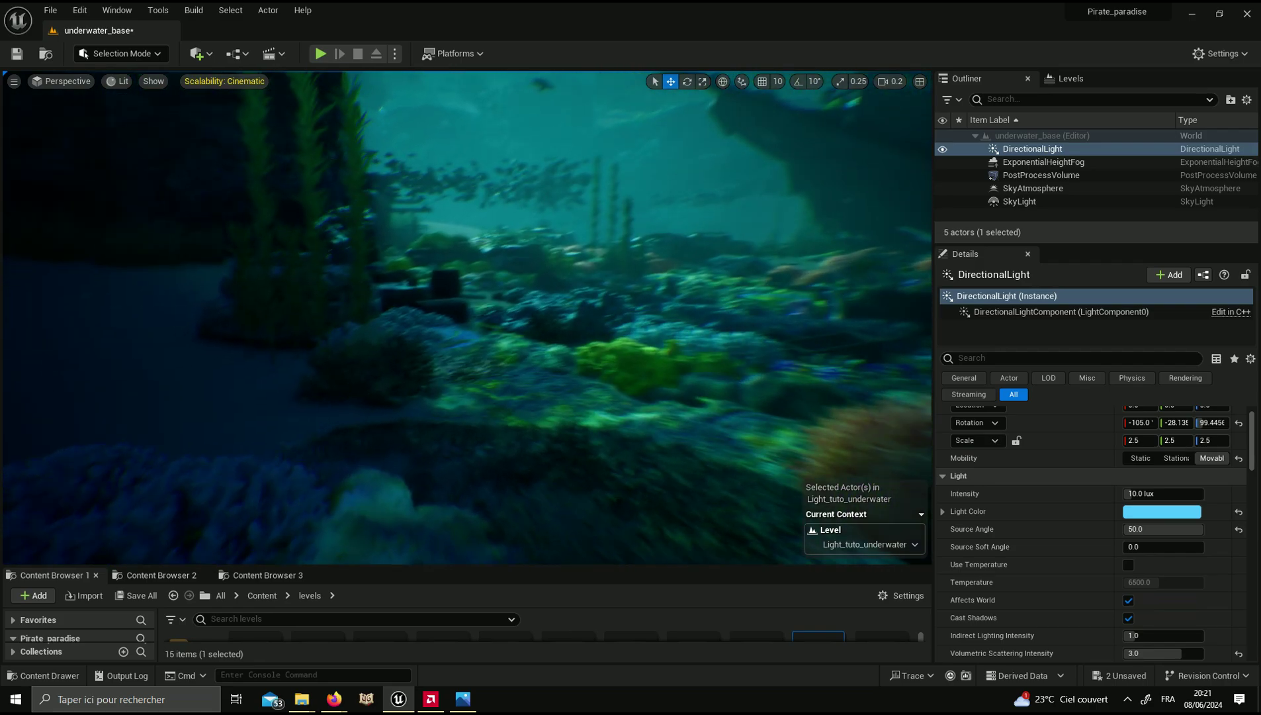
mouse_move(827, 362)
left_mouse_down()
mouse_move(827, 331)
mouse_move(816, 393)
left_mouse_up()
Step: Try DirectionalLight Source Angle values of 1, 10 and 30
left_click(1143, 529)
type("1")
key("Return")
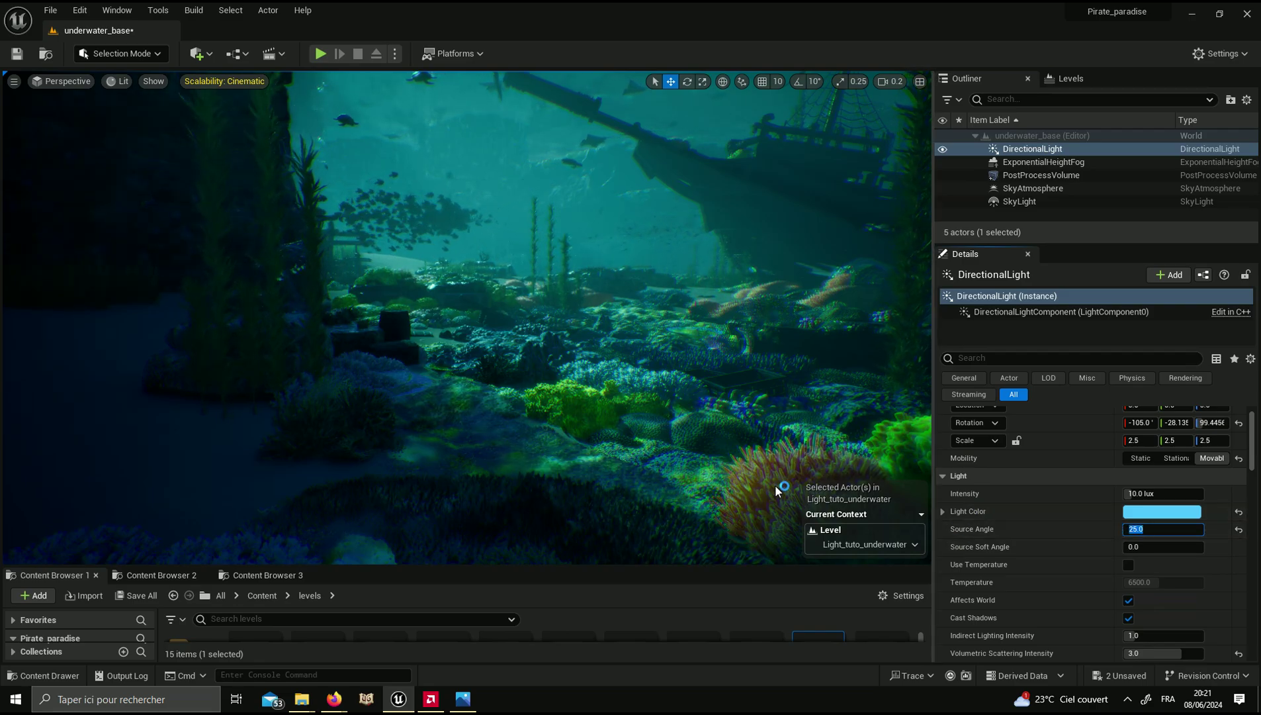
type("10")
key("Return")
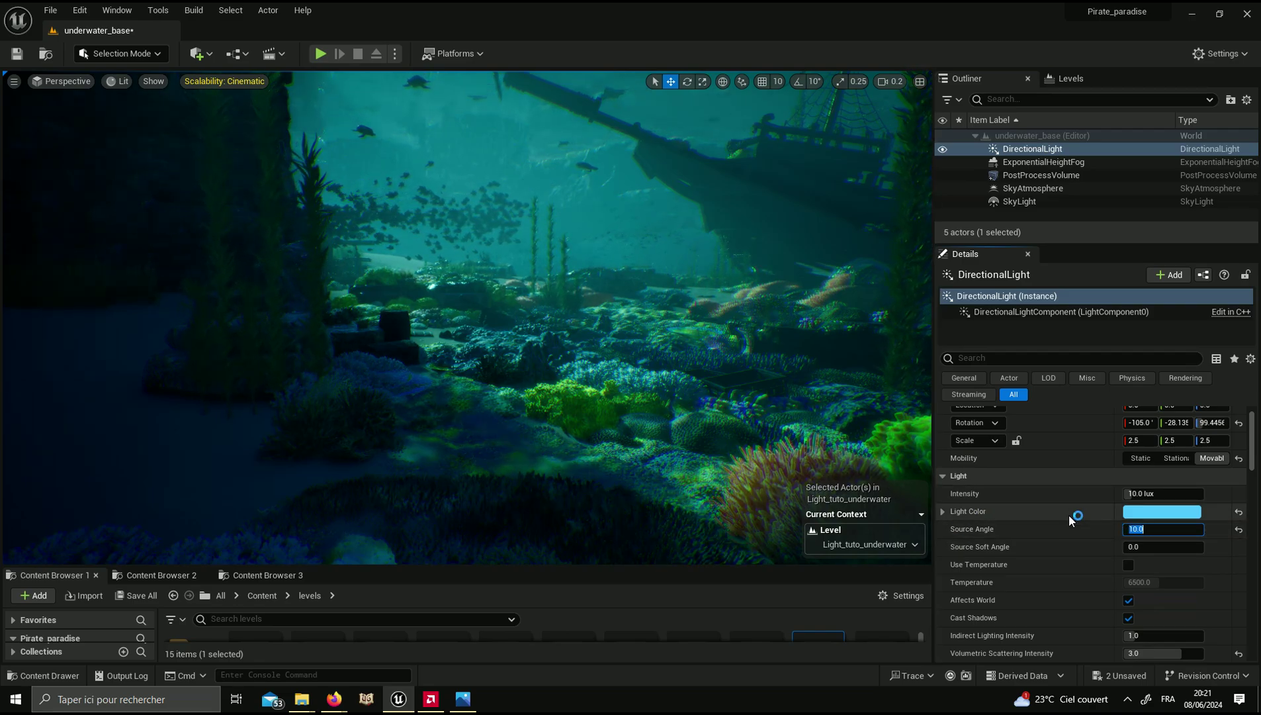
type("0")
key("Return")
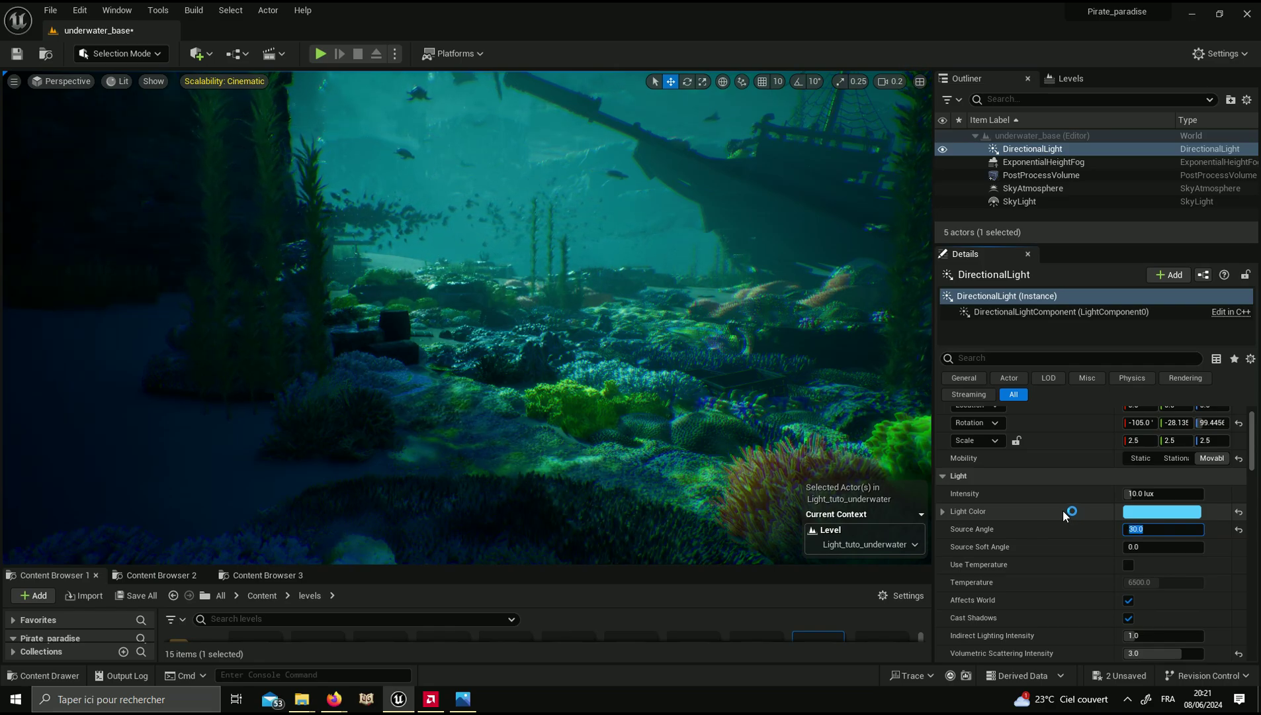
mouse_move(466, 318)
right_mouse_down()
mouse_move(503, 311)
mouse_move(703, 463)
right_mouse_up()
Step: Settle the DirectionalLight Source Angle at 20.0
left_click(1159, 530)
type("1")
key("Return")
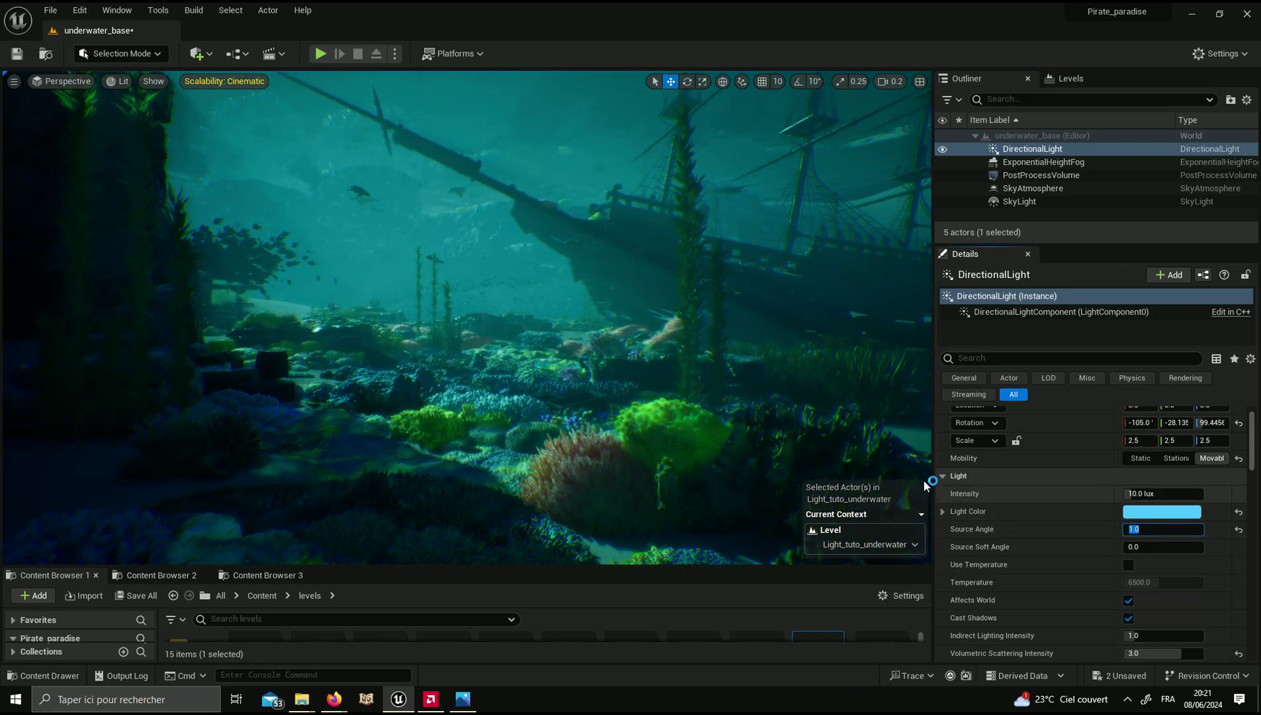
left_click(1157, 533)
type("20")
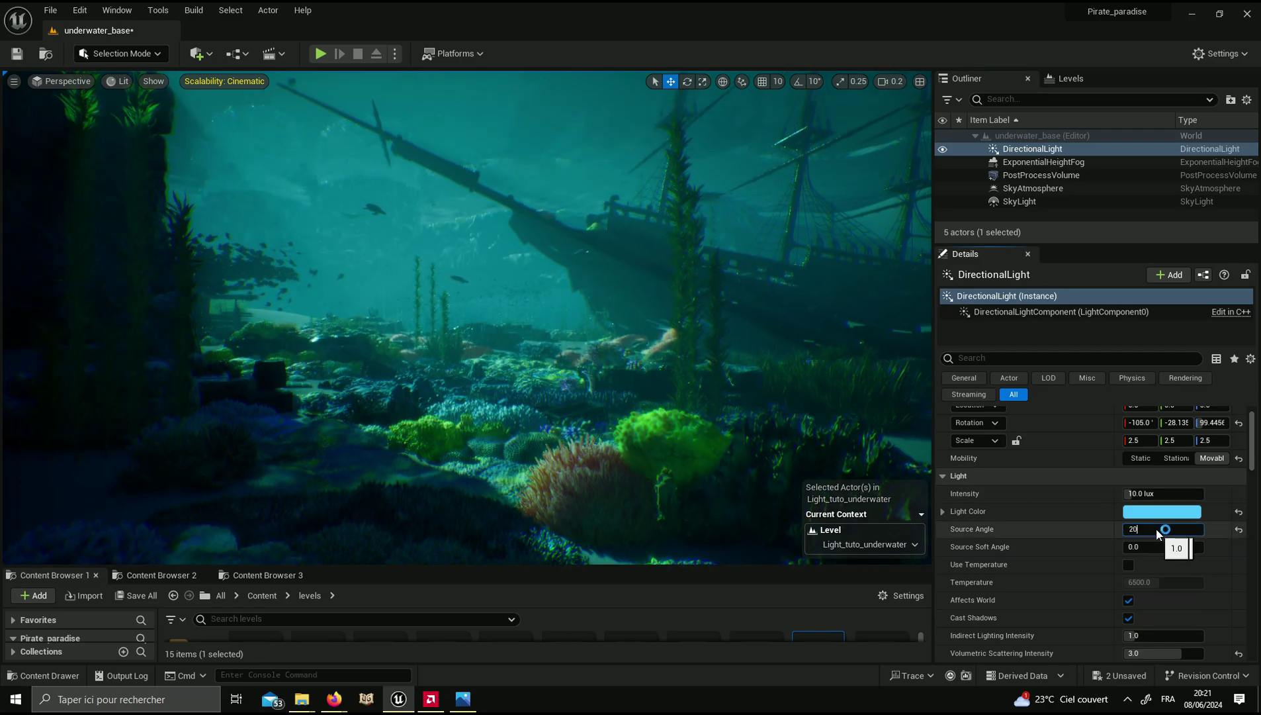
key("Return")
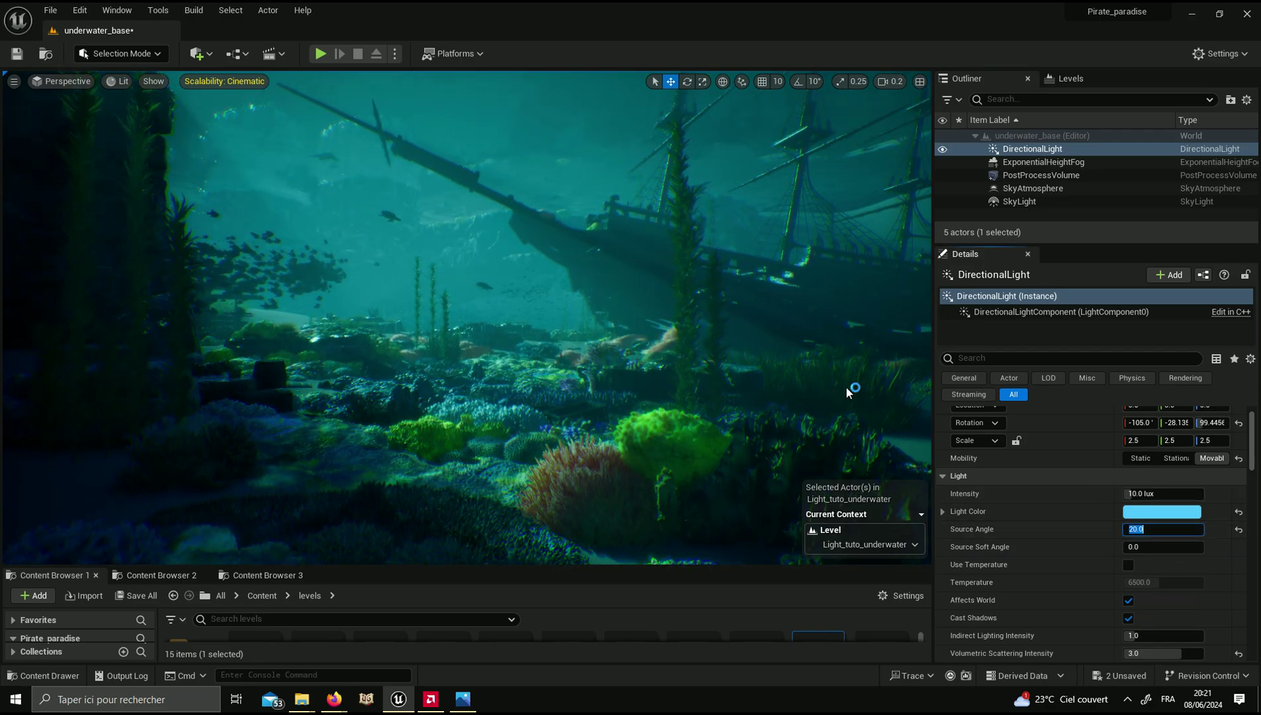
right_click_drag(851, 394, 850, 394)
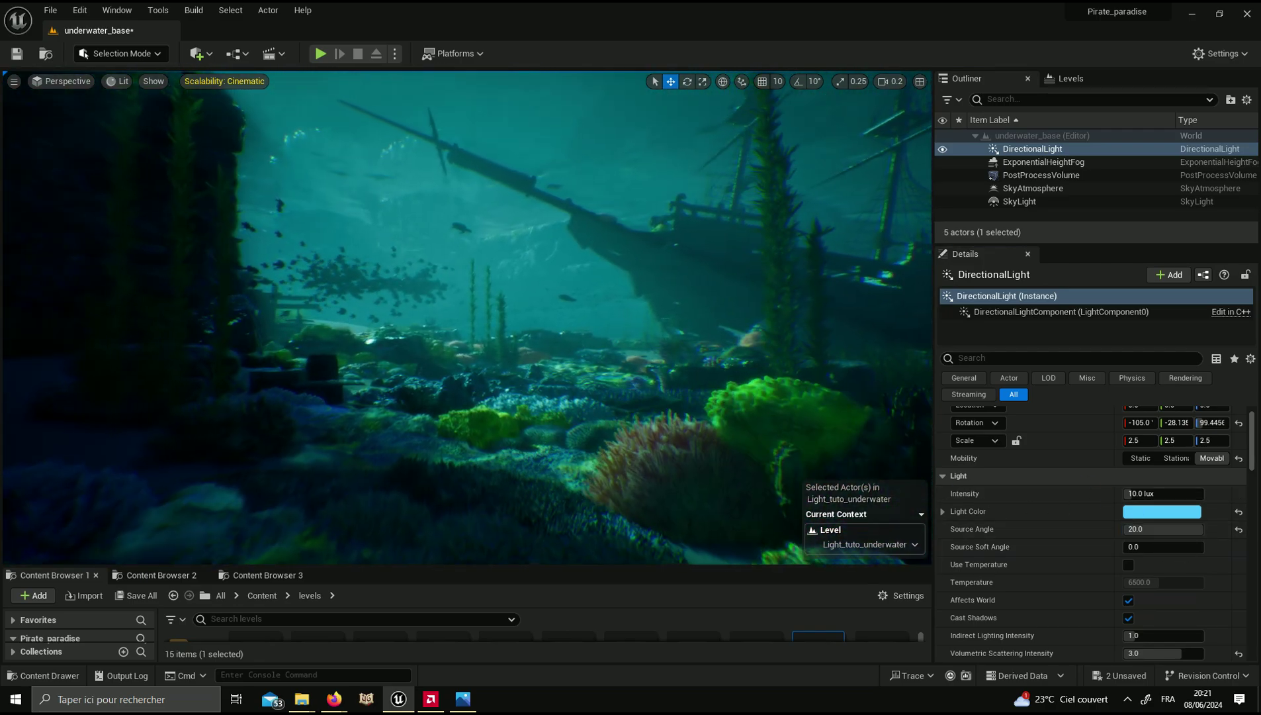
right_click_drag(778, 381, 778, 380)
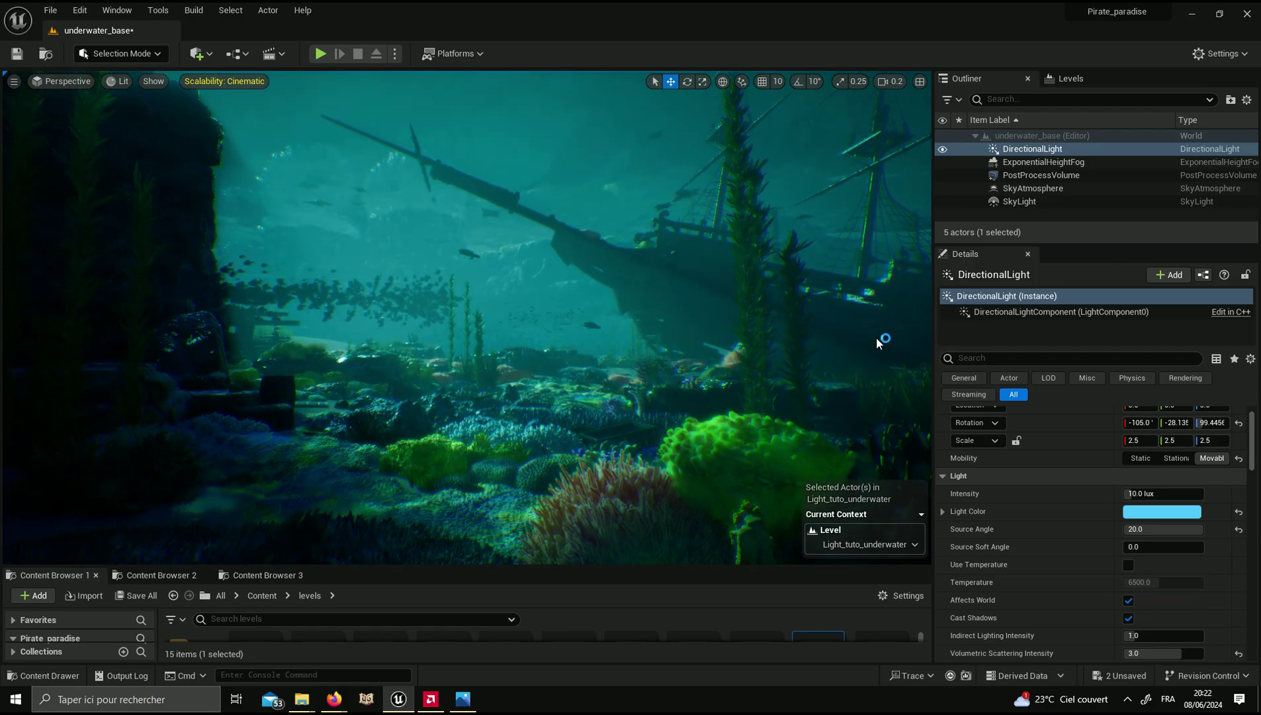
scroll(1146, 493, "up", 1)
Step: Reset the light's Intensity to its 5 lux default, then nudge it to about 6 lux
left_click(1168, 520)
type("8")
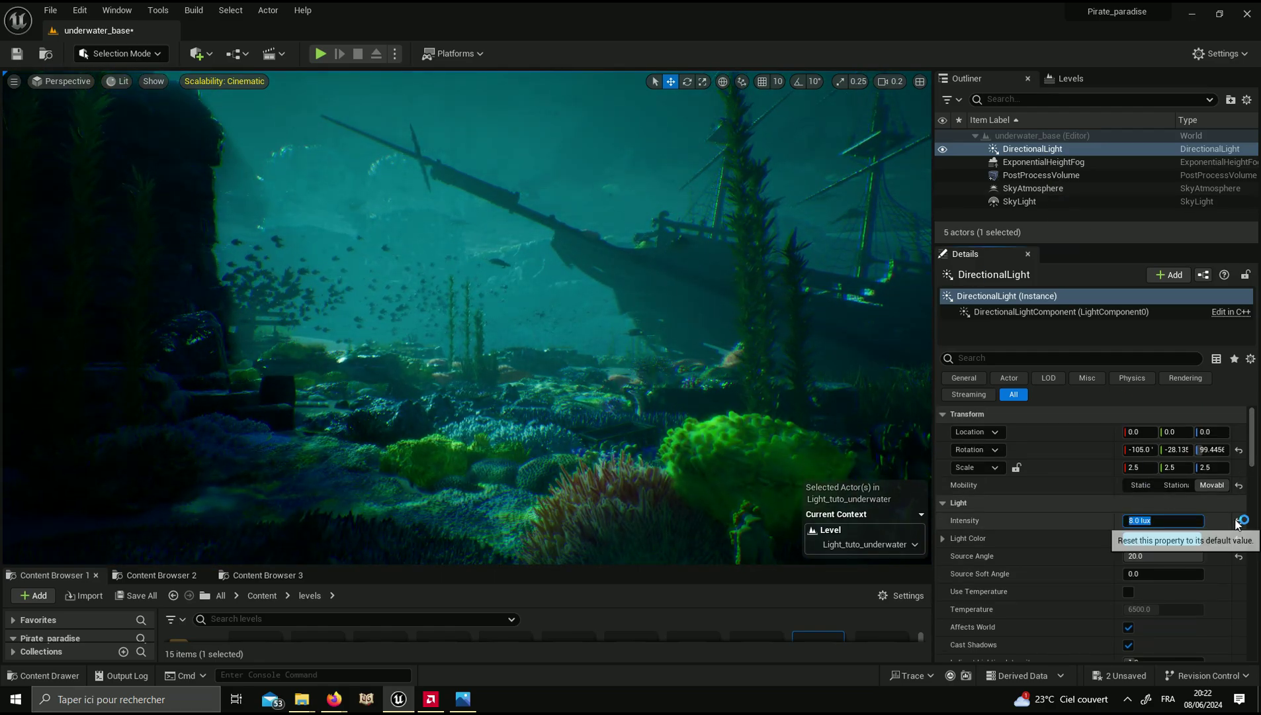
left_click(1235, 521)
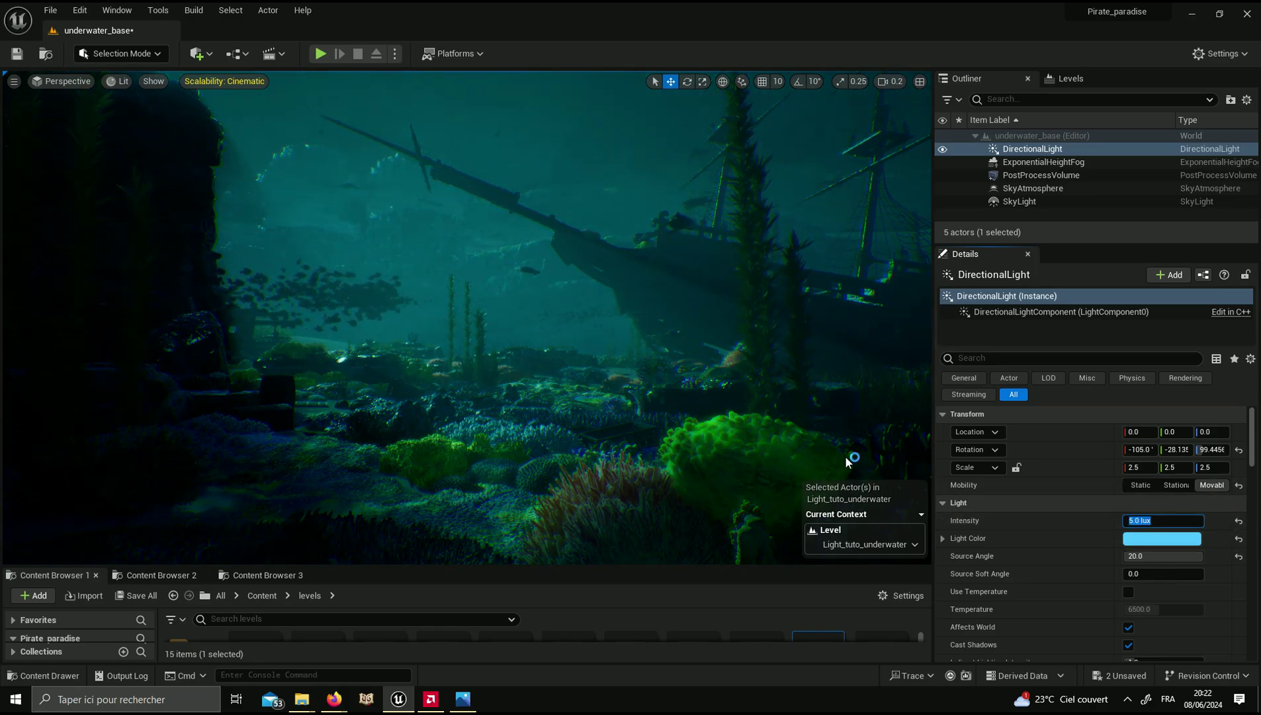
right_click_drag(888, 460, 848, 472)
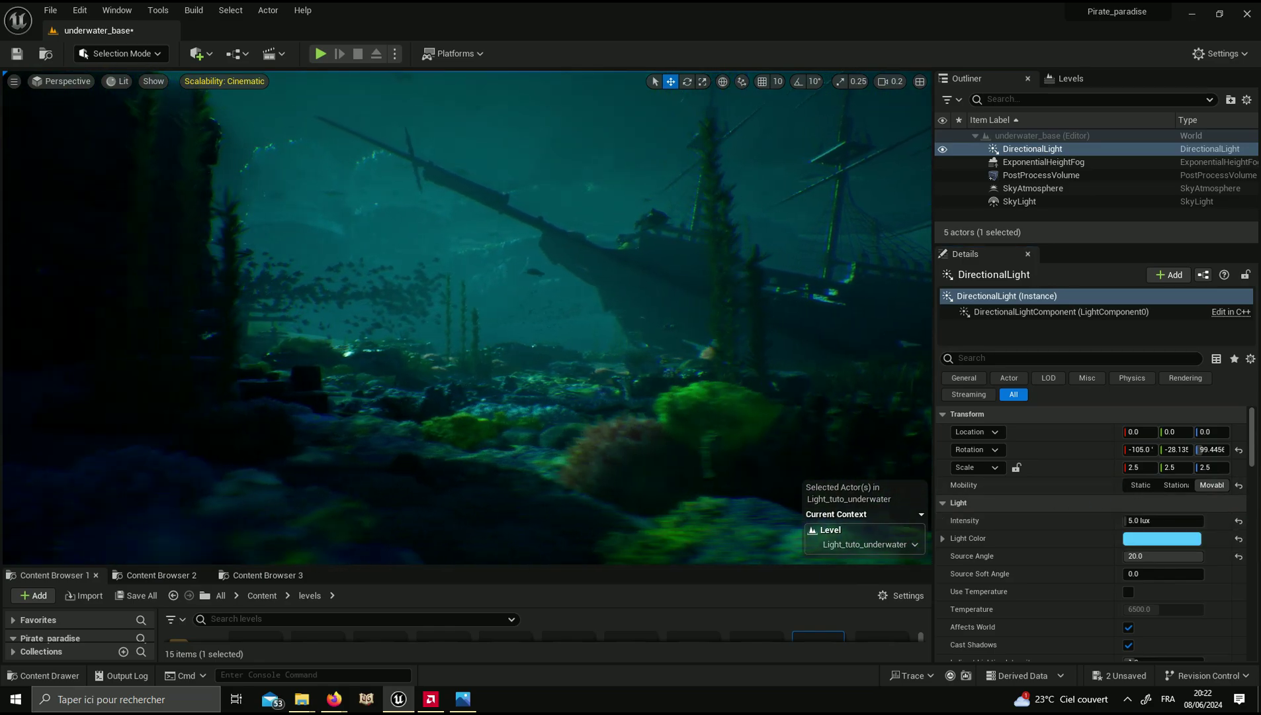
left_click_drag(1194, 526, 1198, 525)
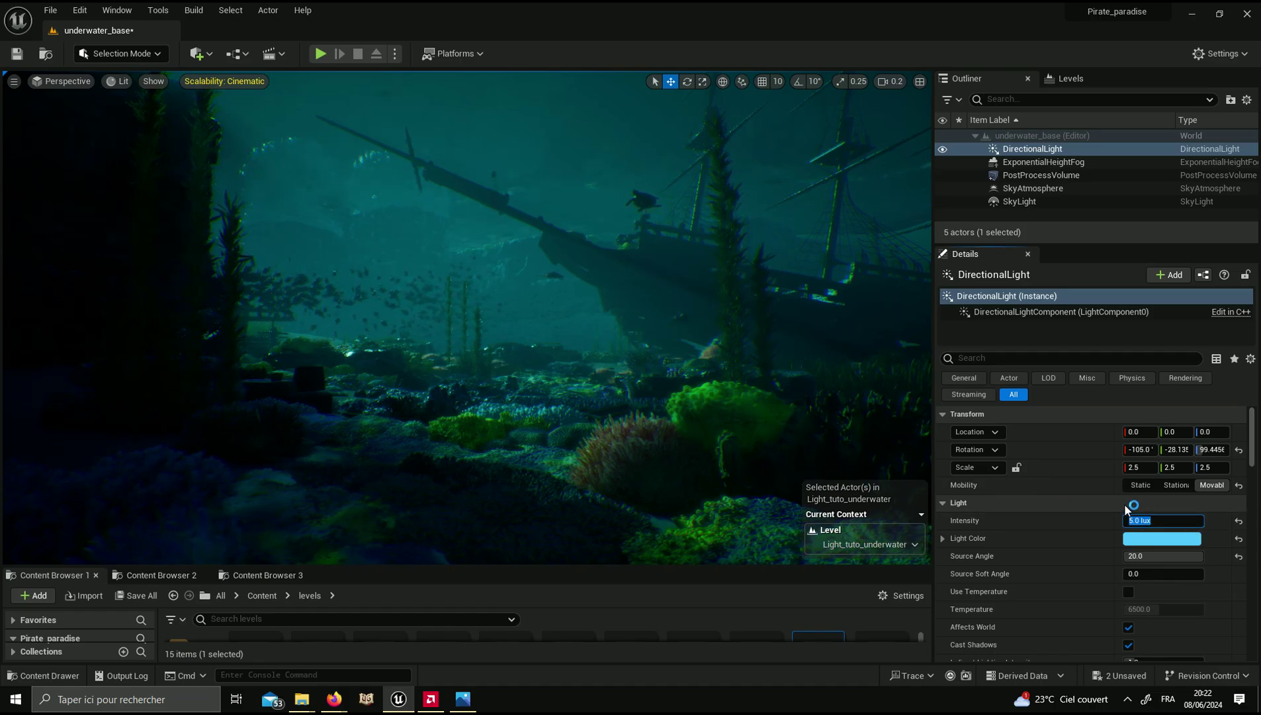
Step: Select the SkyLight and set its Intensity Scale to 2.0 after trying 100 and 1
left_click(1020, 201)
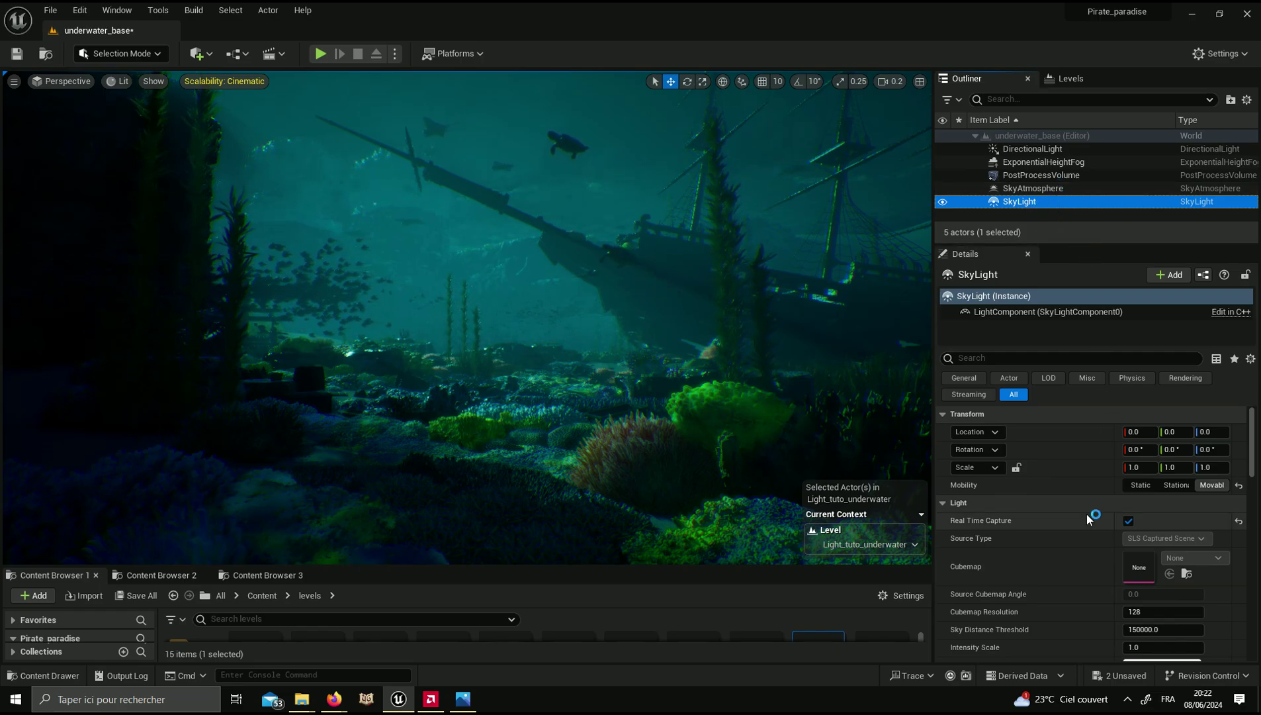
scroll(1090, 523, "down", 3)
left_click(1156, 563)
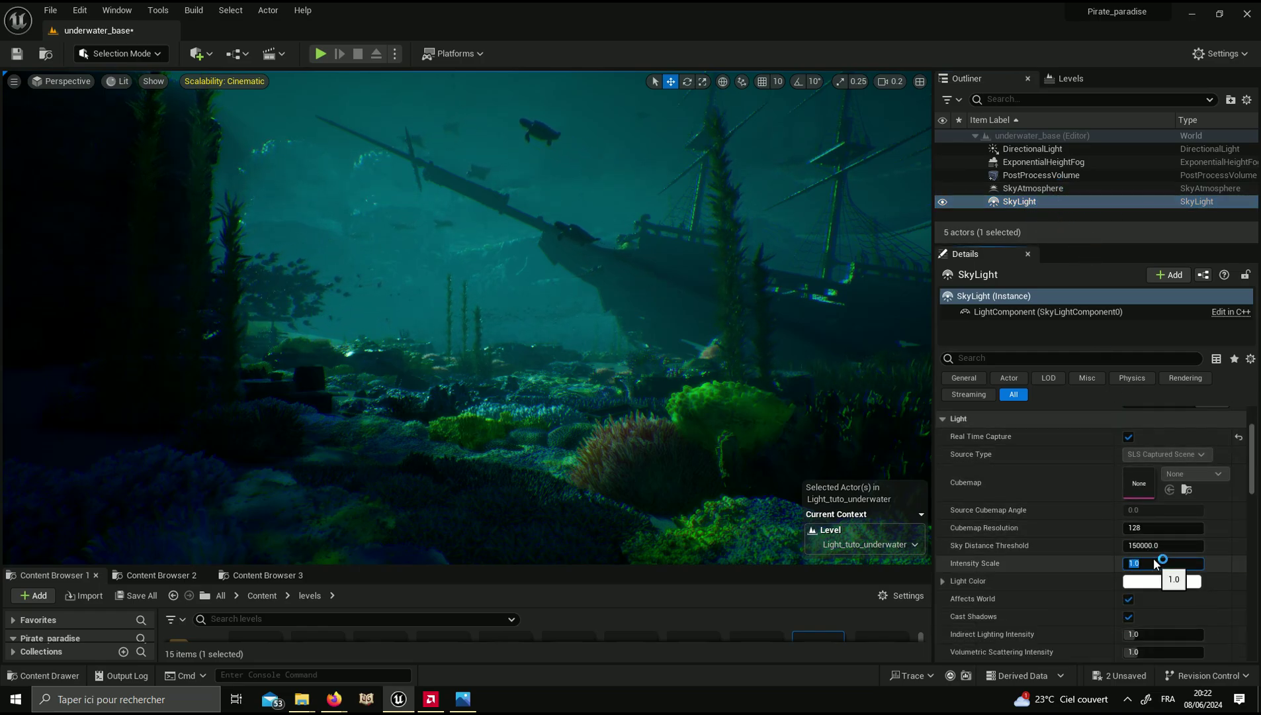
type("10")
key("Return")
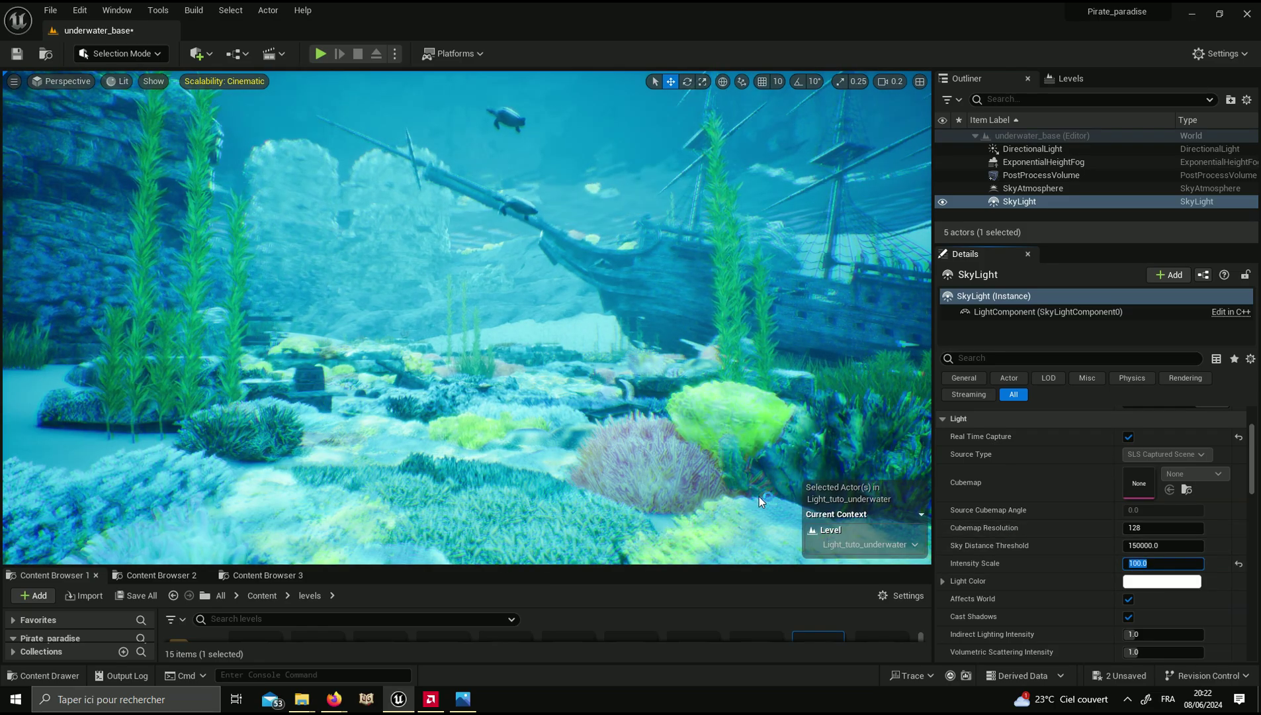
type("1")
key("Return")
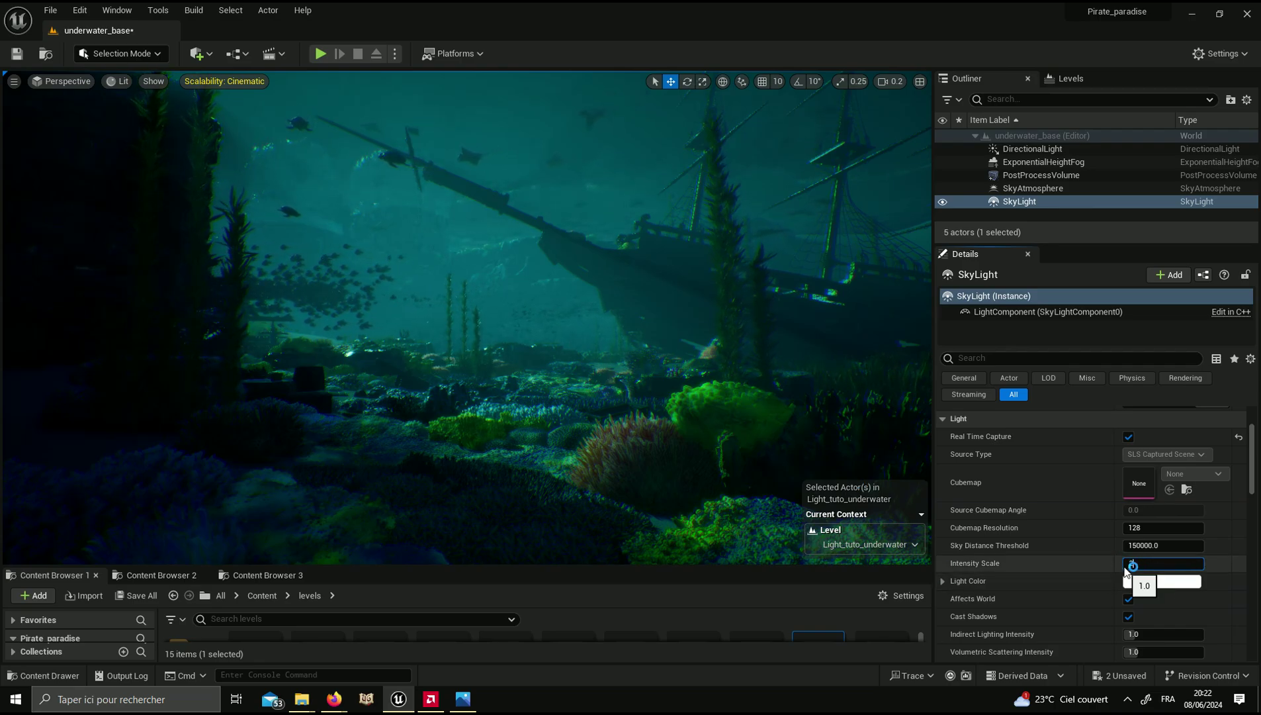
type("2")
key("Return")
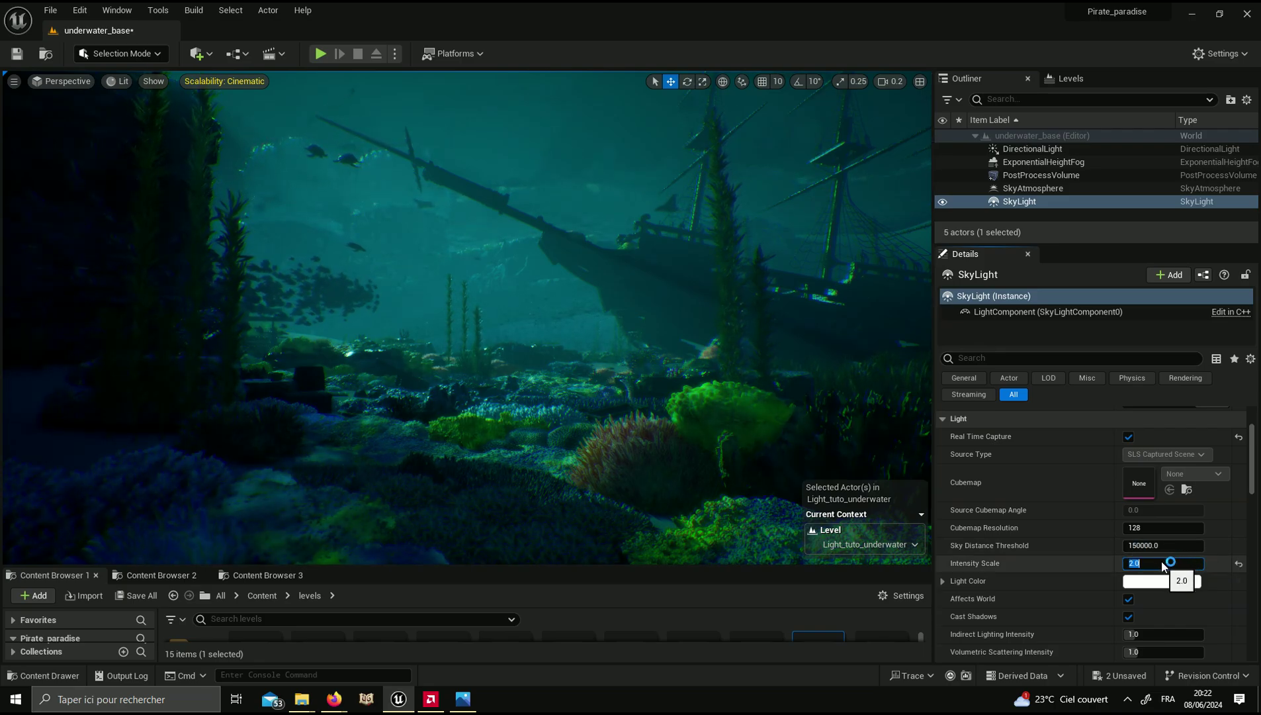
key("Return")
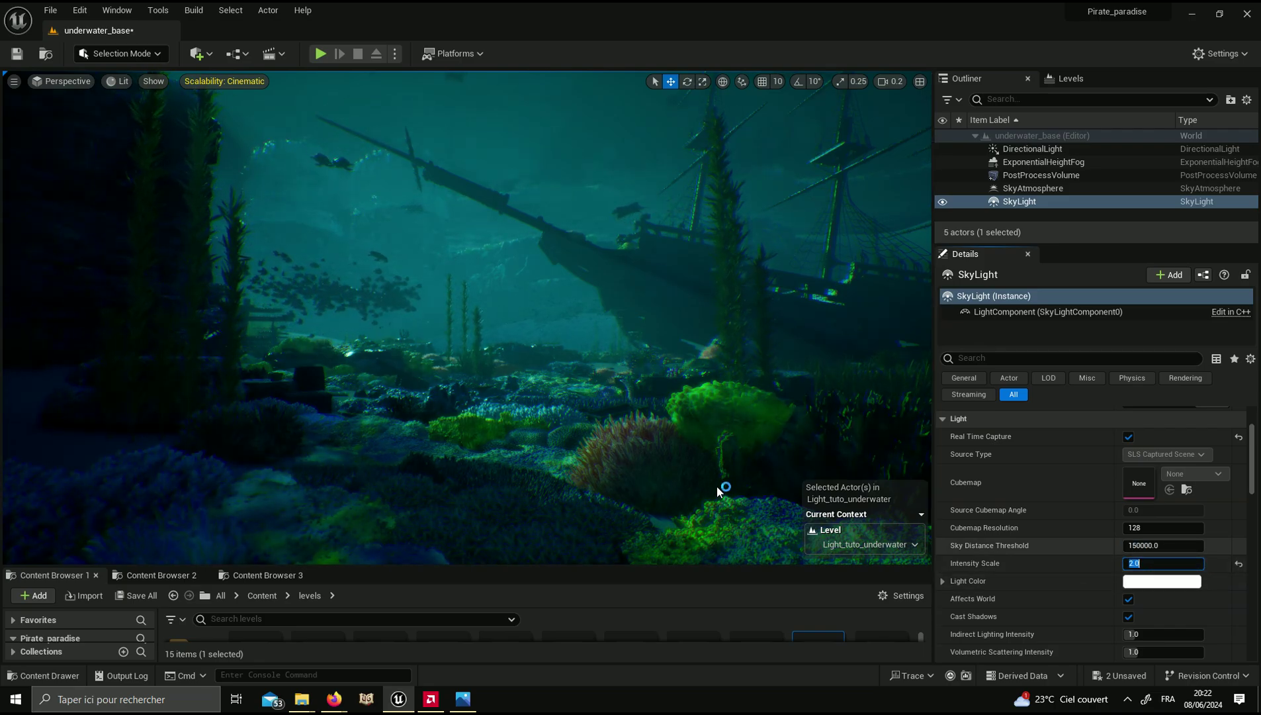
right_click_drag(722, 490, 746, 496)
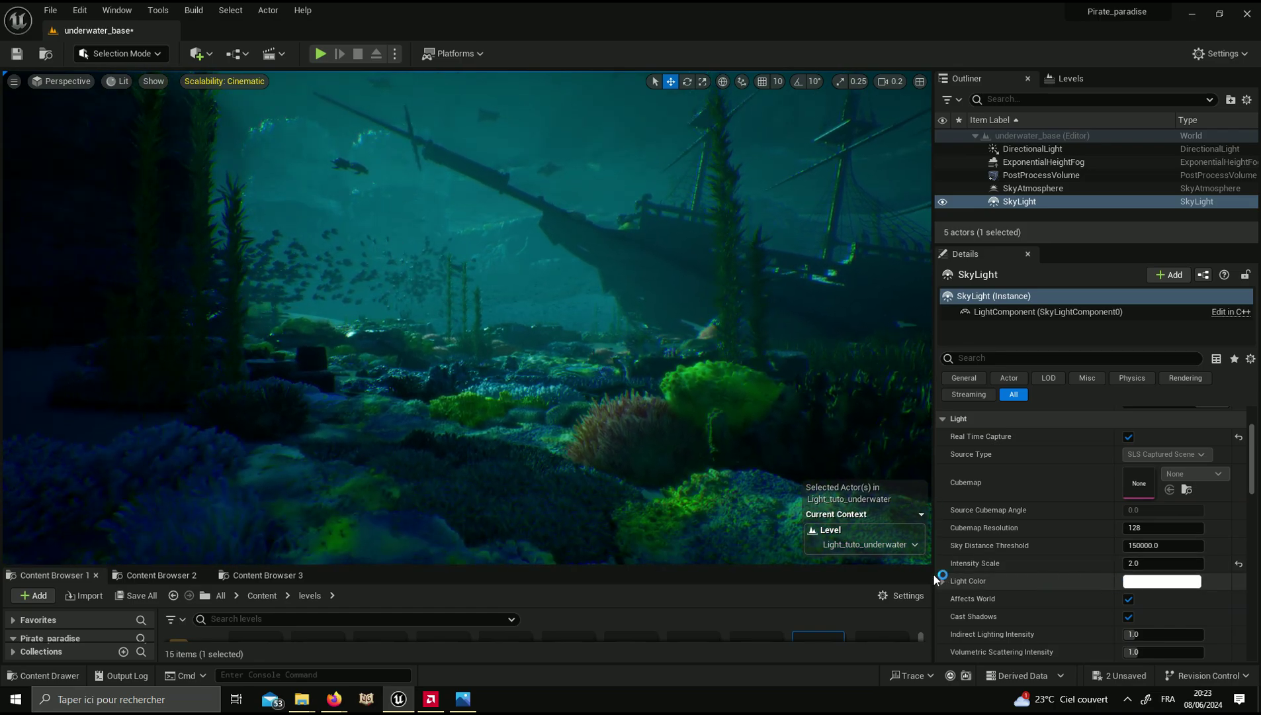
left_click(1146, 582)
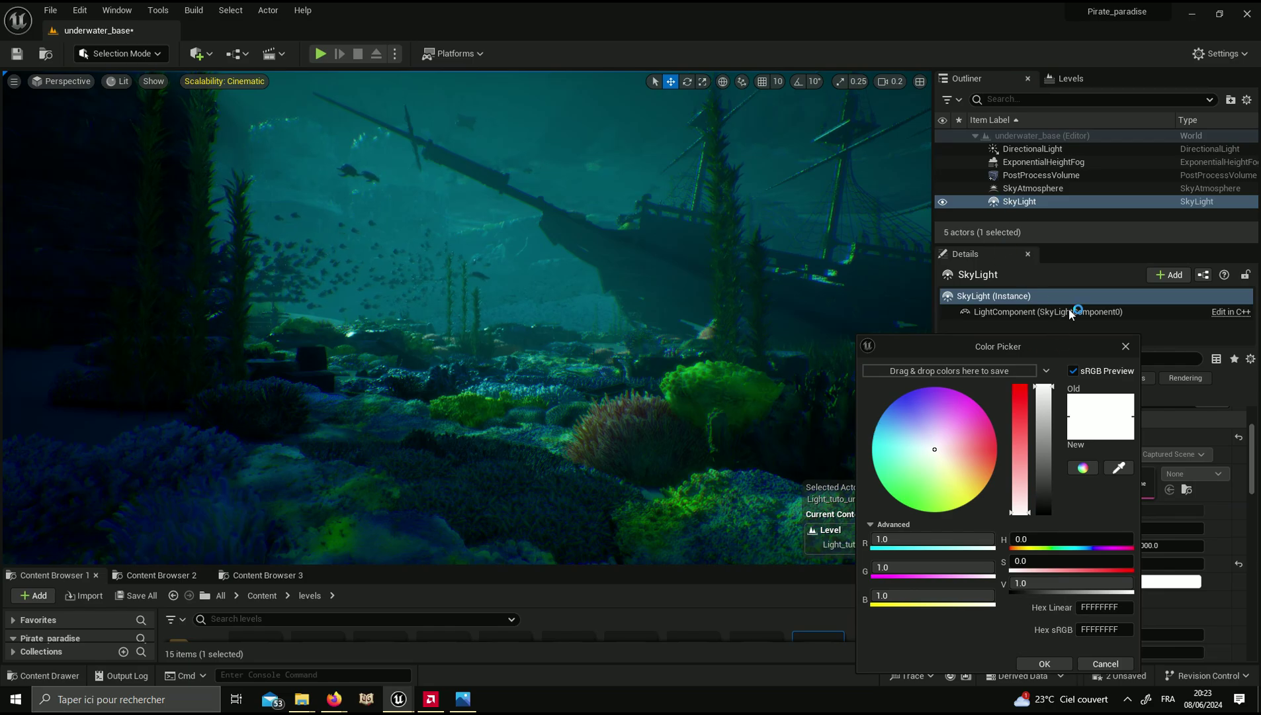
Step: Change the SkyLight's Light Color from white to a pale mint-teal
left_click(1126, 345)
left_click(1158, 581)
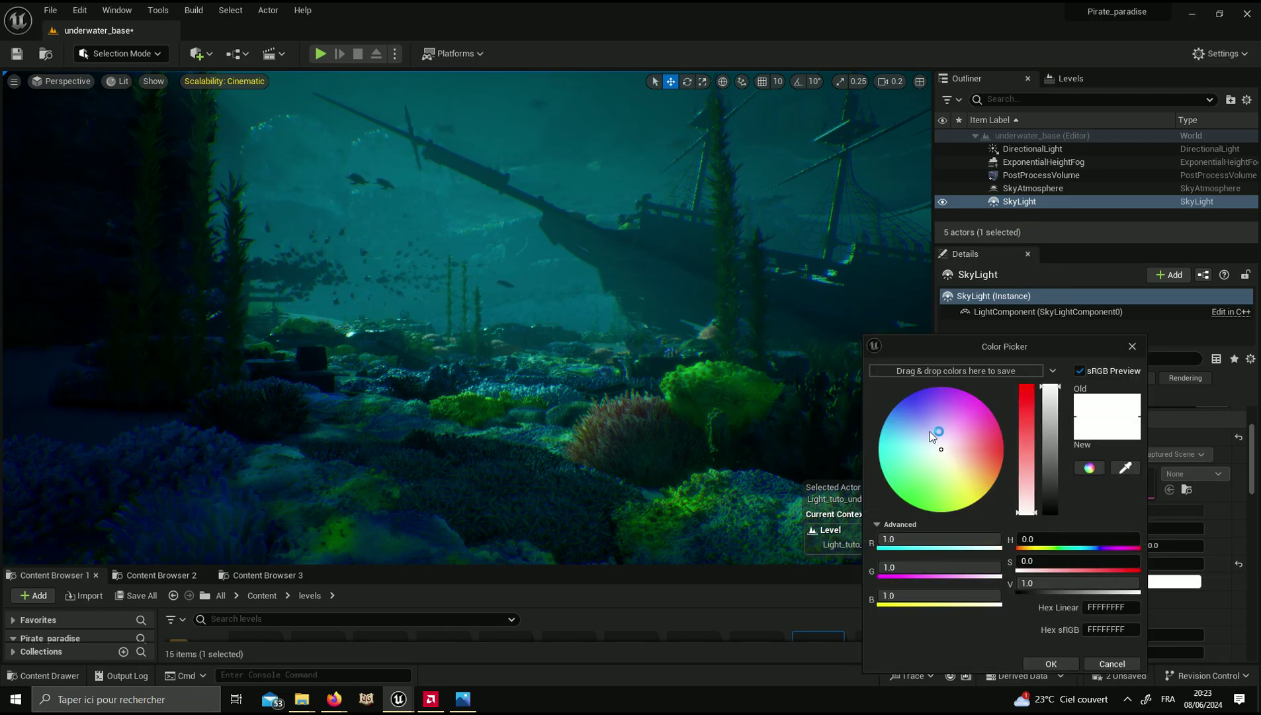
mouse_move(931, 436)
left_mouse_down()
mouse_move(926, 414)
mouse_move(892, 438)
mouse_move(913, 462)
left_mouse_up()
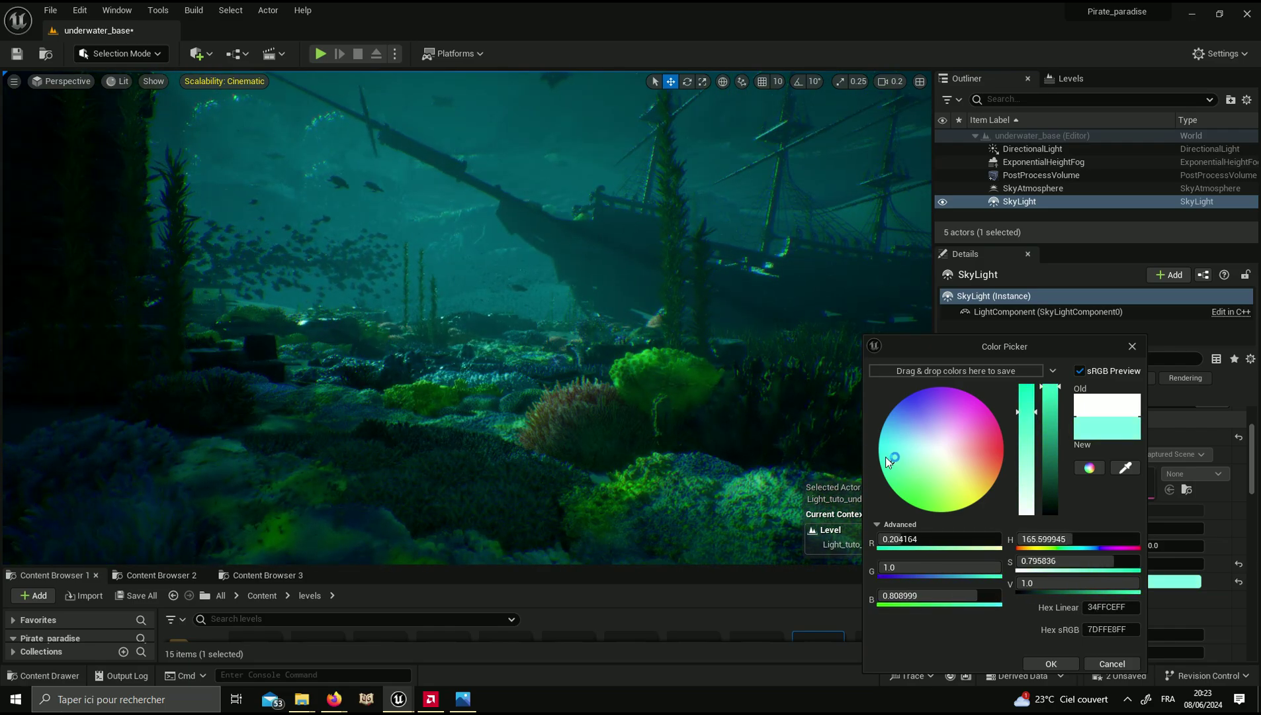
left_click(1051, 662)
left_click(1161, 581)
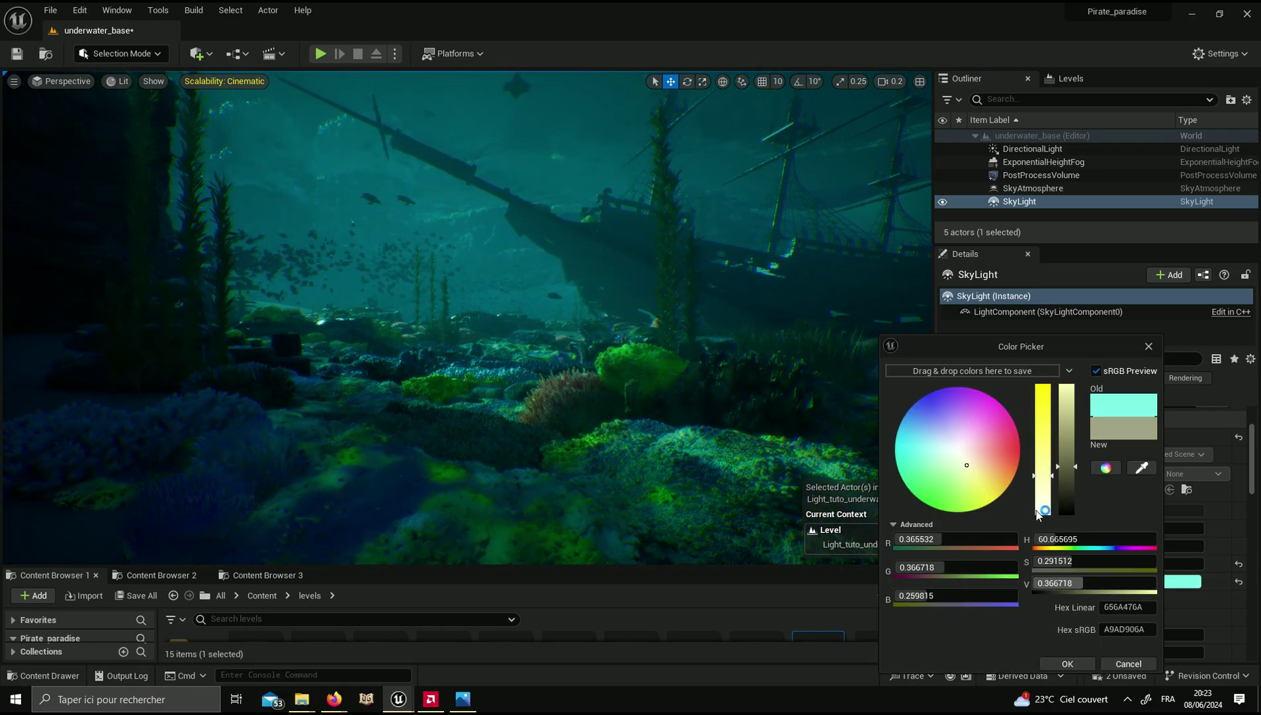
mouse_move(907, 446)
left_mouse_down()
mouse_move(921, 437)
mouse_move(913, 473)
left_mouse_up()
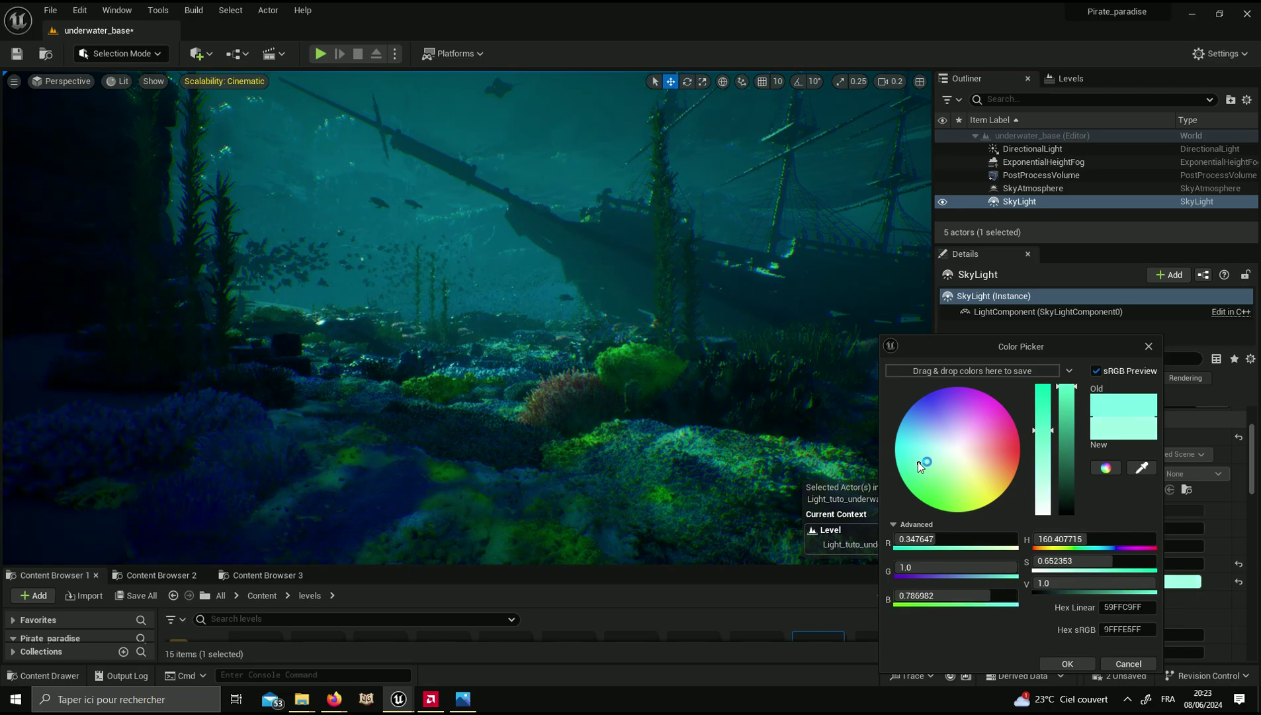
left_click(1069, 663)
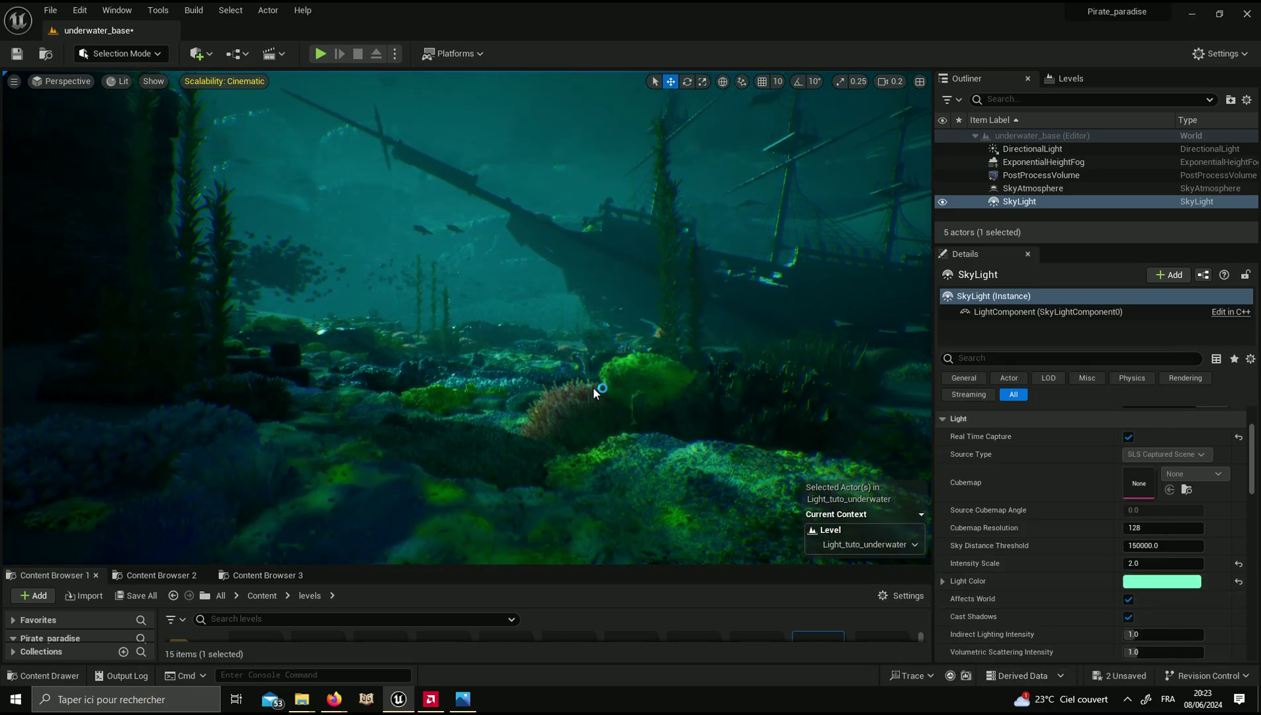
Step: Select the ExponentialHeightFog and trial a blue-teal volumetric Albedo, then cancel it
left_click(1019, 163)
scroll(1117, 529, "down", 2)
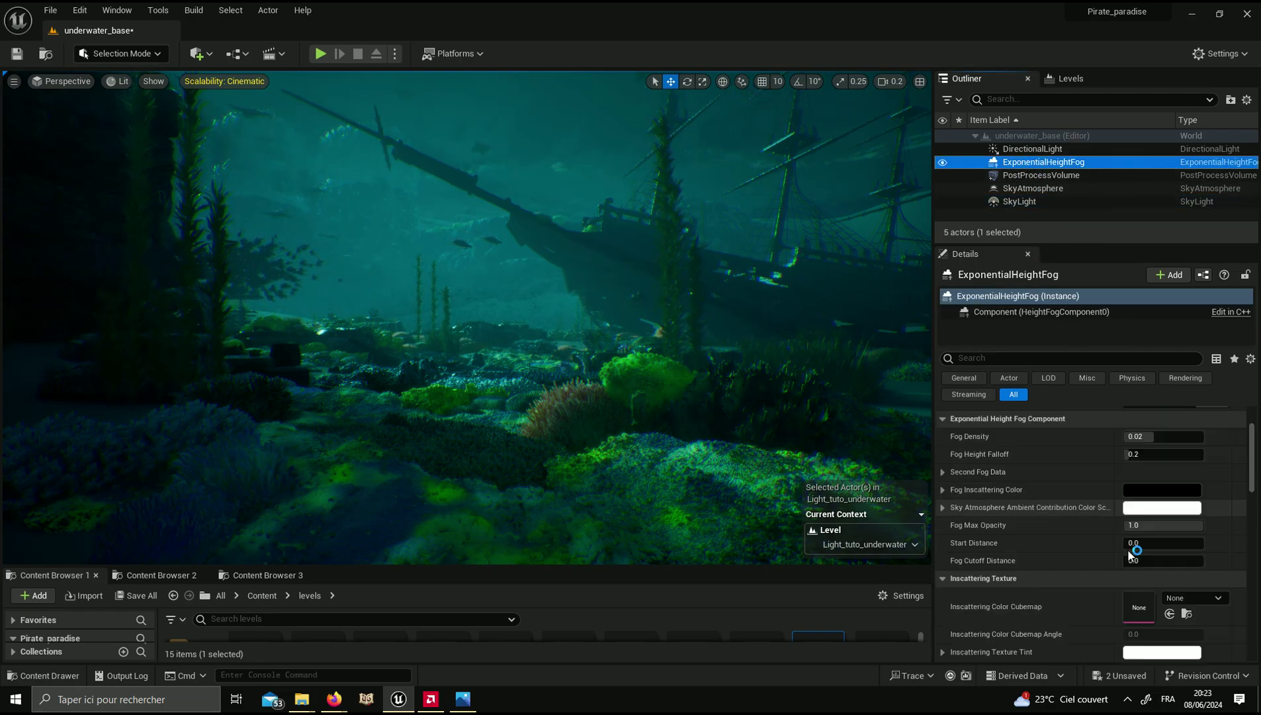
scroll(1117, 536, "down", 2)
scroll(1117, 555, "down", 2)
scroll(1116, 555, "down", 2)
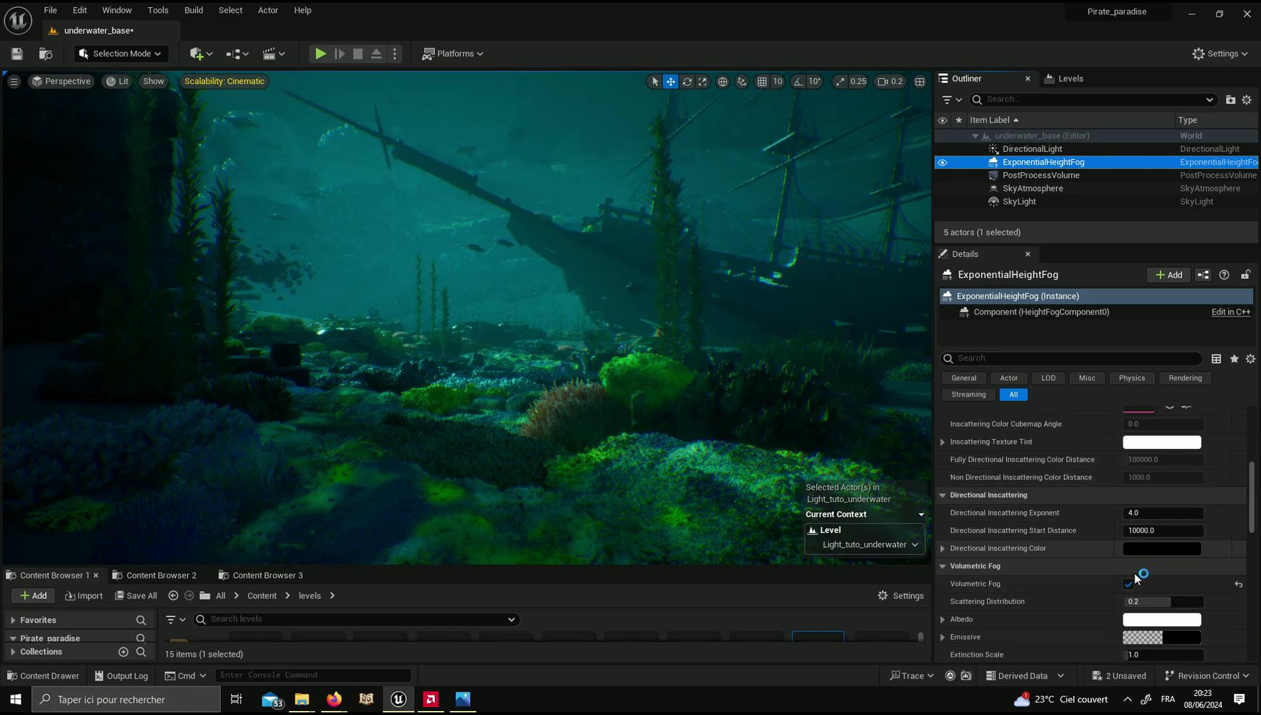
scroll(1125, 555, "down", 2)
left_click(1149, 620)
left_click(898, 400)
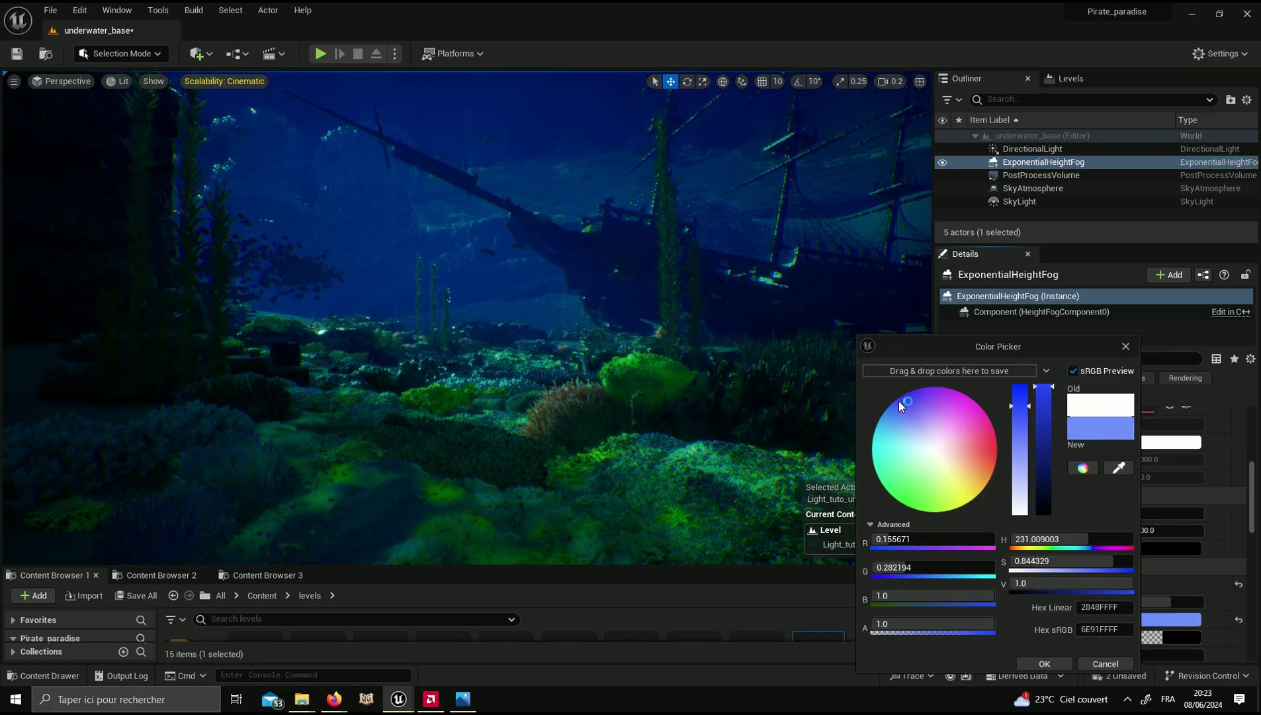
left_click(1050, 447)
left_click_drag(1049, 449, 1051, 502)
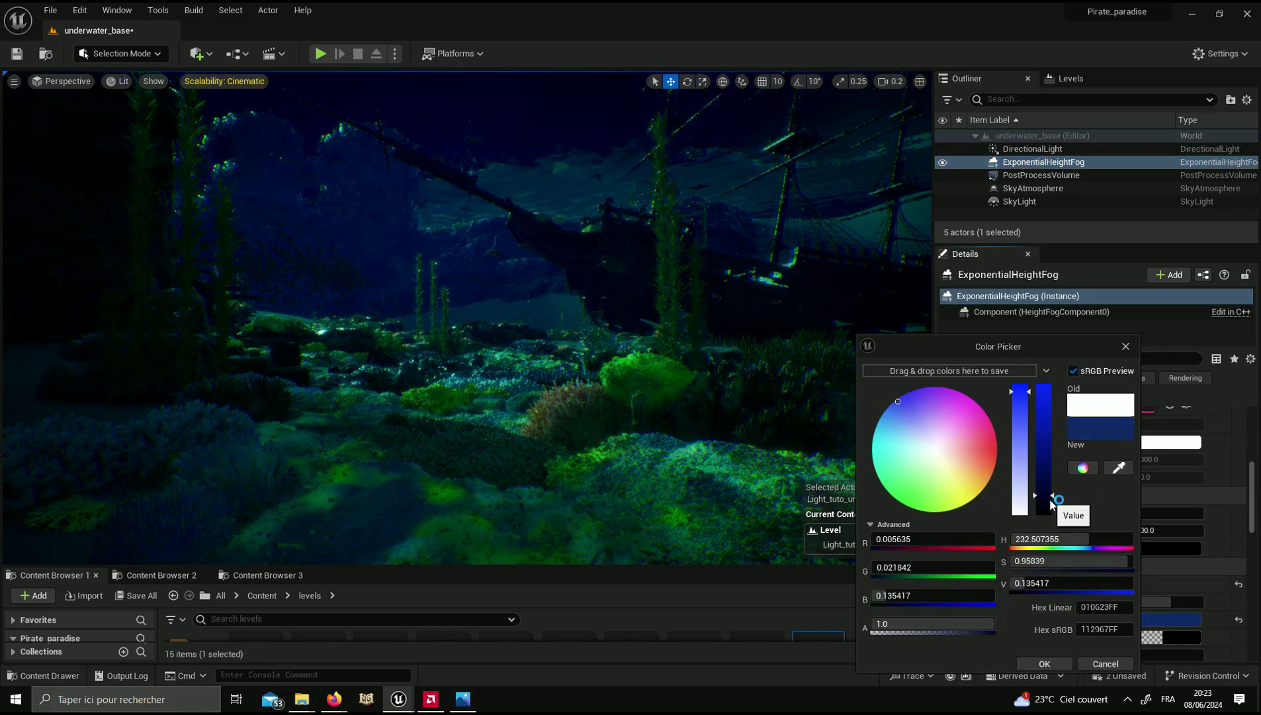
left_click_drag(903, 434, 889, 457)
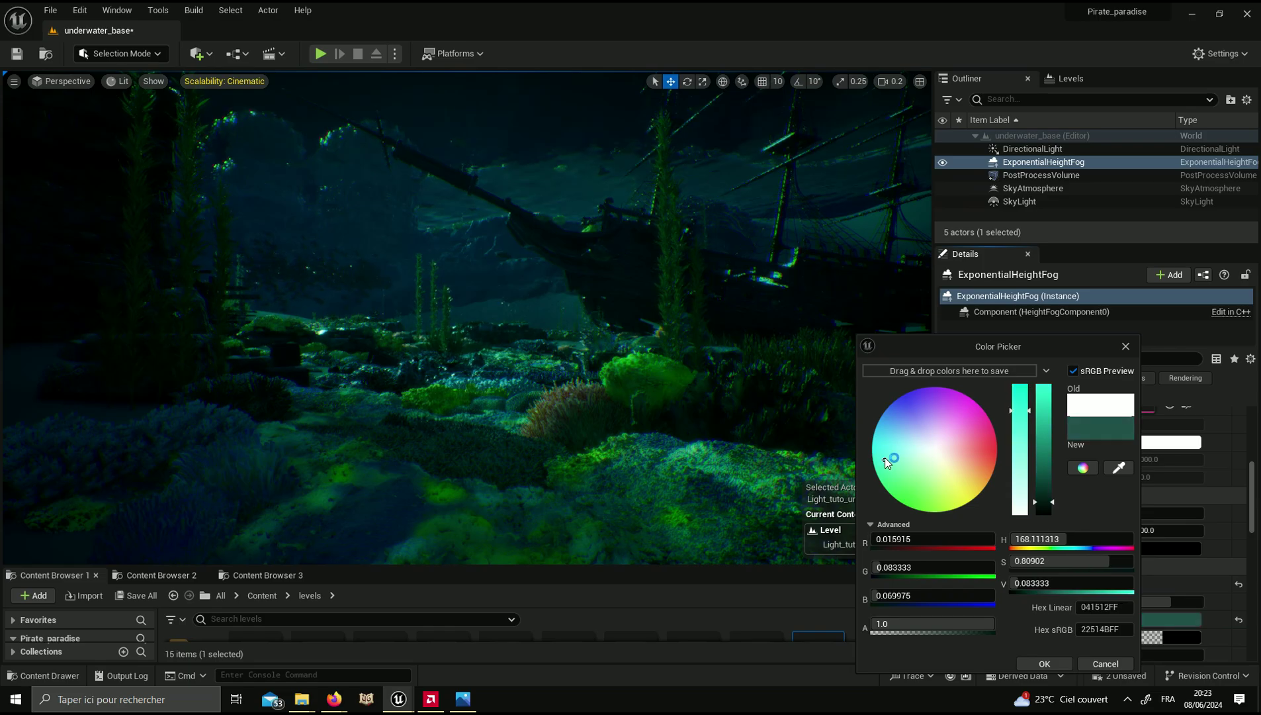
left_click(1106, 663)
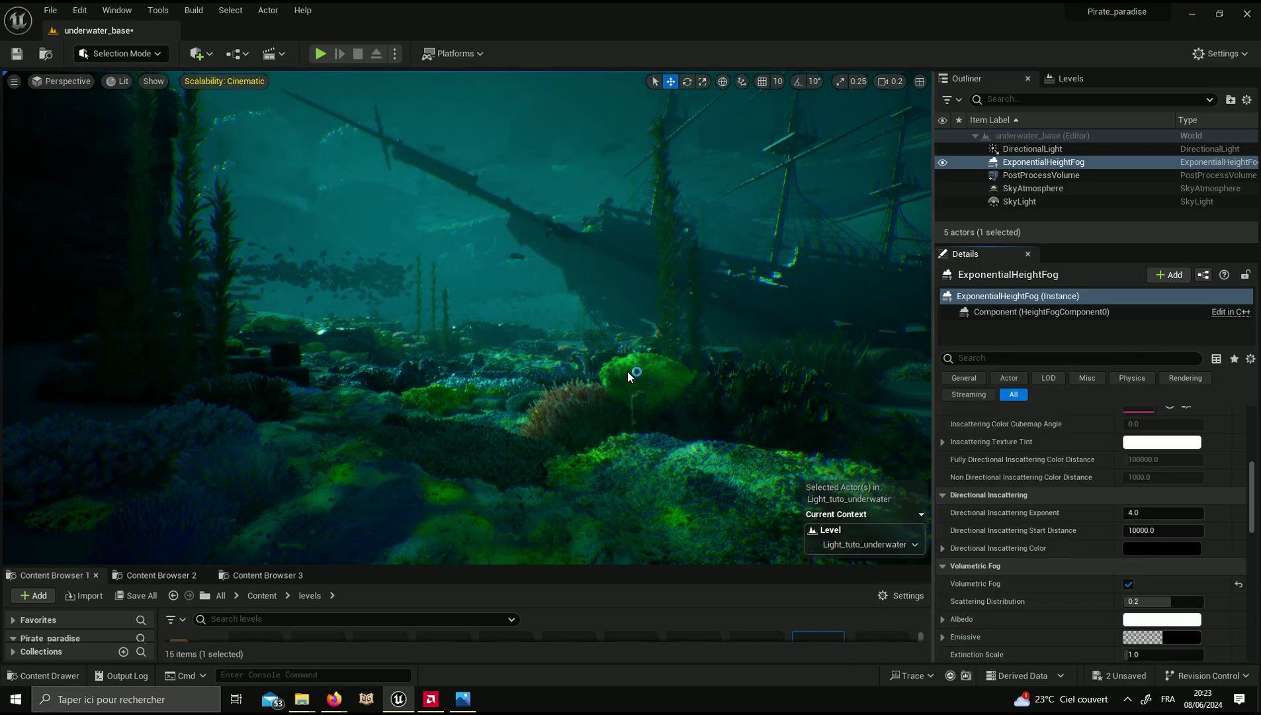
Step: Trial warm and cyan Fog Inscattering Colors, then cancel without changes
scroll(1118, 509, "up", 3)
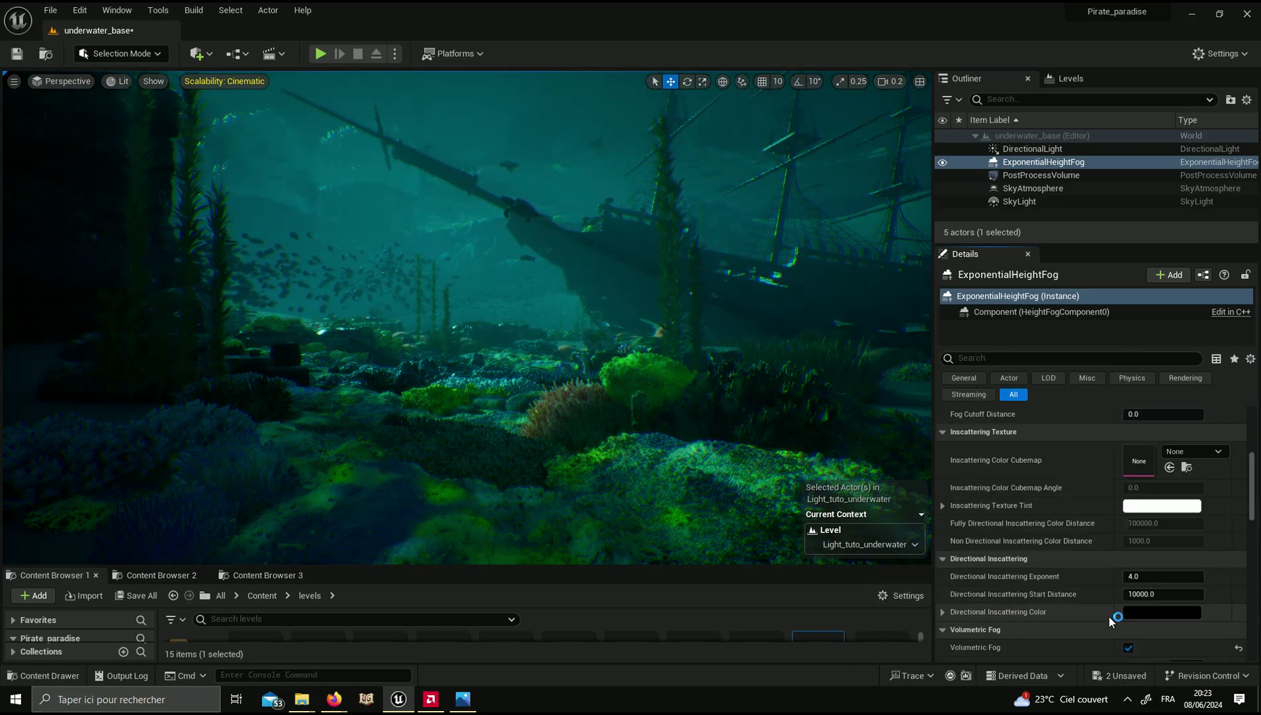
scroll(1112, 555, "up", 5)
scroll(1138, 596, "up", 4)
scroll(1143, 599, "down", 1)
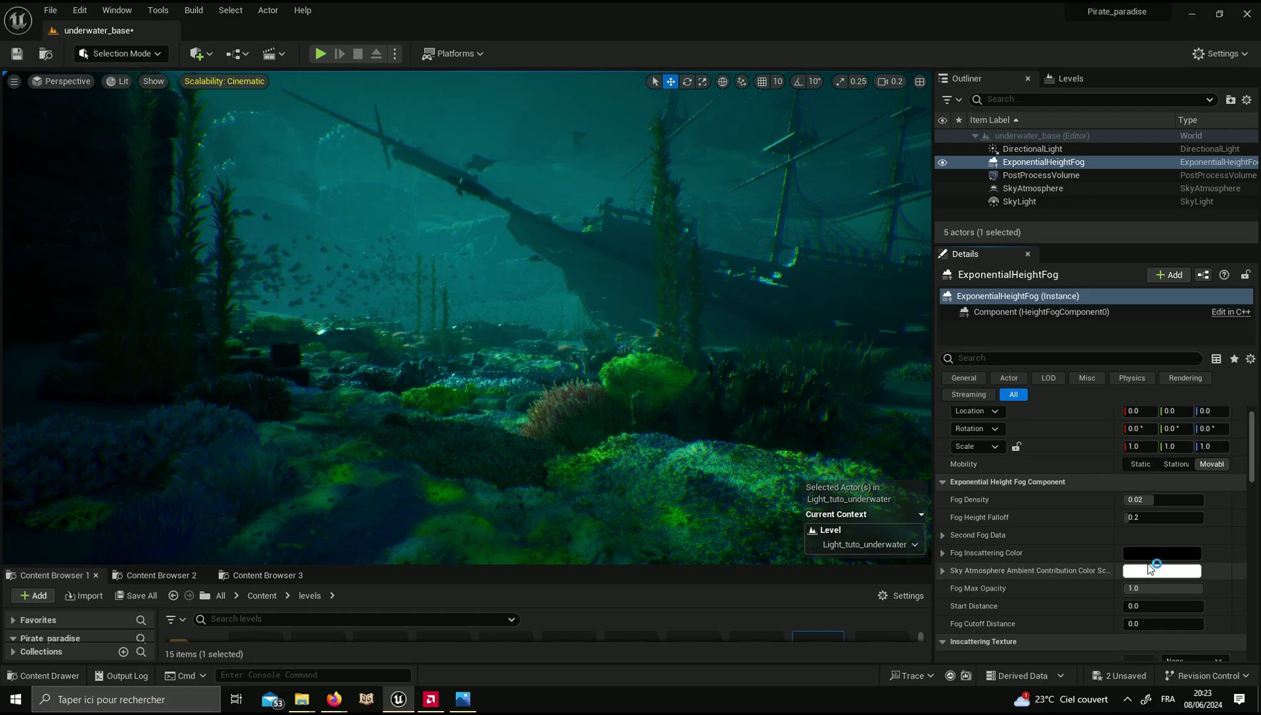
left_click(1155, 554)
mouse_move(912, 417)
left_mouse_down()
mouse_move(938, 420)
mouse_move(993, 467)
left_mouse_up()
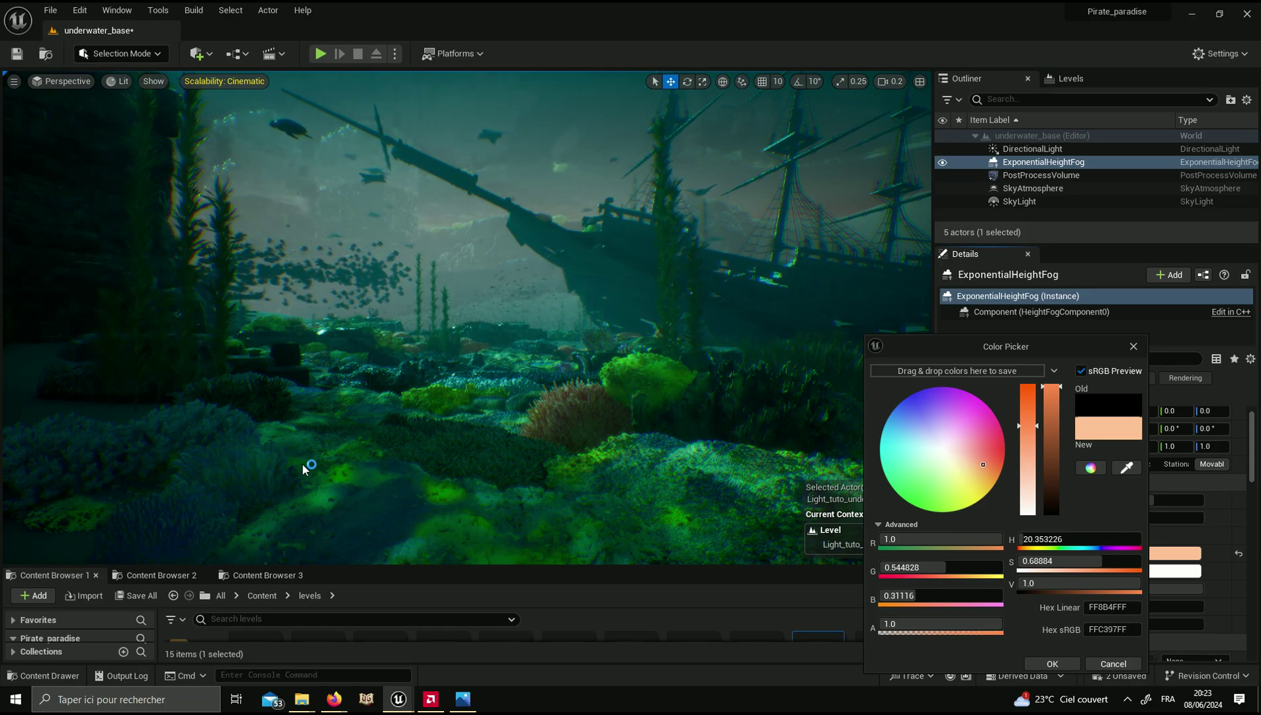
mouse_move(901, 459)
left_mouse_down()
mouse_move(882, 467)
mouse_move(911, 486)
mouse_move(909, 417)
mouse_move(882, 464)
left_mouse_up()
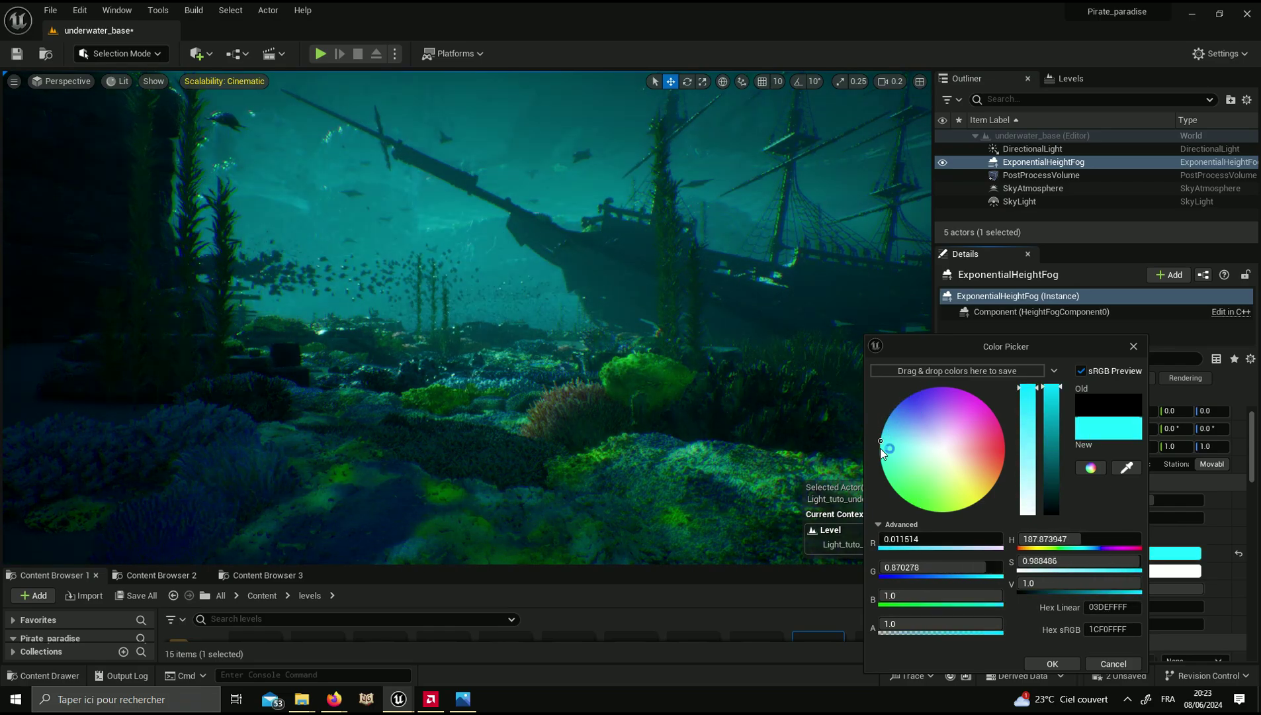
left_click(1114, 663)
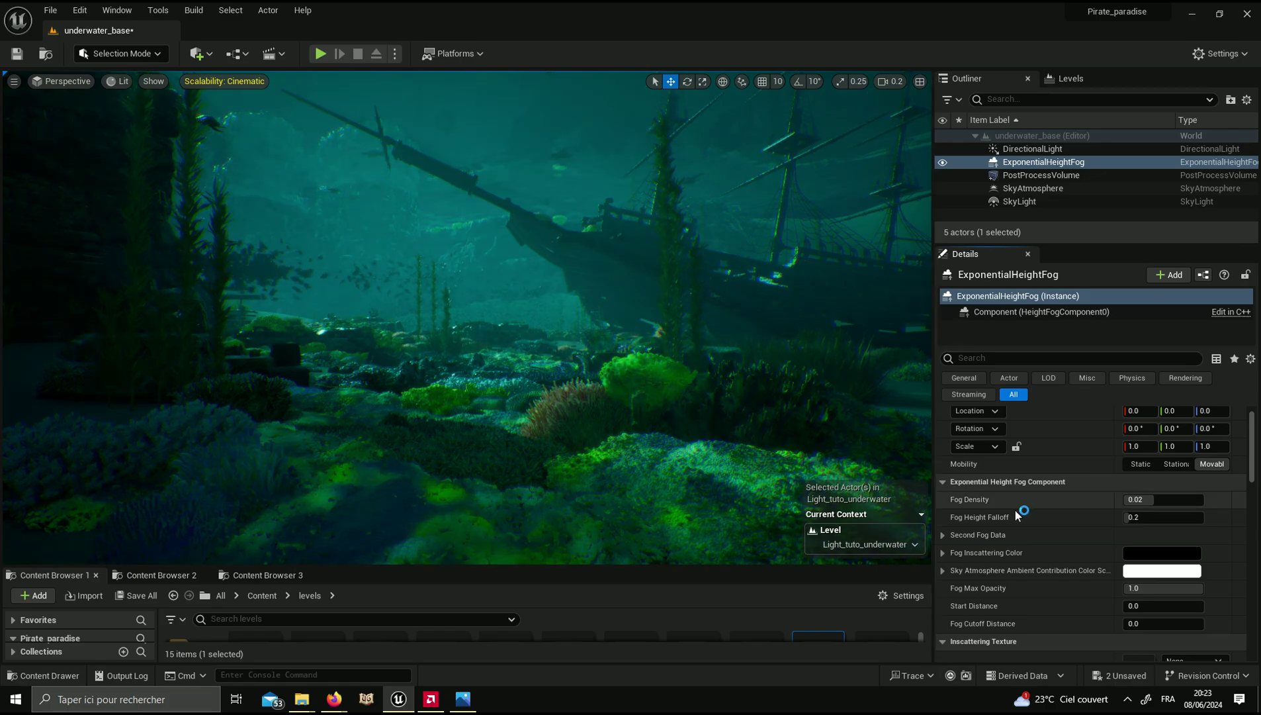
Step: Trial a cyan Sky Atmosphere Ambient Contribution colour twice, cancelling both times
left_click(1167, 570)
left_click(900, 431)
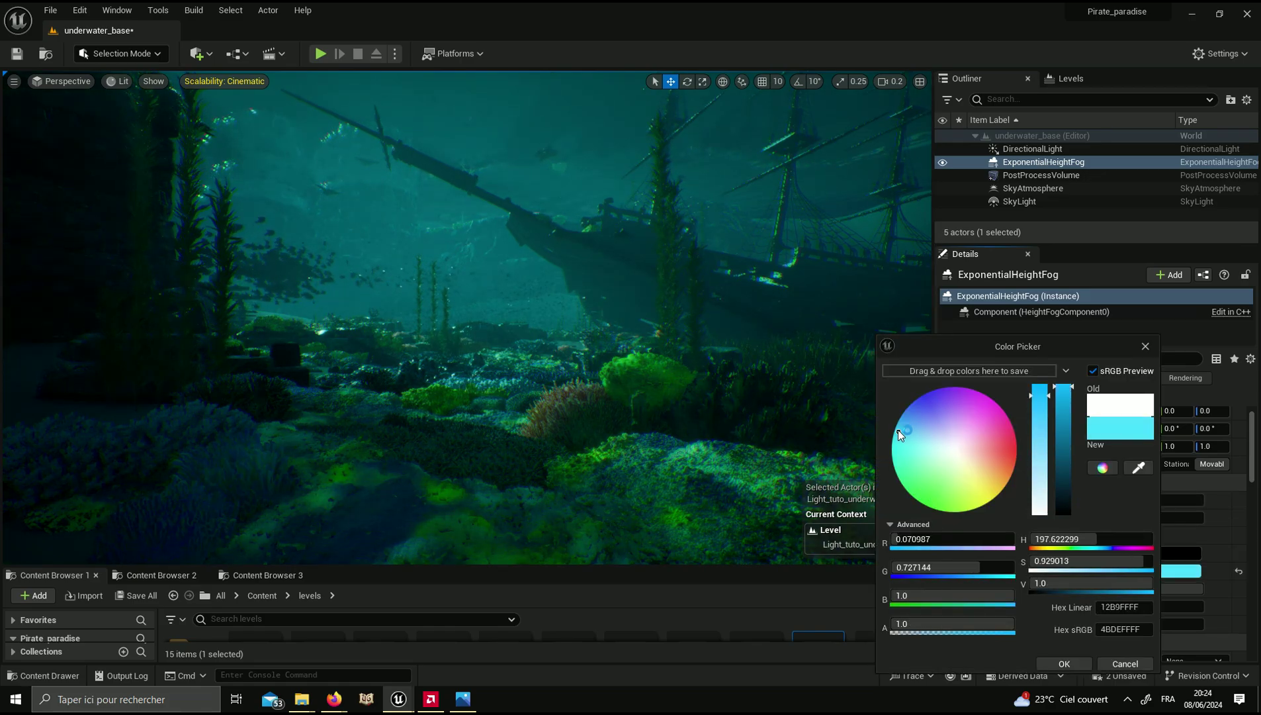
left_click(1116, 659)
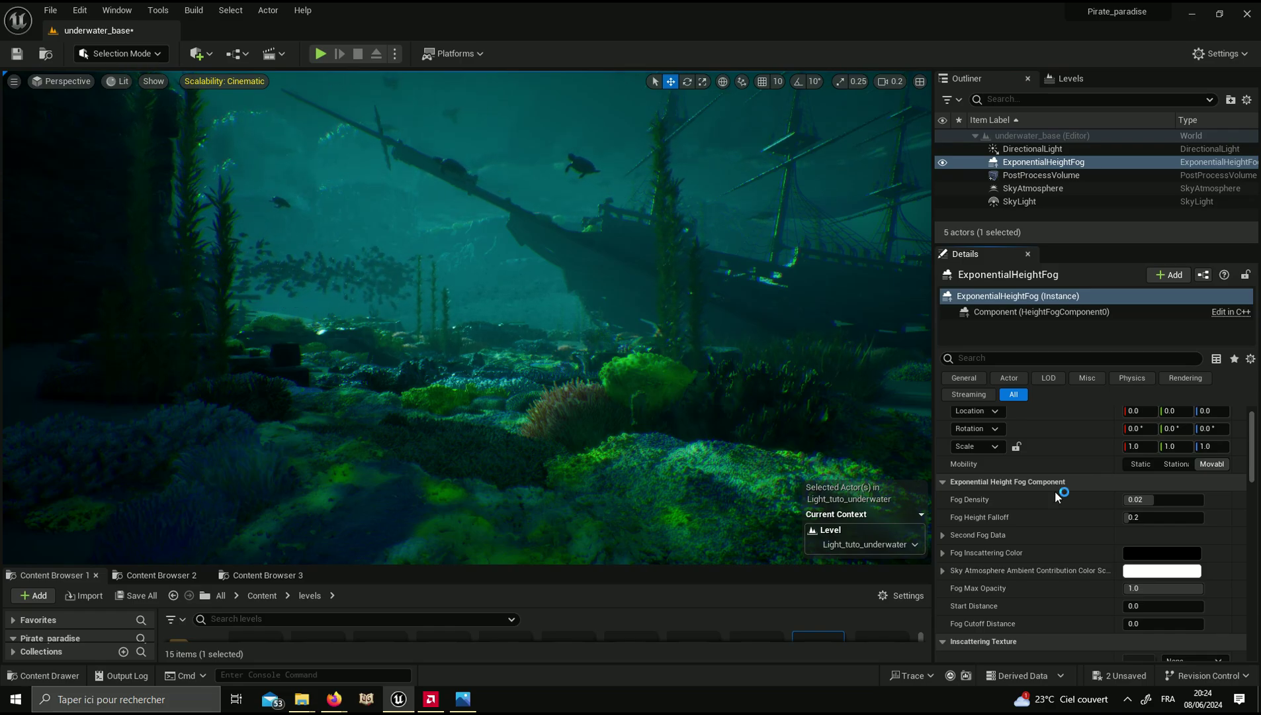
left_click(1159, 573)
mouse_move(925, 460)
left_mouse_down()
mouse_move(910, 455)
mouse_move(911, 421)
left_mouse_up()
left_click(1131, 657)
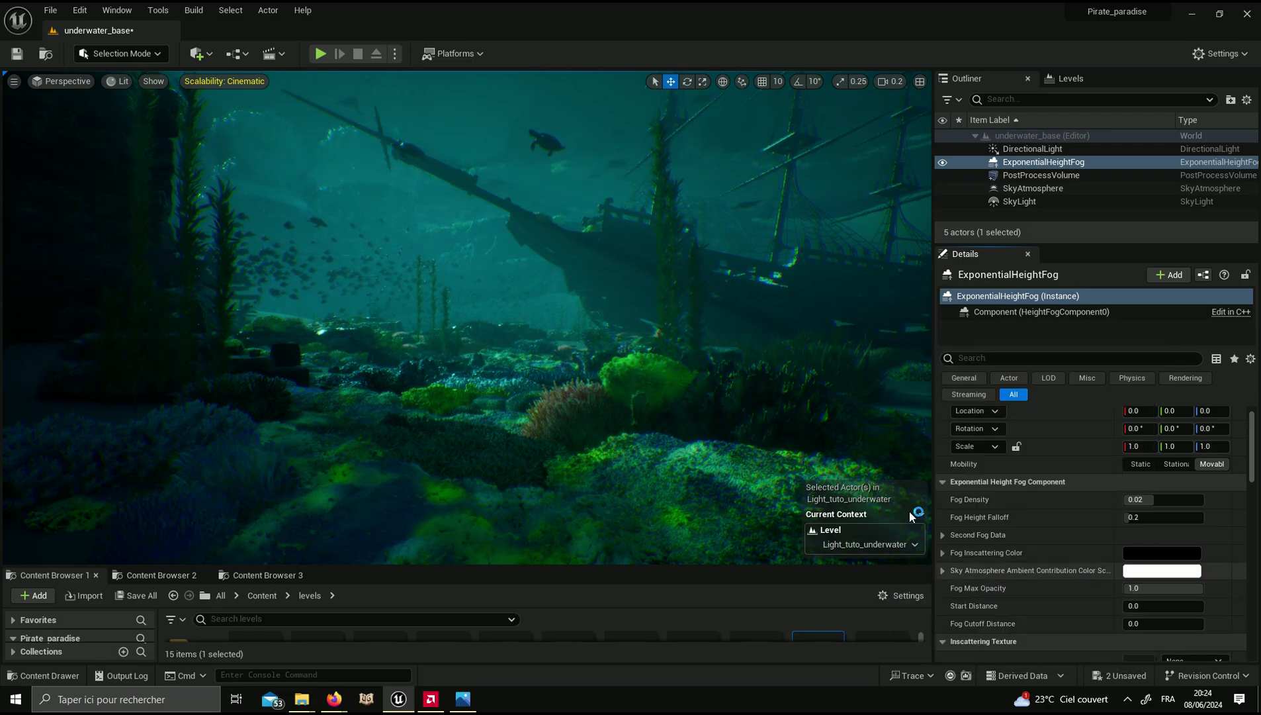
Step: Select the DirectionalLight and try an Indirect Lighting Intensity of 10
left_click_drag(1061, 243, 1033, 283)
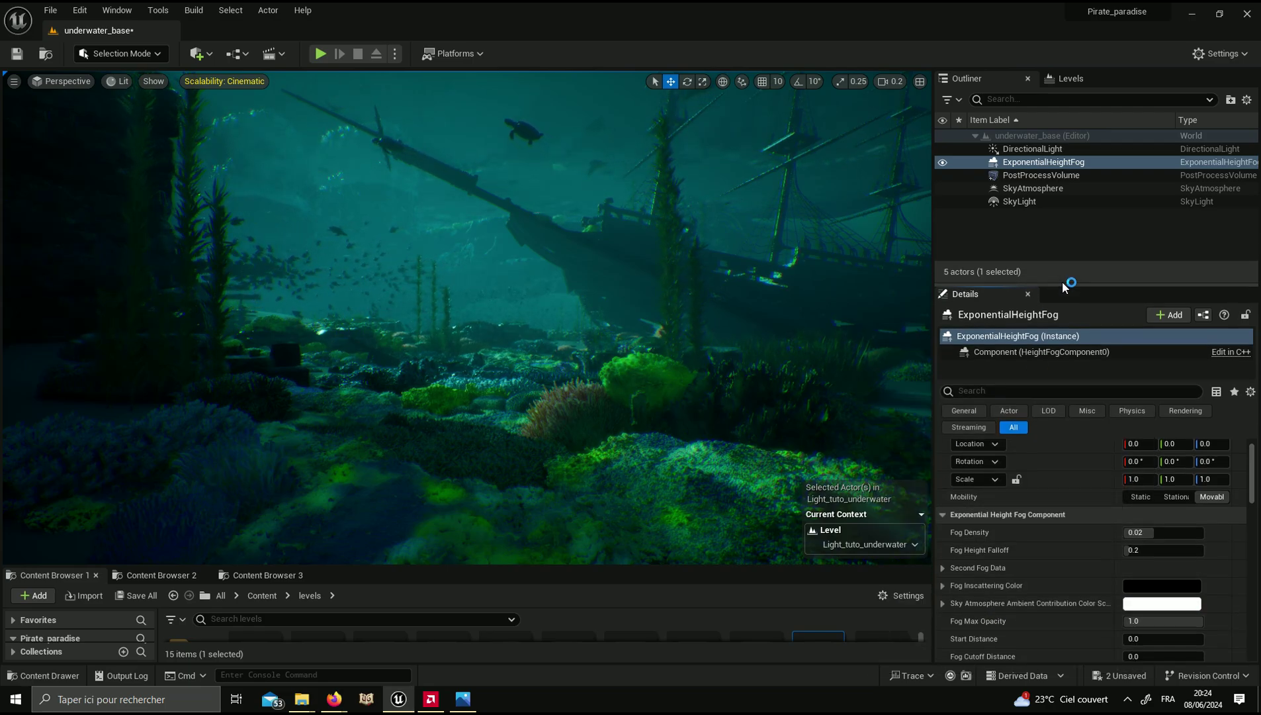
left_click(1023, 176)
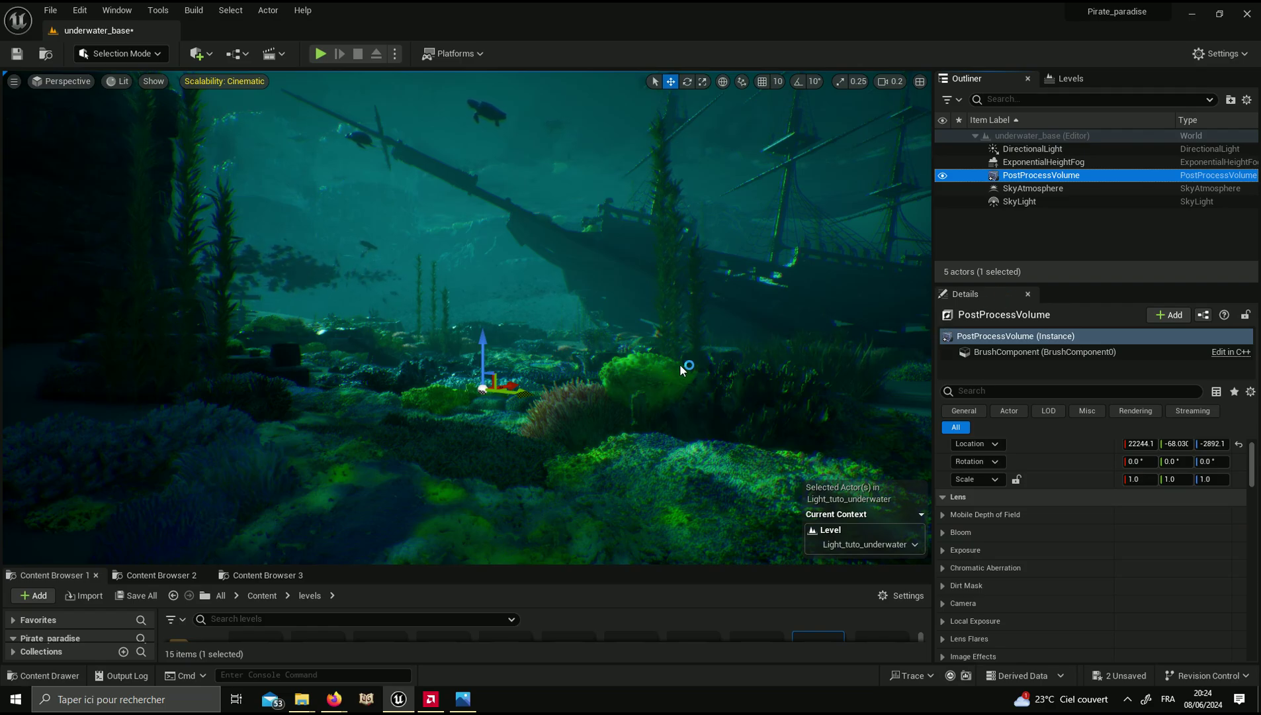
key("Escape")
right_click_drag(583, 346, 511, 316)
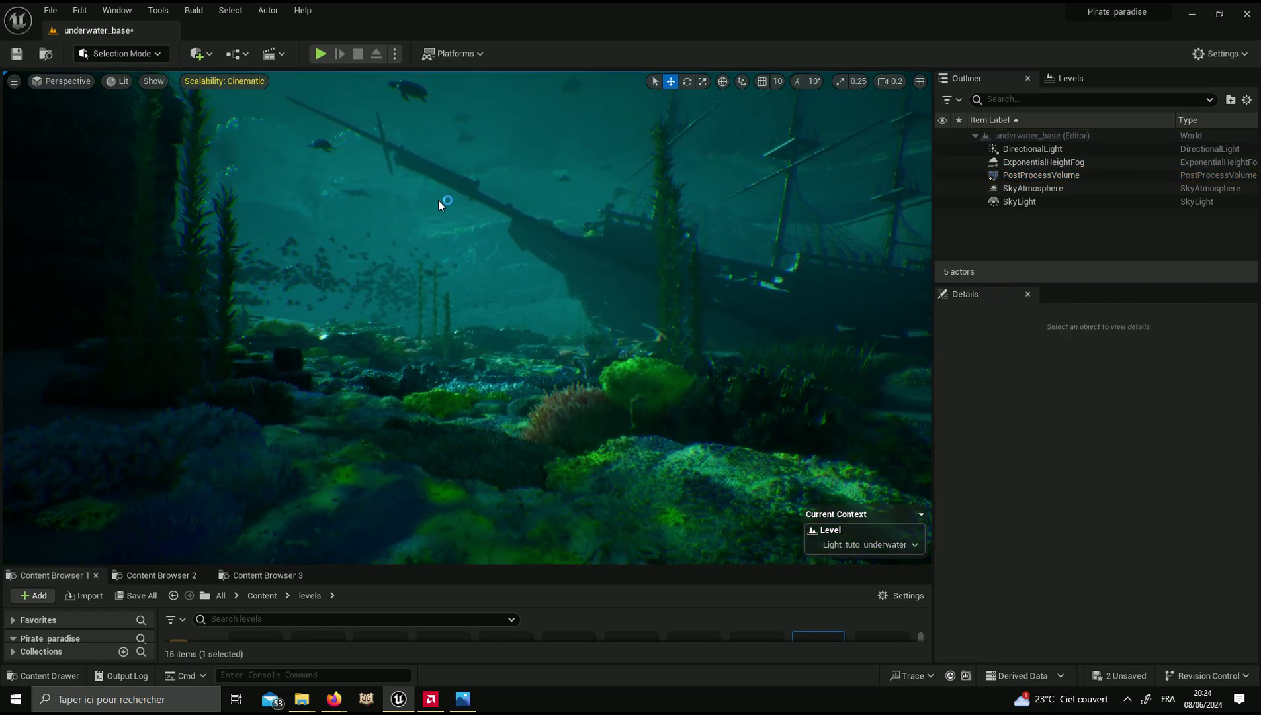
left_click(1022, 149)
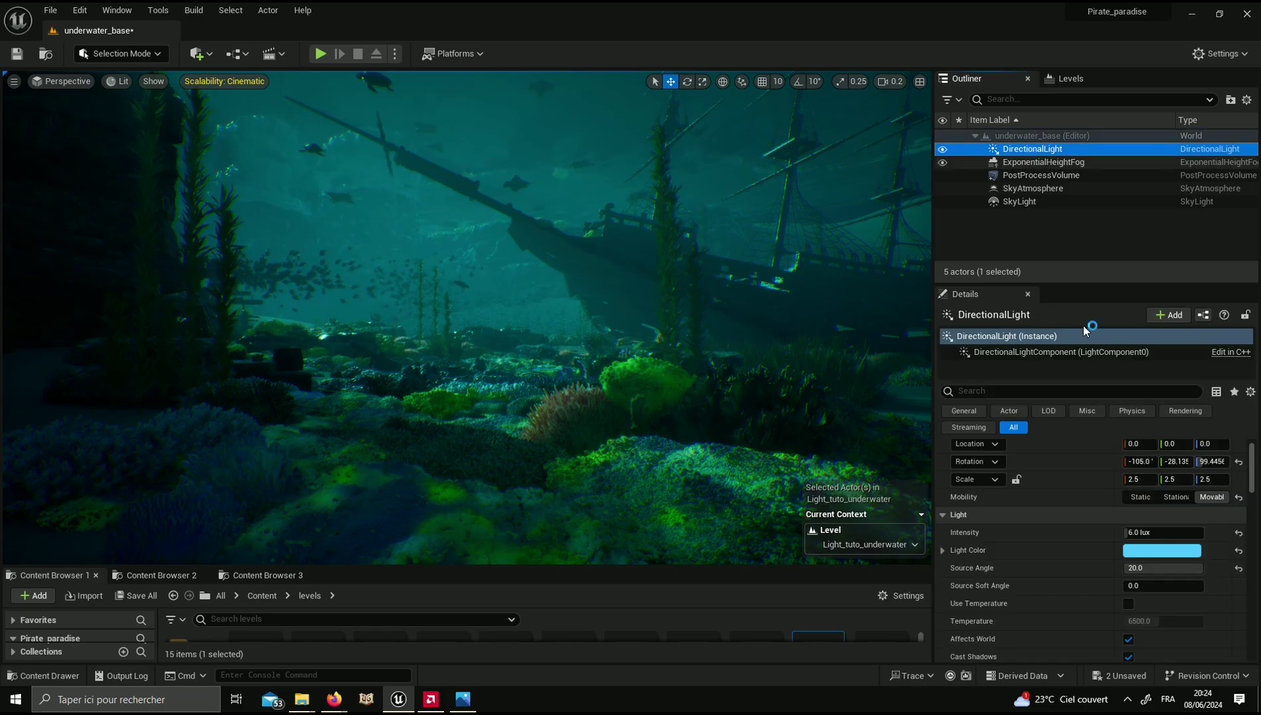
scroll(1171, 549, "down", 4)
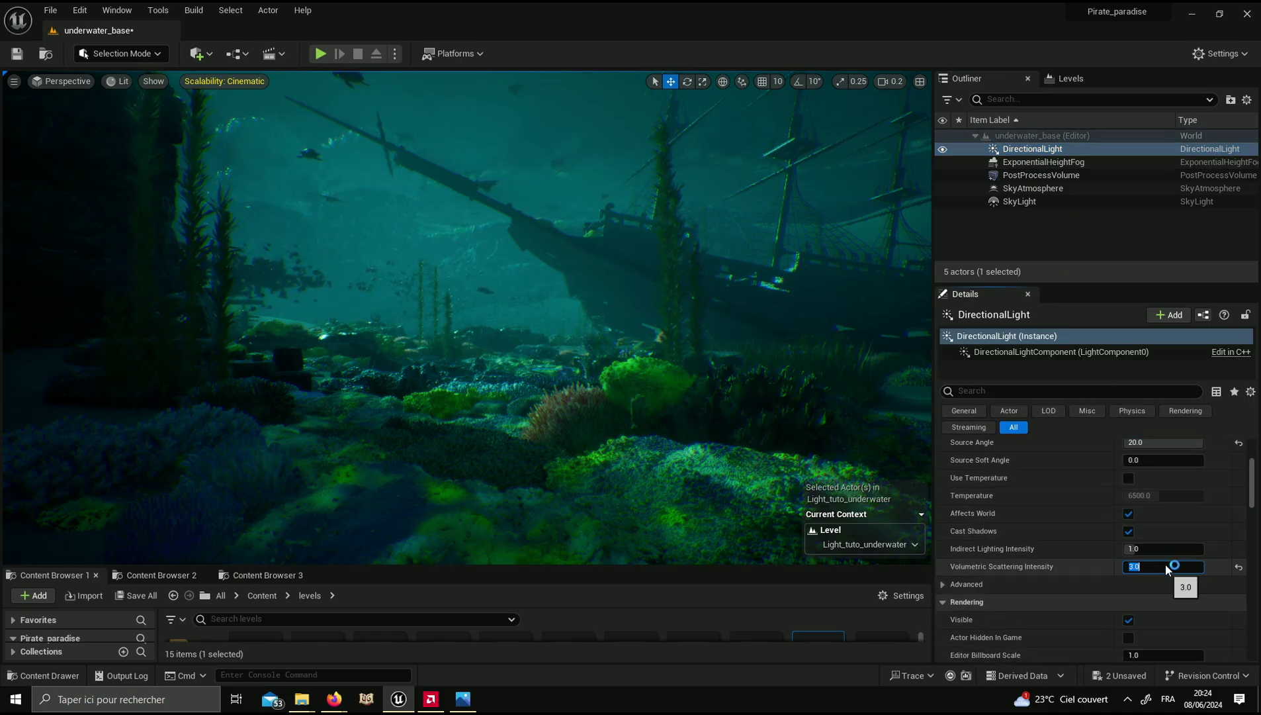
left_click(1166, 550)
type("10")
key("Return")
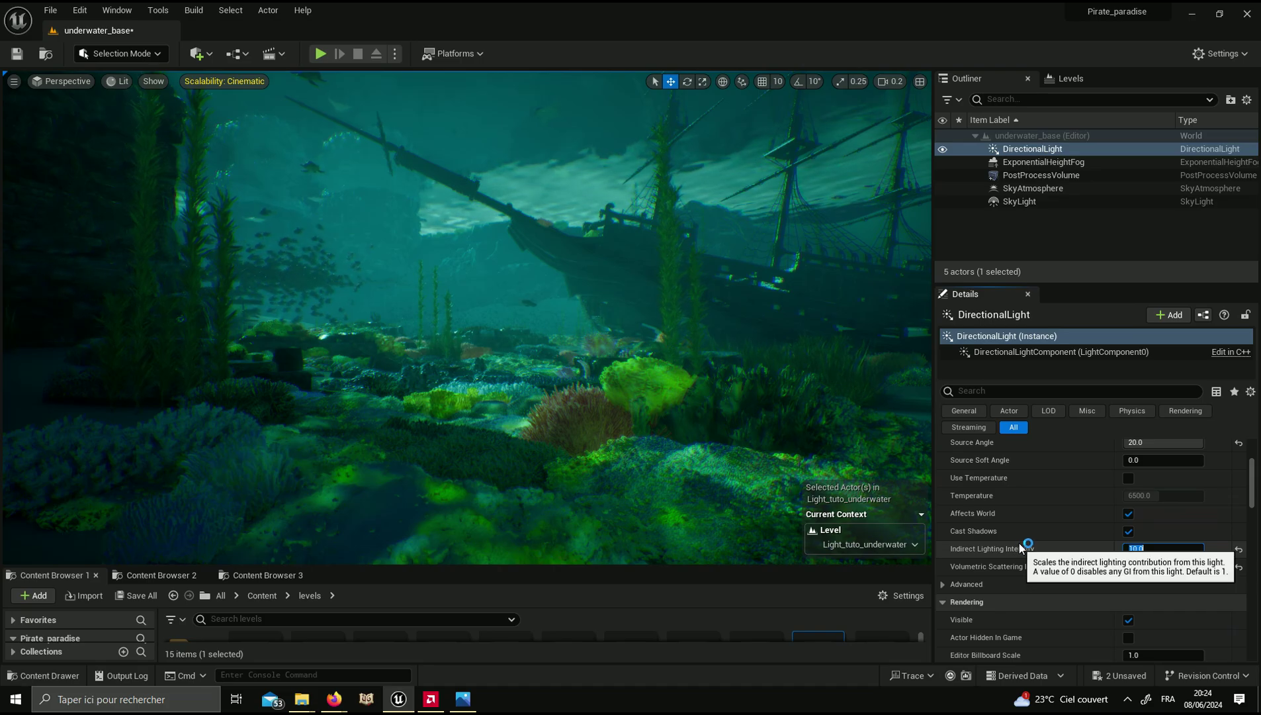
Step: Settle Indirect Lighting Intensity at 4.0 and toggle the light's visibility to compare
type("1")
key("Return")
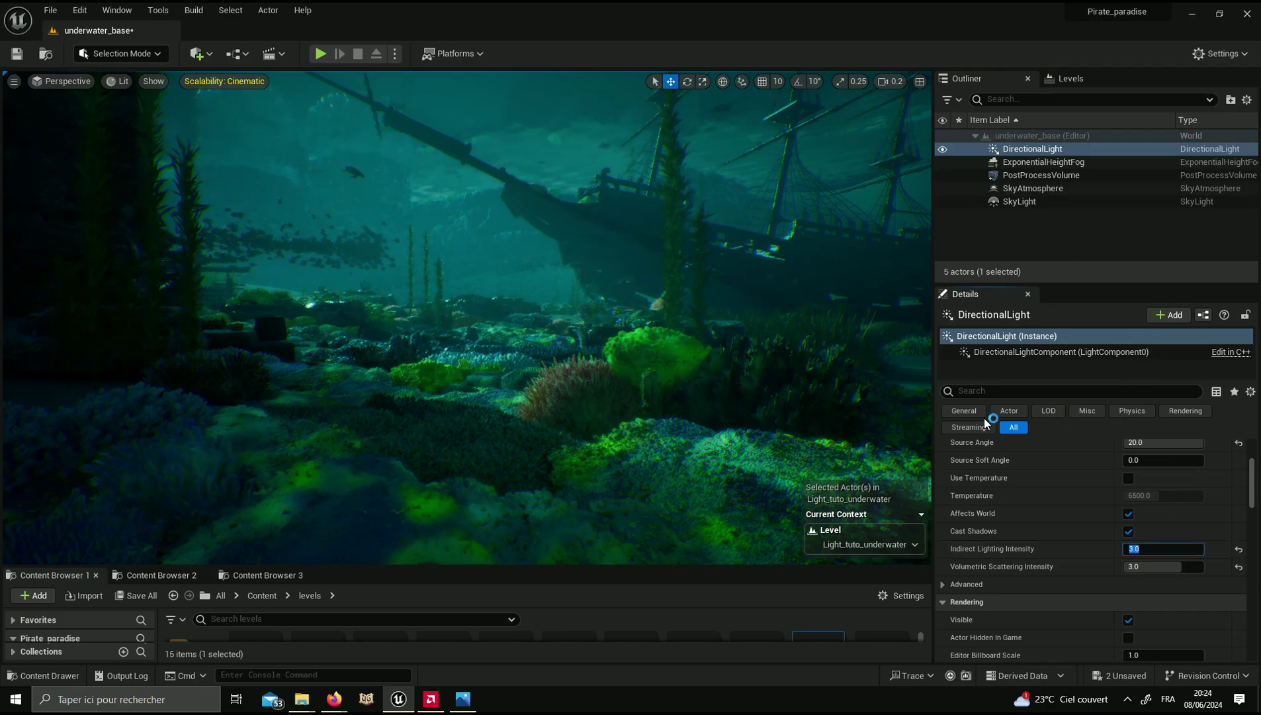
type("0")
key("Return")
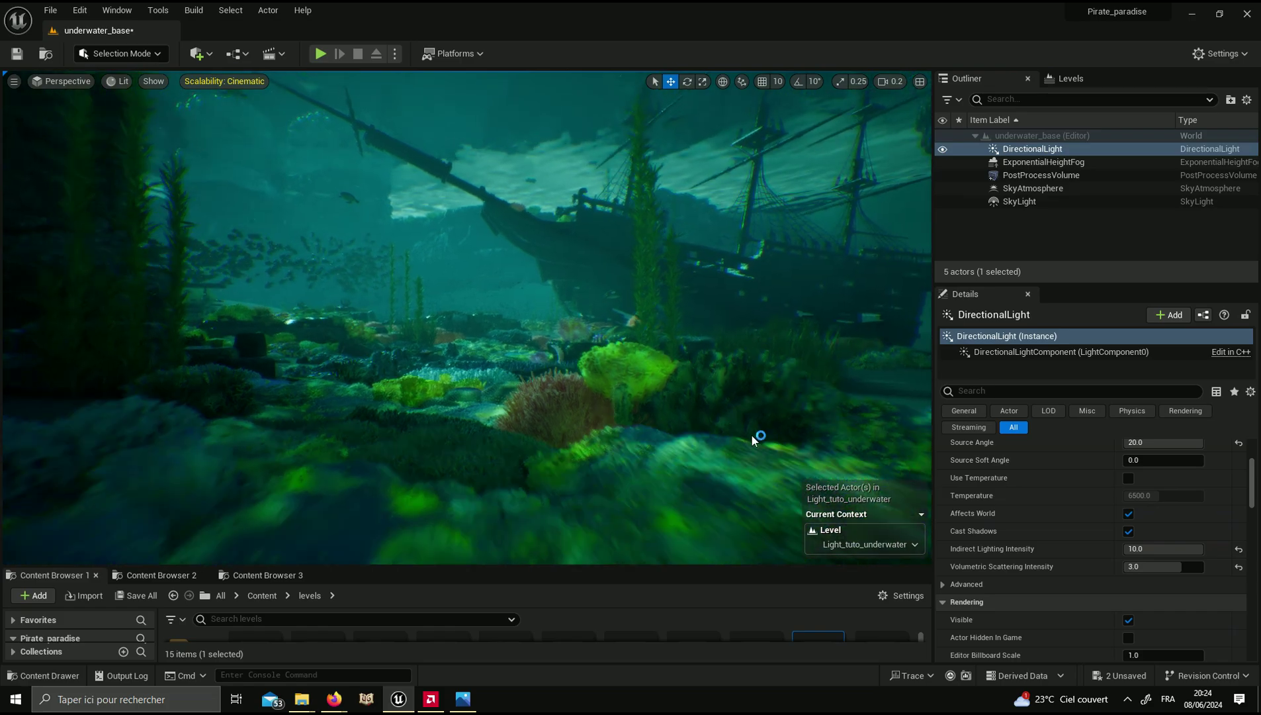
left_click(1154, 548)
type("2")
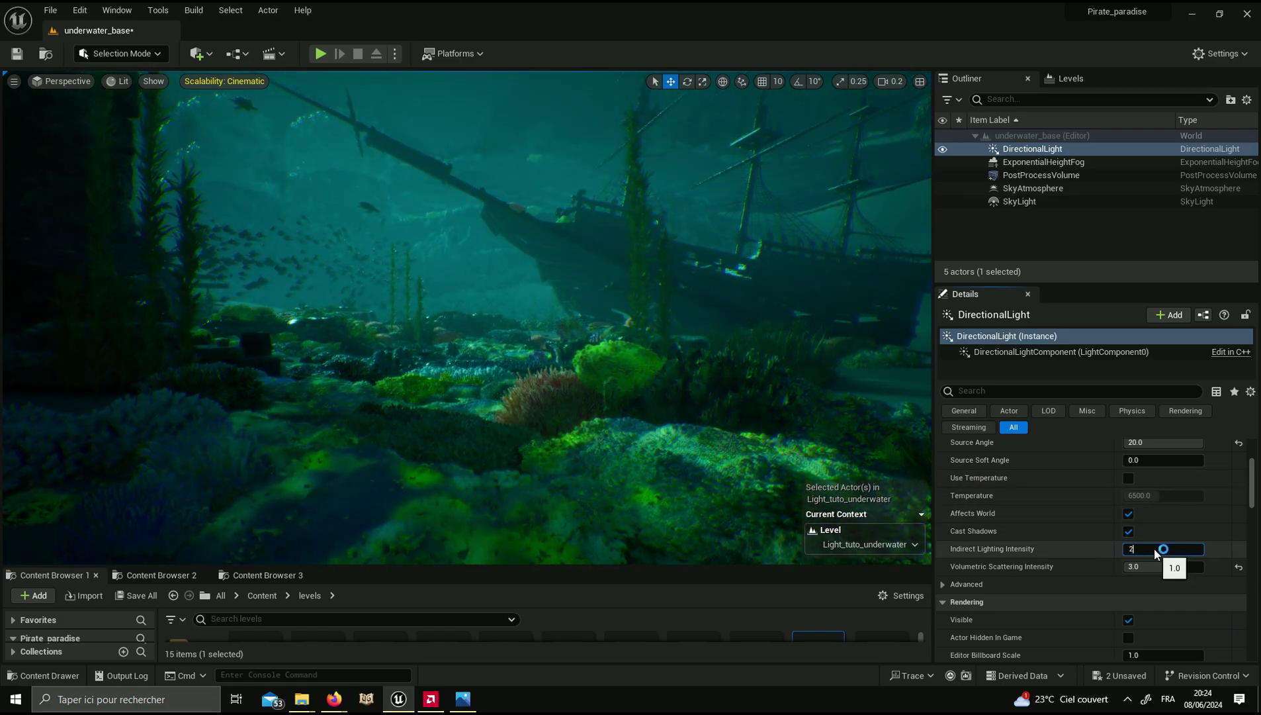
type("4")
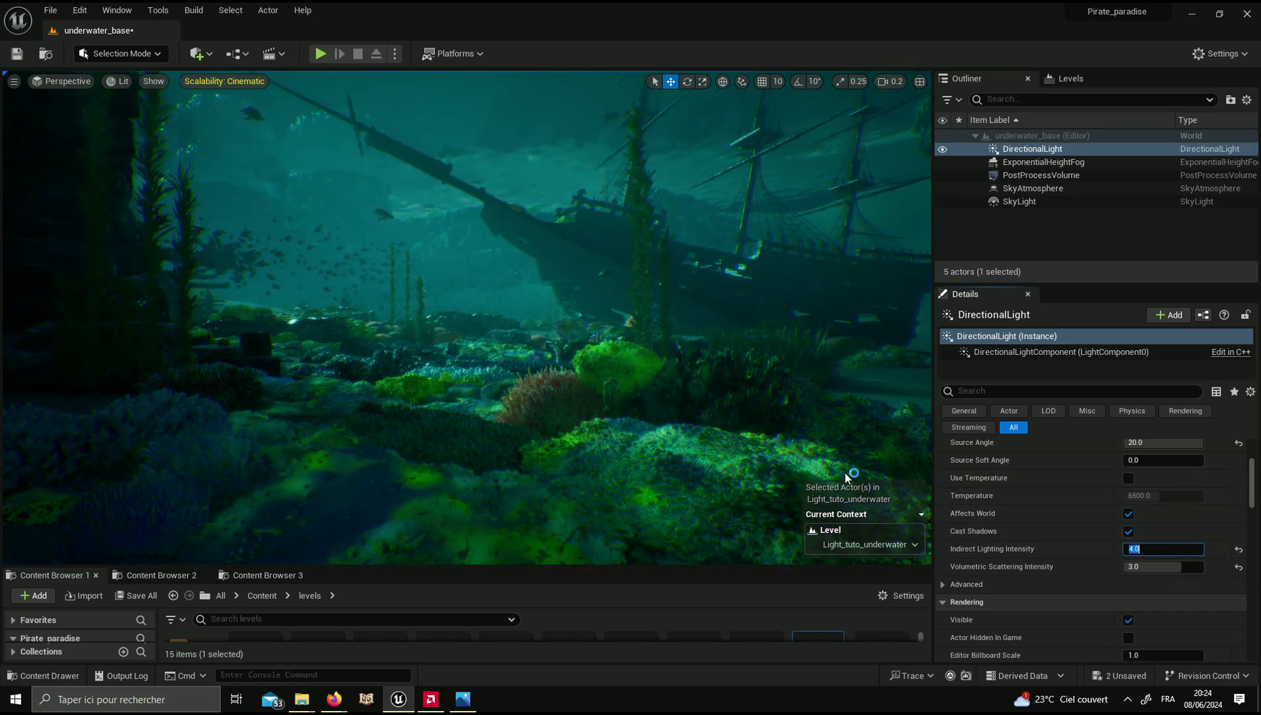
key("Return")
left_click(942, 149)
left_click(942, 149)
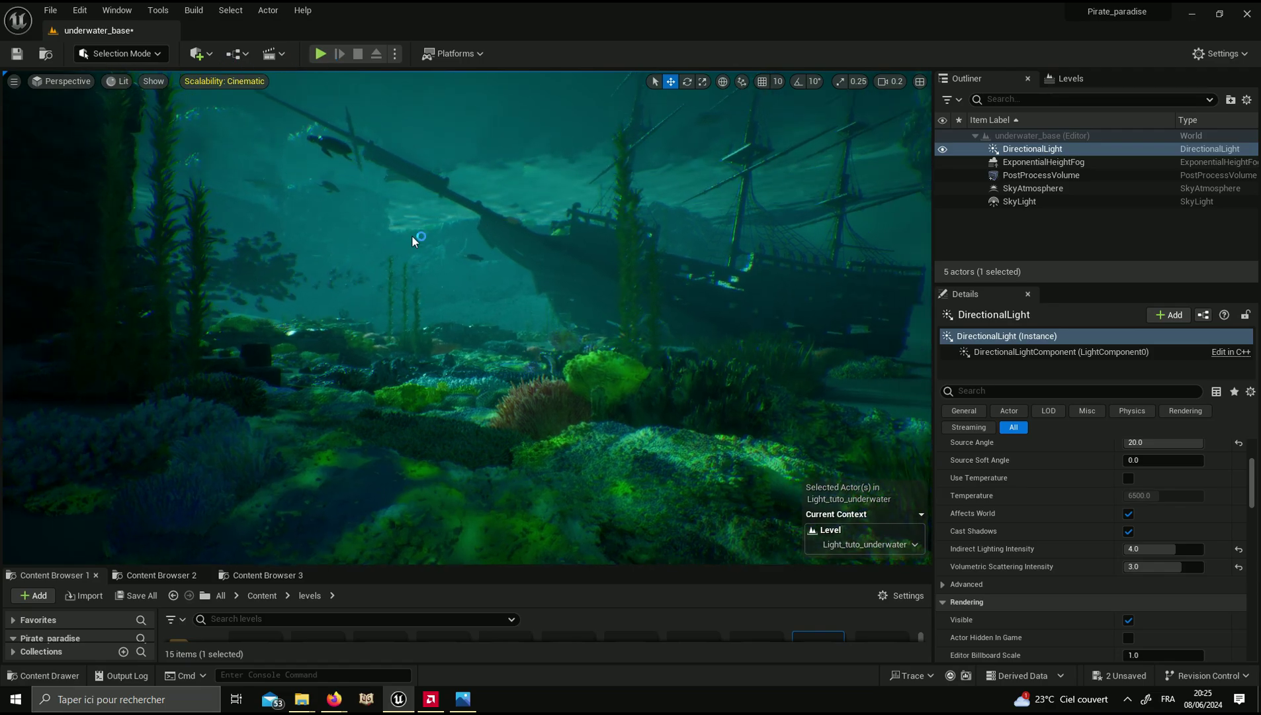
Step: Place a Rect Light above the coral, tilted downward and raised above the seabed
left_click(198, 56)
mouse_move(251, 175)
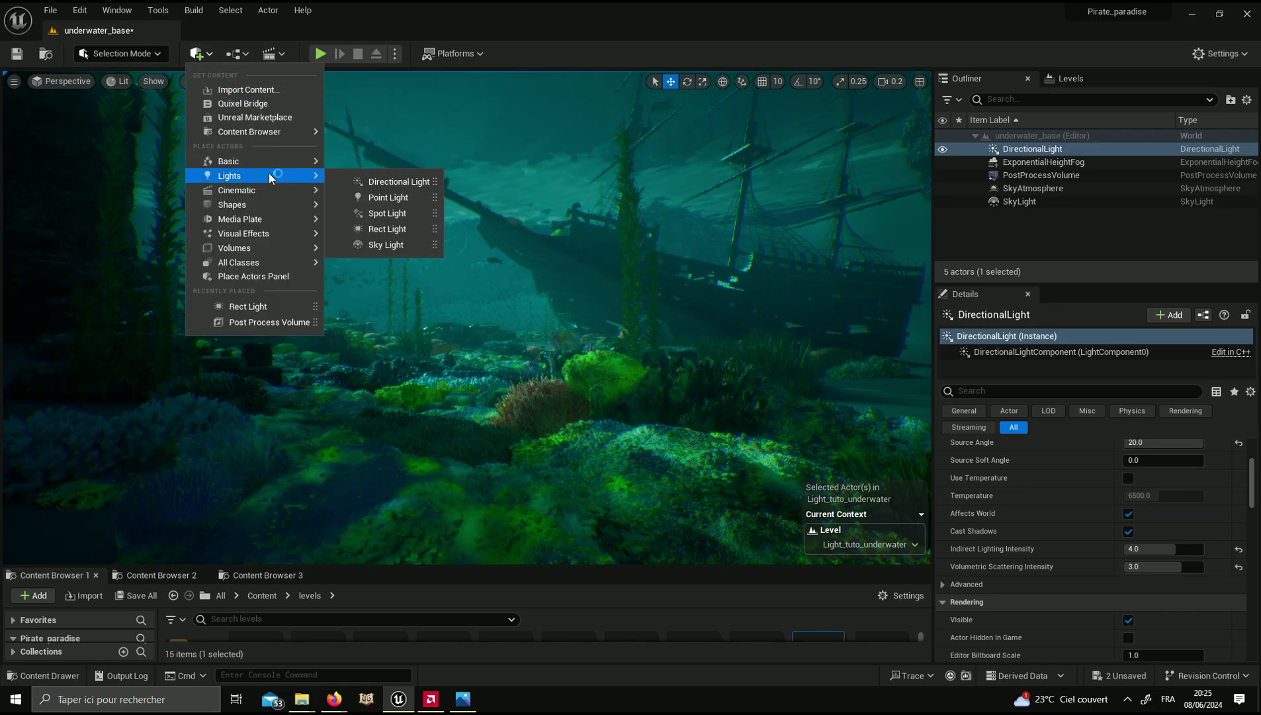
left_click_drag(391, 235, 441, 344)
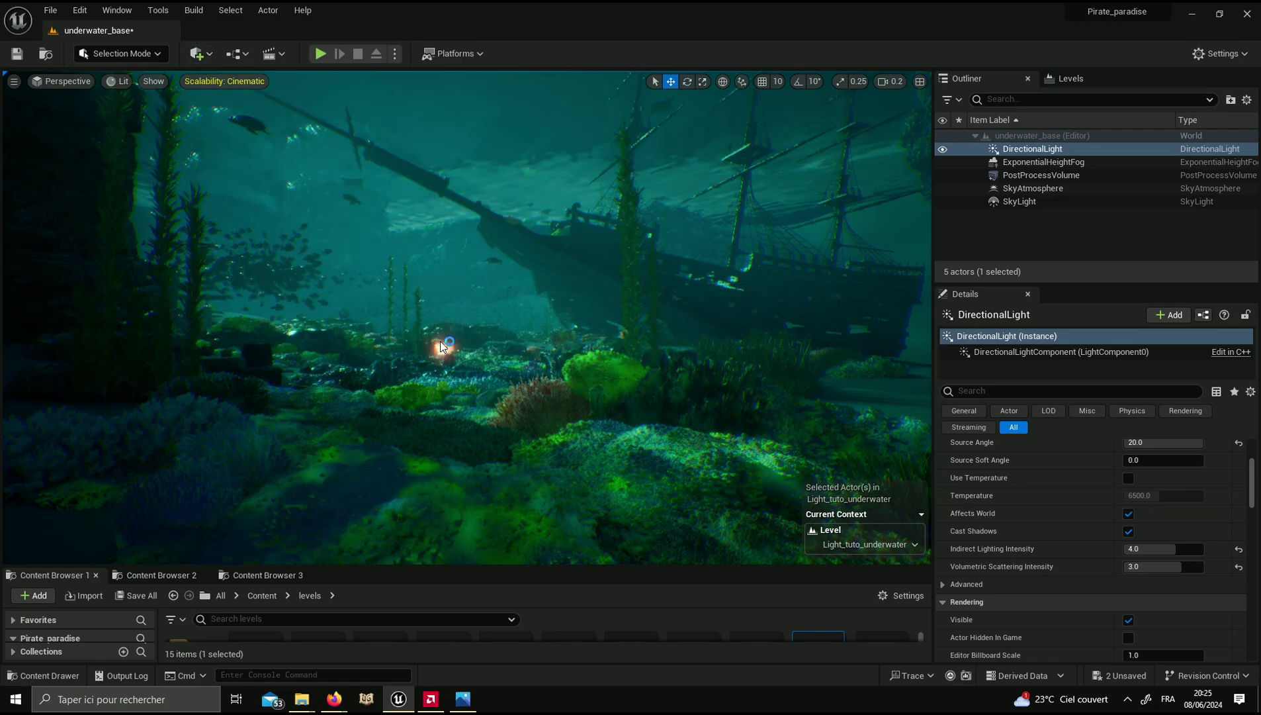
left_click_drag(395, 425, 405, 447)
key("e")
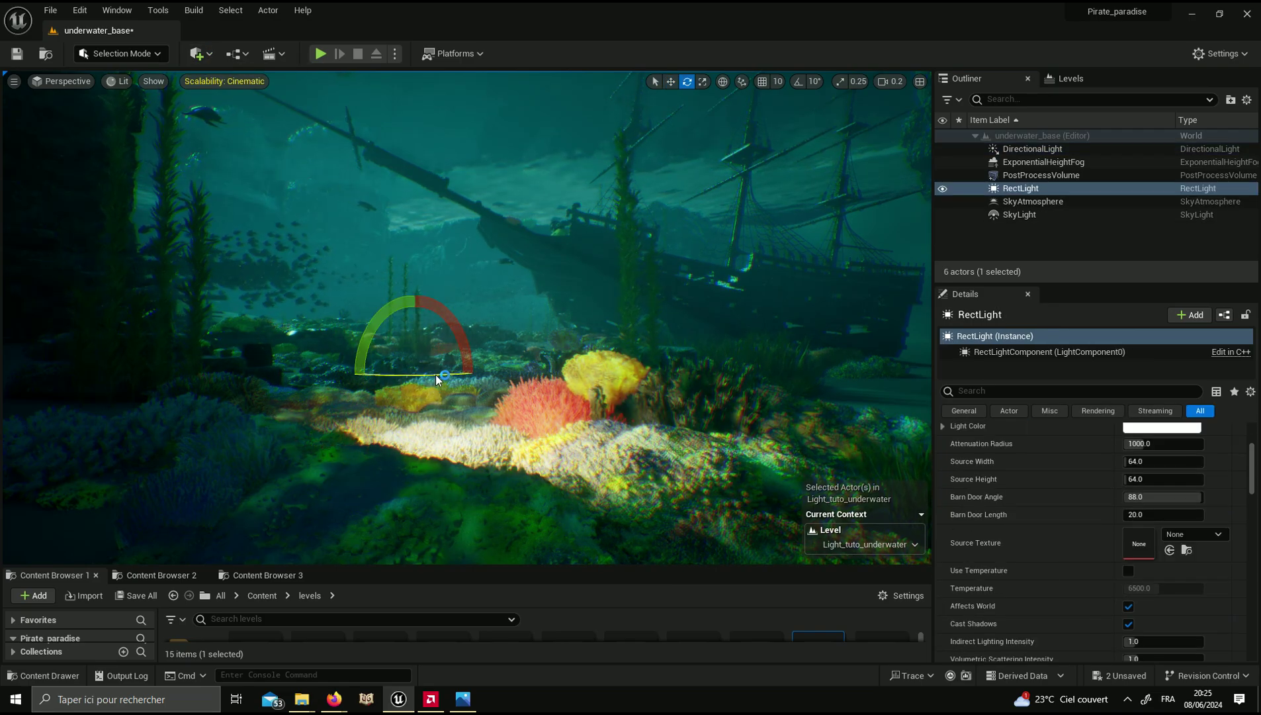
left_click_drag(435, 375, 423, 351)
key("w")
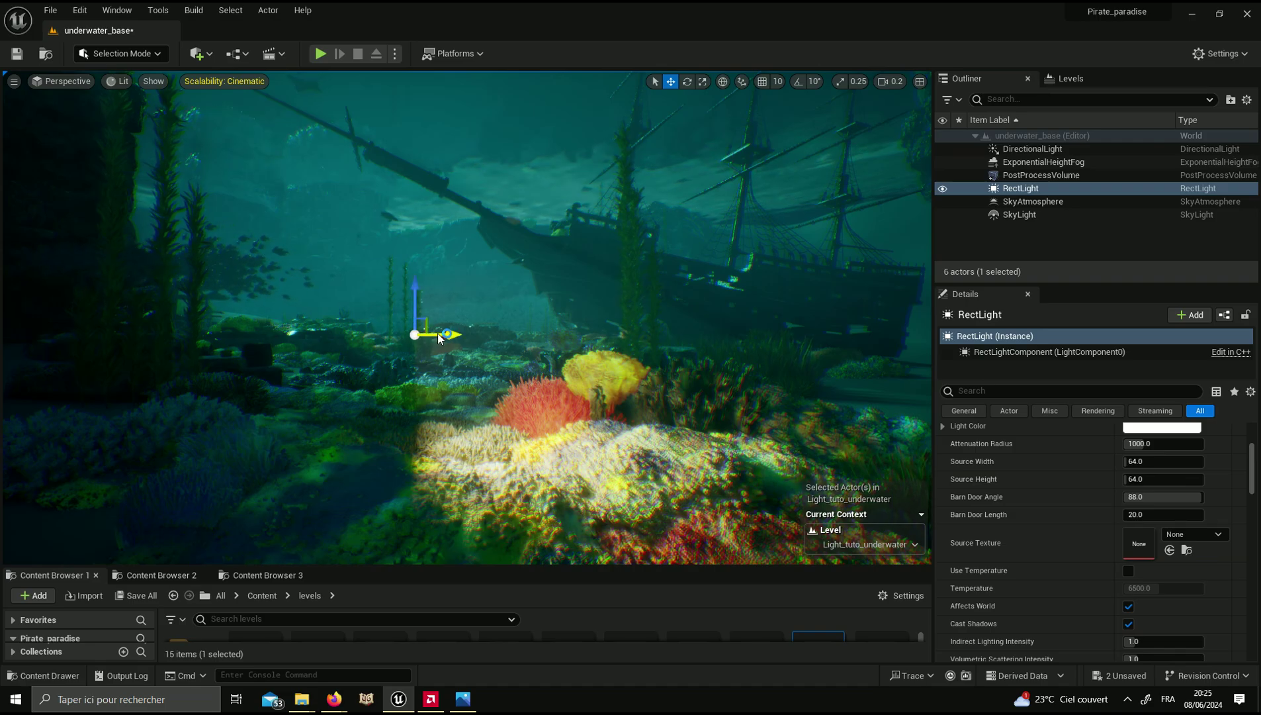
right_click_drag(384, 324, 404, 334)
left_click_drag(526, 427, 507, 167, "shift")
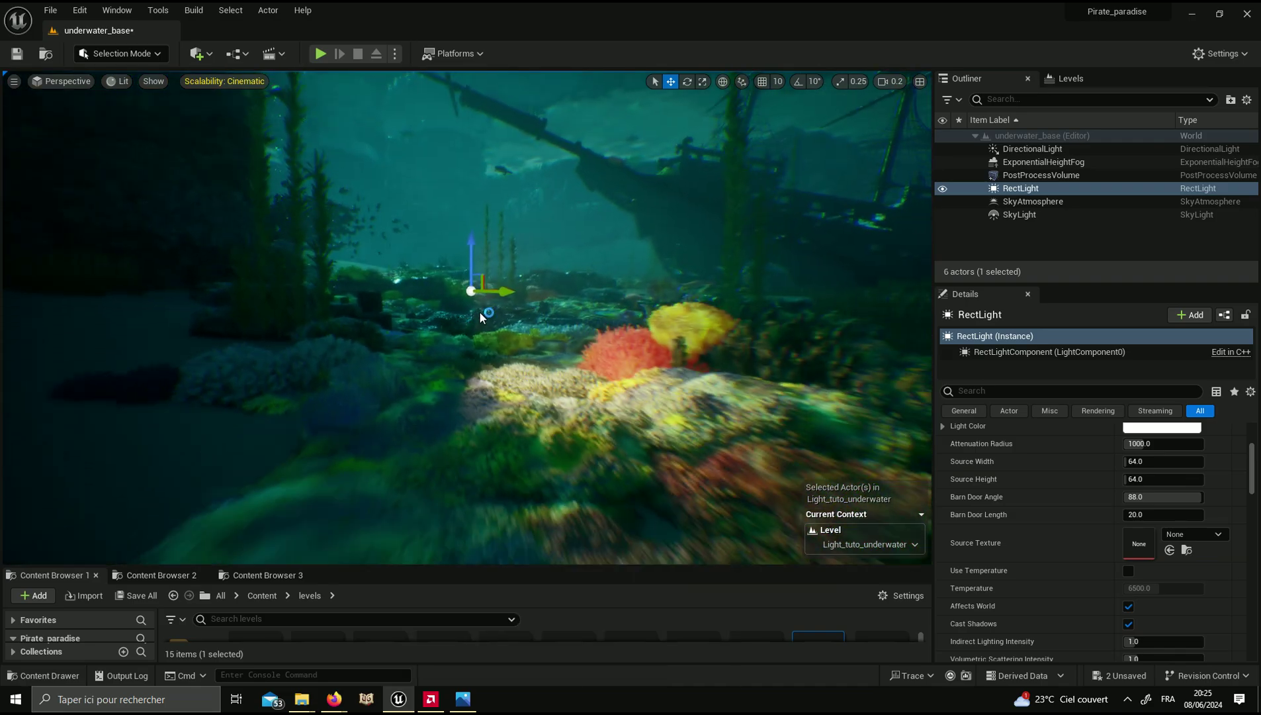
mouse_move(507, 167)
right_mouse_down()
mouse_move(493, 324)
mouse_move(324, 344)
right_mouse_up()
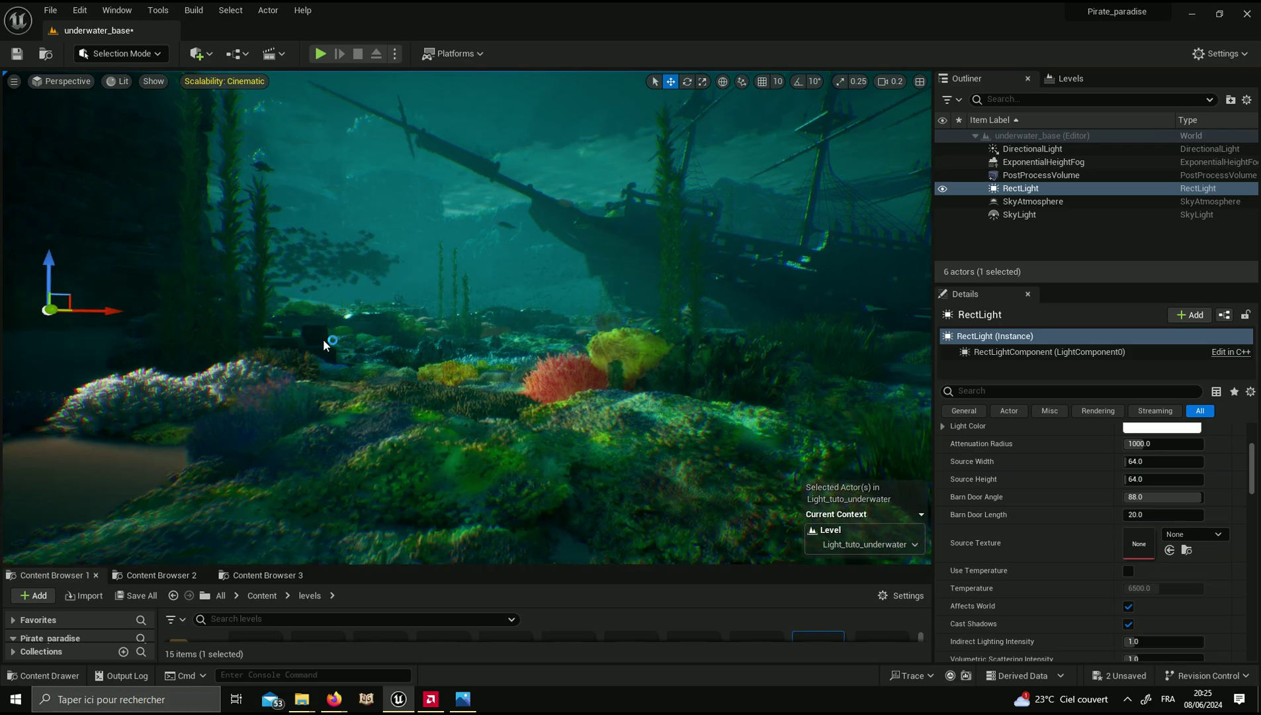
left_click_drag(60, 274, 60, 211)
Step: Set the rect light's Light Color to light blue (sRGB 58C0FF)
scroll(1091, 463, "up", 1)
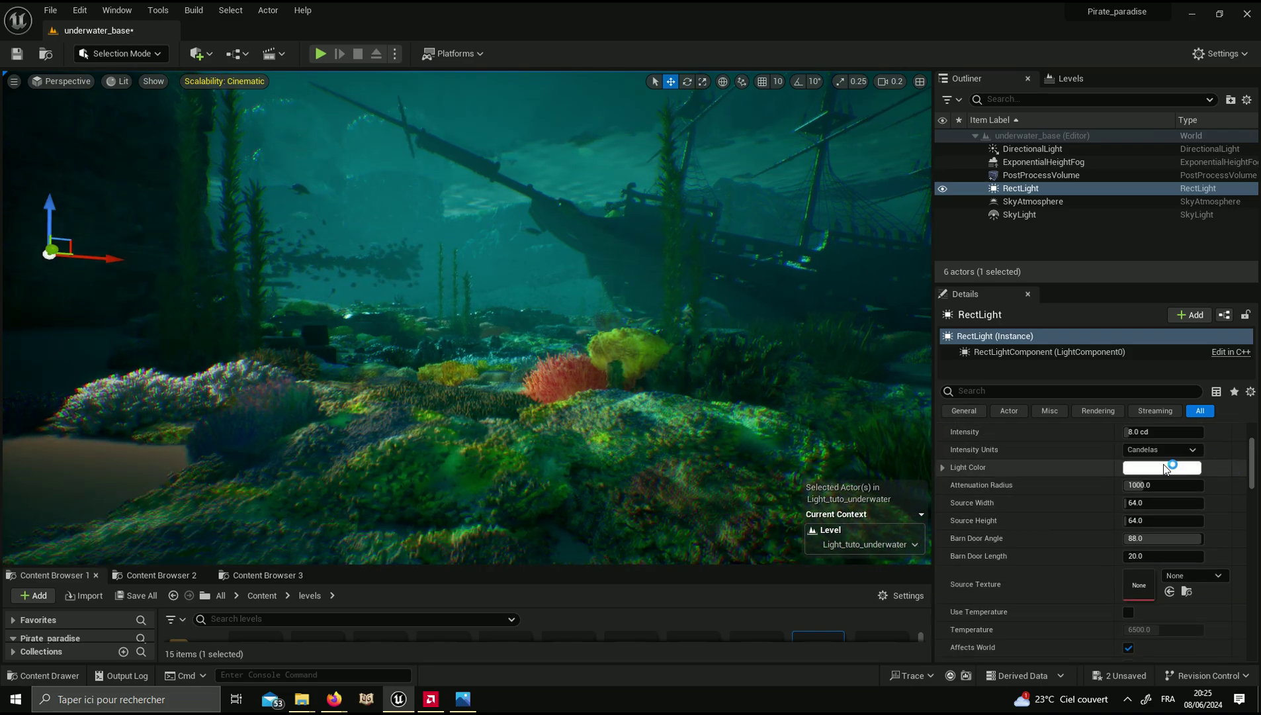
left_click(1170, 468)
left_click(905, 467)
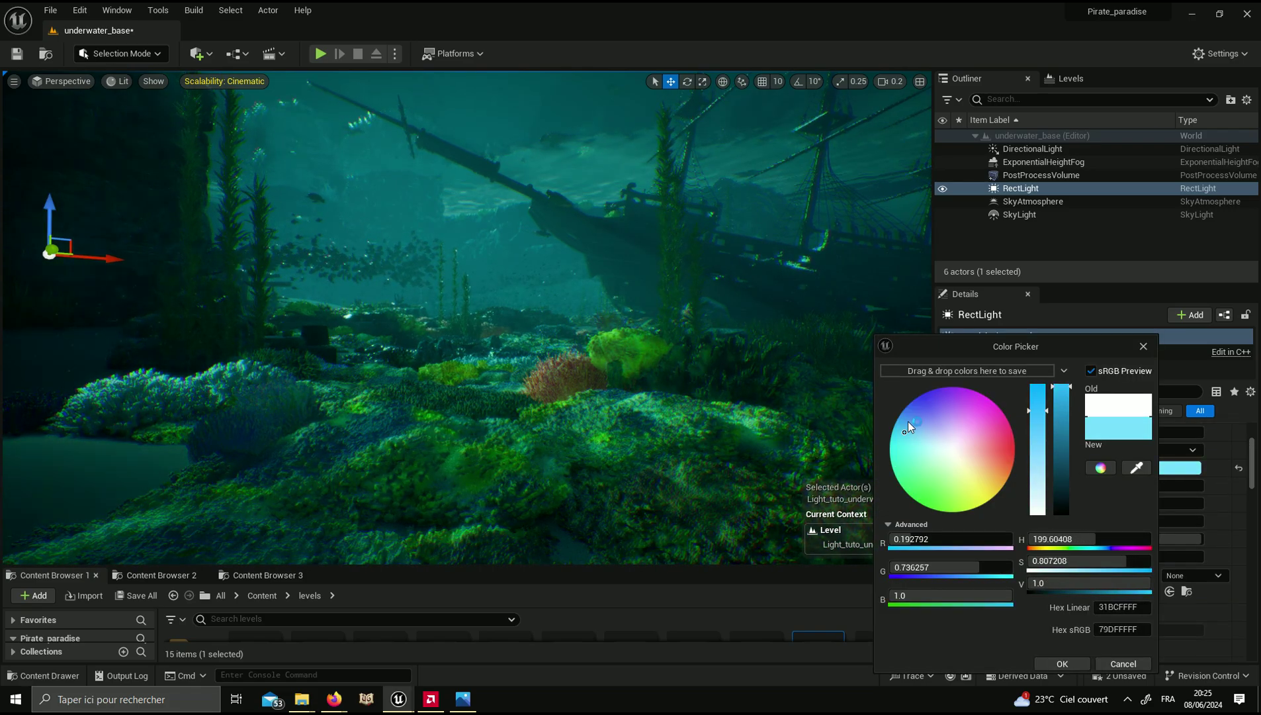
left_click_drag(905, 468, 905, 420)
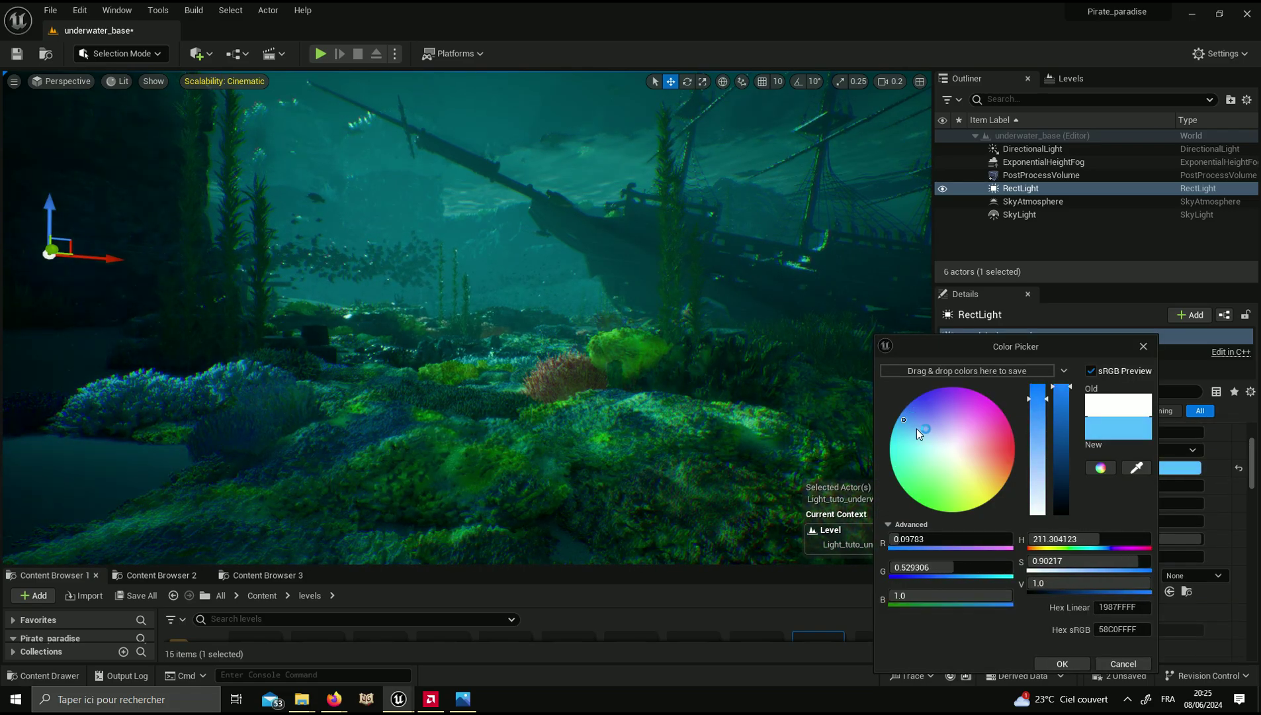
left_click(1048, 664)
scroll(1140, 559, "down", 5)
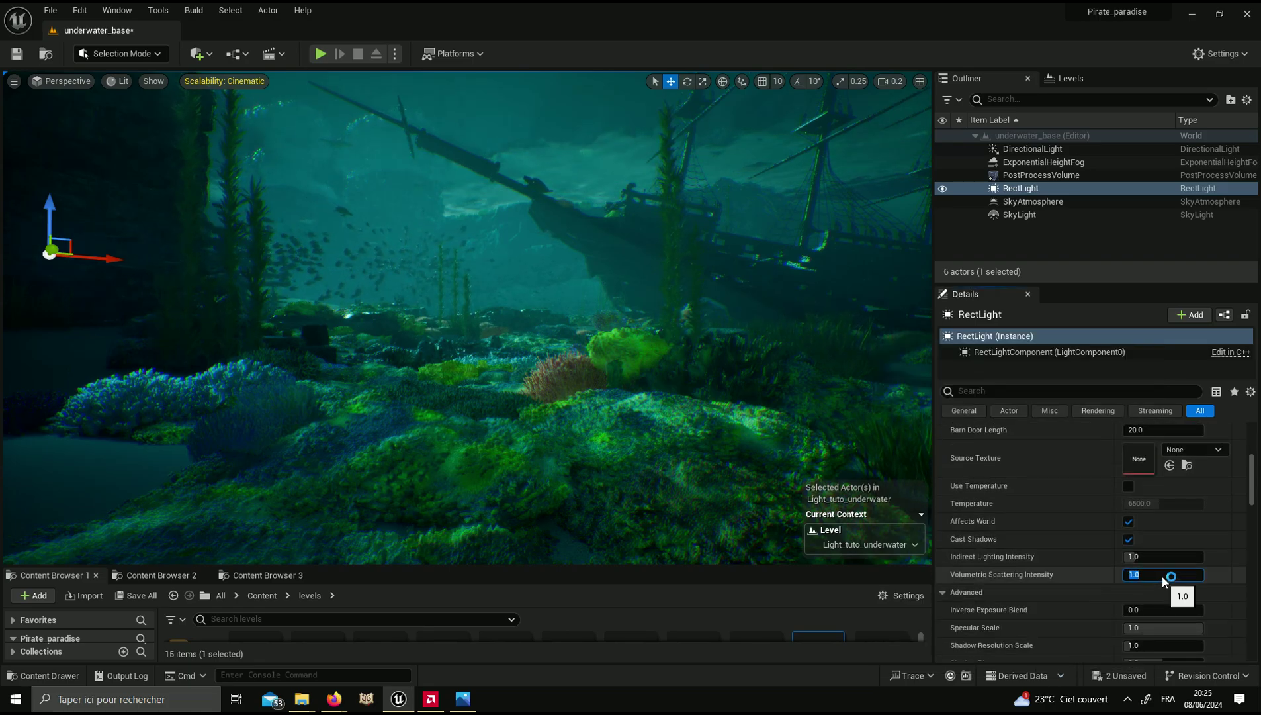
Step: Set the RectLight's Volumetric Scattering Intensity to 100 and frame the light against the ship
type("0")
key("Return")
right_click_drag(760, 471, 753, 466)
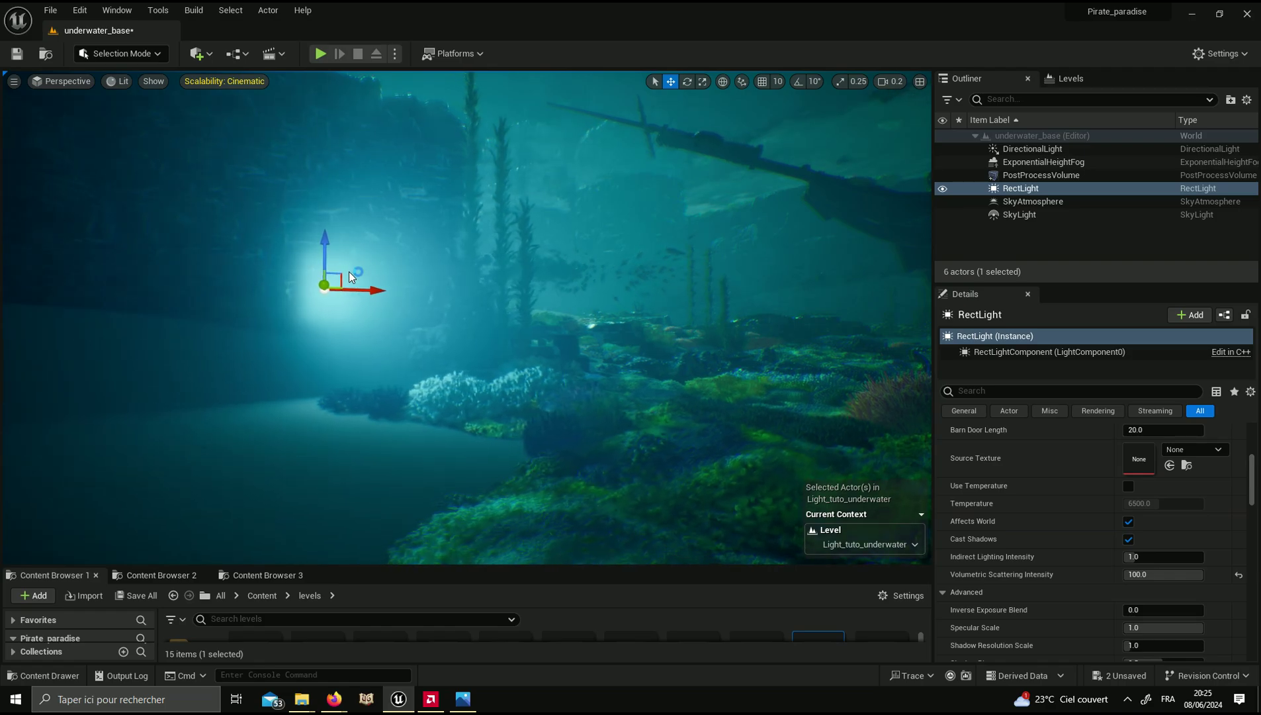
key("f")
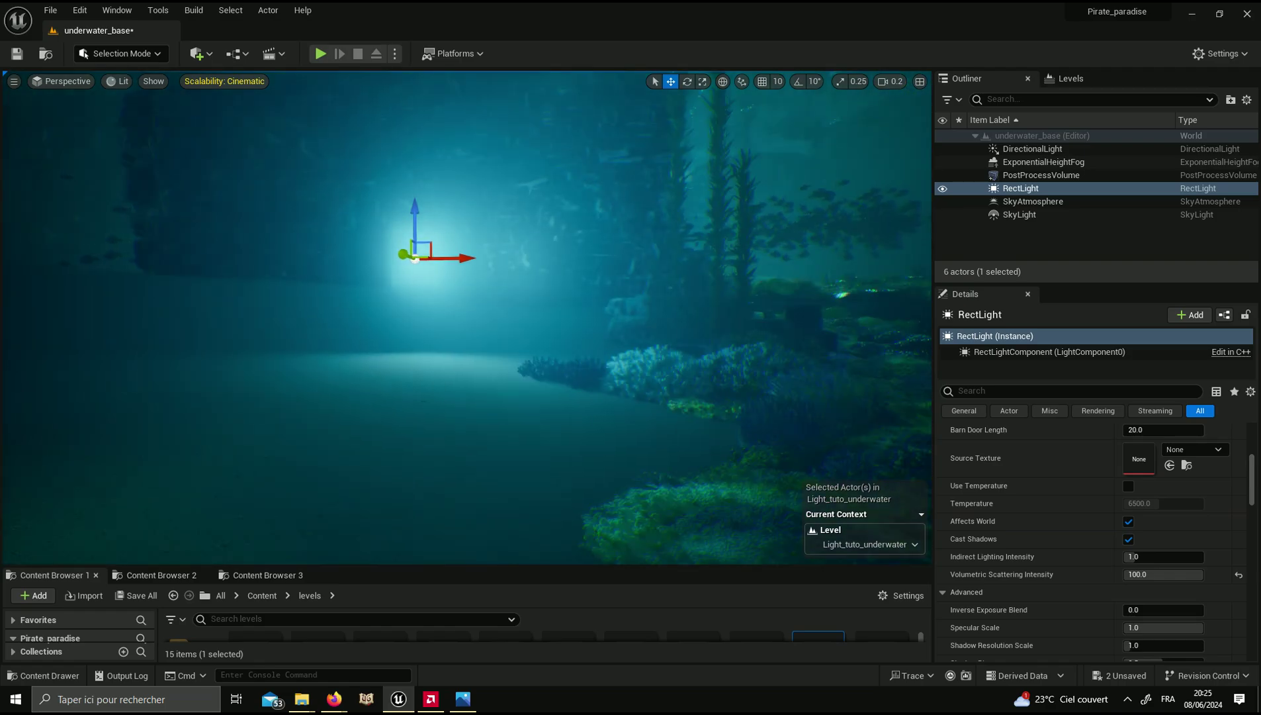
right_click_drag(691, 272, 684, 304)
Step: Toggle the RectLight's visibility off and on to compare its glow in the fog
left_click(942, 188)
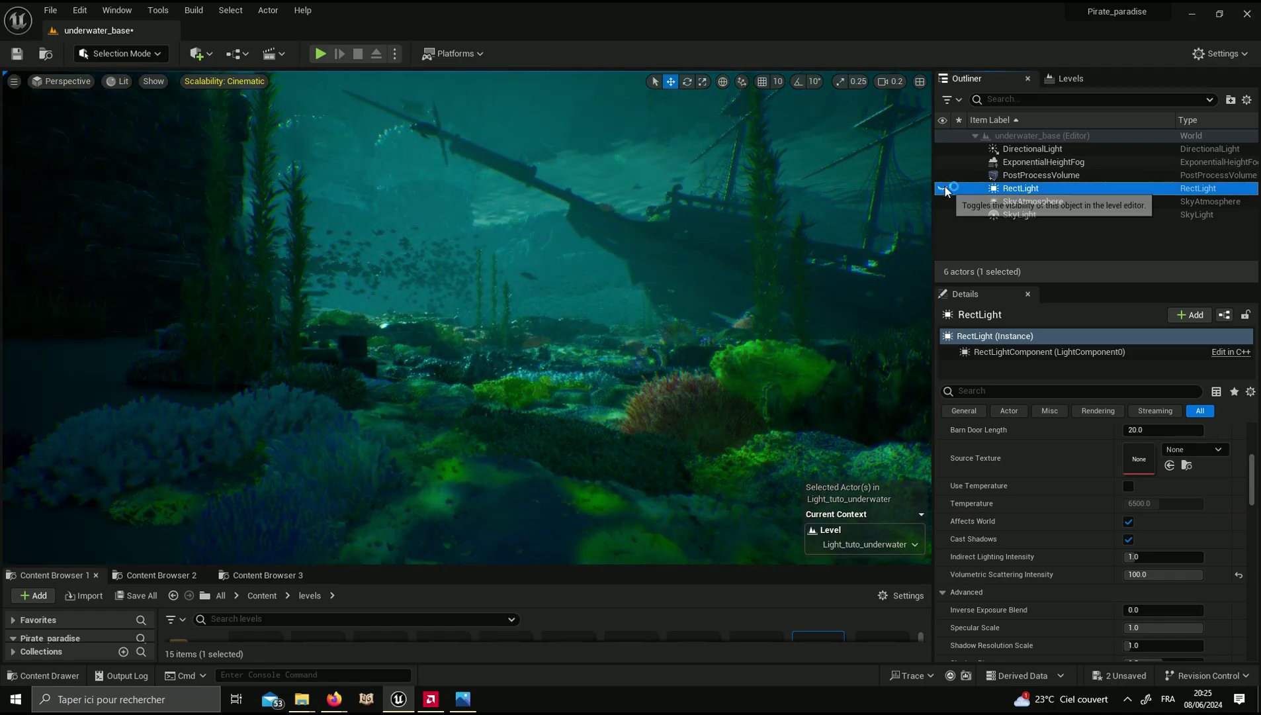
left_click(942, 188)
left_click(942, 188)
left_click(942, 188)
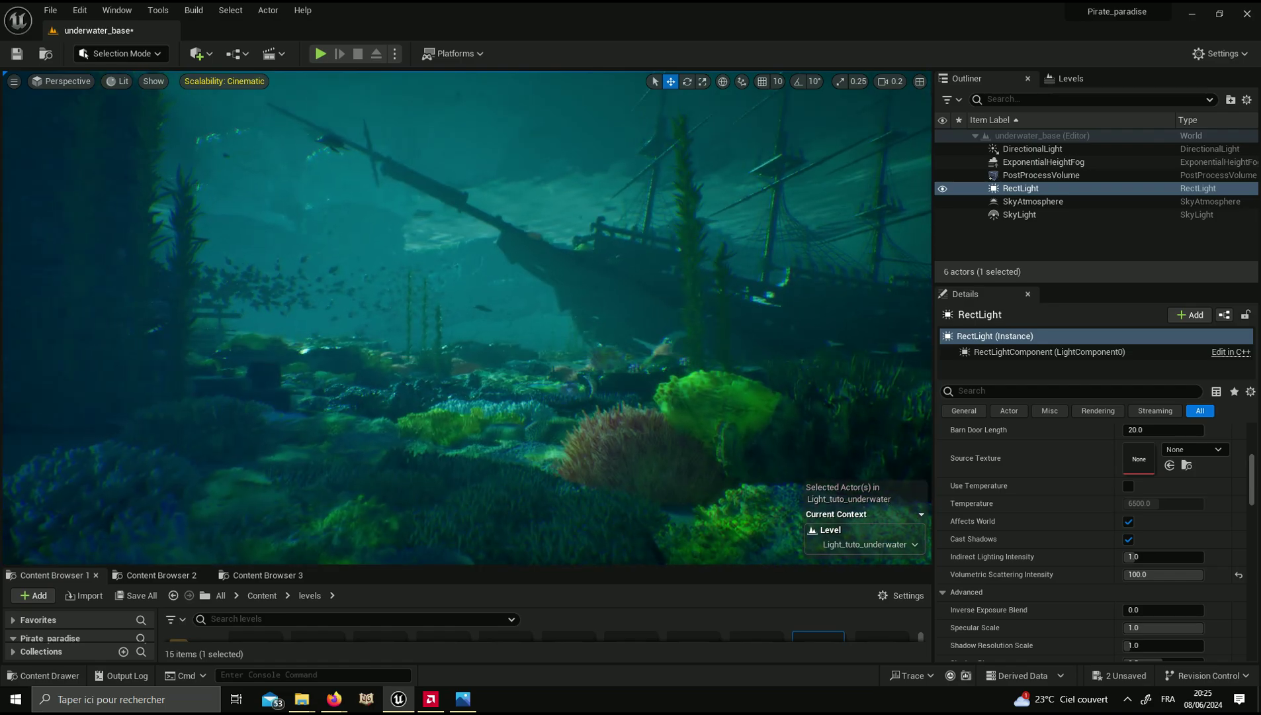
left_click(943, 189)
left_click(943, 188)
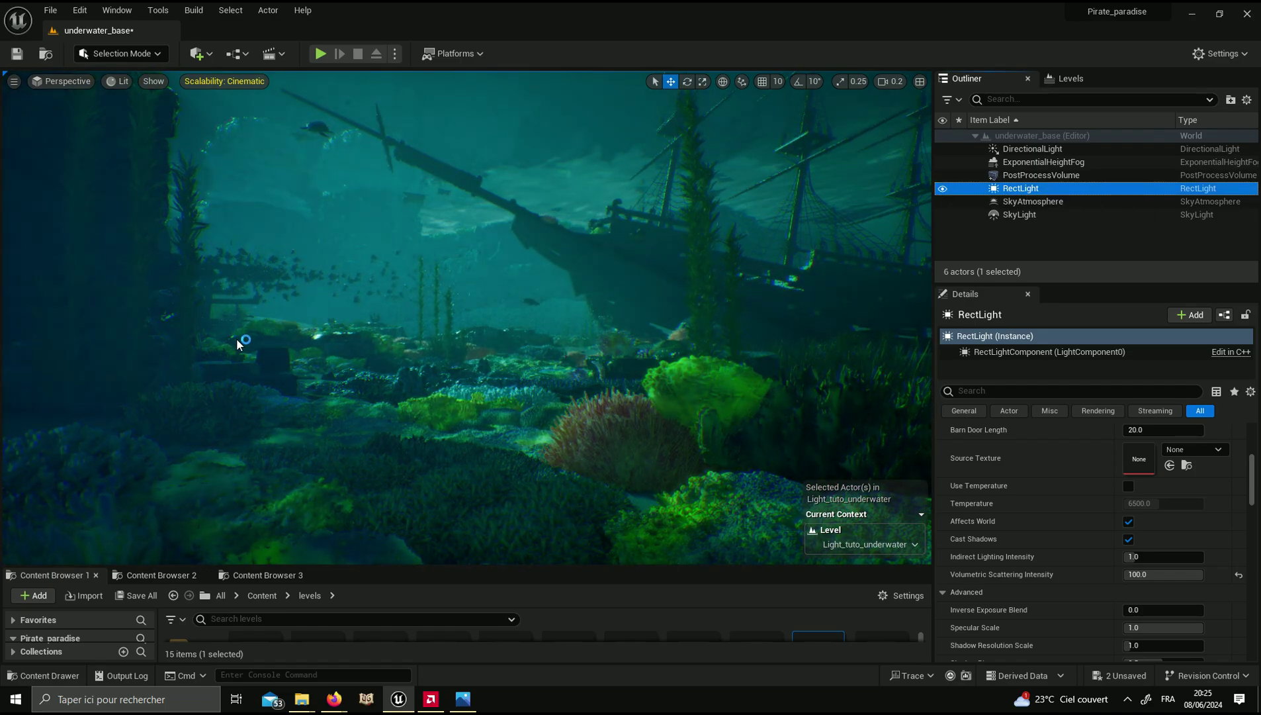
Step: Enable Cast Volumetric Shadow on the RectLight
scroll(1032, 503, "down", 2)
scroll(1012, 550, "down", 2)
scroll(1012, 559, "down", 1)
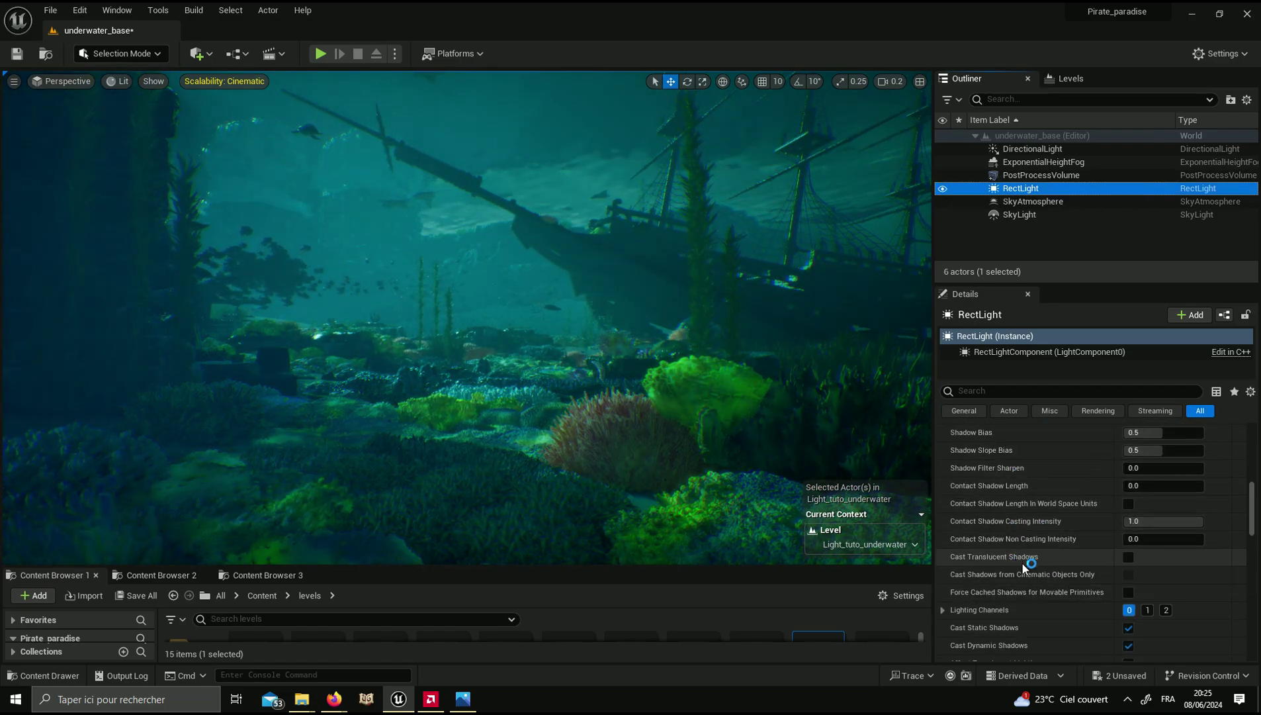
scroll(1023, 563, "down", 1)
scroll(985, 569, "down", 1)
scroll(998, 583, "down", 1)
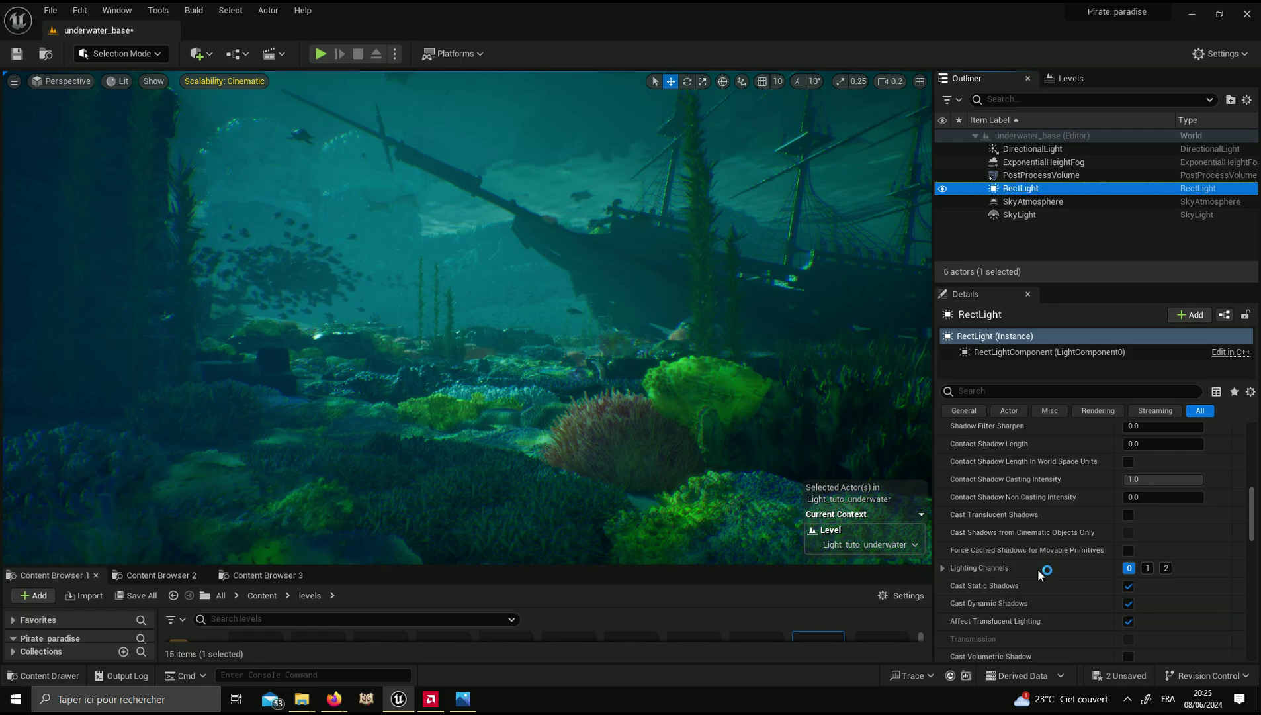
scroll(1039, 574, "down", 1)
left_click(1128, 614)
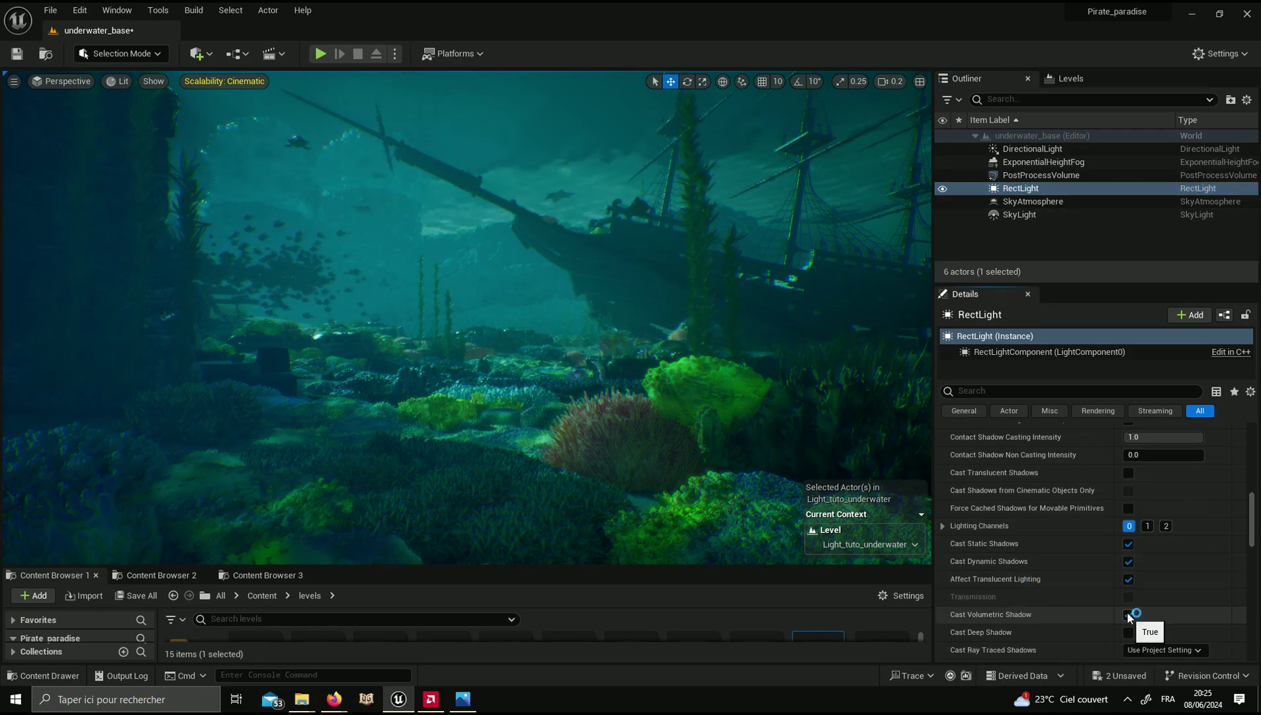
double_click(939, 190)
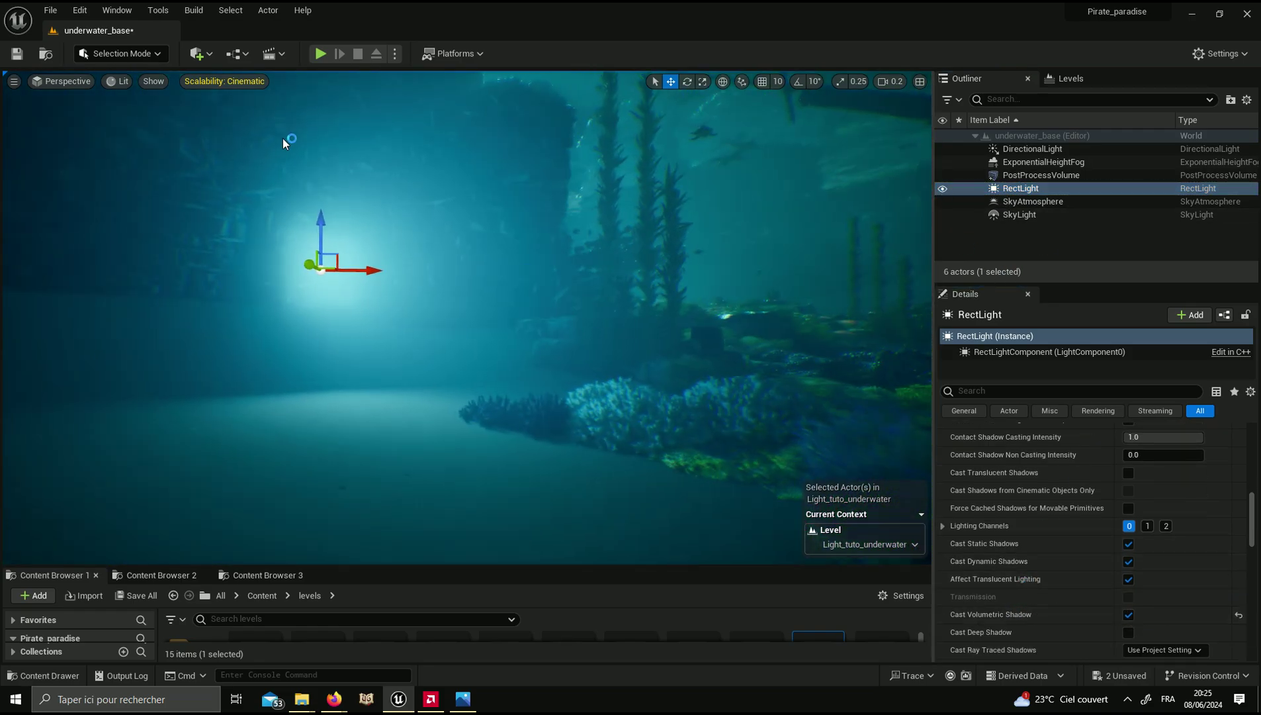
left_click(212, 55)
mouse_move(232, 204)
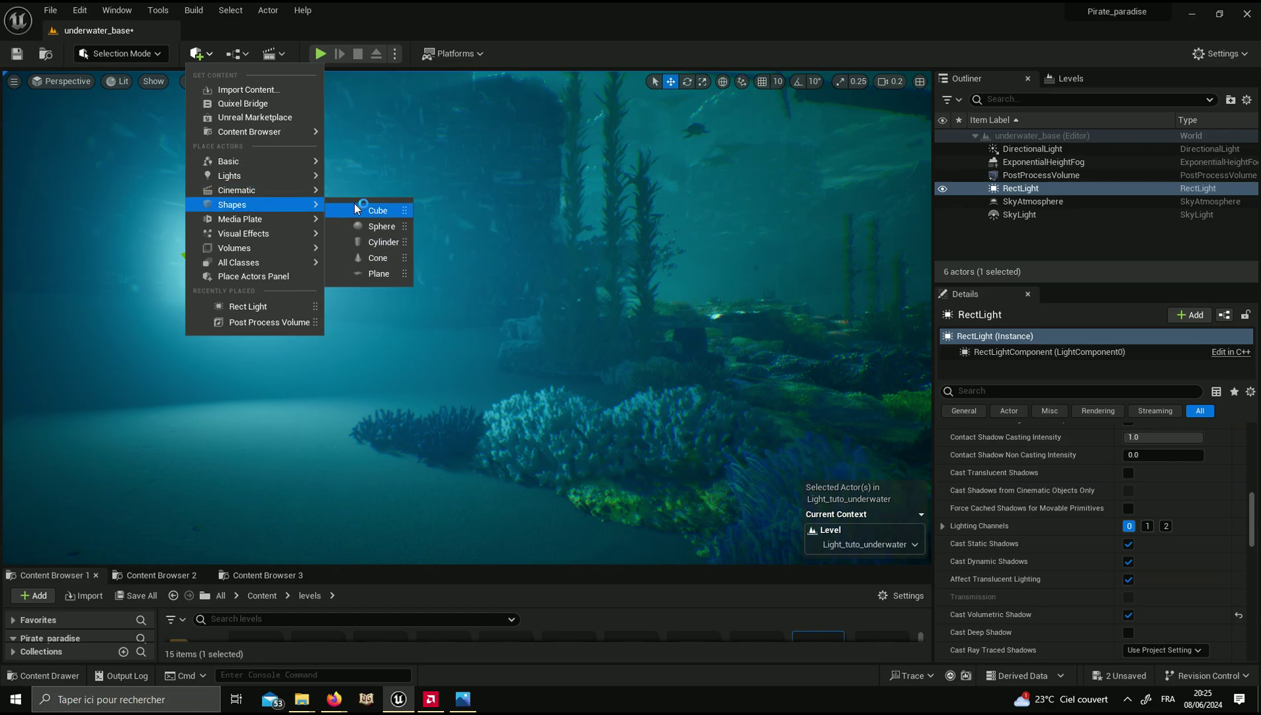
mouse_move(355, 205)
left_mouse_down()
mouse_move(354, 414)
mouse_move(345, 317)
mouse_move(346, 331)
left_mouse_up()
key("r")
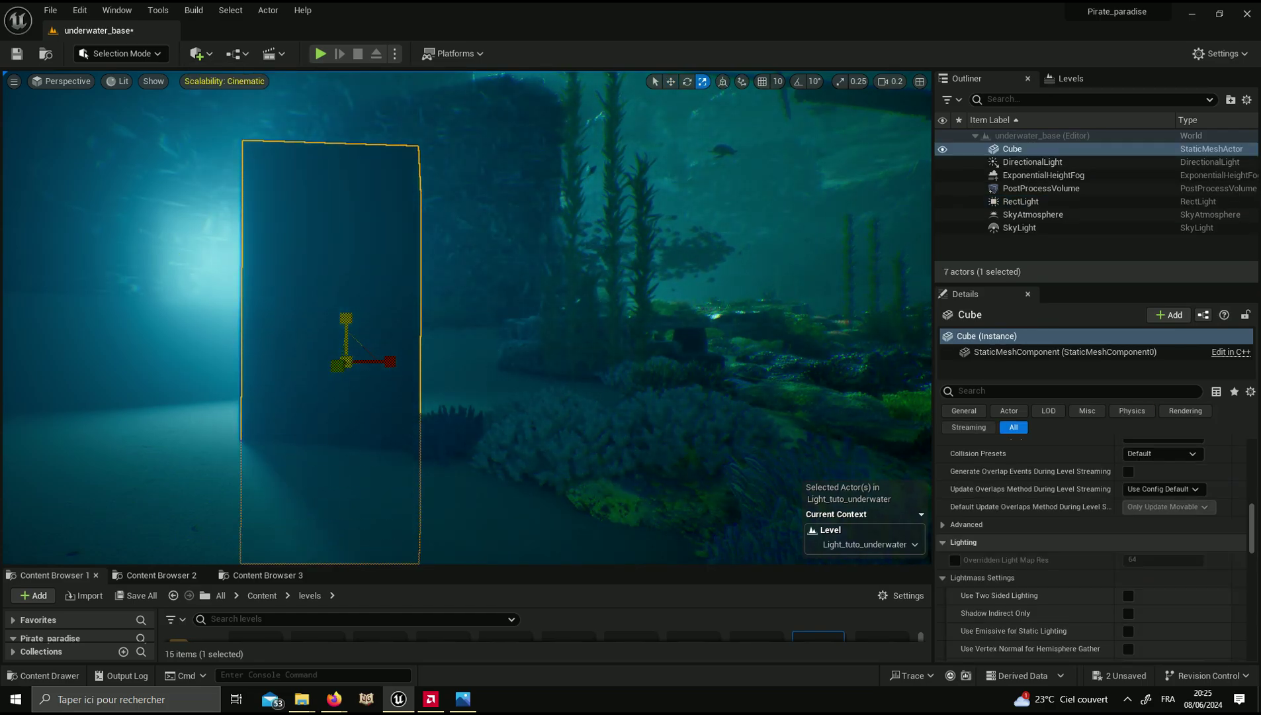
right_click_drag(463, 298, 317, 259)
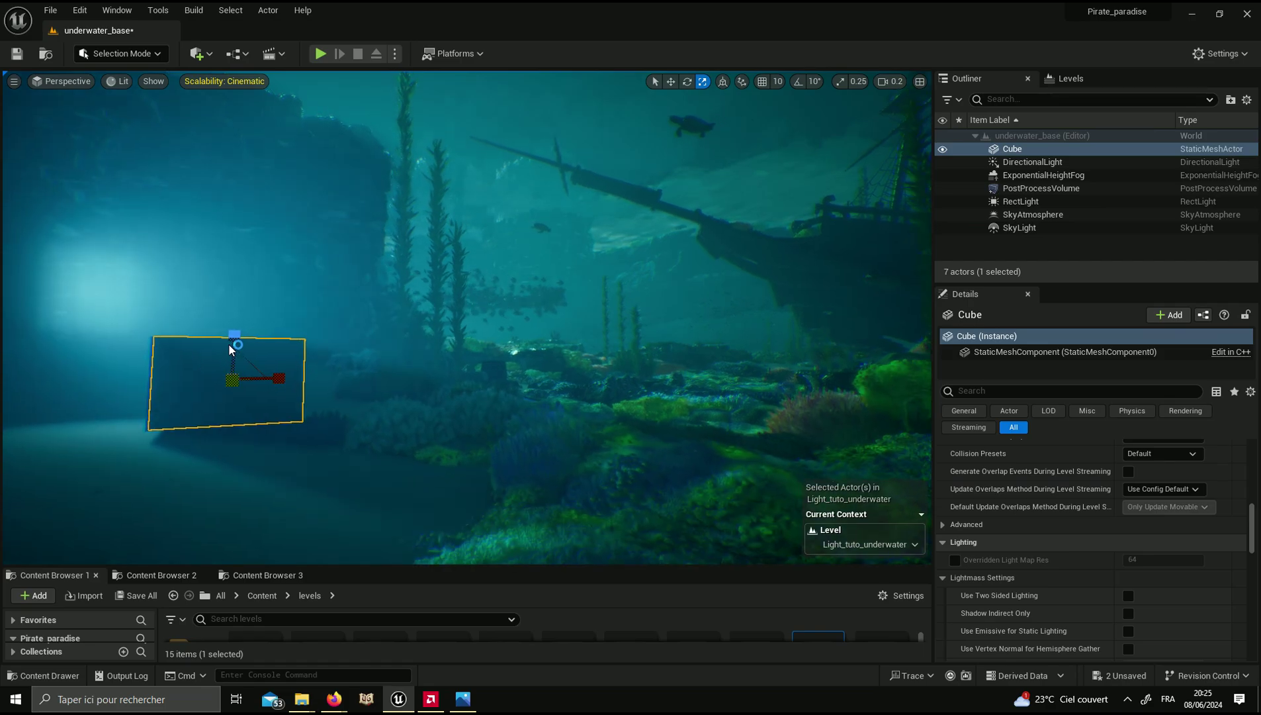
right_click_drag(306, 351, 410, 352)
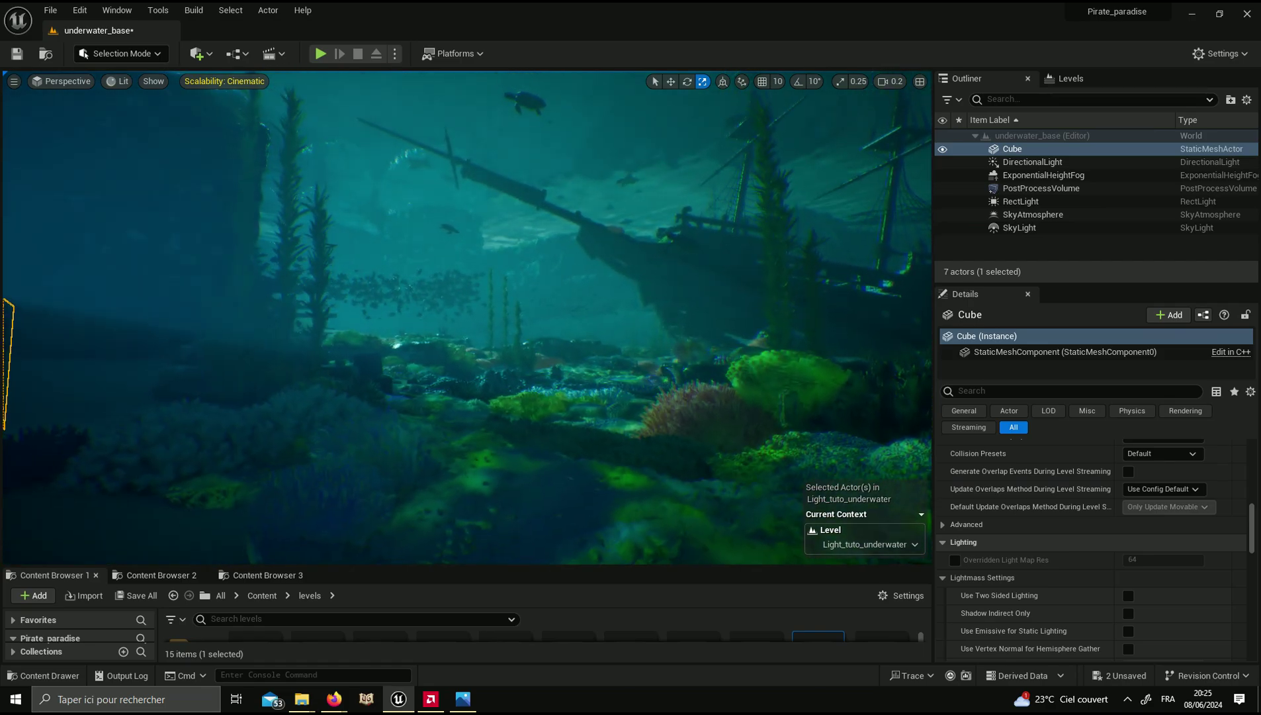
mouse_move(272, 328)
right_mouse_down()
mouse_move(225, 337)
mouse_move(82, 282)
right_mouse_up()
key("Delete")
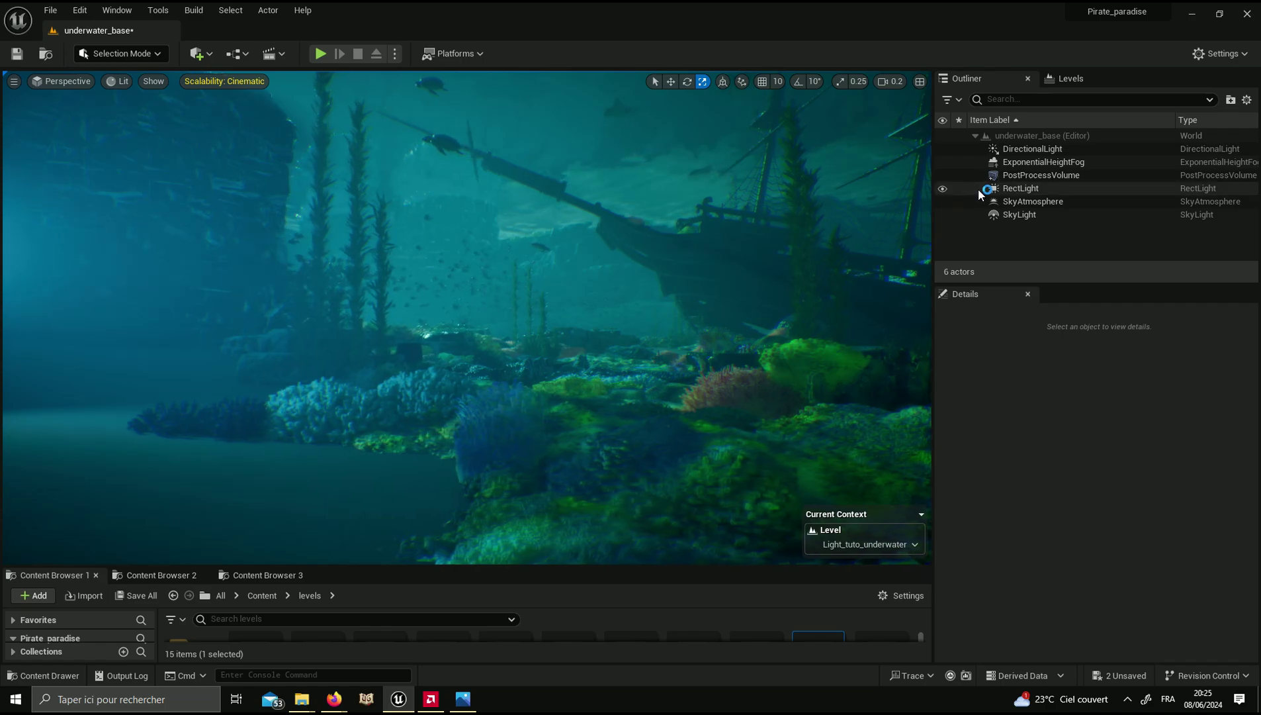
left_click(1023, 189)
left_click(1023, 174)
left_click(705, 291)
Step: Alt-drag the RectLight to create RectLight2 and rotate it near the wreck
key("f")
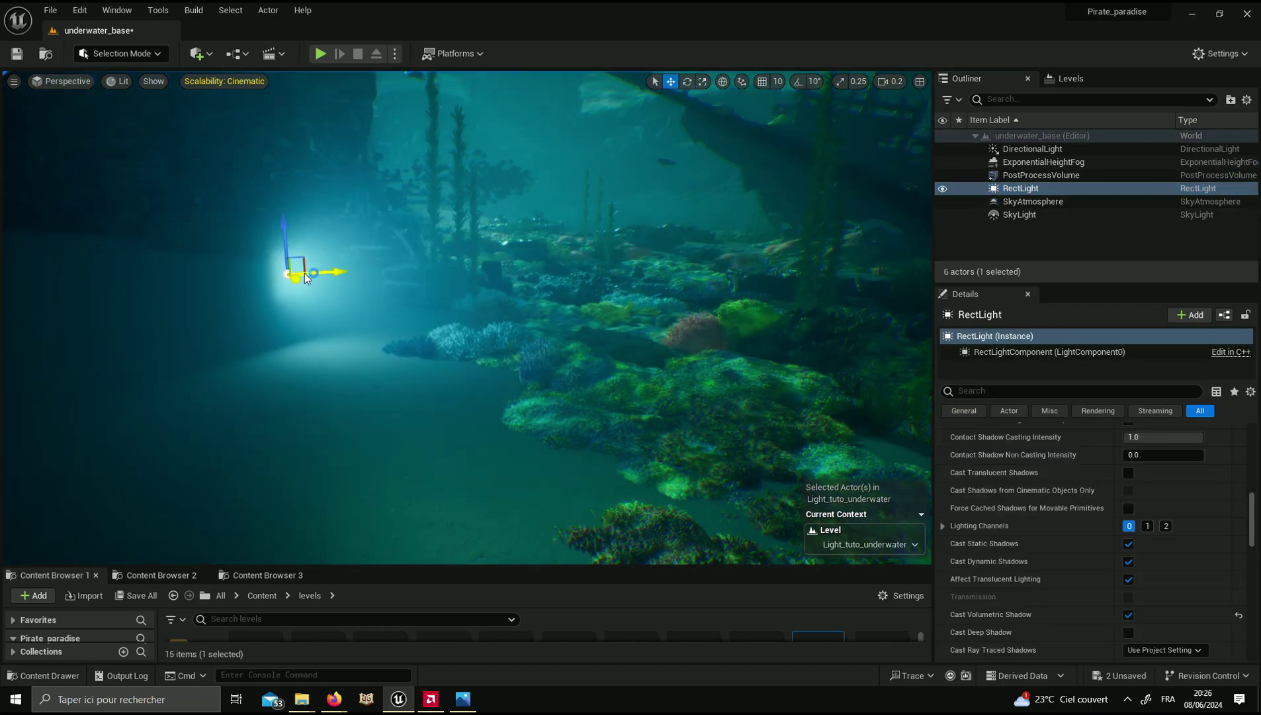
left_click_drag(306, 278, 714, 199, "alt")
key("f")
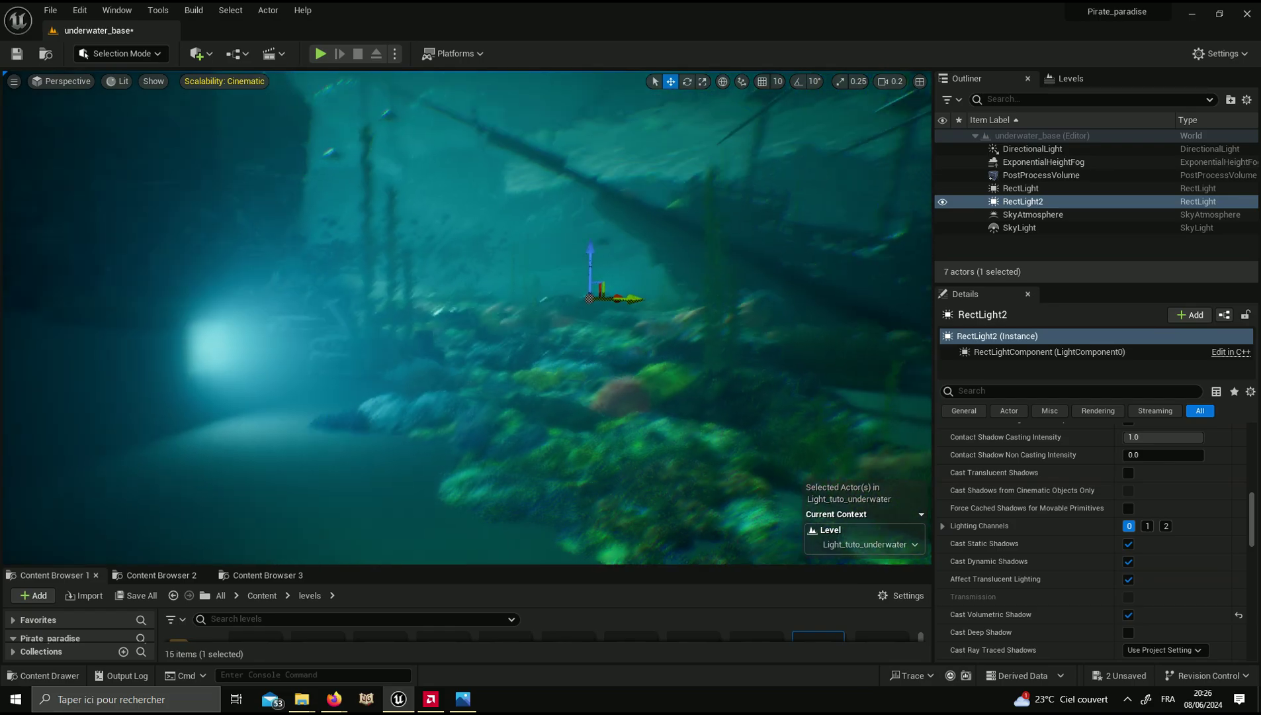
mouse_move(569, 278)
right_mouse_down()
mouse_move(430, 229)
mouse_move(641, 261)
right_mouse_up()
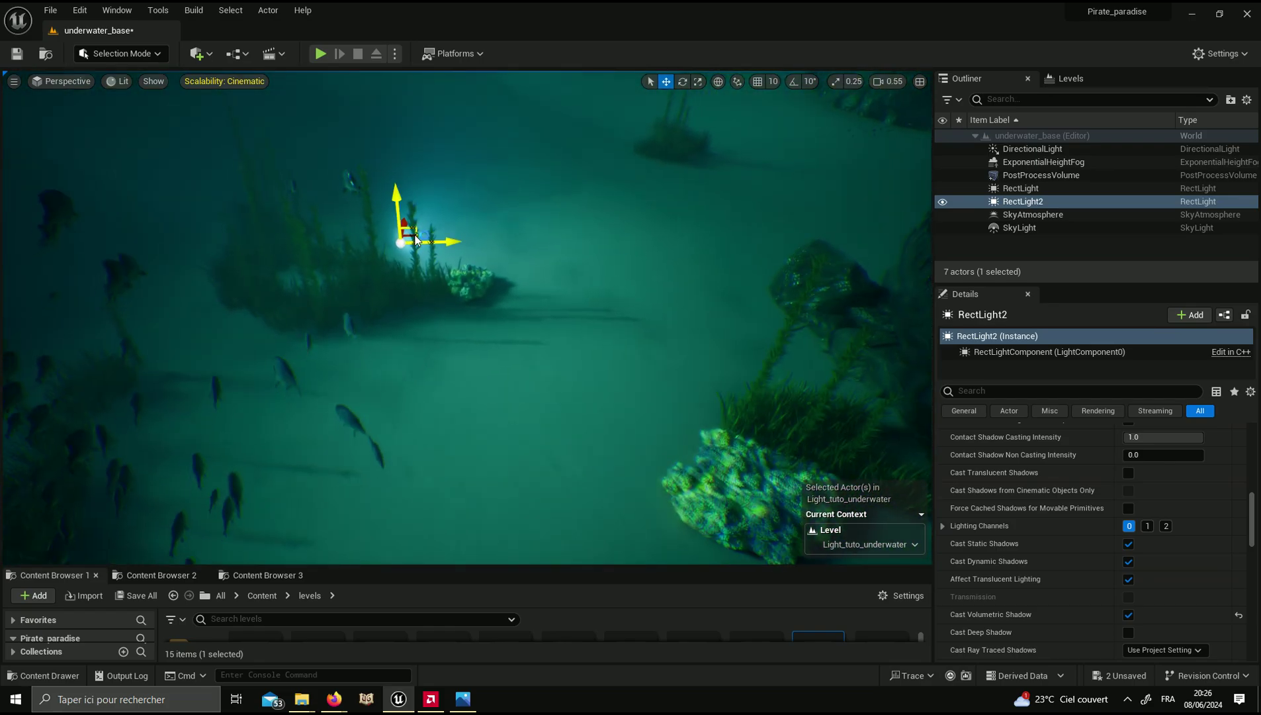
key("e")
left_click_drag(641, 261, 670, 215)
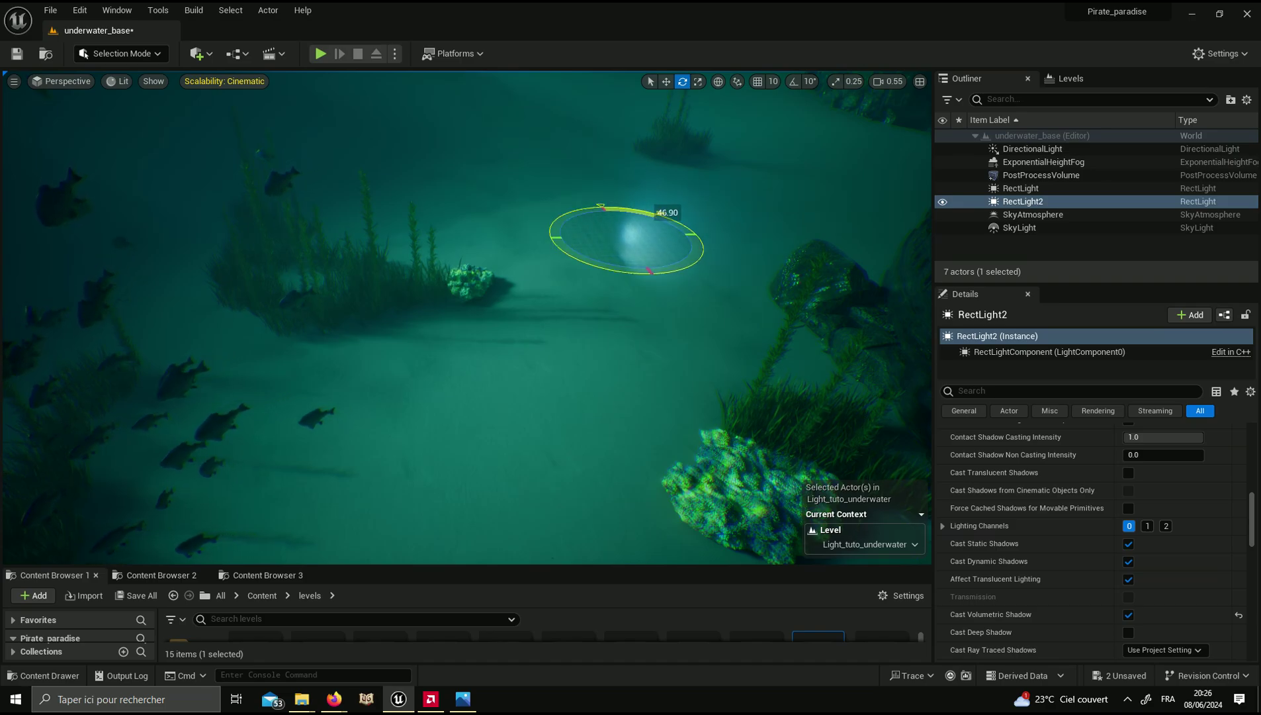
Step: Give RectLight2 a 7330 attenuation radius, 57.98 cd intensity and cyan colour 52EAFF
scroll(1095, 530, "up", 3)
scroll(1095, 529, "up", 5)
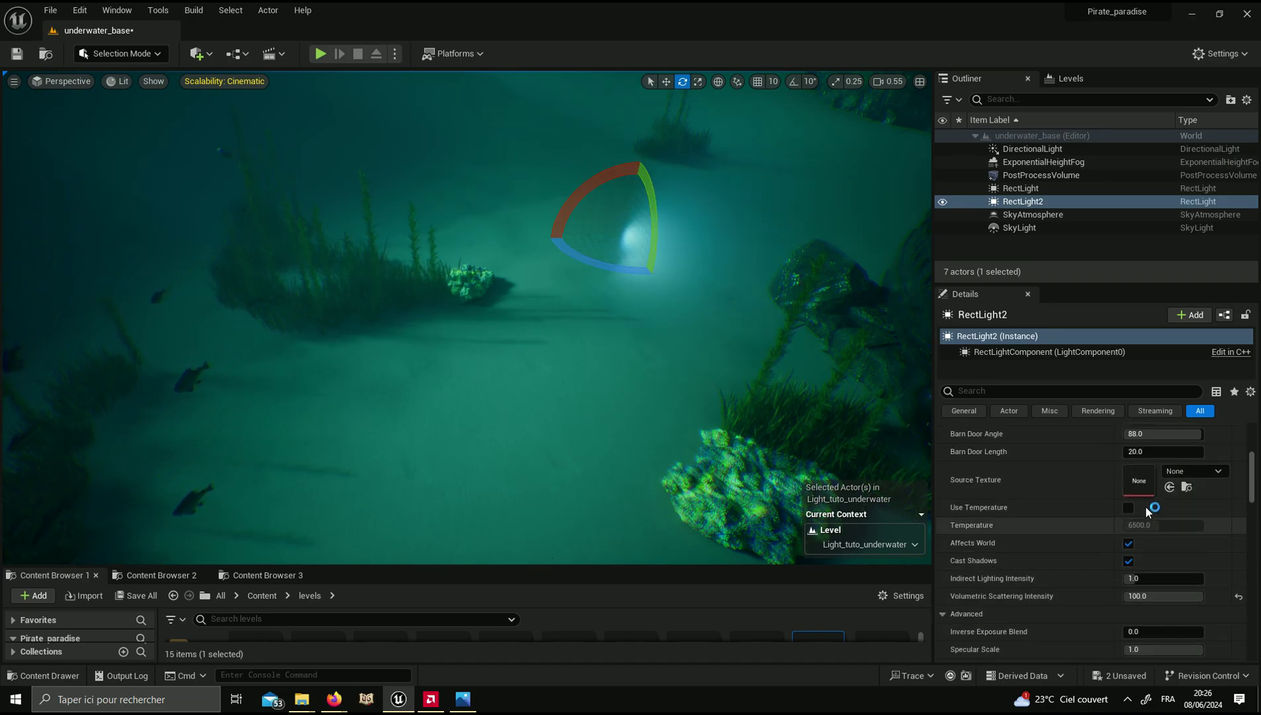
mouse_move(1162, 485)
left_mouse_down()
mouse_move(1184, 485)
mouse_move(1178, 475)
left_mouse_up()
scroll(1047, 515, "up", 1)
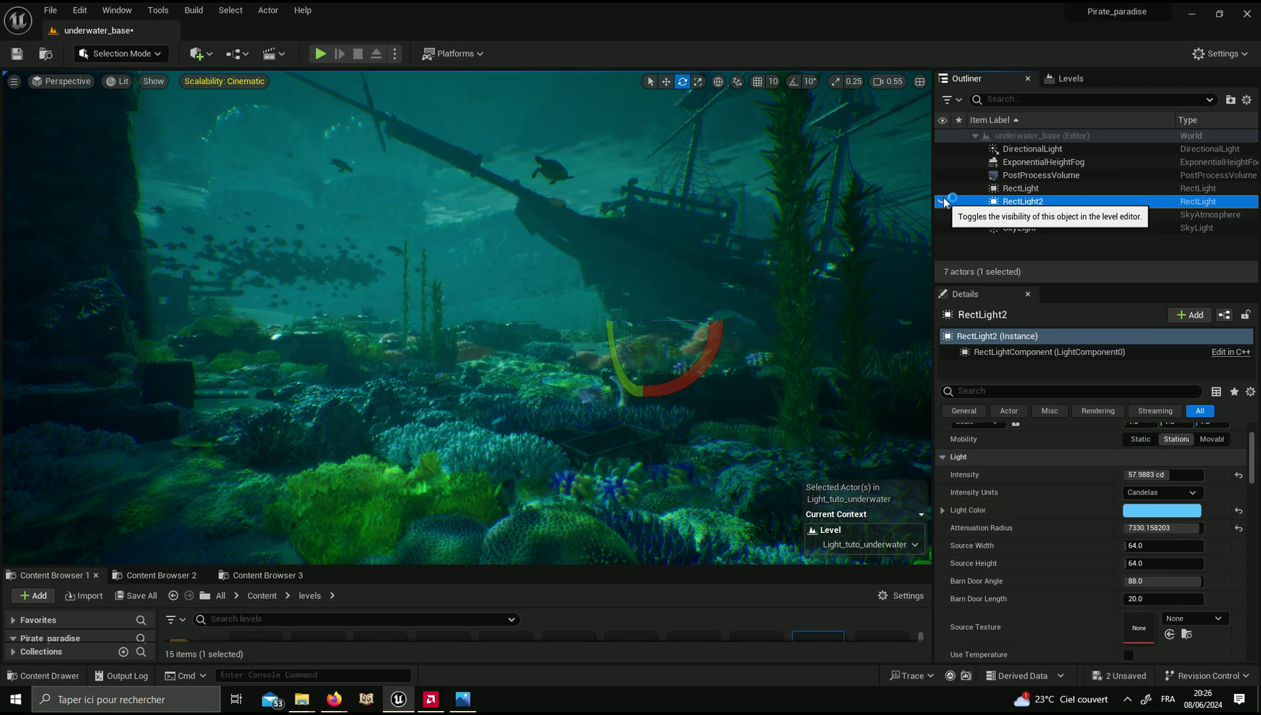
left_click(1132, 509)
left_click_drag(897, 426, 890, 439)
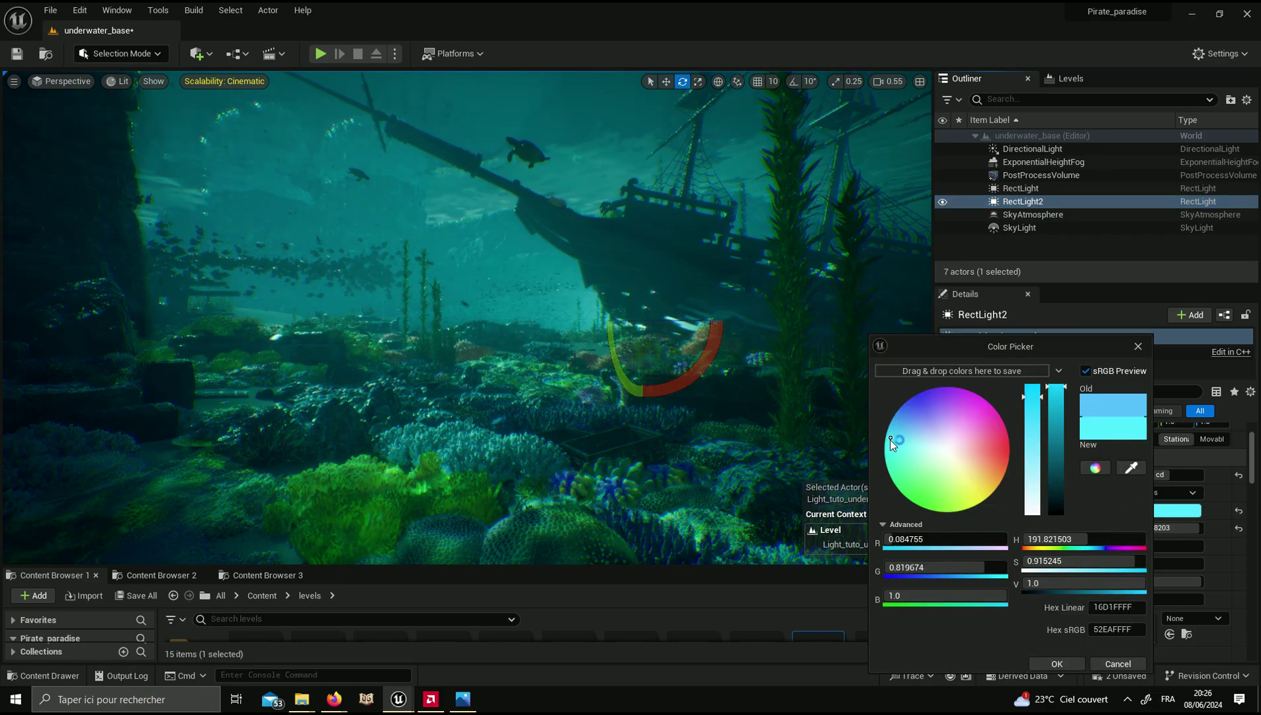
left_click(1056, 663)
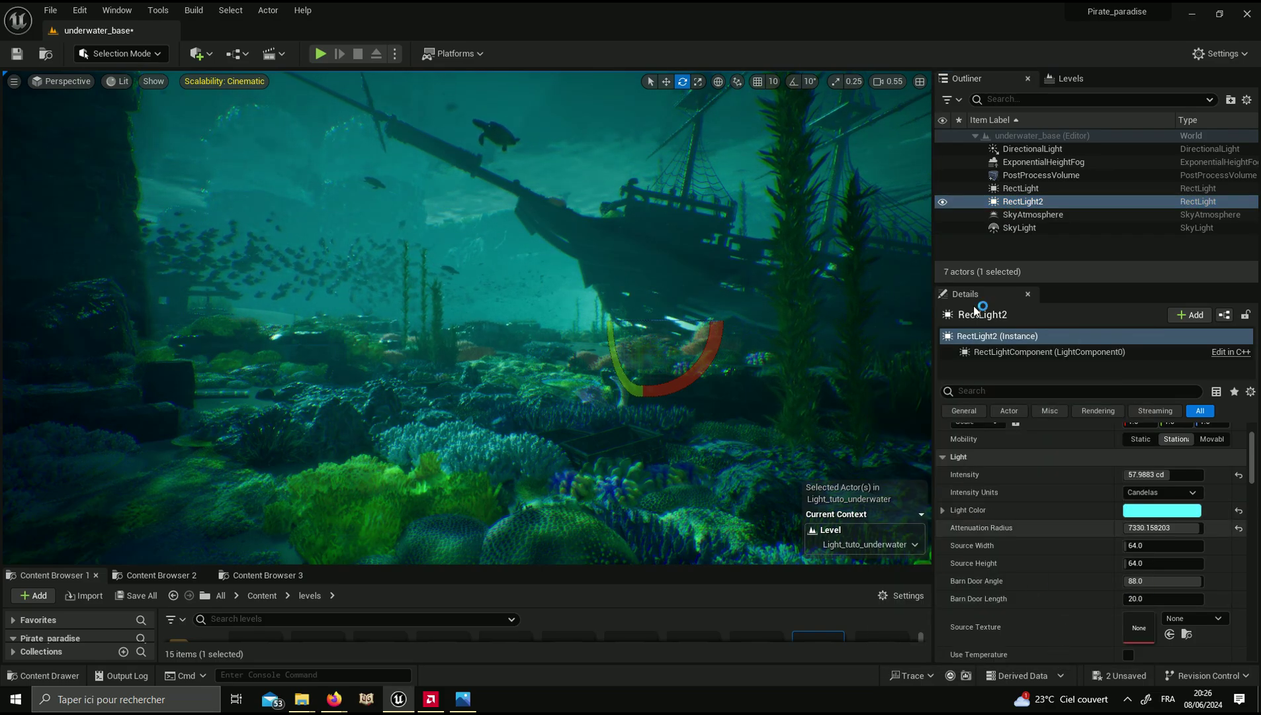
Step: Rotate RectLight2 to angle its beam across the wreck
right_click_drag(782, 294, 714, 298)
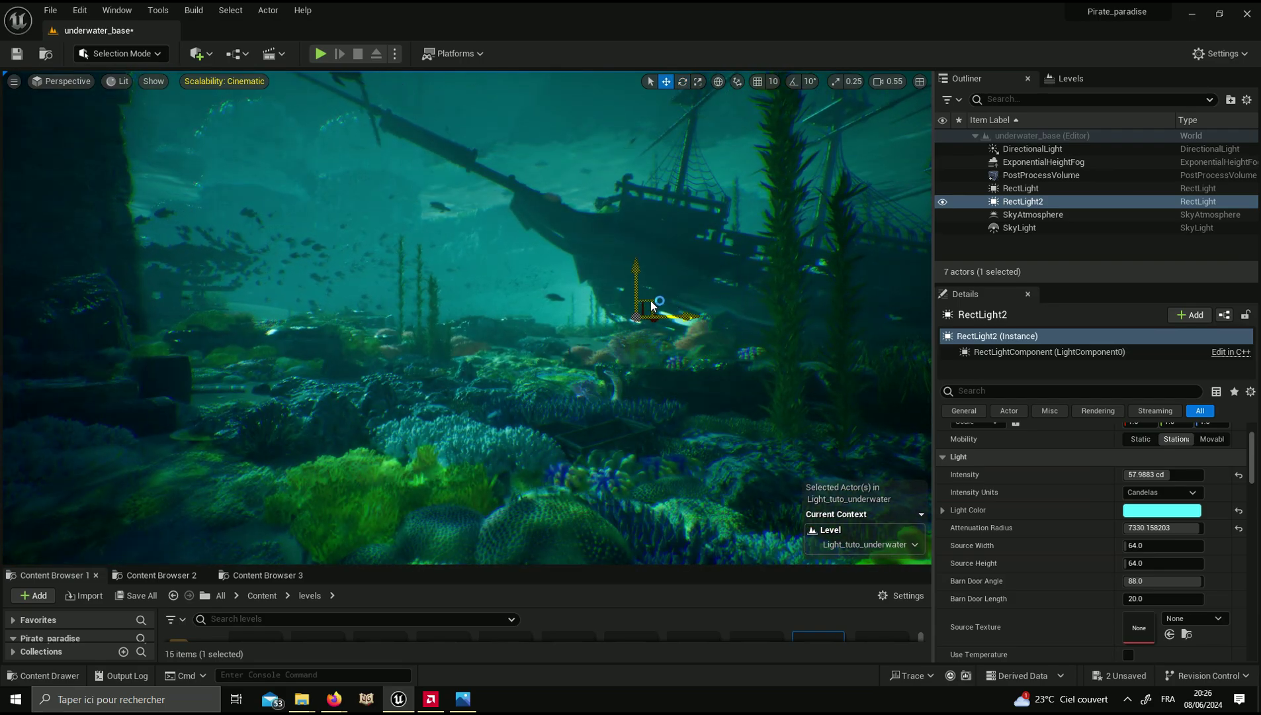
key("e")
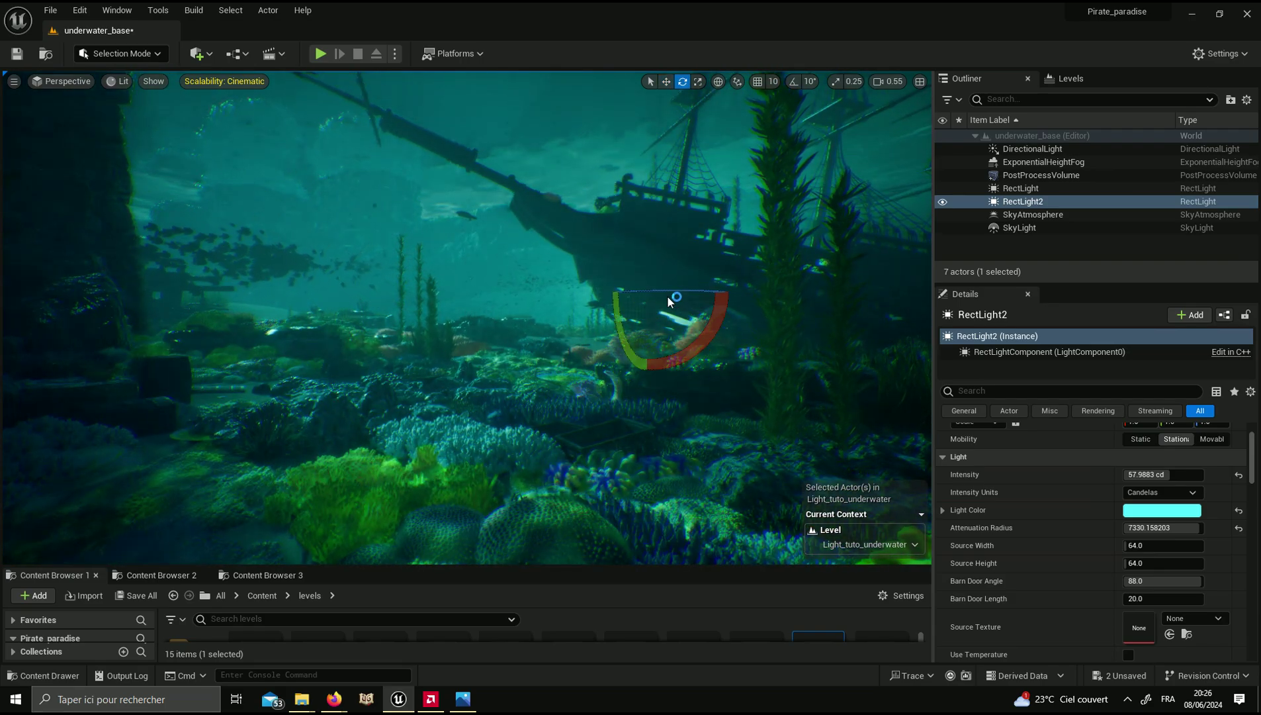
mouse_move(691, 299)
left_mouse_down()
mouse_move(747, 293)
mouse_move(678, 303)
left_mouse_up()
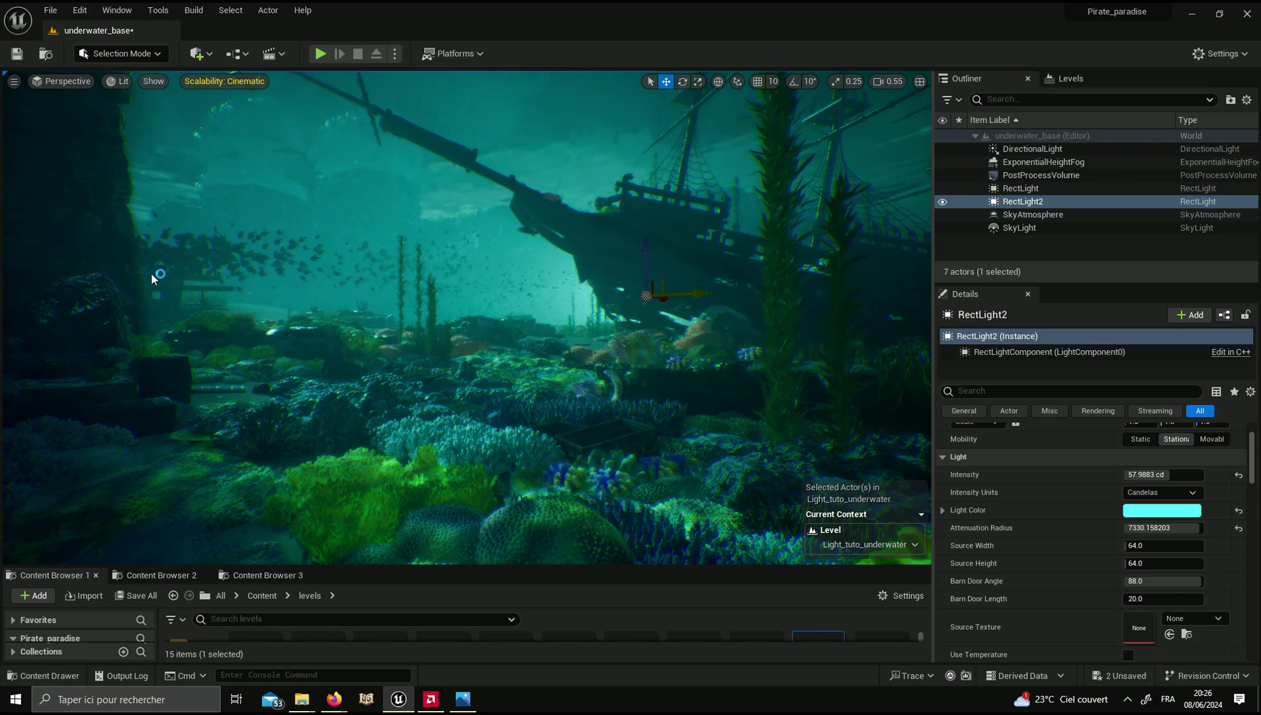
Step: Alt-drag RectLight2 to the left to create RectLight3, then view it in open water
left_click_drag(664, 276, 160, 273, "alt")
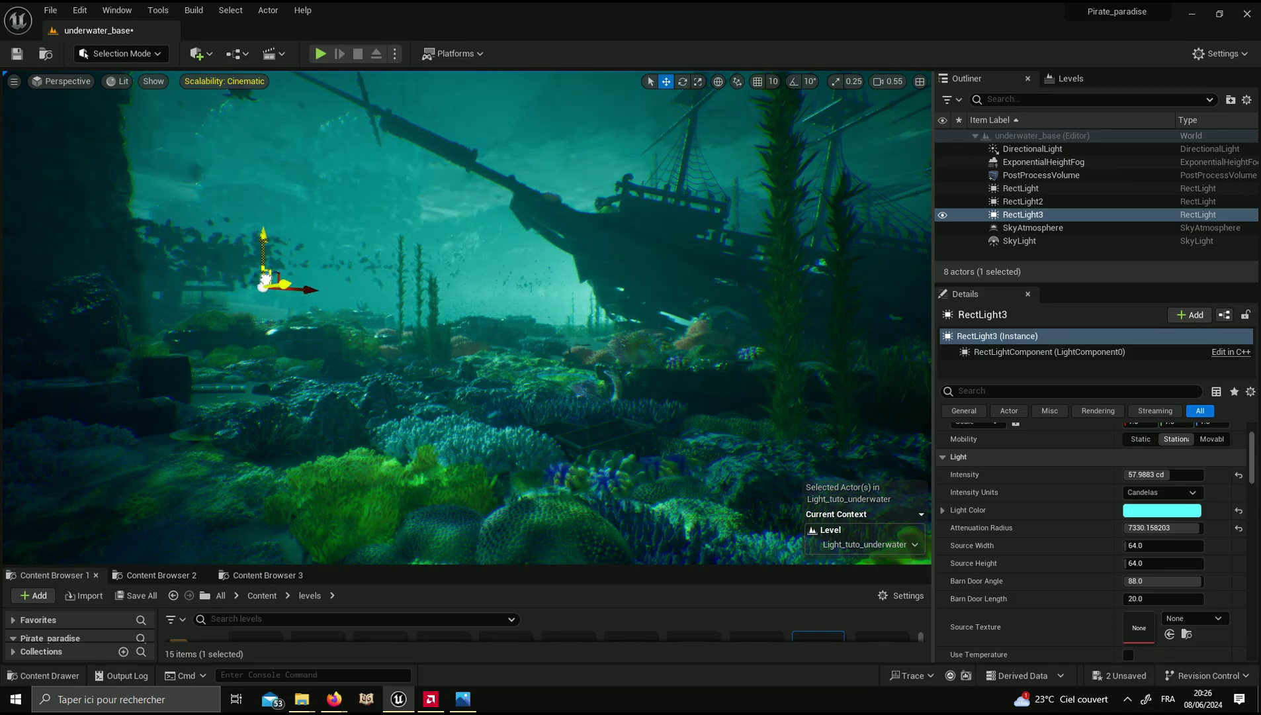
key("e")
mouse_move(161, 273)
right_mouse_down()
mouse_move(181, 289)
mouse_move(331, 258)
right_mouse_up()
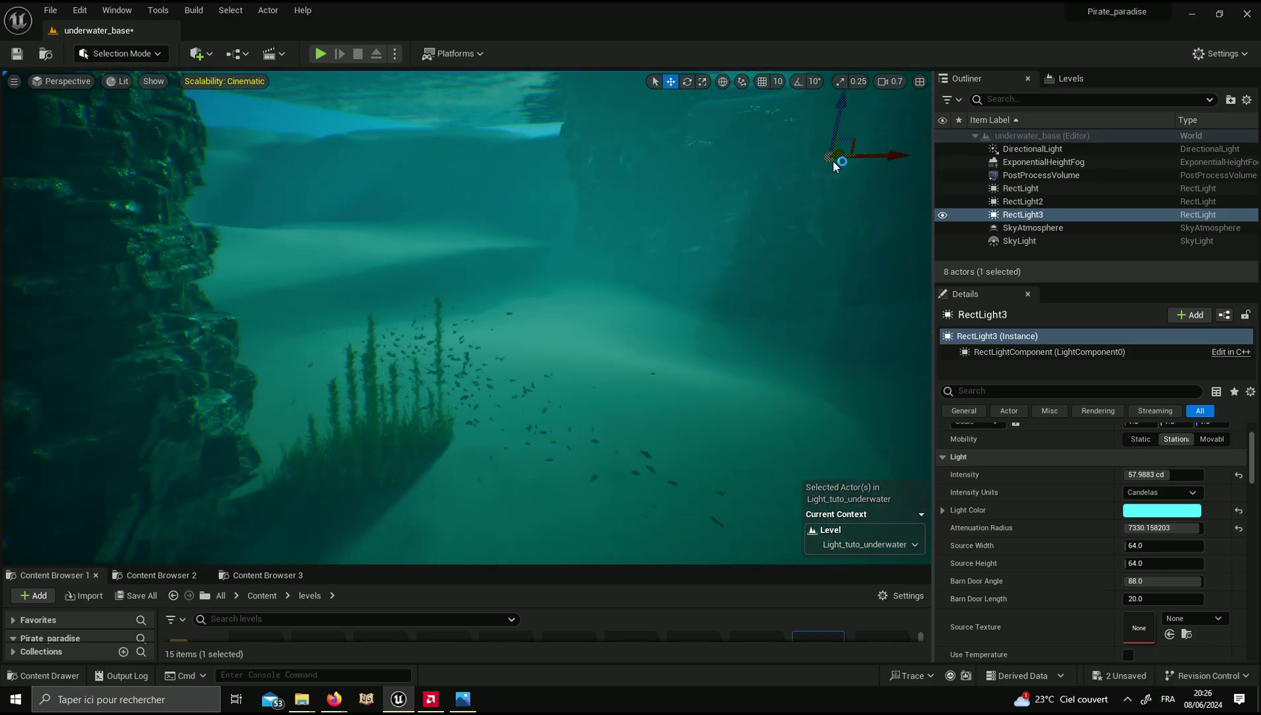
right_click_drag(743, 162, 761, 218)
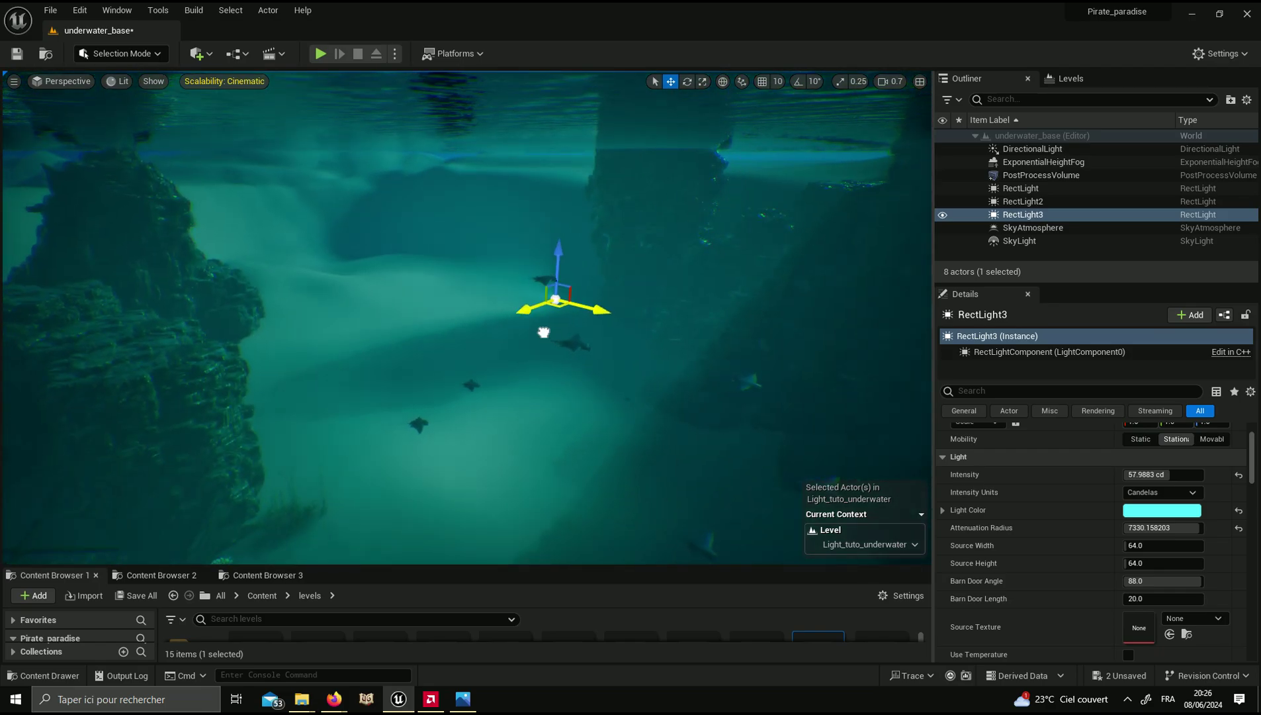
right_click_drag(543, 332, 700, 237)
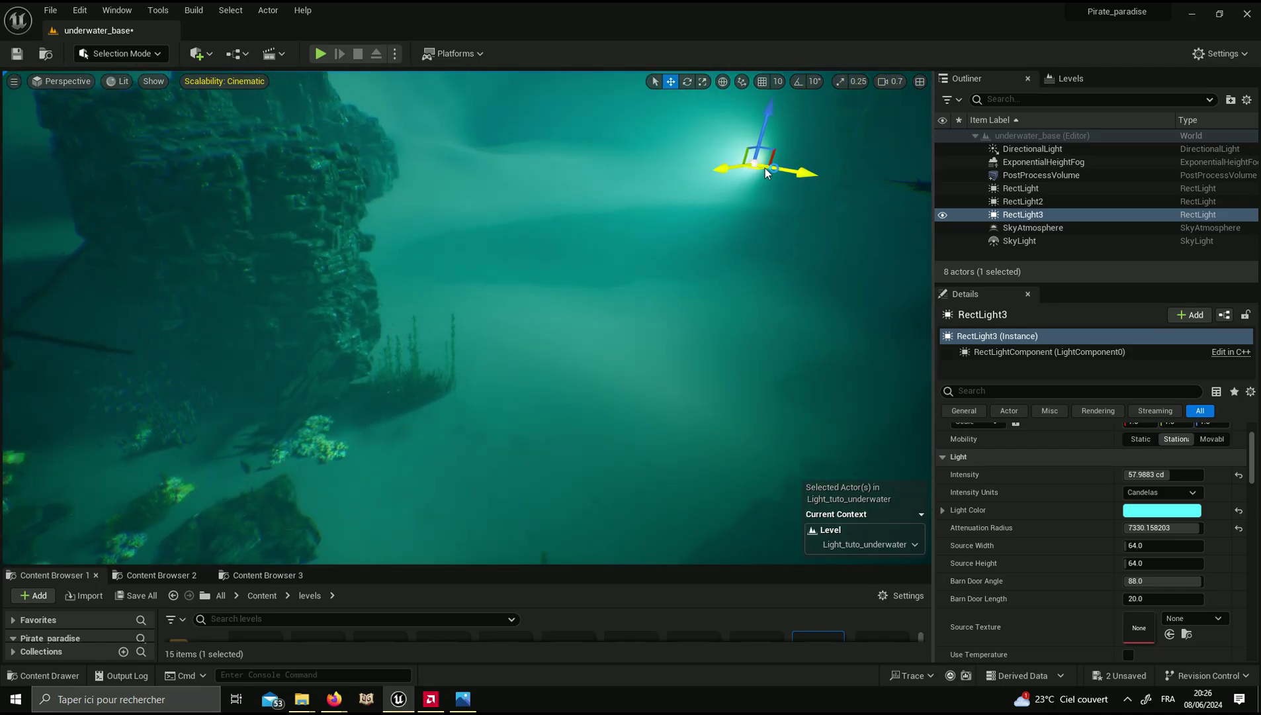
Step: Move RectLight3 lower among the fish schools near the seaweed
mouse_move(765, 169)
left_mouse_down()
mouse_move(531, 239)
mouse_move(567, 228)
mouse_move(514, 225)
left_mouse_up()
key("e")
key("w")
mouse_move(515, 225)
right_mouse_down()
mouse_move(503, 371)
mouse_move(467, 377)
right_mouse_up()
left_click_drag(467, 376, 265, 458)
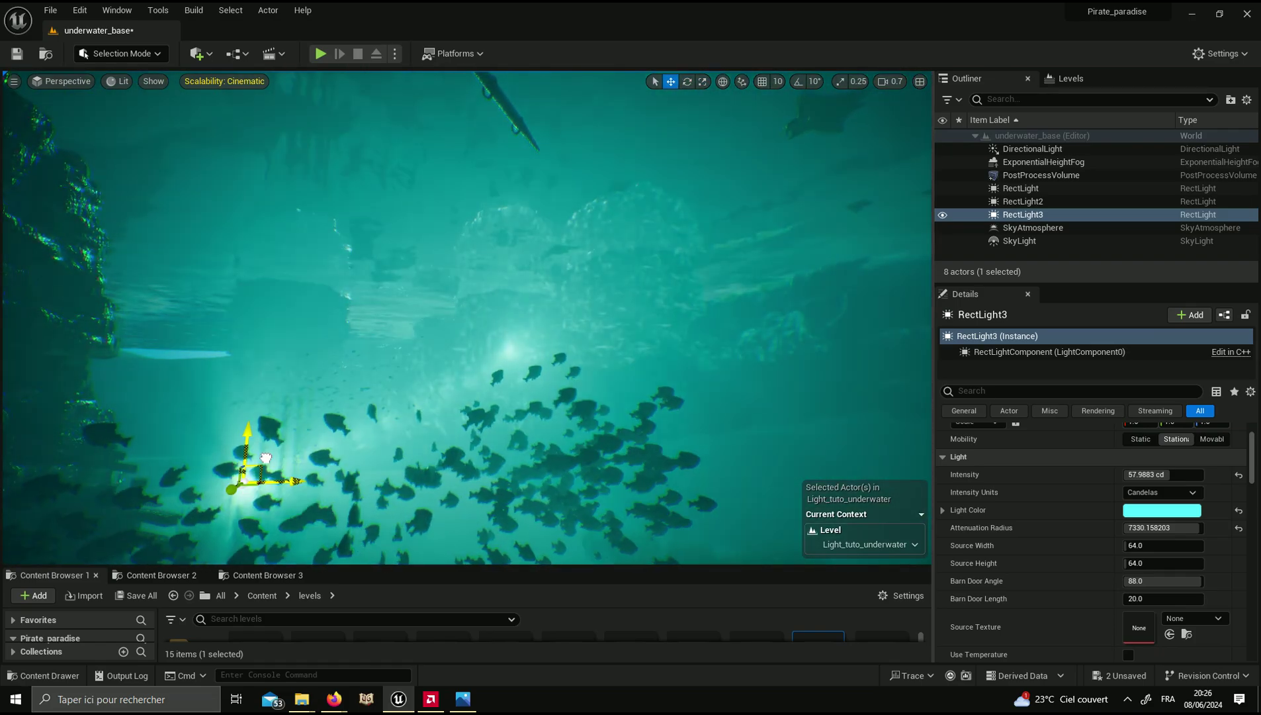
key("f")
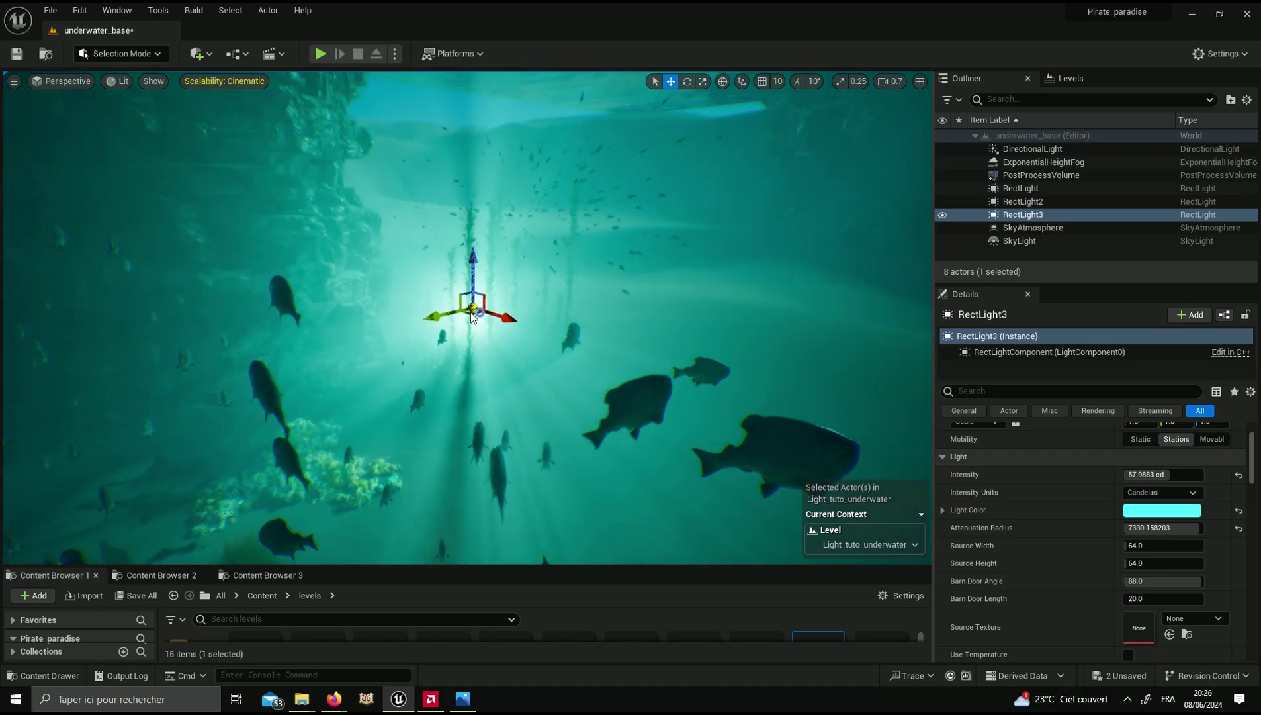
mouse_move(473, 316)
left_mouse_down("alt")
mouse_move(481, 358)
mouse_move(454, 323)
left_mouse_up("alt")
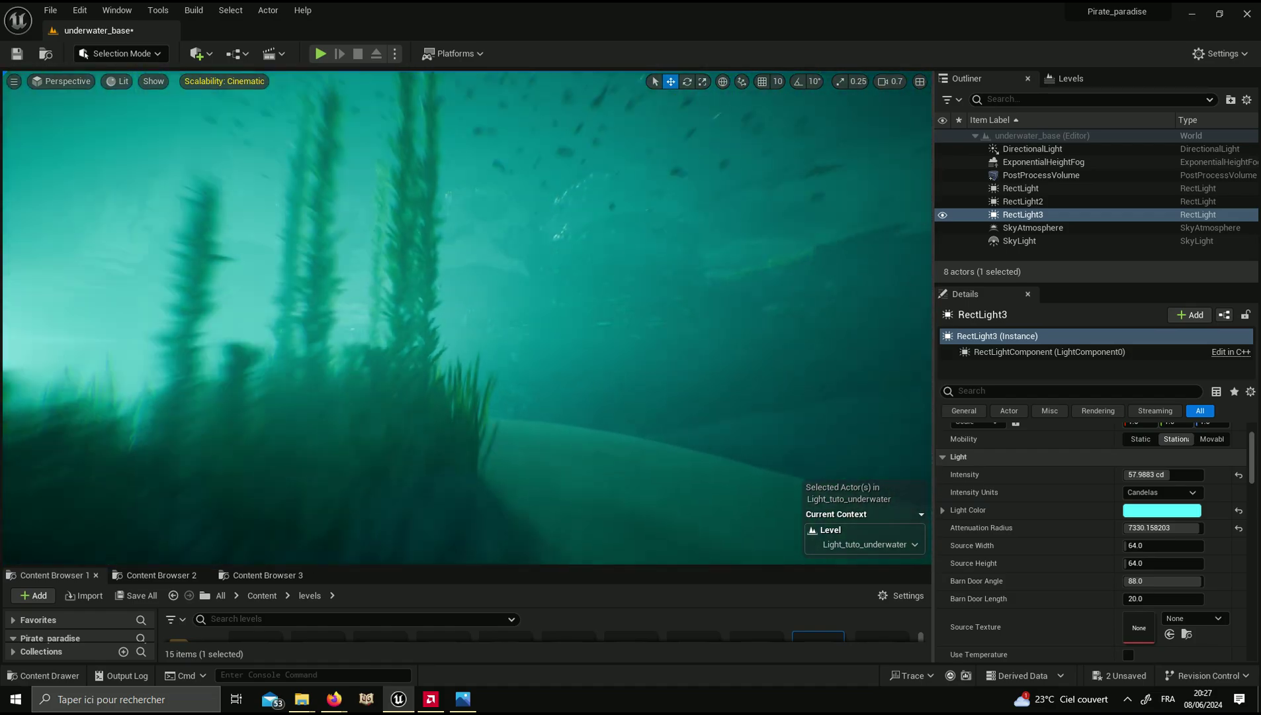
right_click_drag(415, 318, 415, 318)
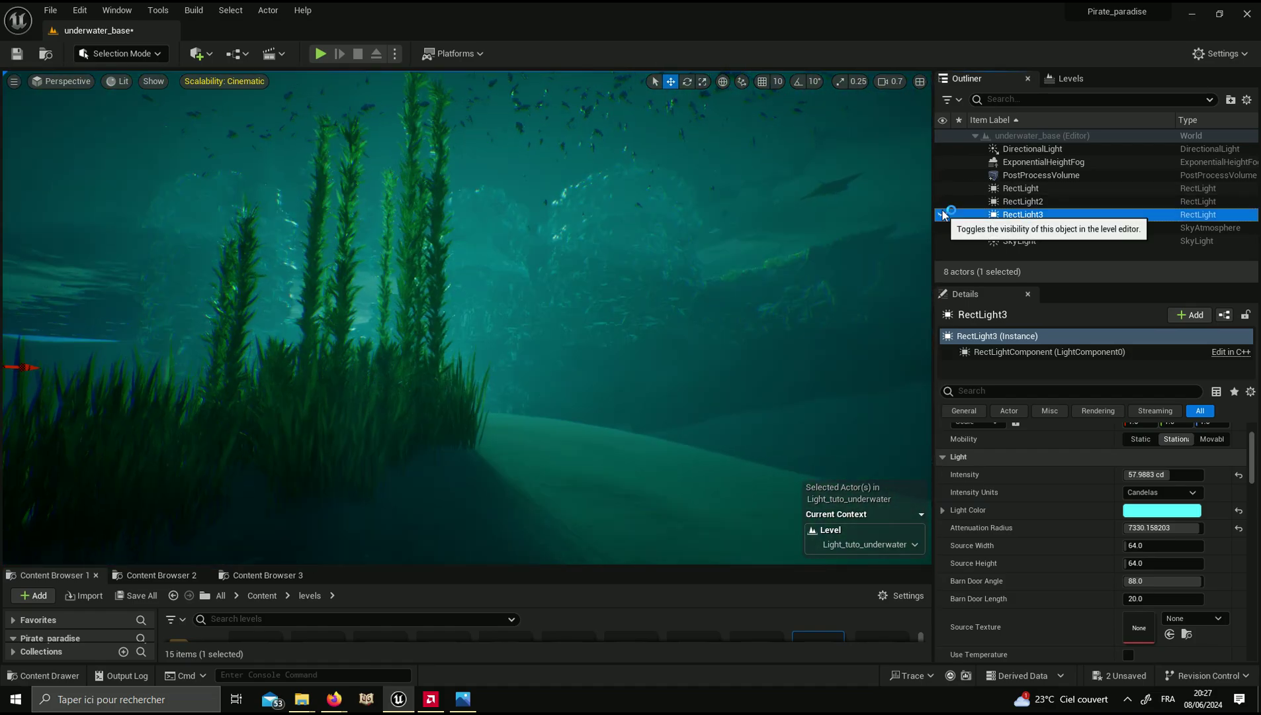
Step: Lower RectLight3's intensity to 9.35 cd, toggling its visibility to compare
double_click(1022, 214)
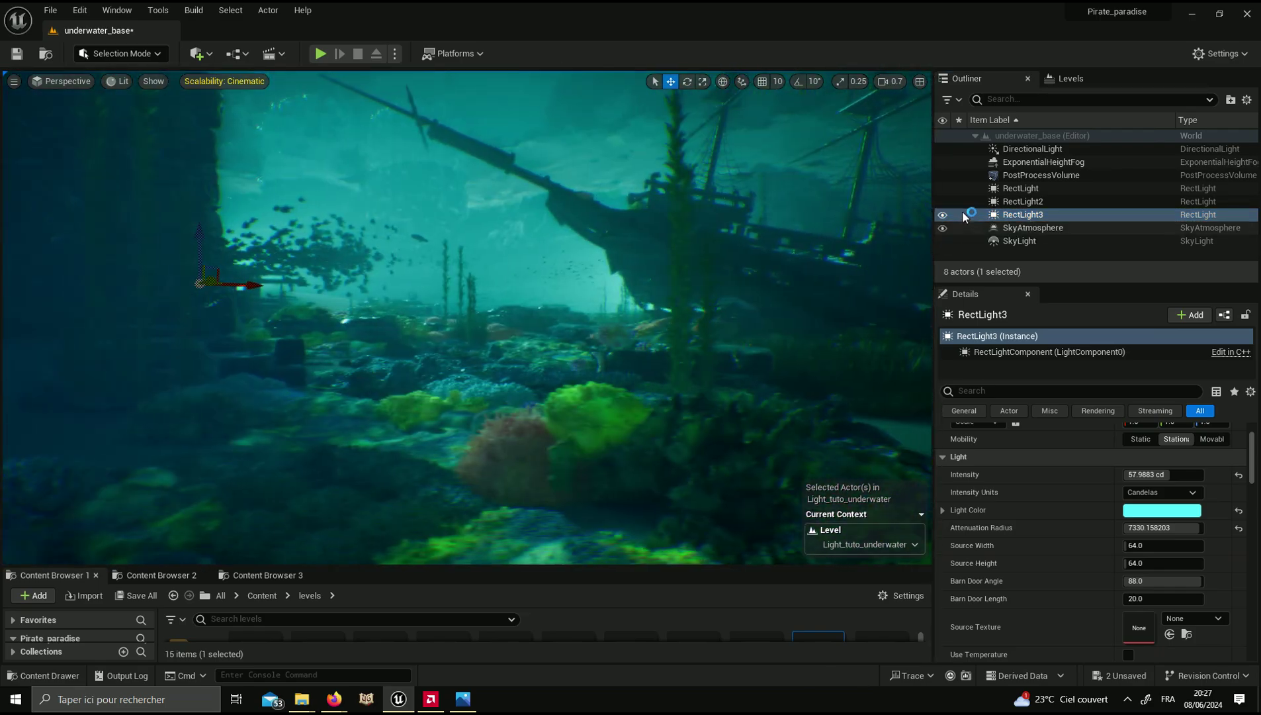
left_click(944, 215)
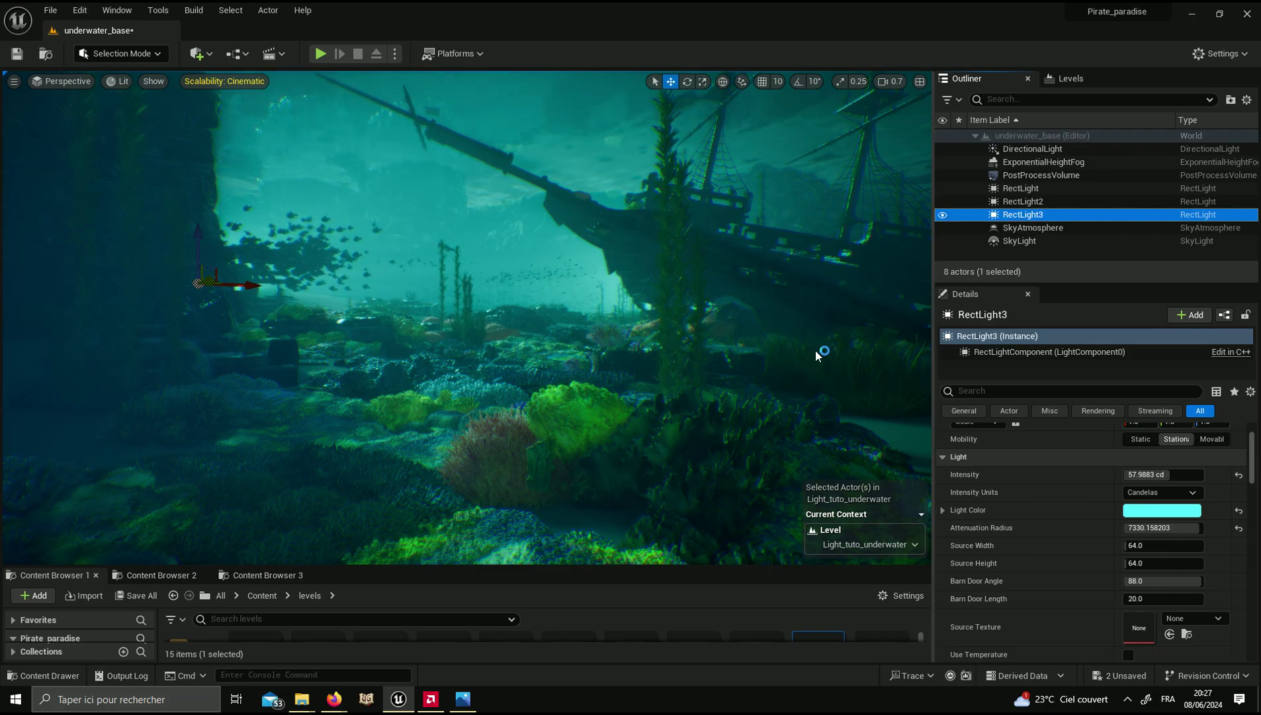
left_click_drag(1164, 475, 1138, 474)
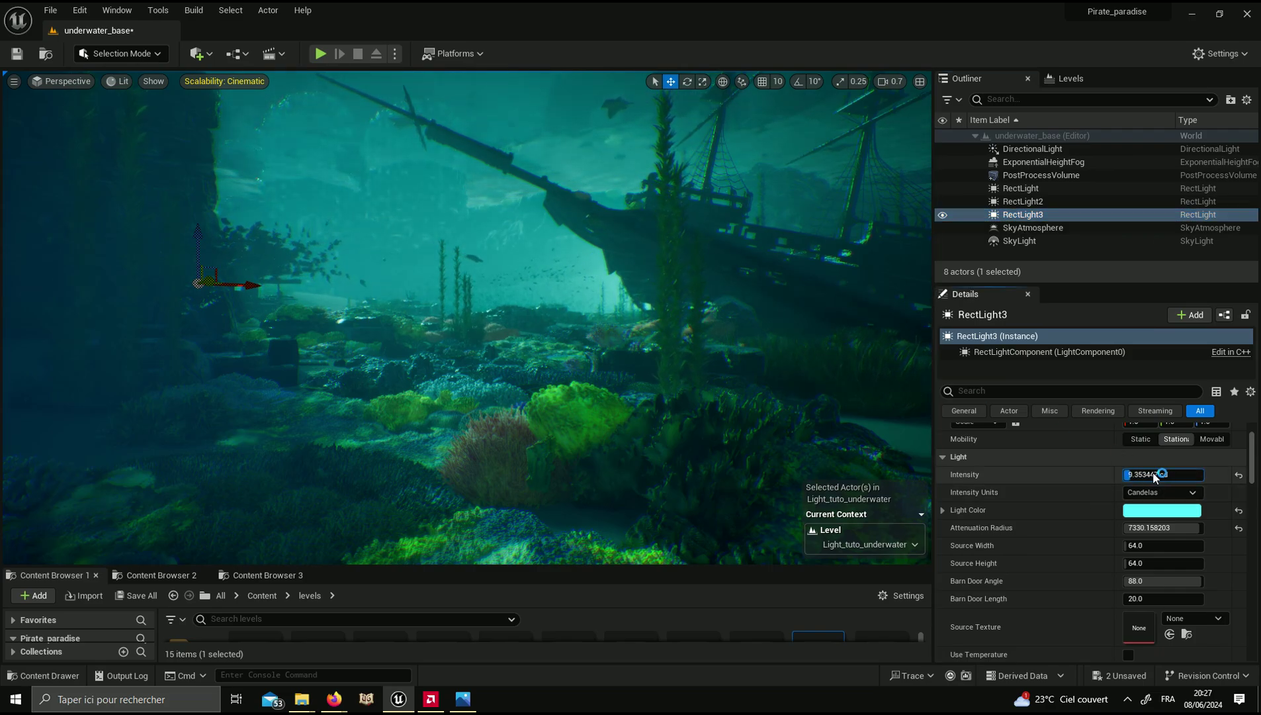
left_click(948, 219)
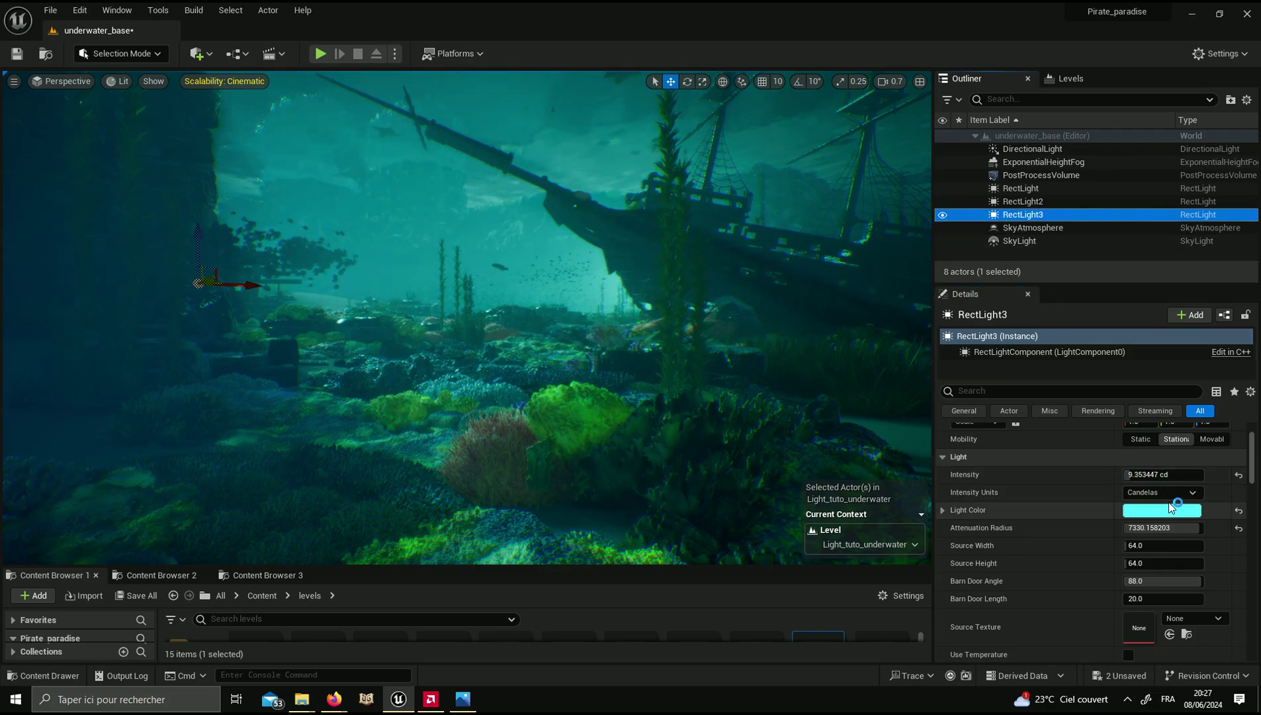
Step: Change RectLight3's Light Color to a pale cyan
left_click(1170, 507)
left_click(988, 446)
left_click(955, 485)
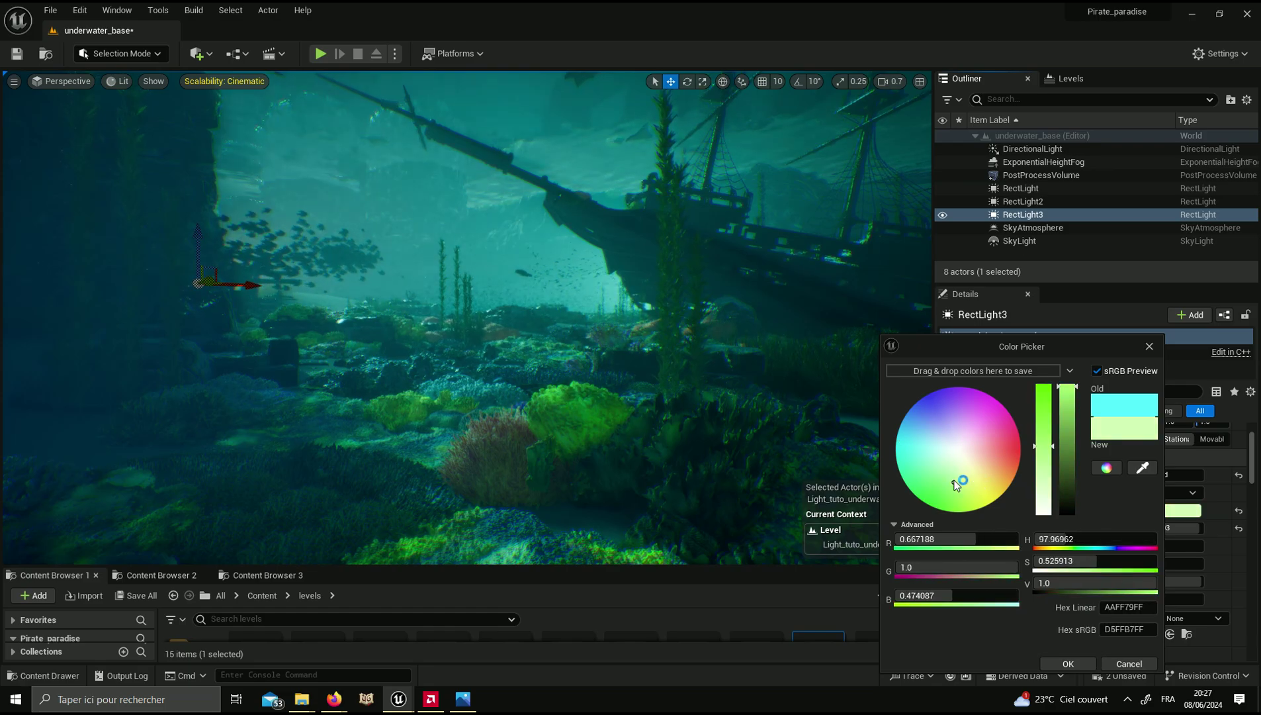
mouse_move(961, 472)
left_mouse_down()
mouse_move(941, 460)
mouse_move(968, 483)
left_mouse_up()
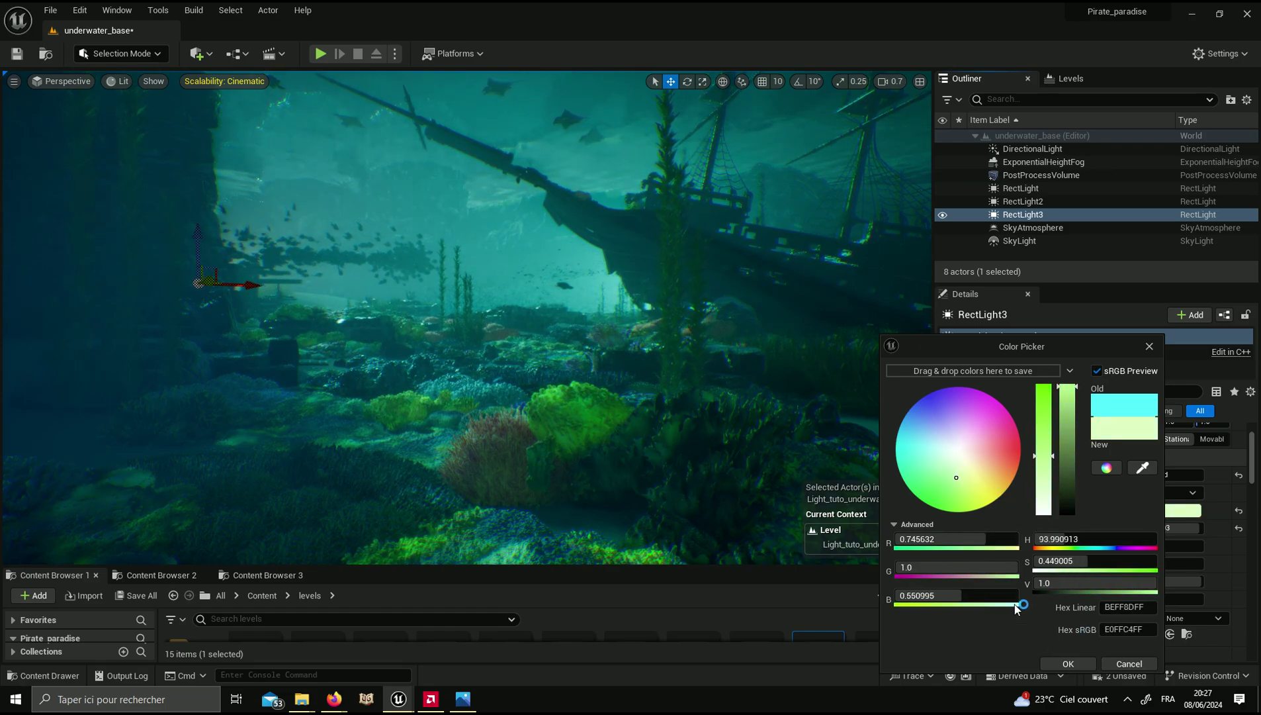
left_click(928, 447)
left_click(1068, 662)
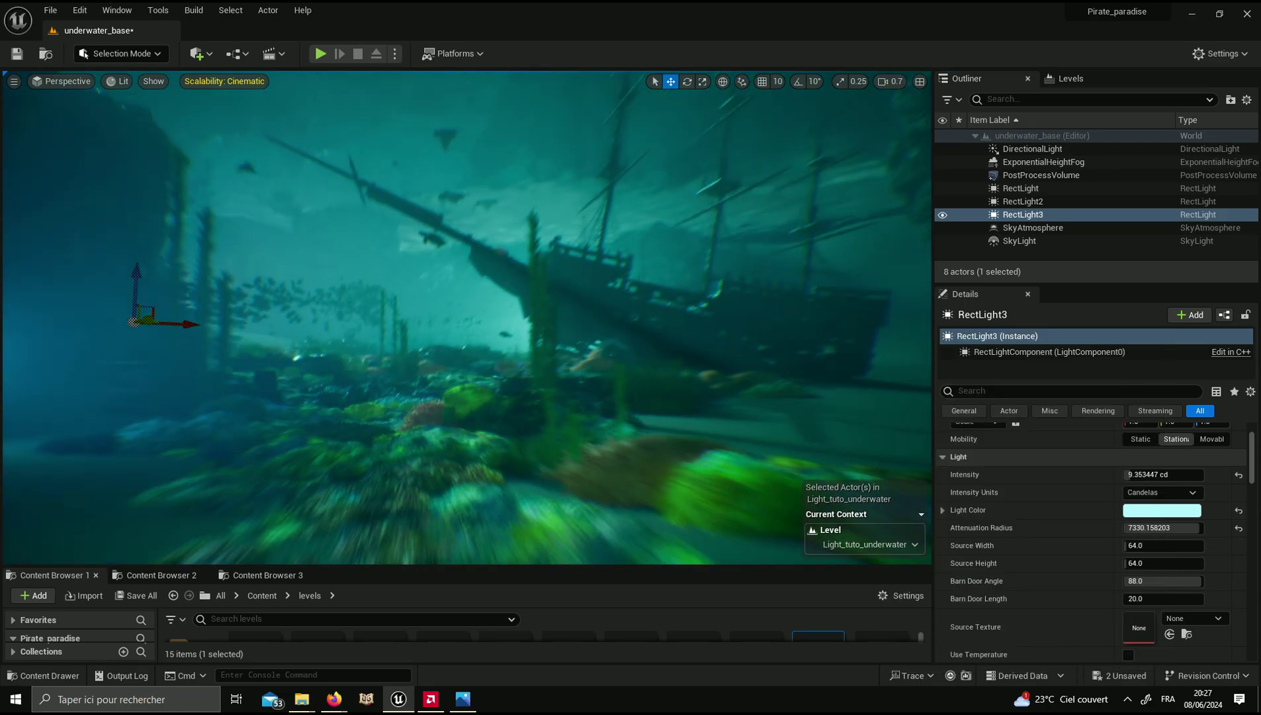
Step: Set the original RectLight's intensity to 4.0 cd
right_click_drag(753, 471, 753, 471)
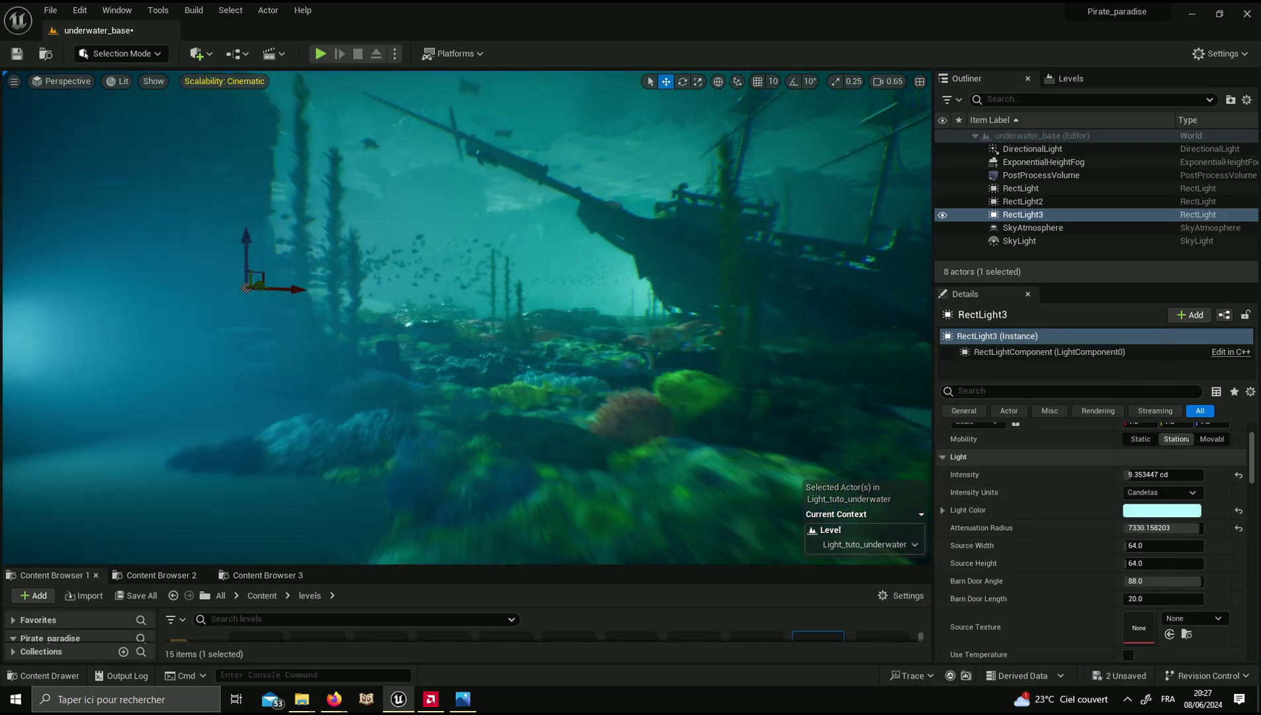
left_click(1057, 187)
left_click(1162, 474)
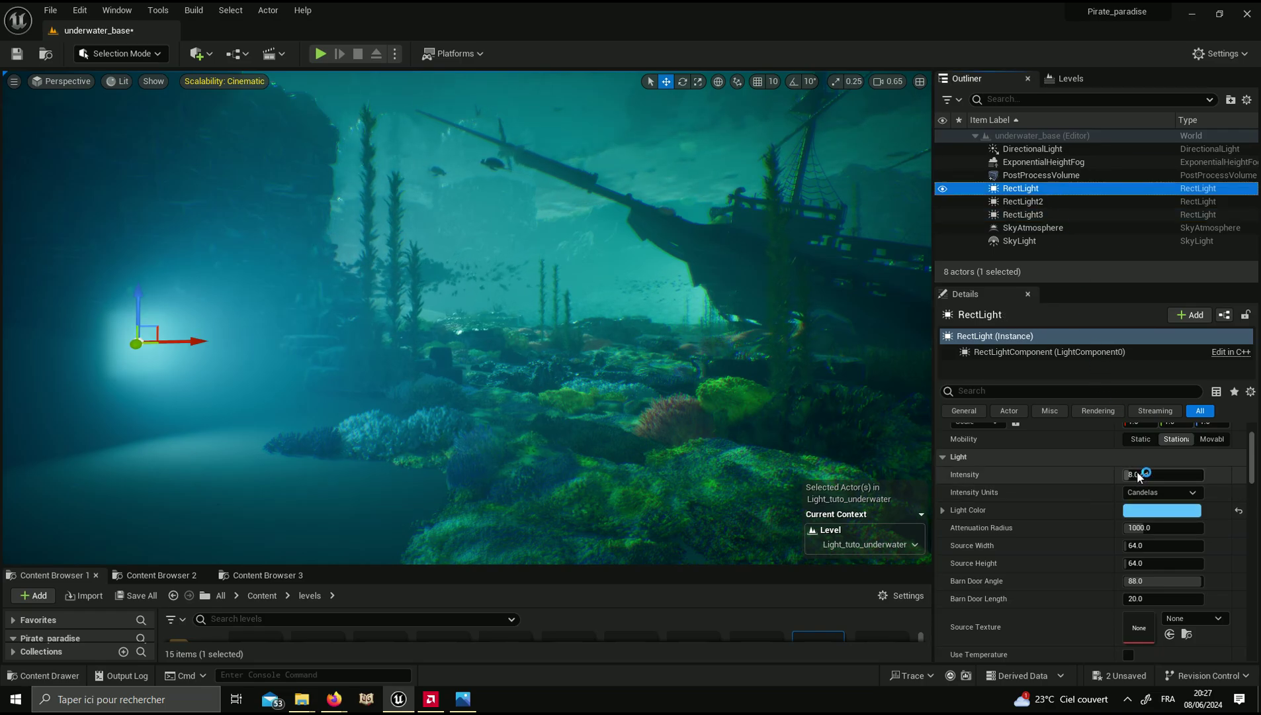
type("1")
key("Return")
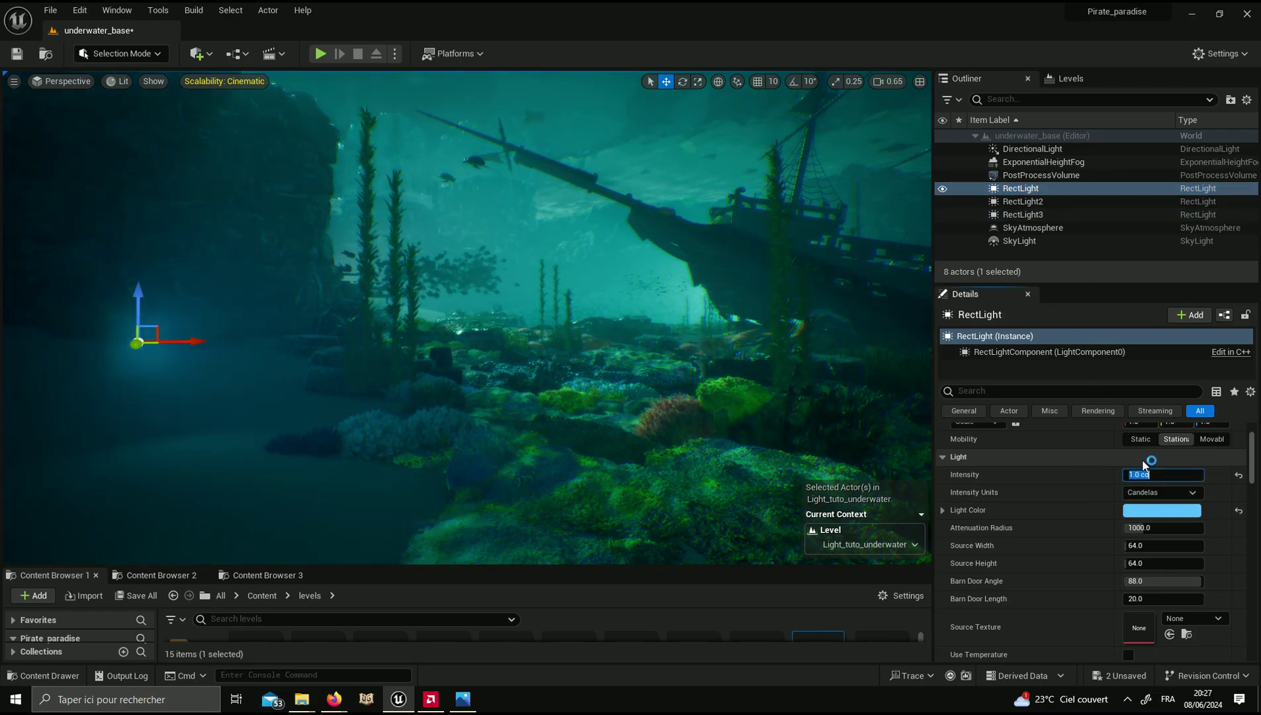
type("4")
key("Return")
right_click_drag(727, 406, 516, 308)
Step: Alt-drag the RectLight into RectLight4 near the ship and rotate it
left_click_drag(362, 310, 617, 143, "alt")
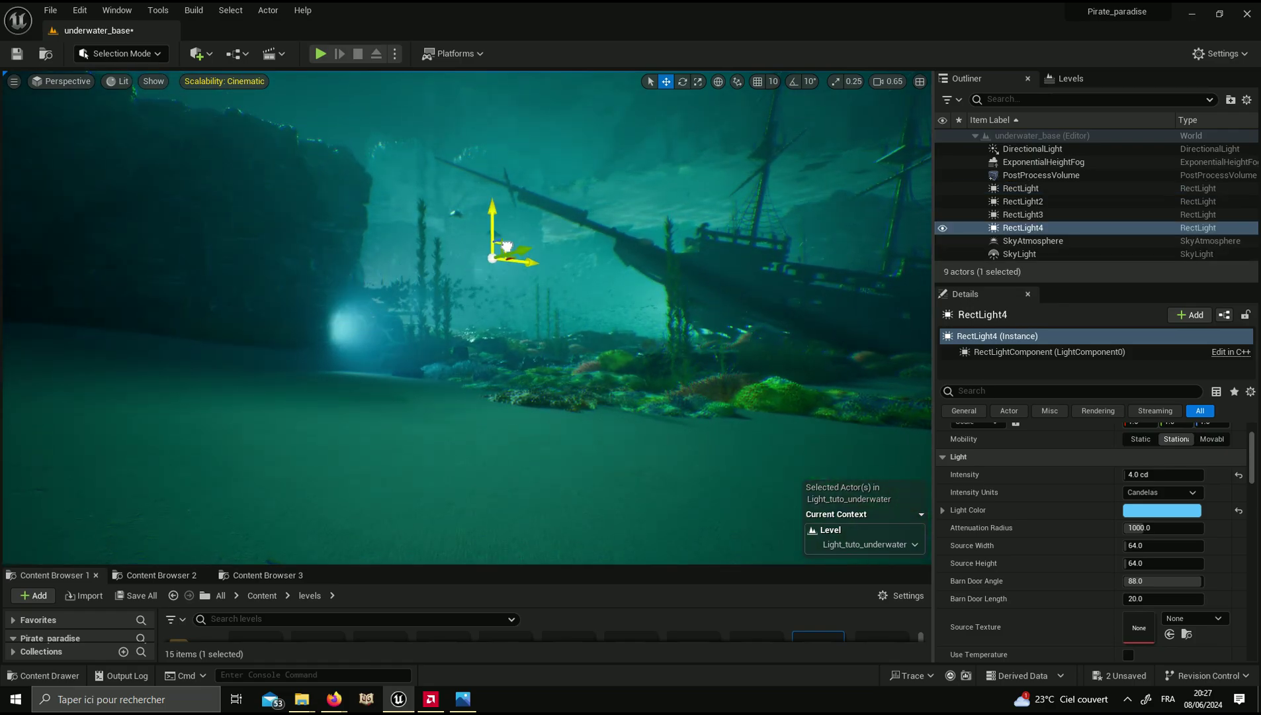
key("e")
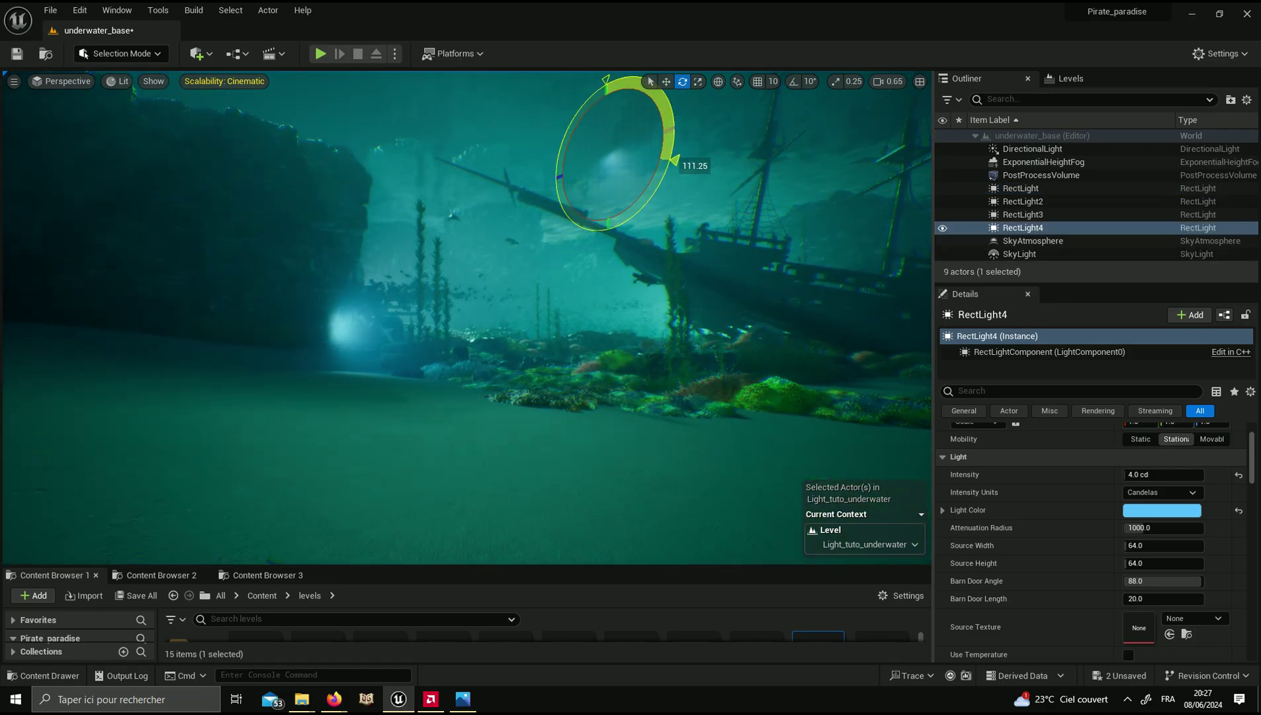
left_click_drag(702, 201, 754, 178)
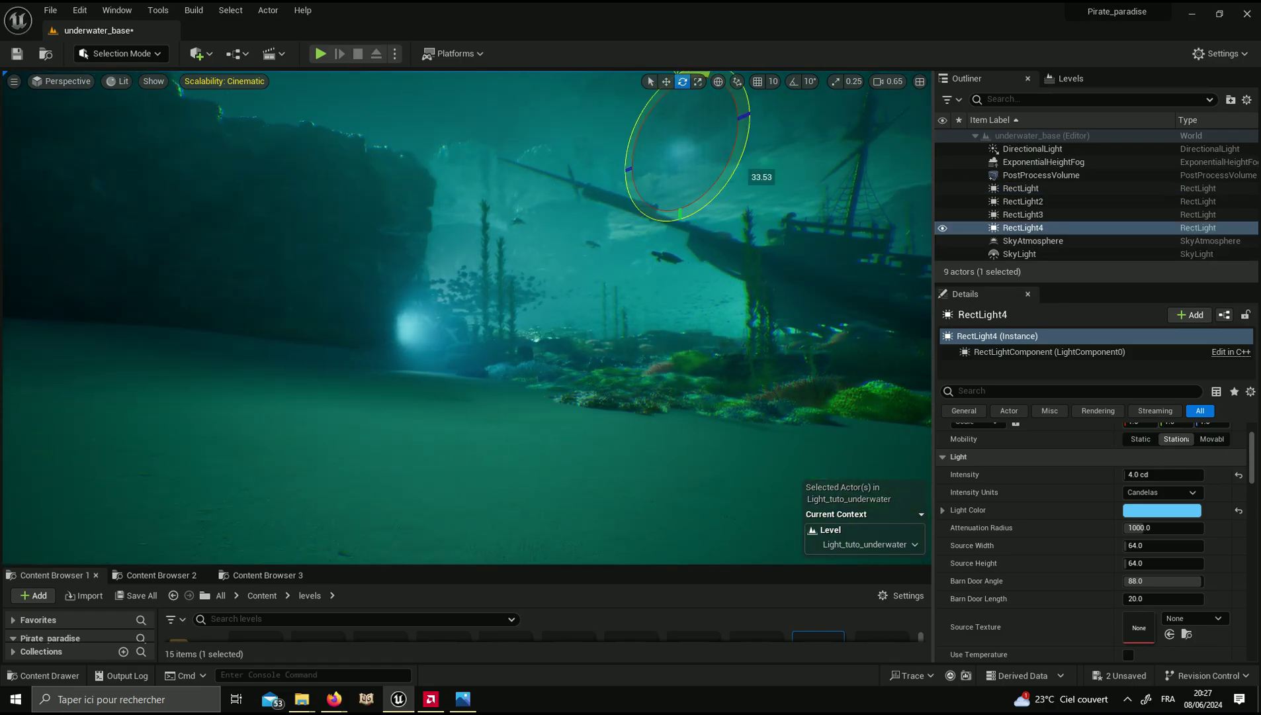
mouse_move(755, 178)
right_mouse_down()
mouse_move(595, 298)
mouse_move(563, 285)
right_mouse_up()
key("w")
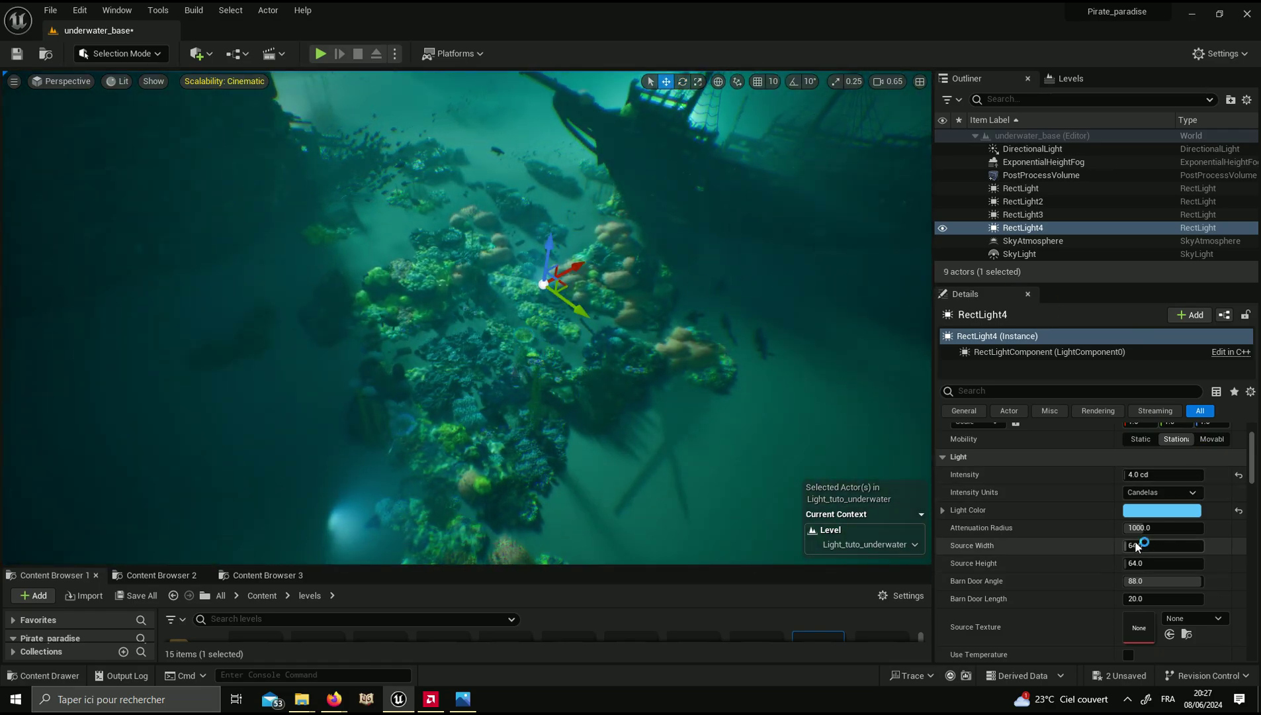
Step: Set RectLight4's Source Width to 800 and raise its intensity to about 48 cd
left_click_drag(1164, 545, 1133, 561)
right_click_drag(463, 298, 464, 298)
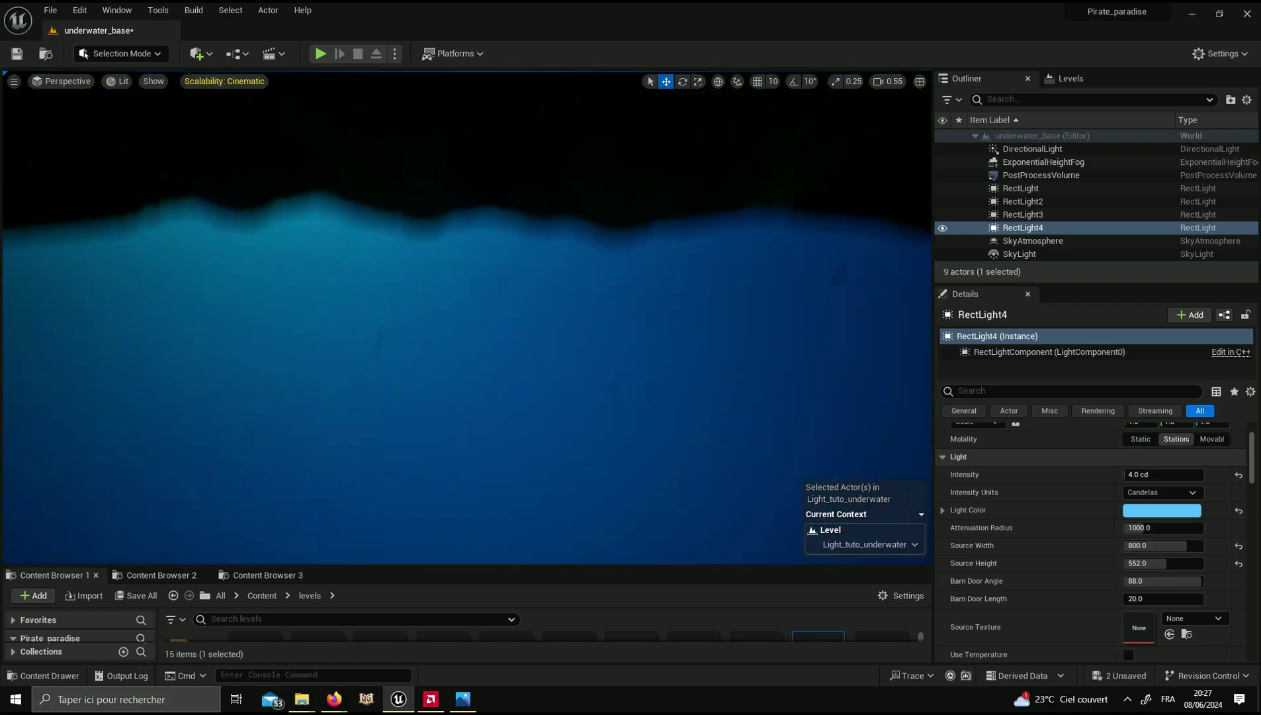
right_click_drag(899, 380, 898, 380)
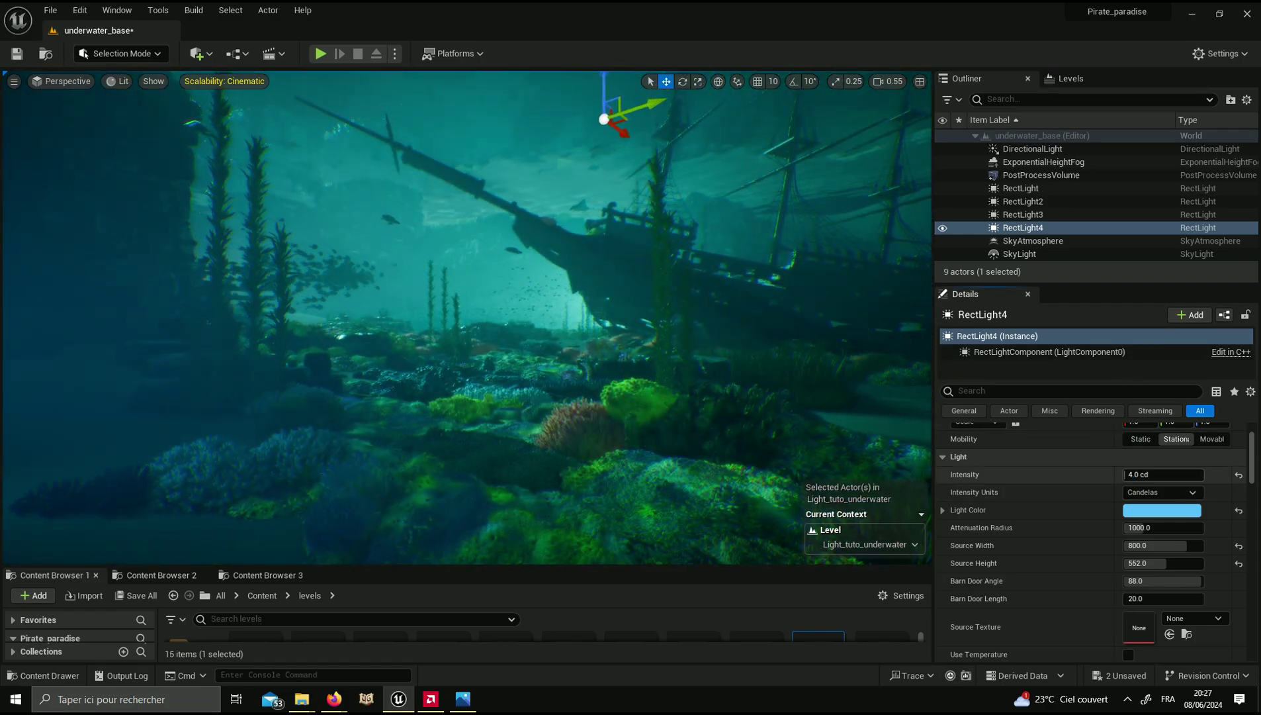
left_click_drag(1151, 474, 913, 417)
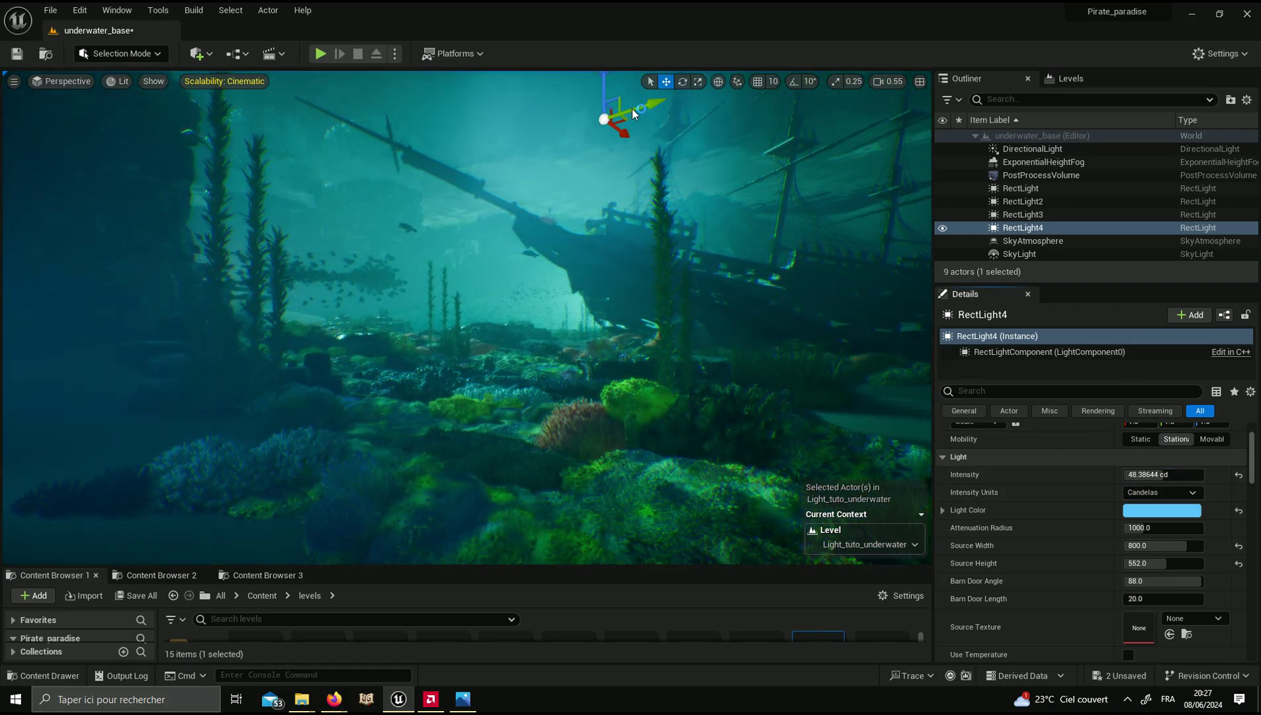
Step: Move and rotate RectLight4 so its beam falls across the shipwreck
left_click_drag(631, 109, 852, 211)
key("e")
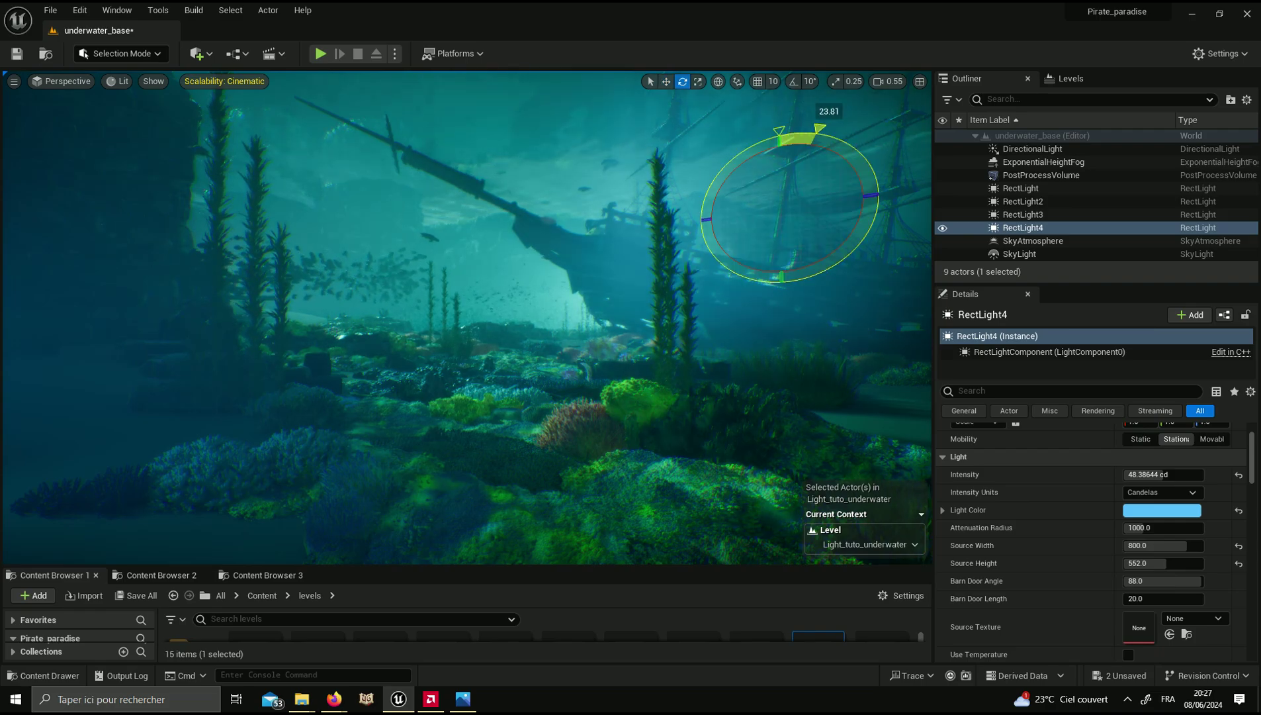
mouse_move(801, 138)
left_mouse_down()
mouse_move(797, 193)
mouse_move(688, 225)
left_mouse_up()
right_click_drag(688, 225, 750, 178)
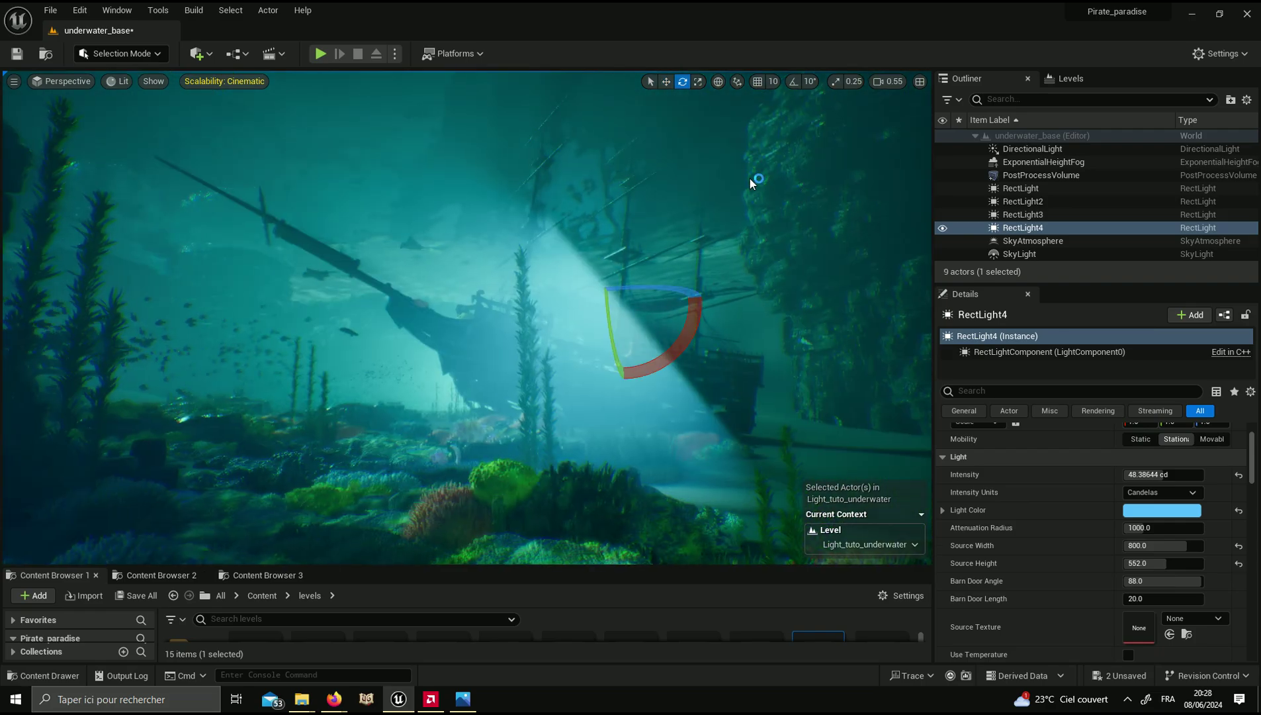
key("g")
mouse_move(612, 328)
left_mouse_down()
mouse_move(625, 322)
mouse_move(668, 371)
left_mouse_up()
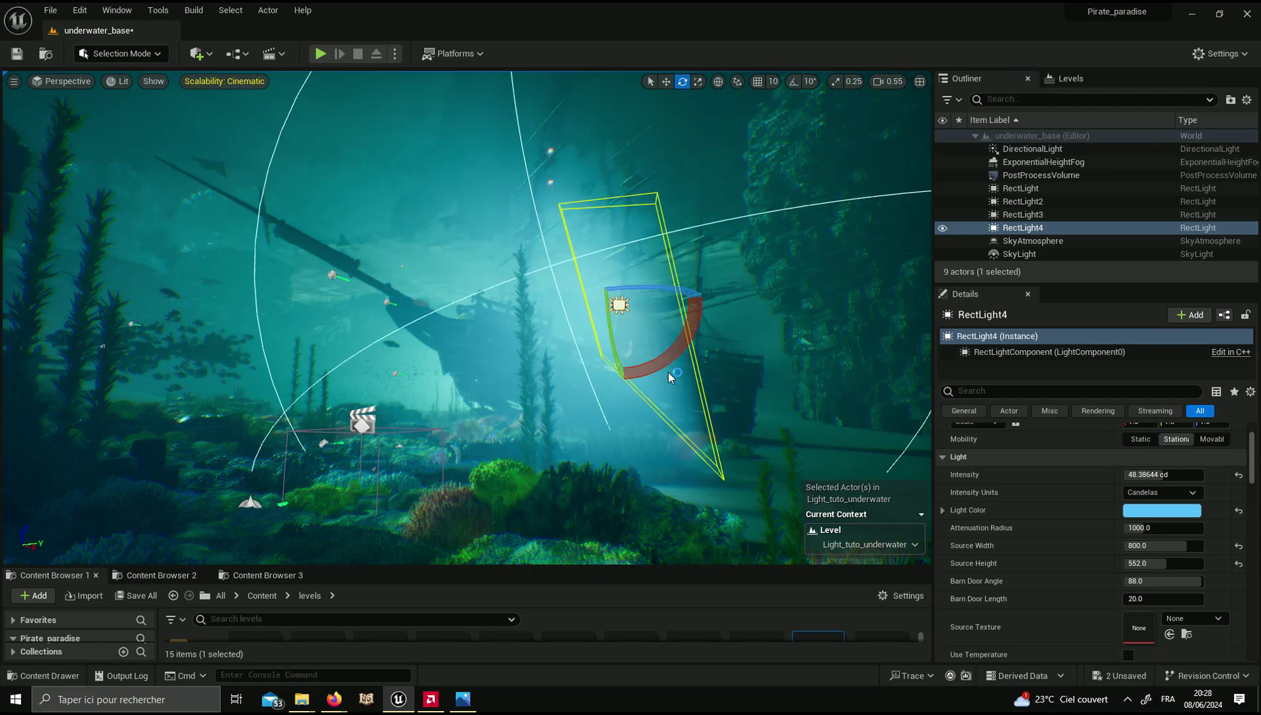
mouse_move(696, 298)
left_mouse_down()
mouse_move(671, 317)
mouse_move(680, 325)
mouse_move(662, 278)
left_mouse_up()
key("w")
right_click_drag(645, 287, 890, 276)
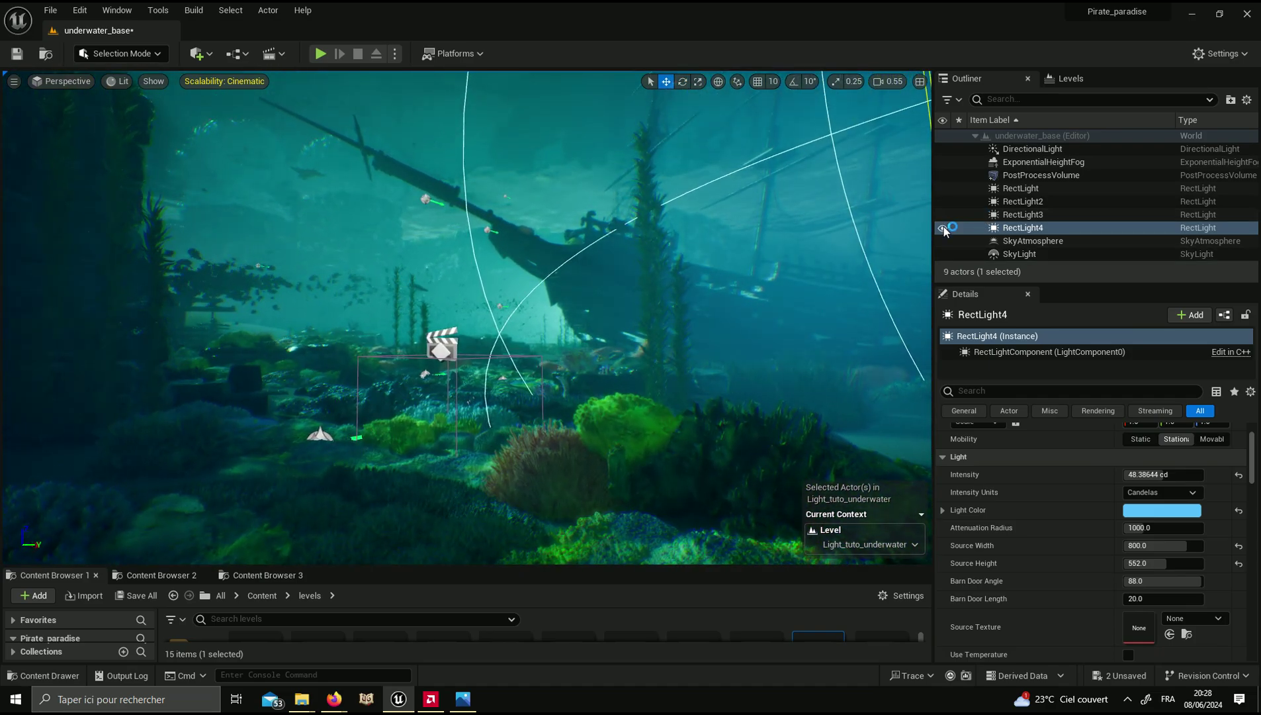
Step: Lower RectLight4's intensity to about 12.09 cd
left_click_drag(1178, 474, 1135, 474)
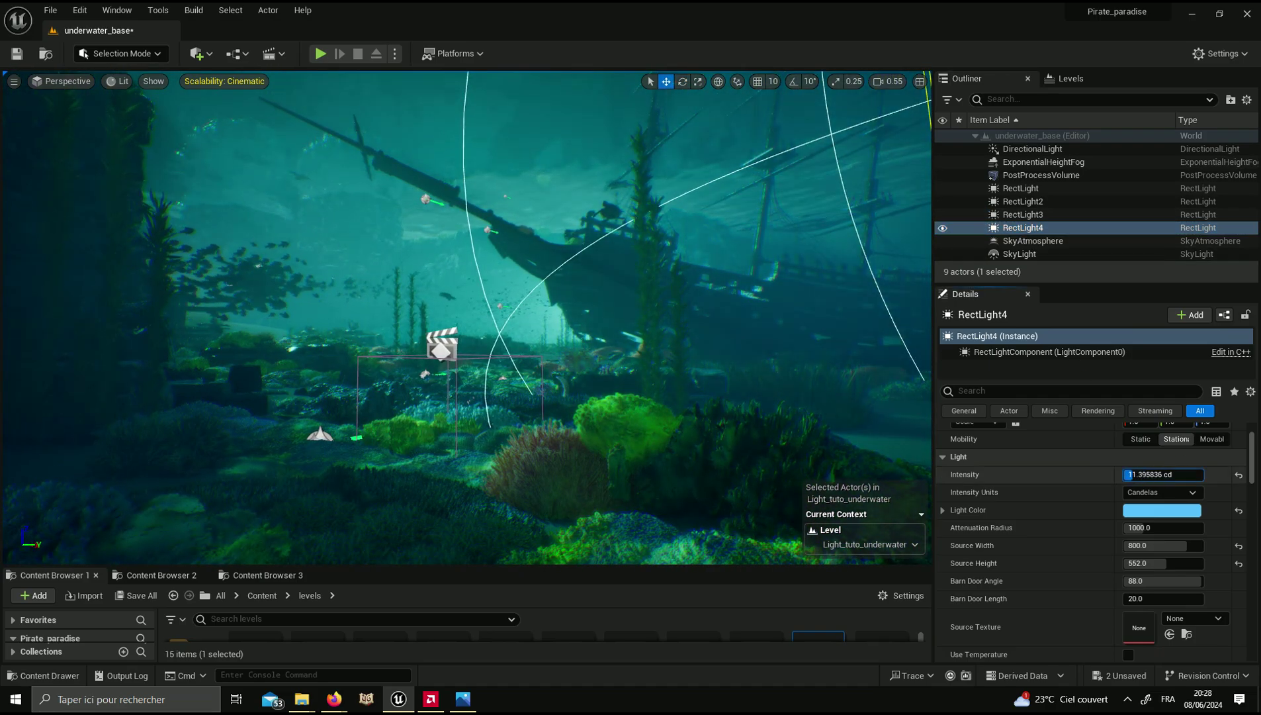
left_click(939, 225)
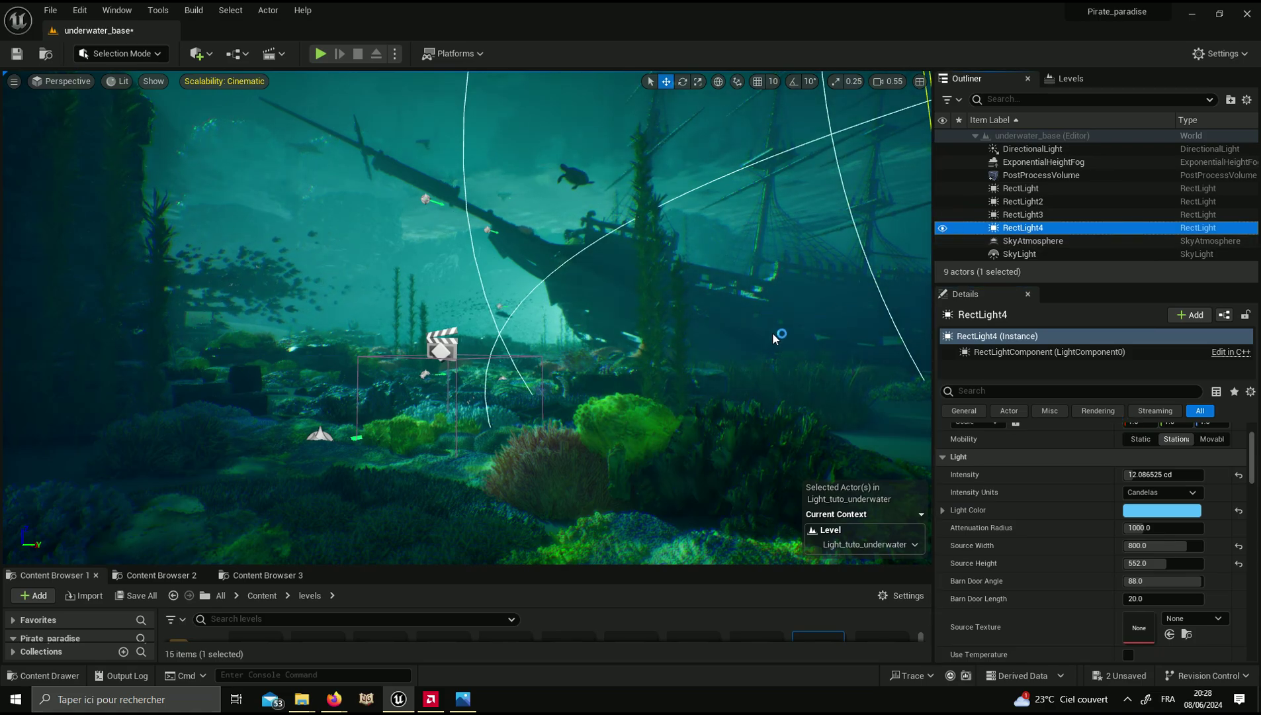
right_click_drag(742, 351, 883, 293)
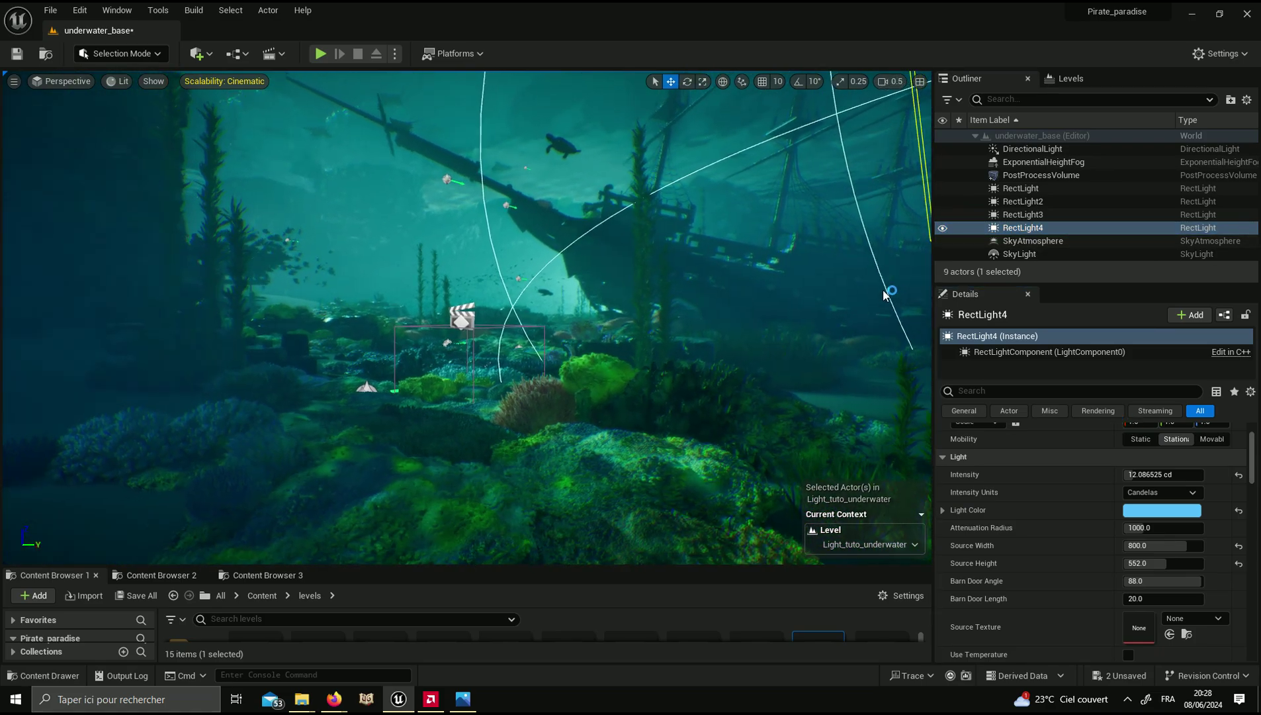
left_click(946, 214)
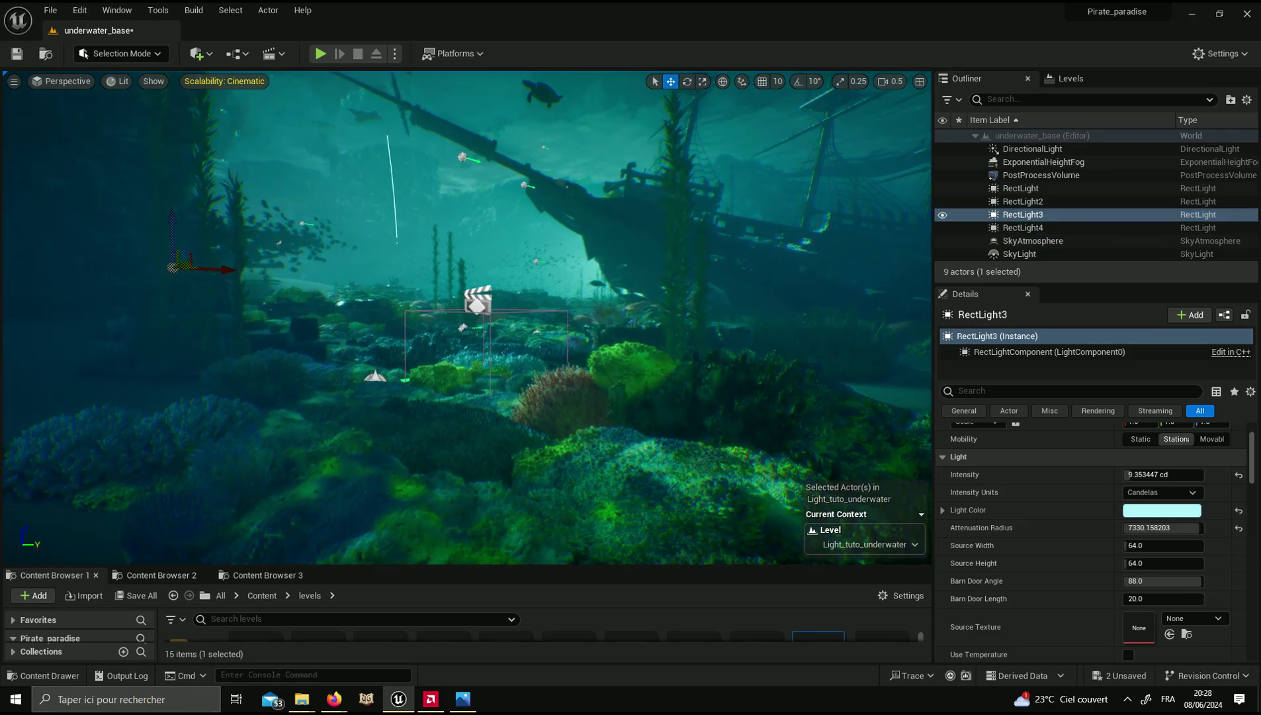
mouse_move(861, 277)
right_mouse_down()
mouse_move(827, 265)
mouse_move(795, 304)
right_mouse_up()
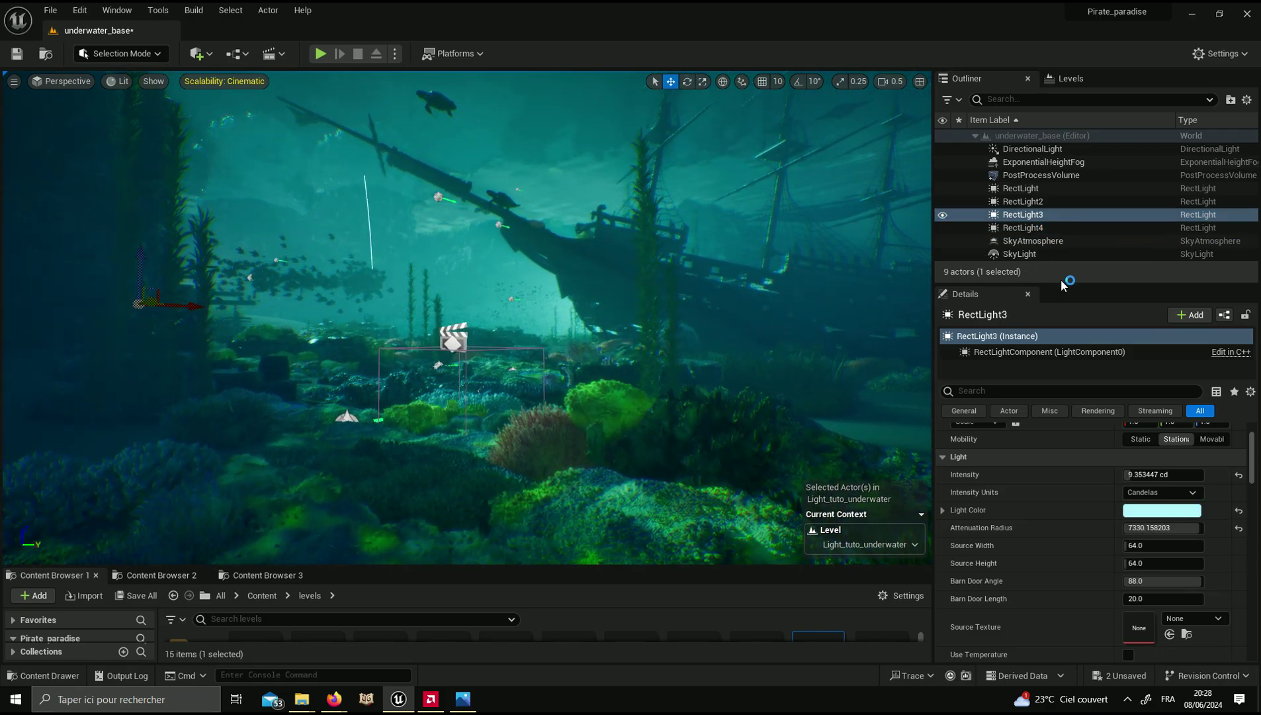
left_click_drag(1062, 284, 1068, 326)
left_click(1032, 175)
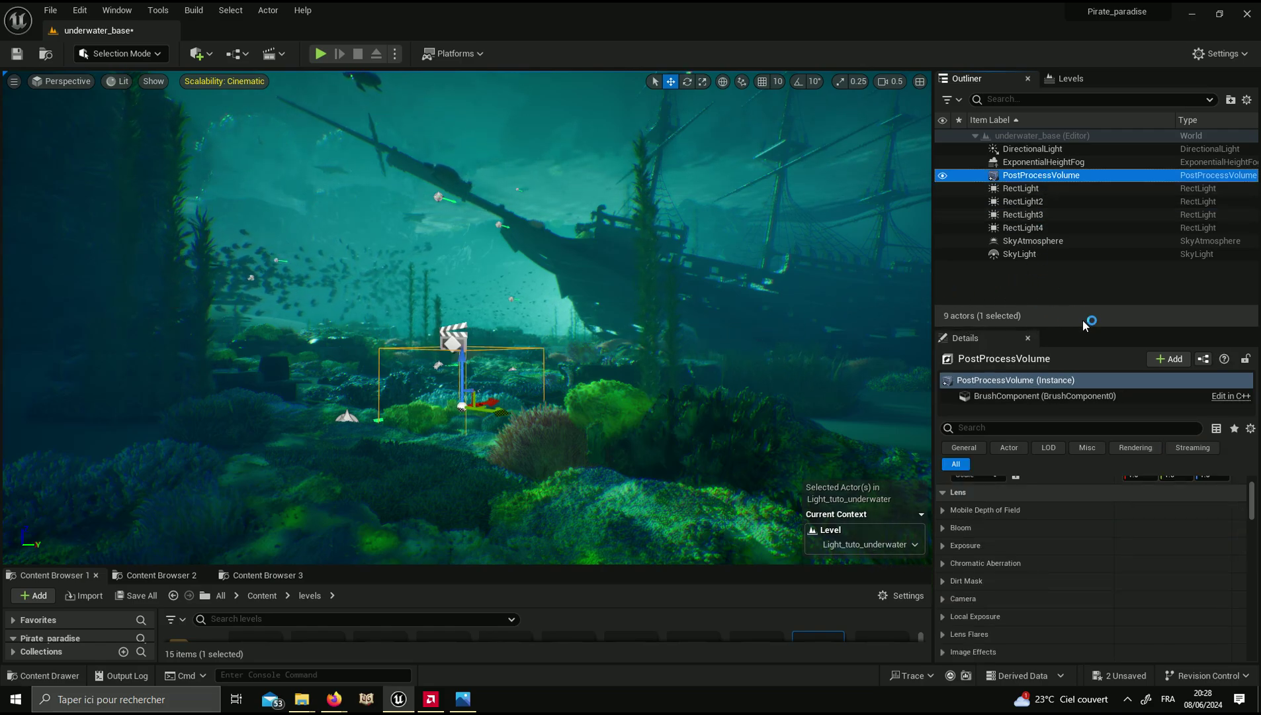
left_click_drag(1082, 329, 1081, 308)
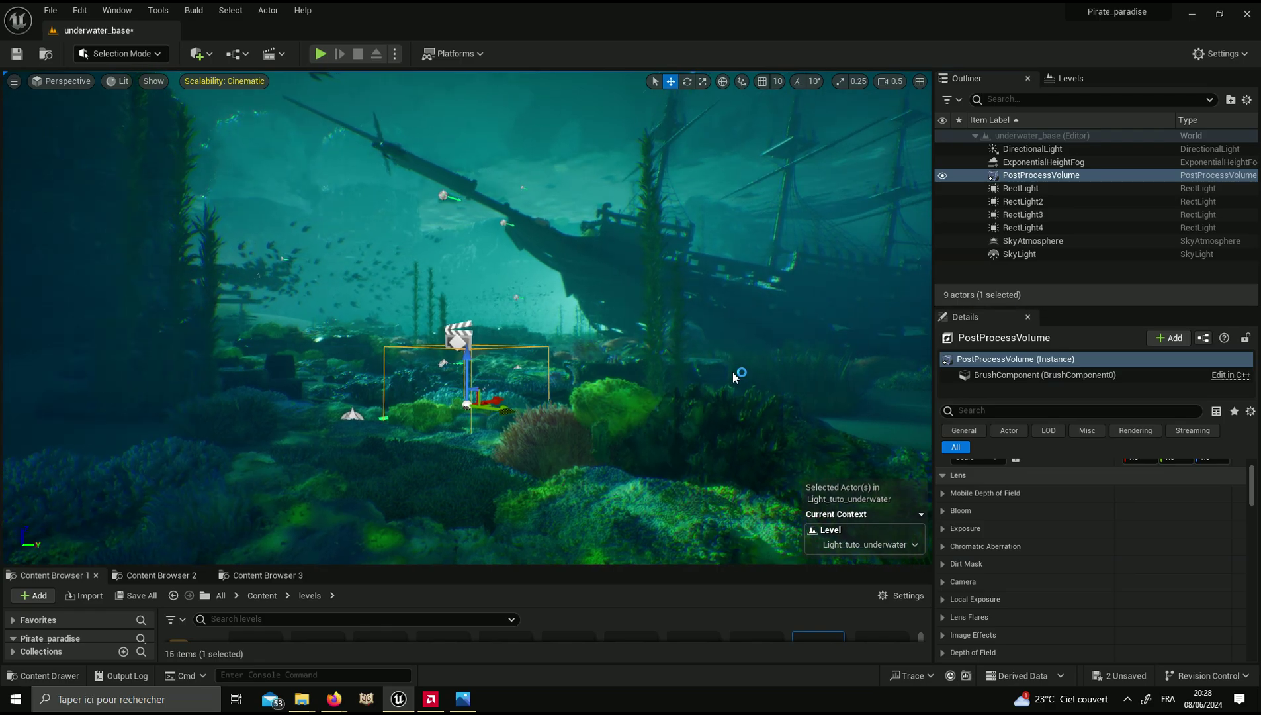
left_click(732, 373)
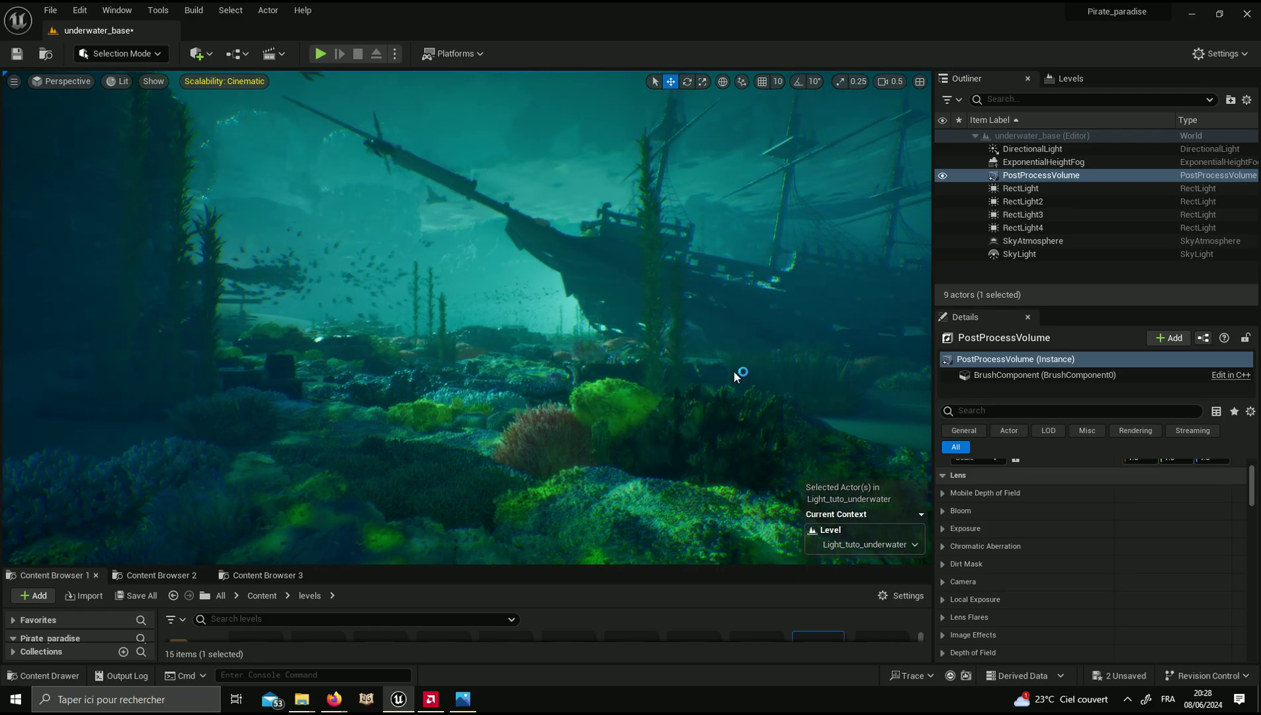
left_click(1023, 149)
left_click(942, 149)
left_click(942, 149)
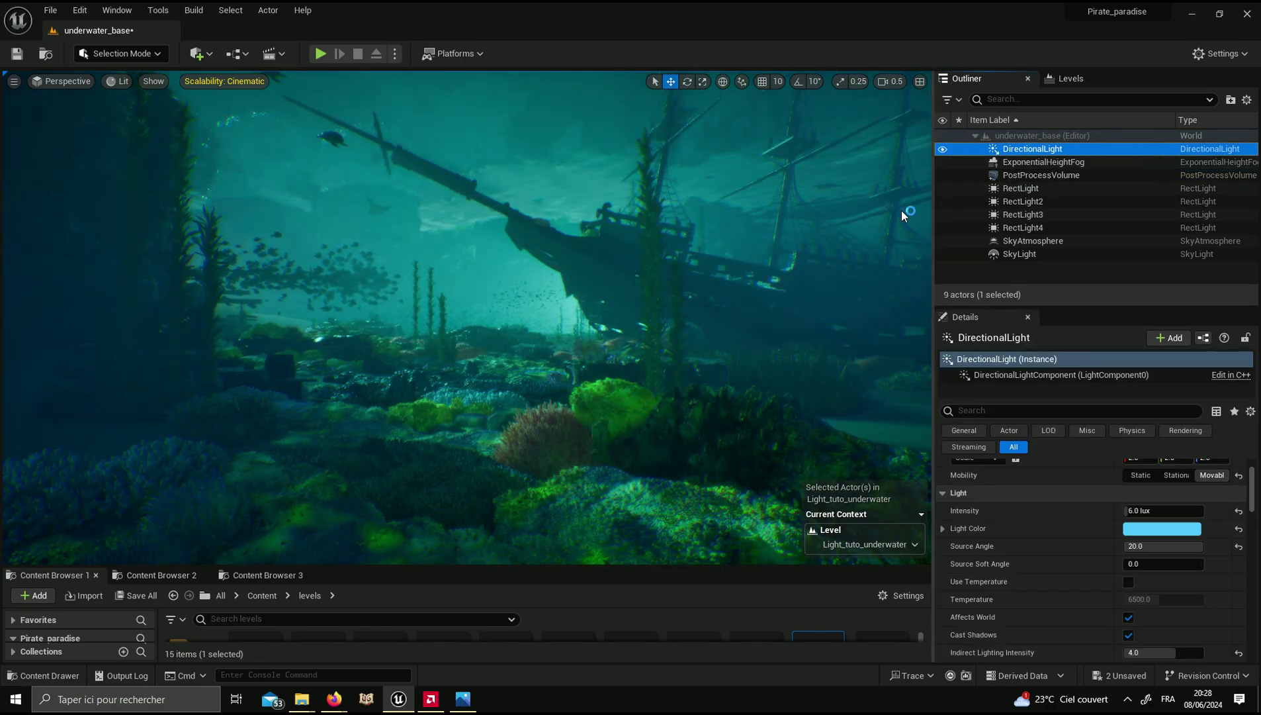
left_click(1010, 163)
left_click(1022, 188)
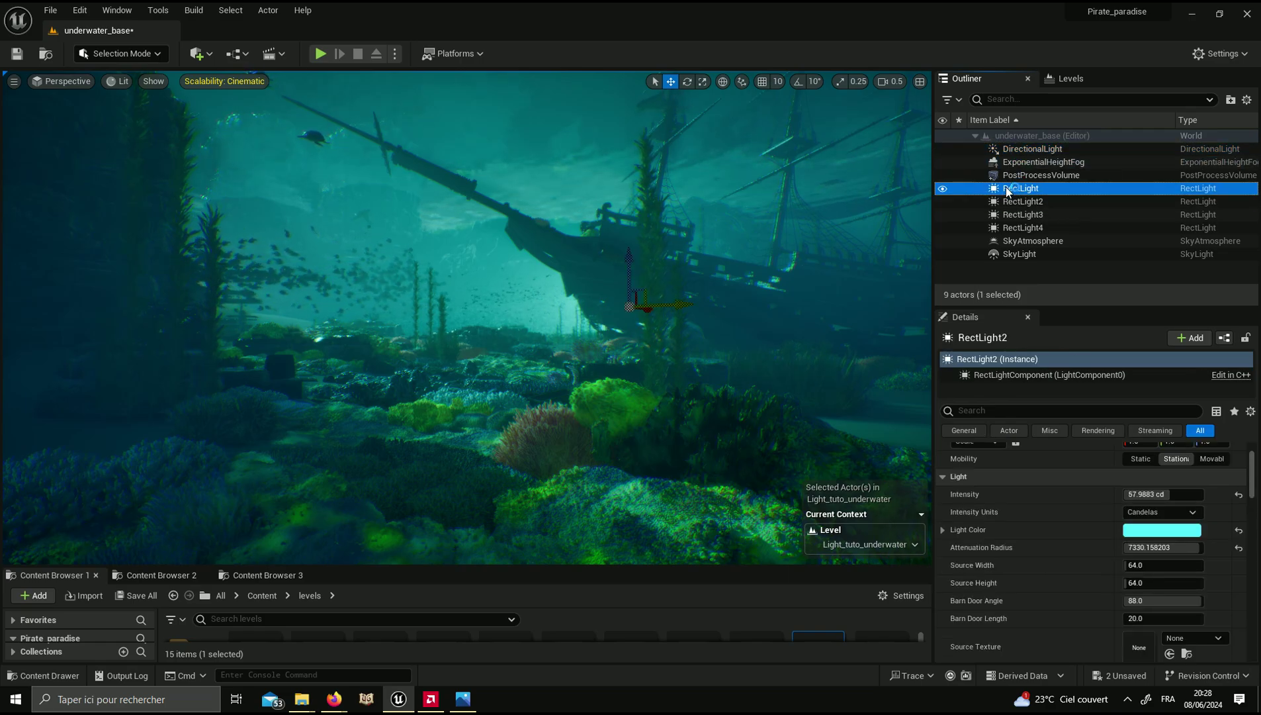
left_click(1007, 228)
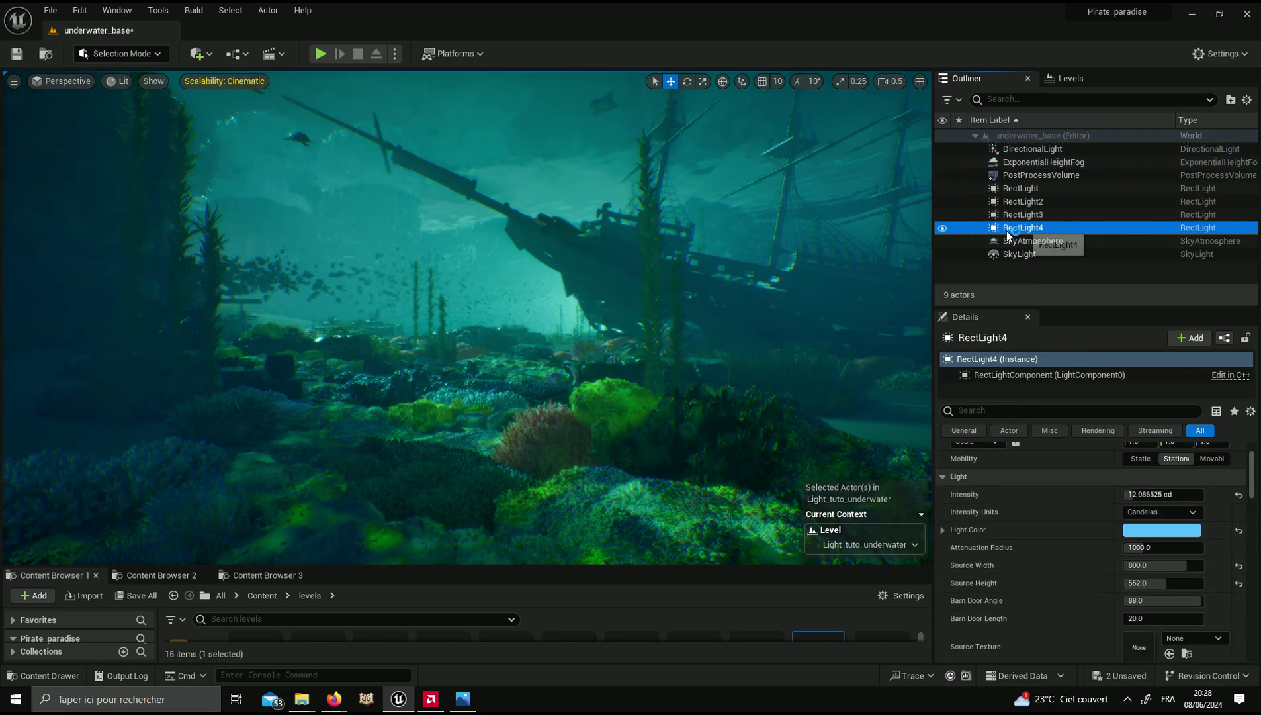
left_click(1023, 240)
left_click(1032, 227)
left_click(1031, 241)
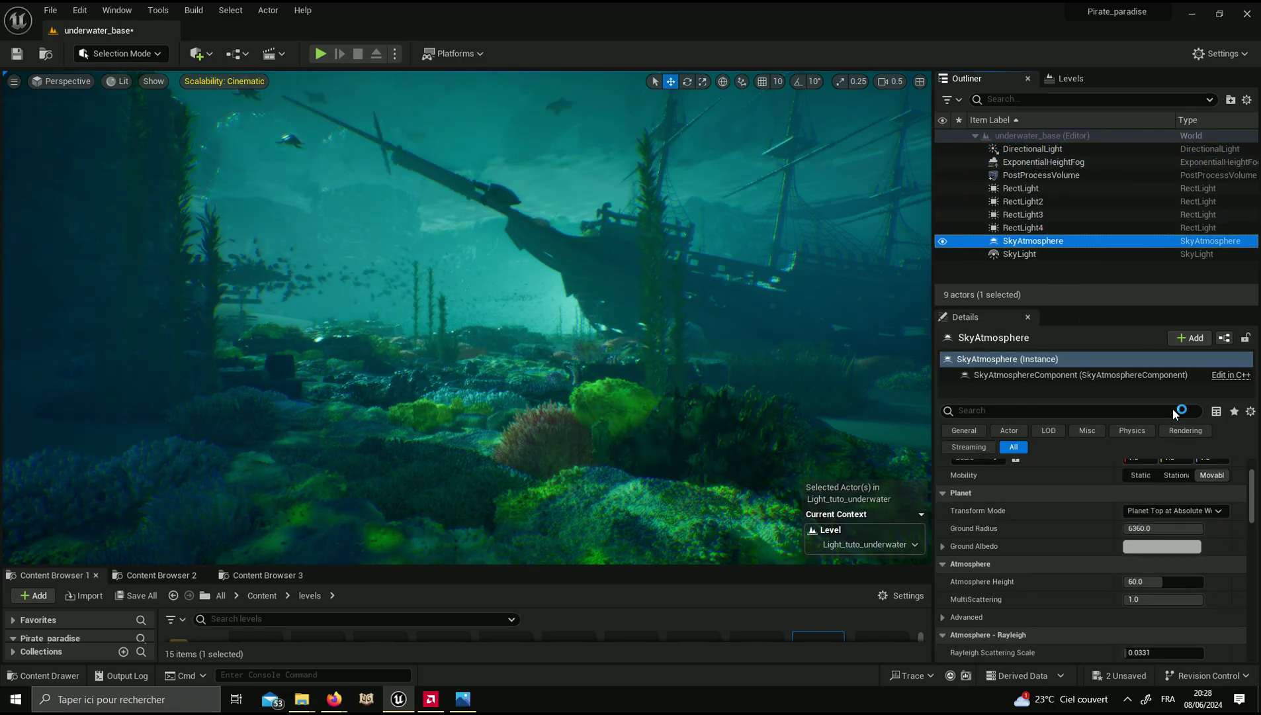
left_click(1157, 544)
left_click_drag(949, 398, 936, 418)
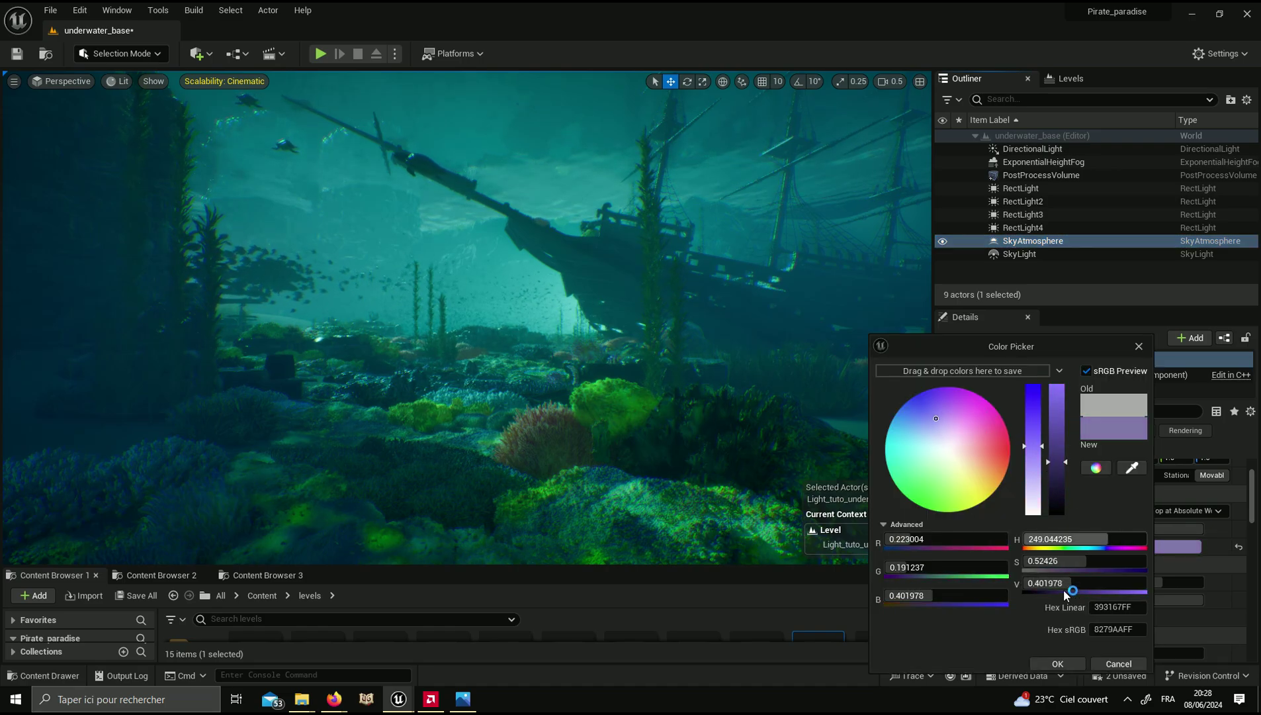
left_click(1104, 659)
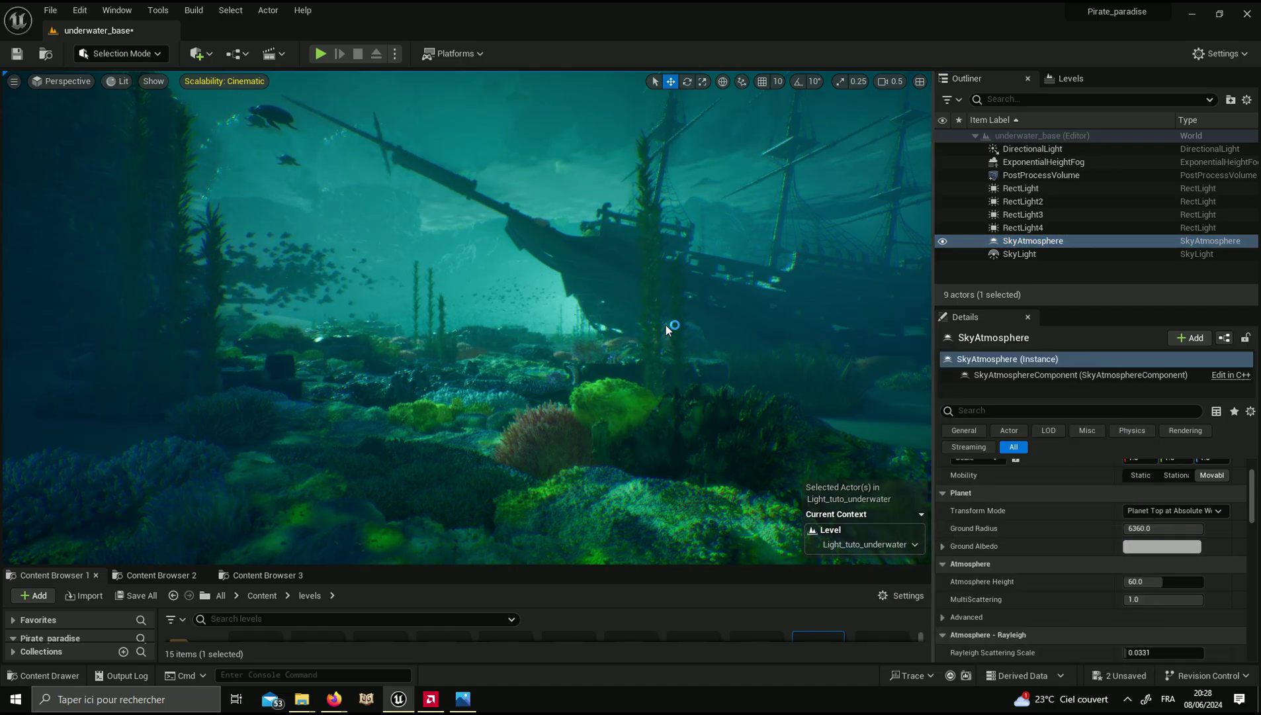
left_click(616, 327)
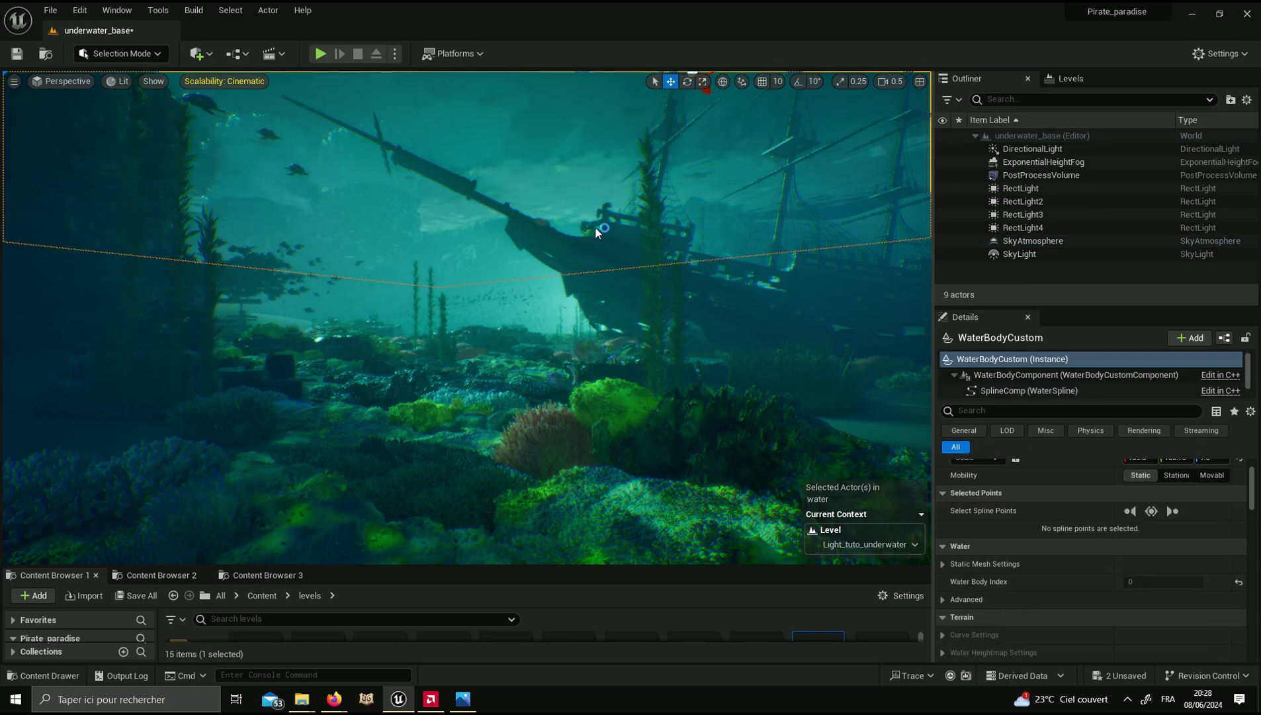
Step: Search the Plugins list for water to confirm the Water plugin is enabled
left_click(537, 191)
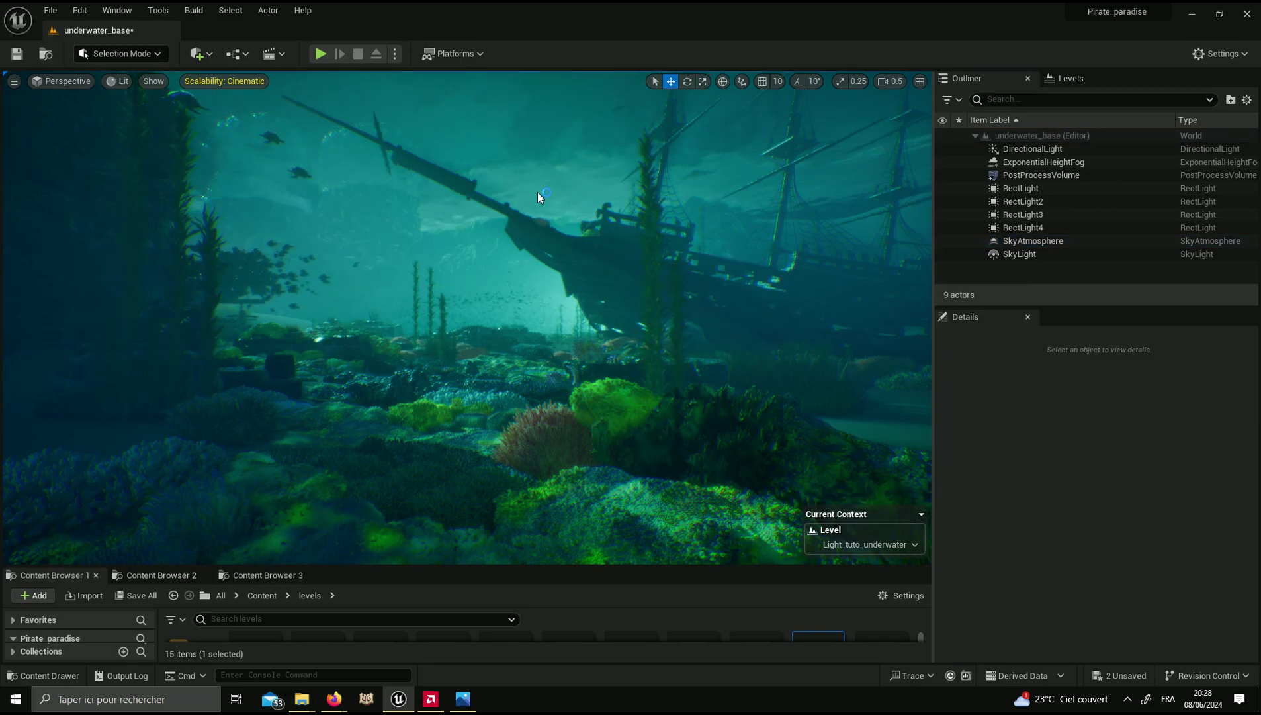
left_click(117, 8)
mouse_move(79, 7)
left_click(122, 210)
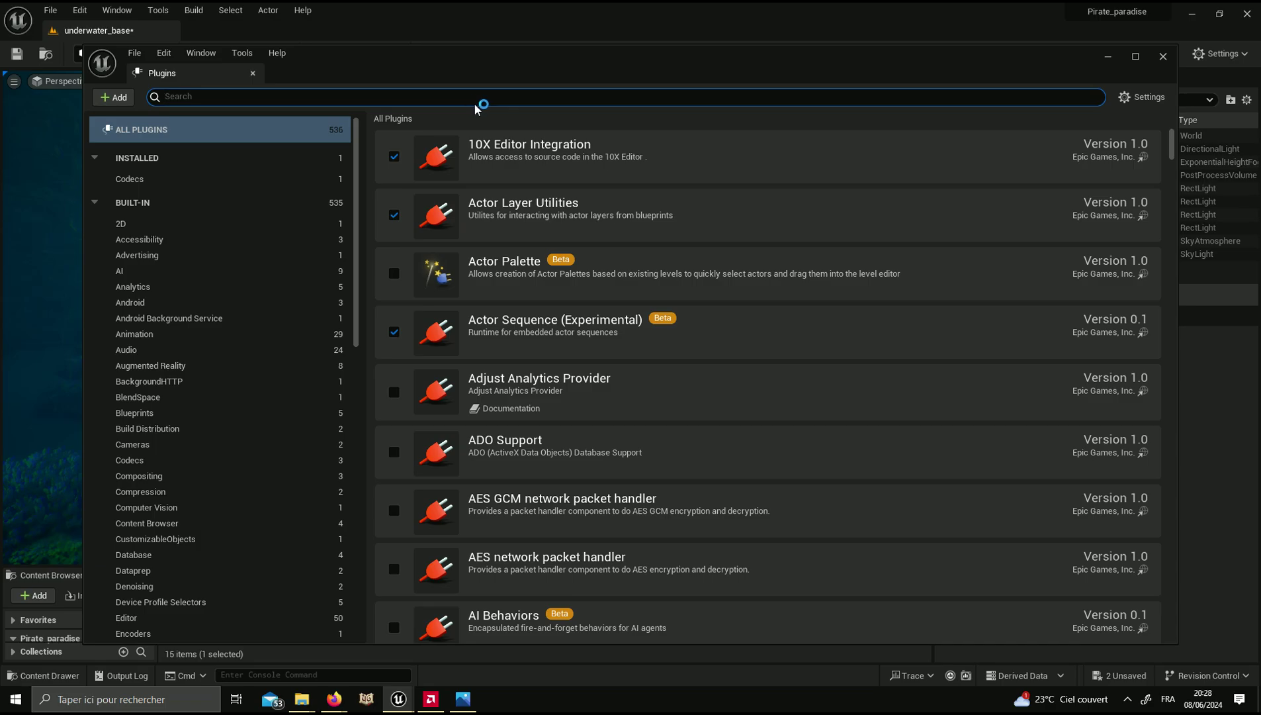
type("pater")
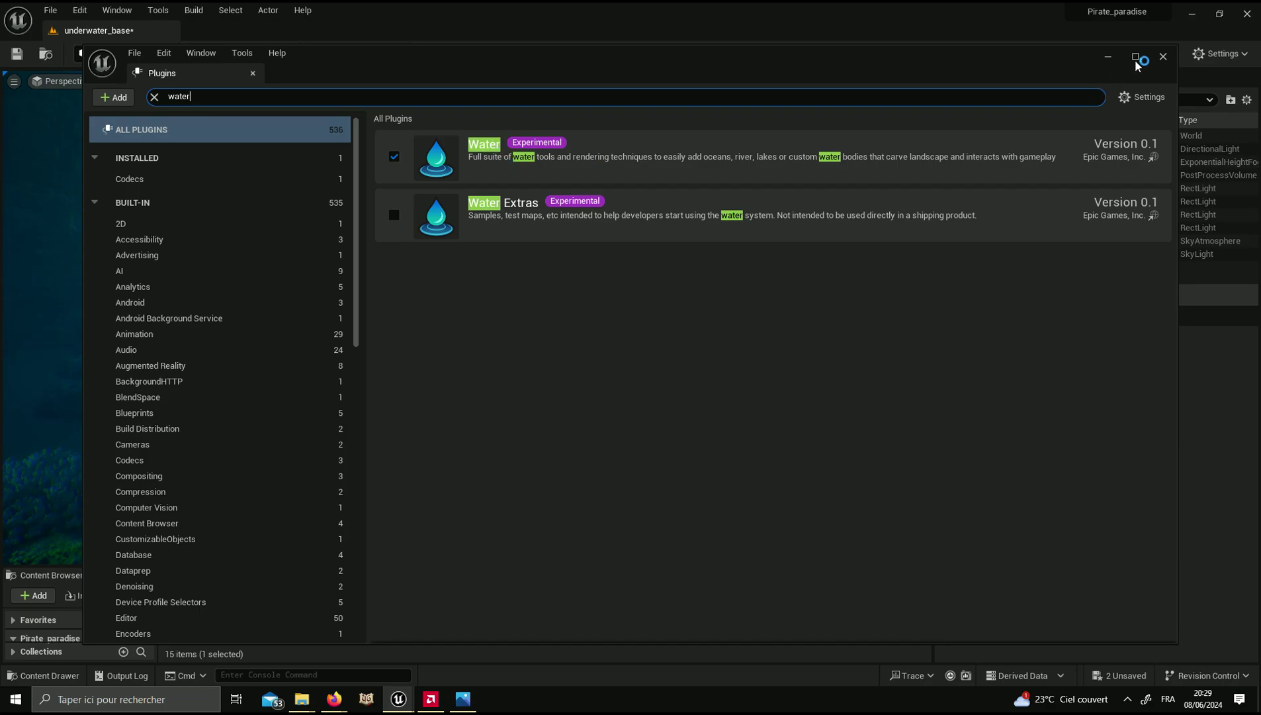
left_click(1163, 56)
Step: Open the Place Actors panel, look through it, then close it
left_click(117, 9)
left_click(175, 240)
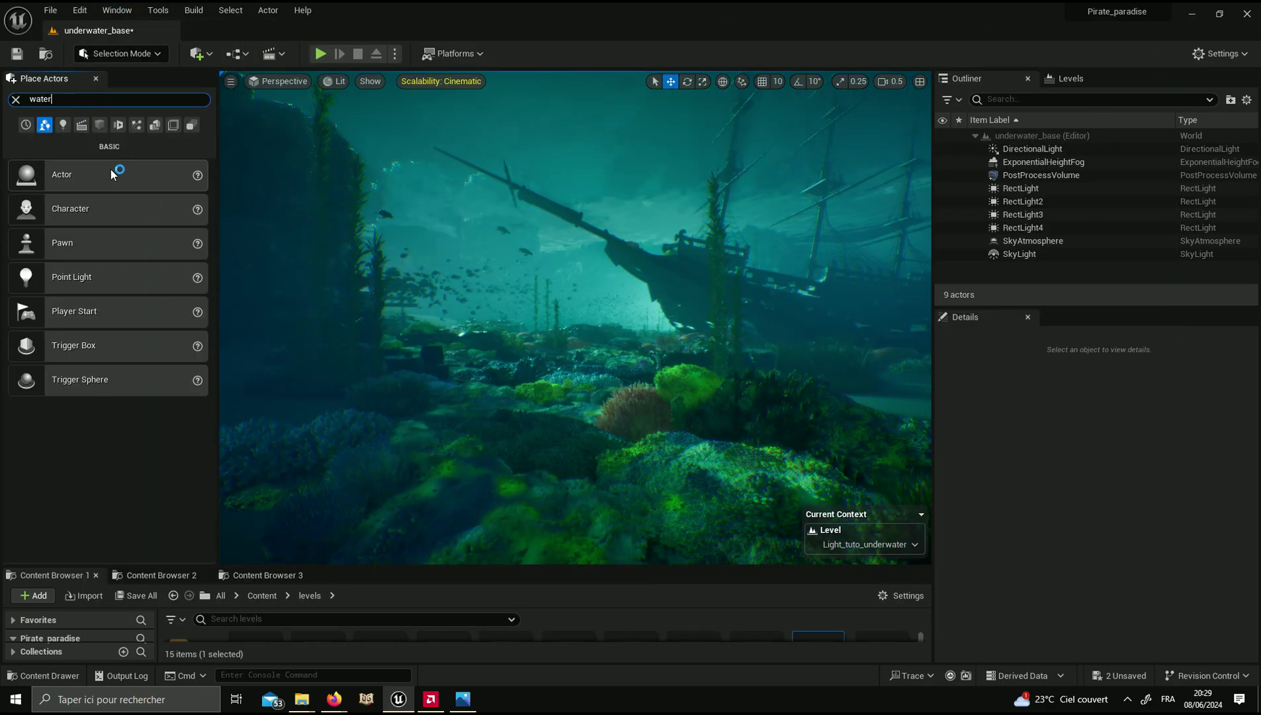
left_click(151, 54)
left_click(126, 73)
left_click(96, 79)
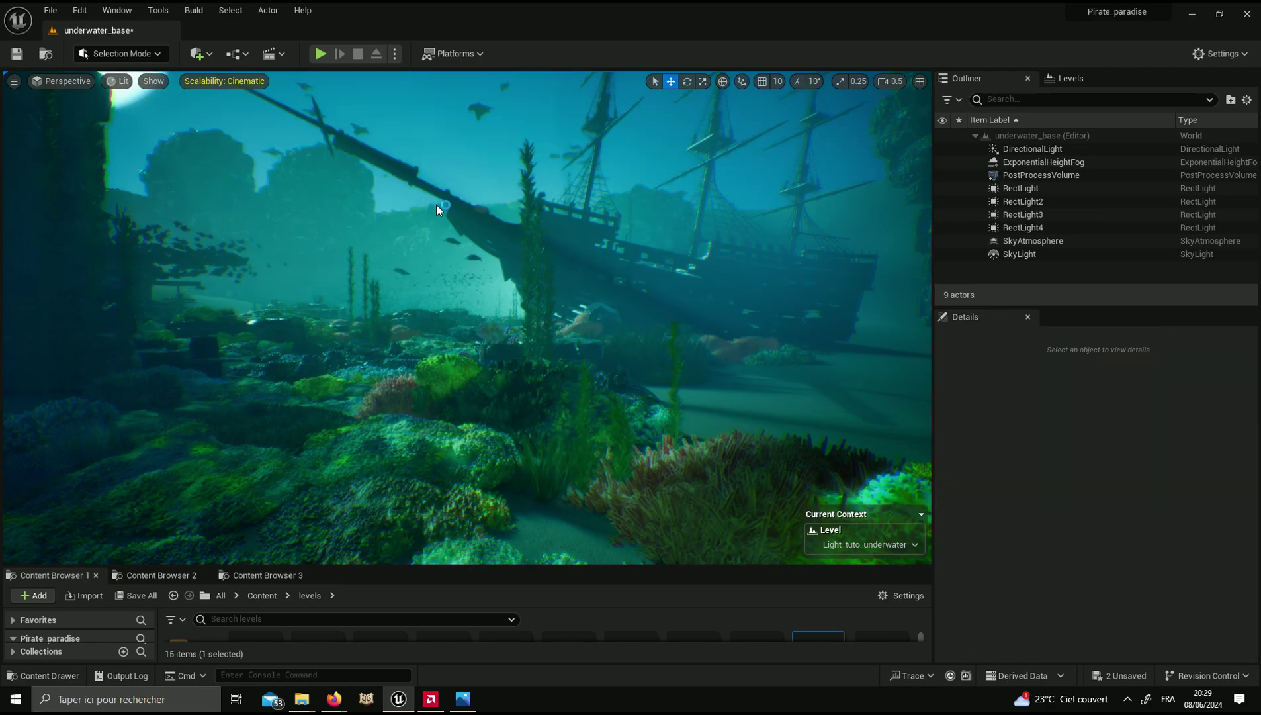
Step: Undo the hide to restore the water body, deselect it and fly toward the ship
key("ctrl+z")
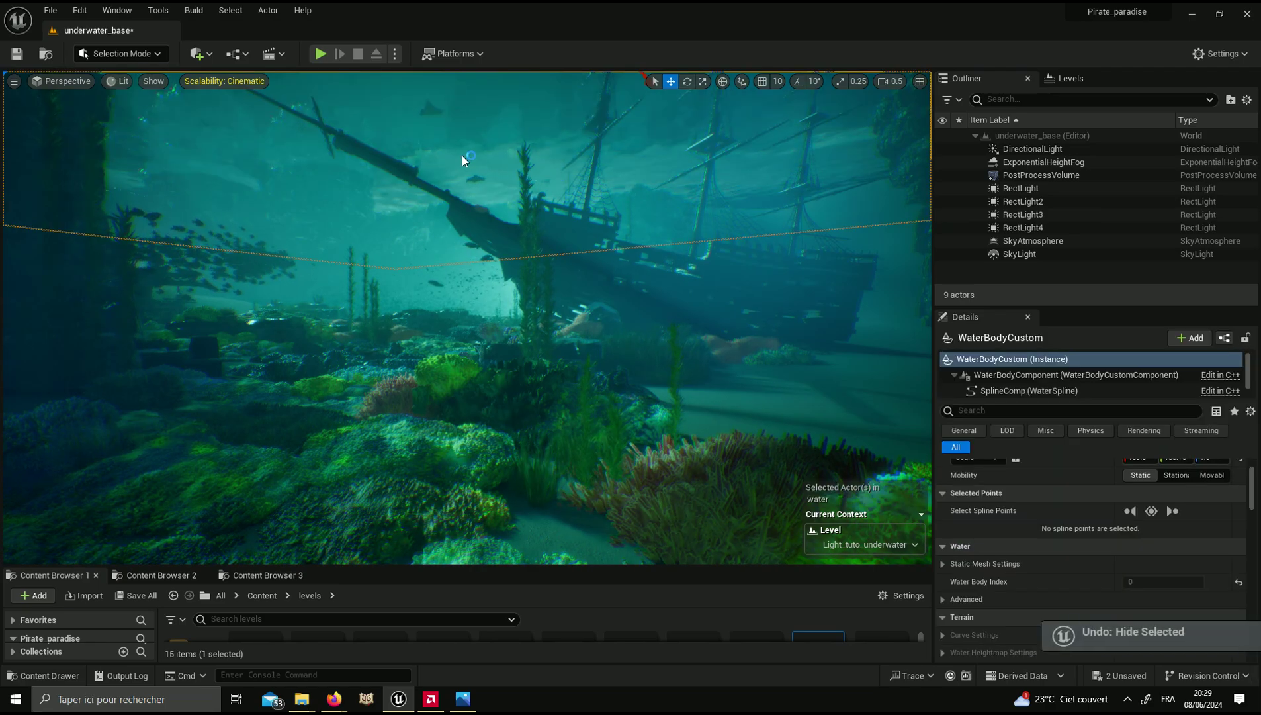
key("Escape")
right_click_drag(473, 159, 474, 249)
scroll(474, 249, "down", 1)
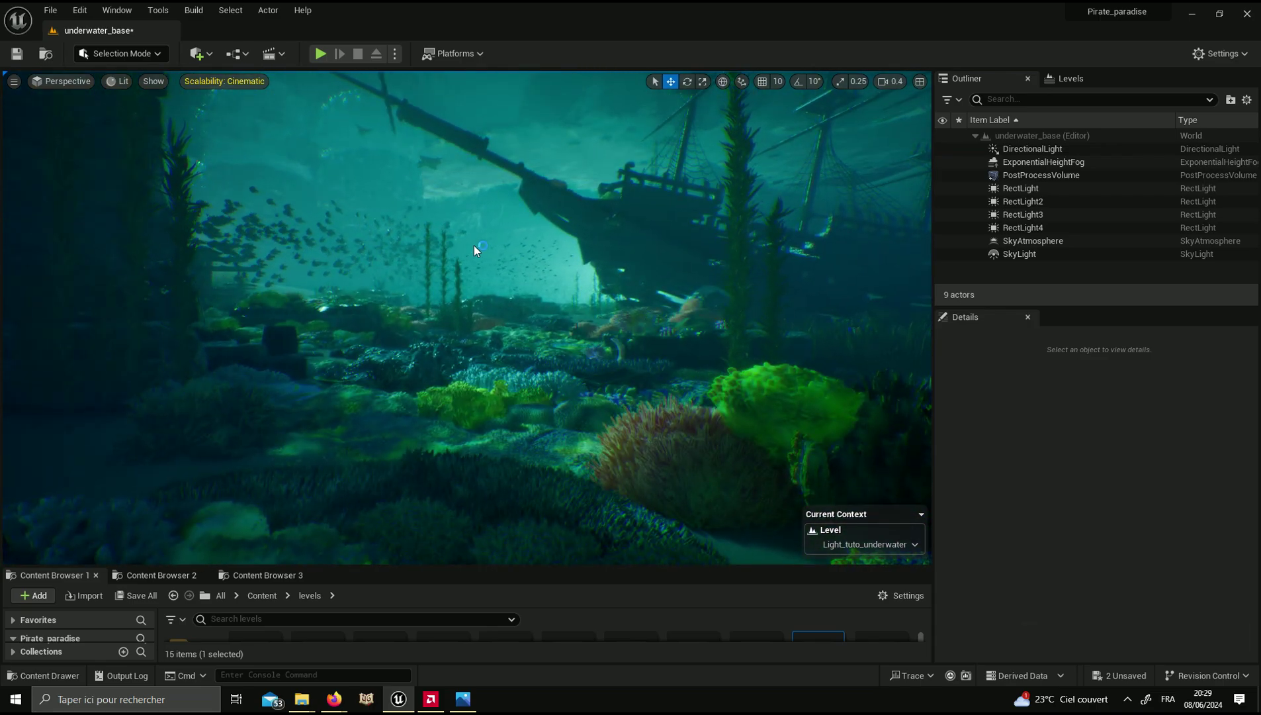
right_click_drag(474, 245, 475, 246)
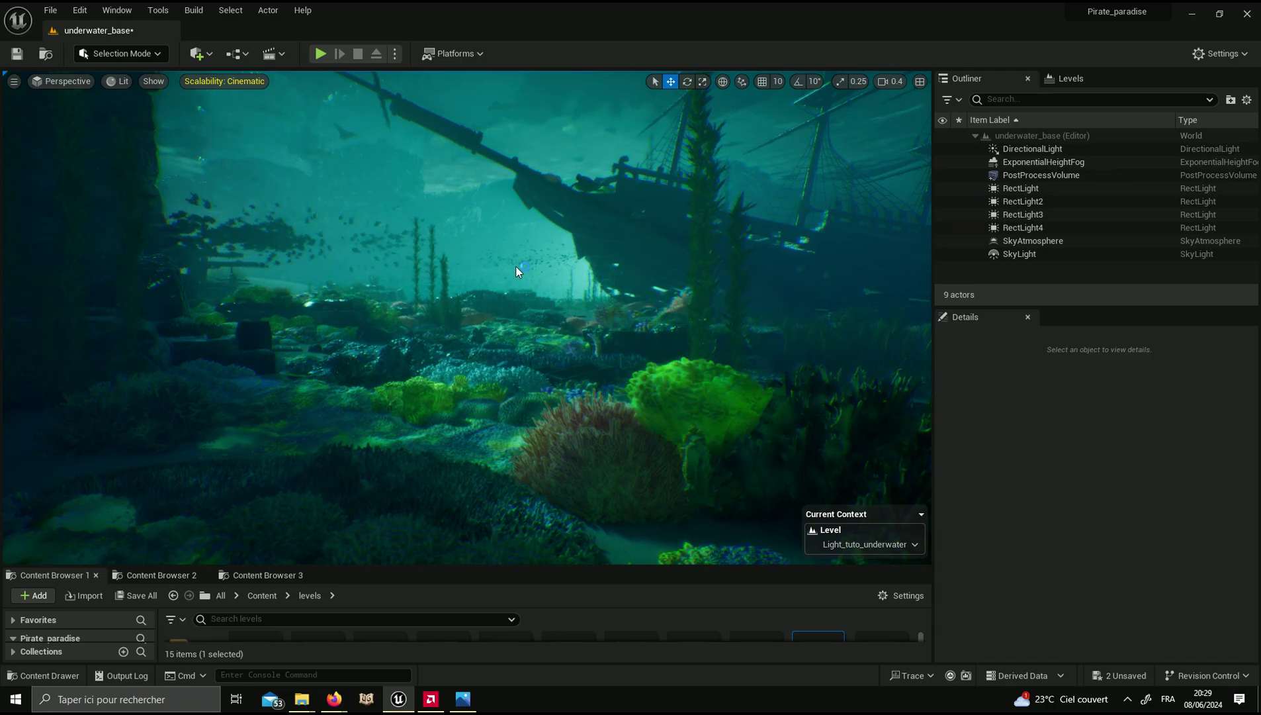